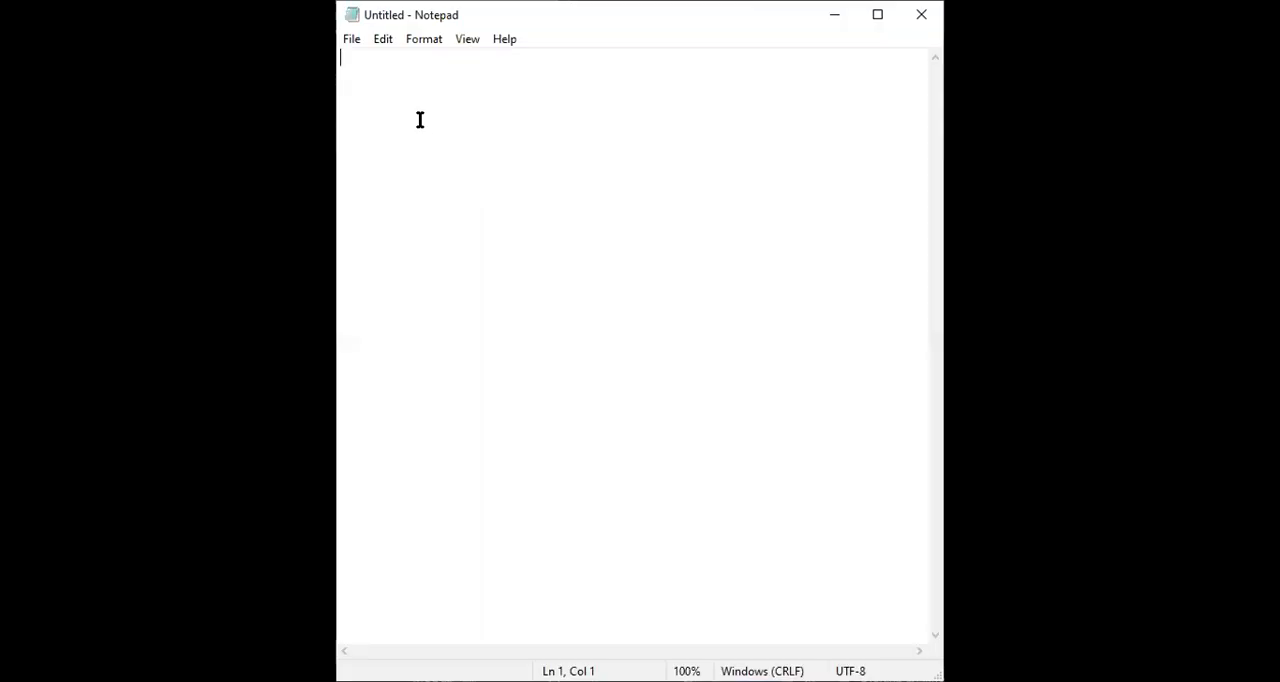
In Notepad, write the headings Region and Boundary with blank lines between them.
type("Re")
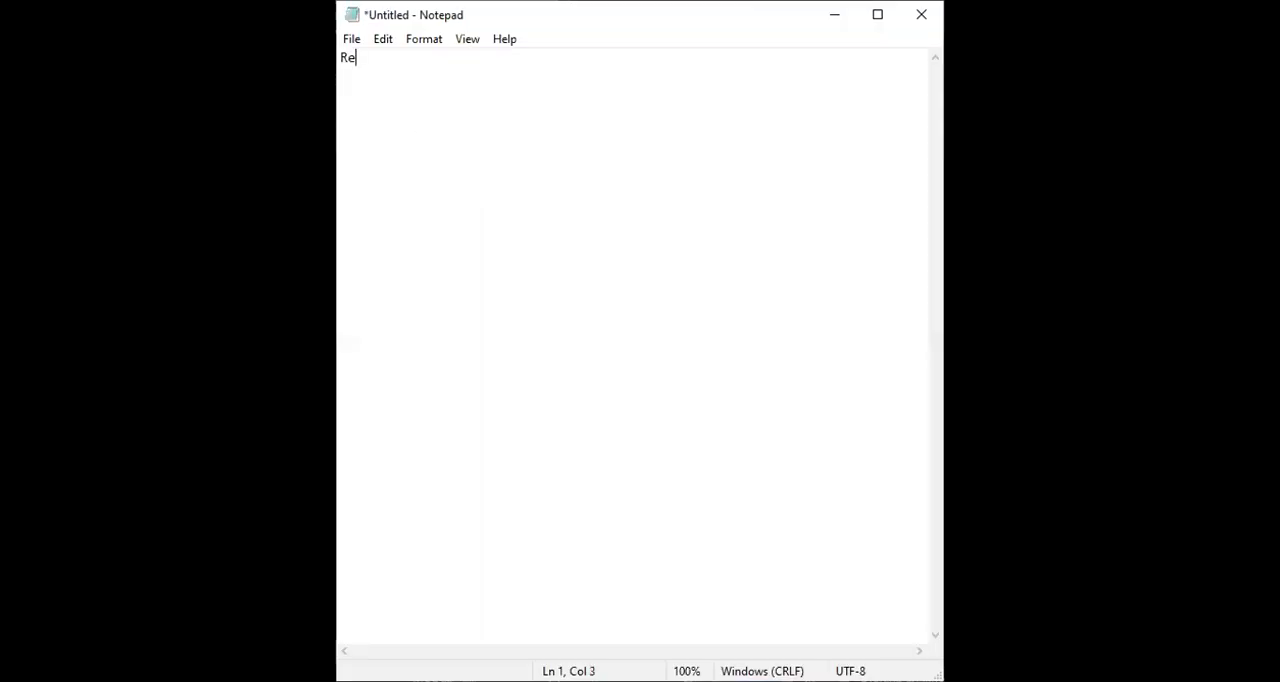
type("gion")
key("Return")
key("Return")
key("Return")
type("Boundary")
Add the command abbreviation reg under the Region heading and Bo under the Boundary heading.
left_click(390, 67)
type("reg")
left_click(401, 109)
key("Return")
type("Bo")
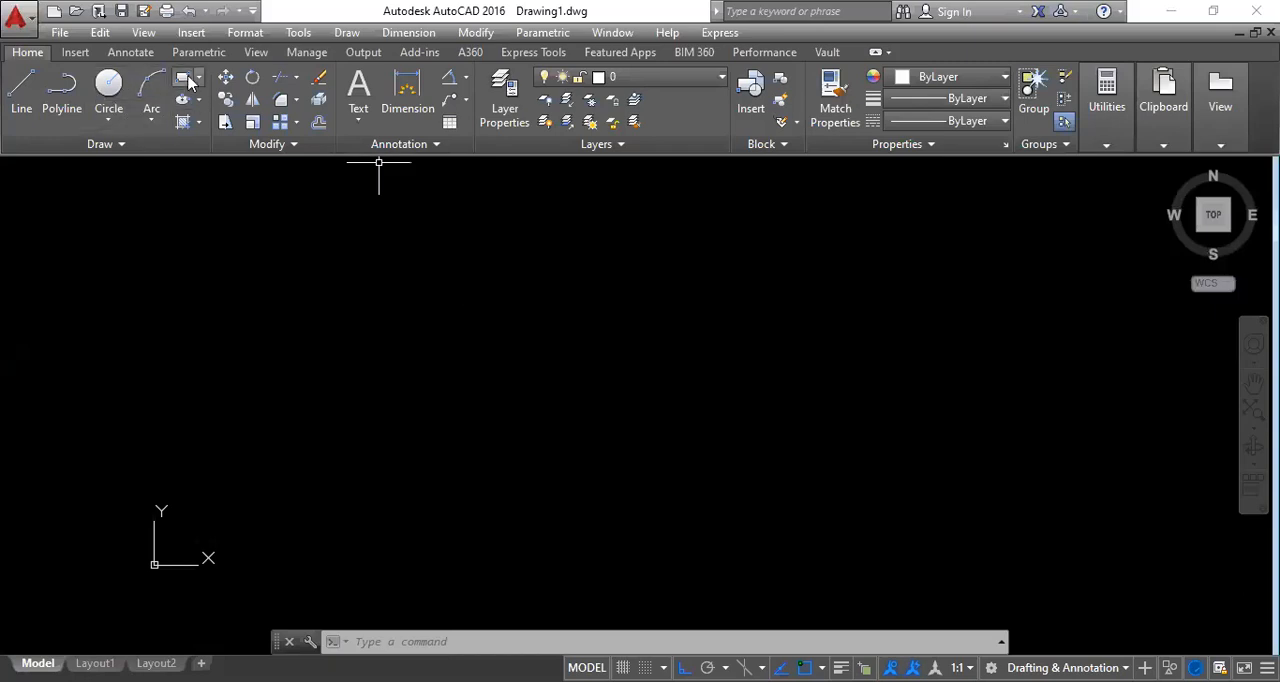
In AutoCAD, draw a closed rectangle from four separate lines, 60 units wide and 45 units high.
left_click(20, 88)
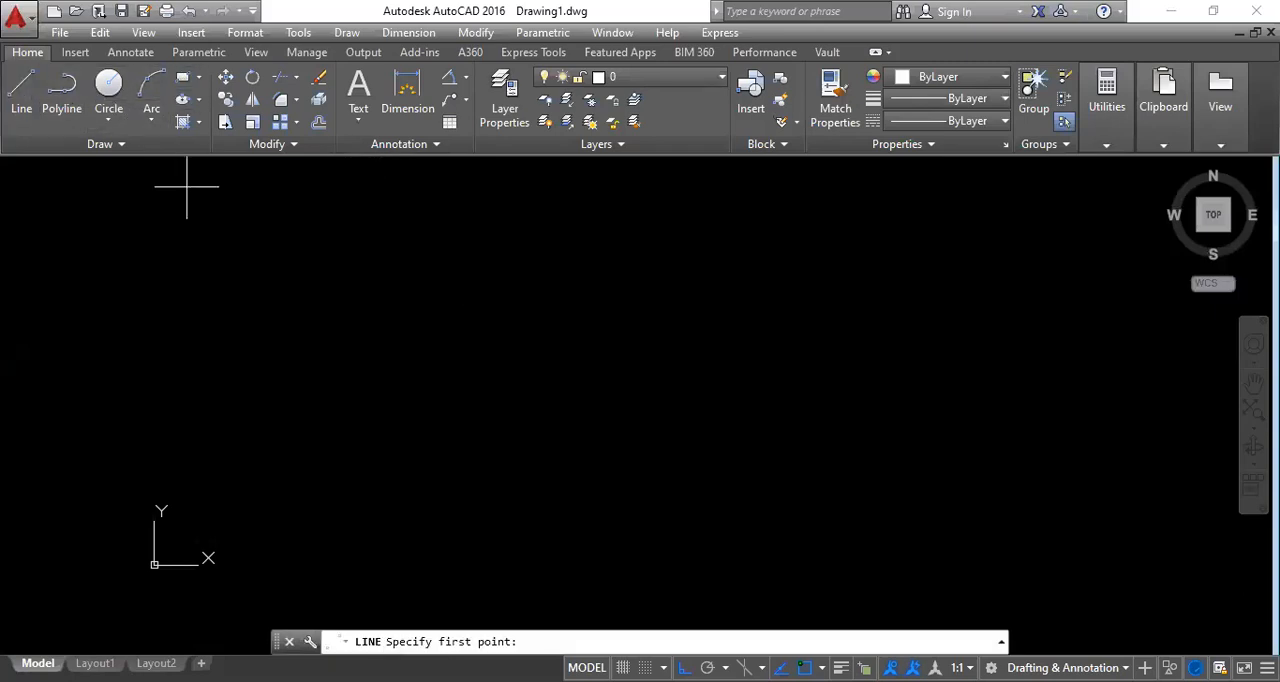
left_click(330, 301)
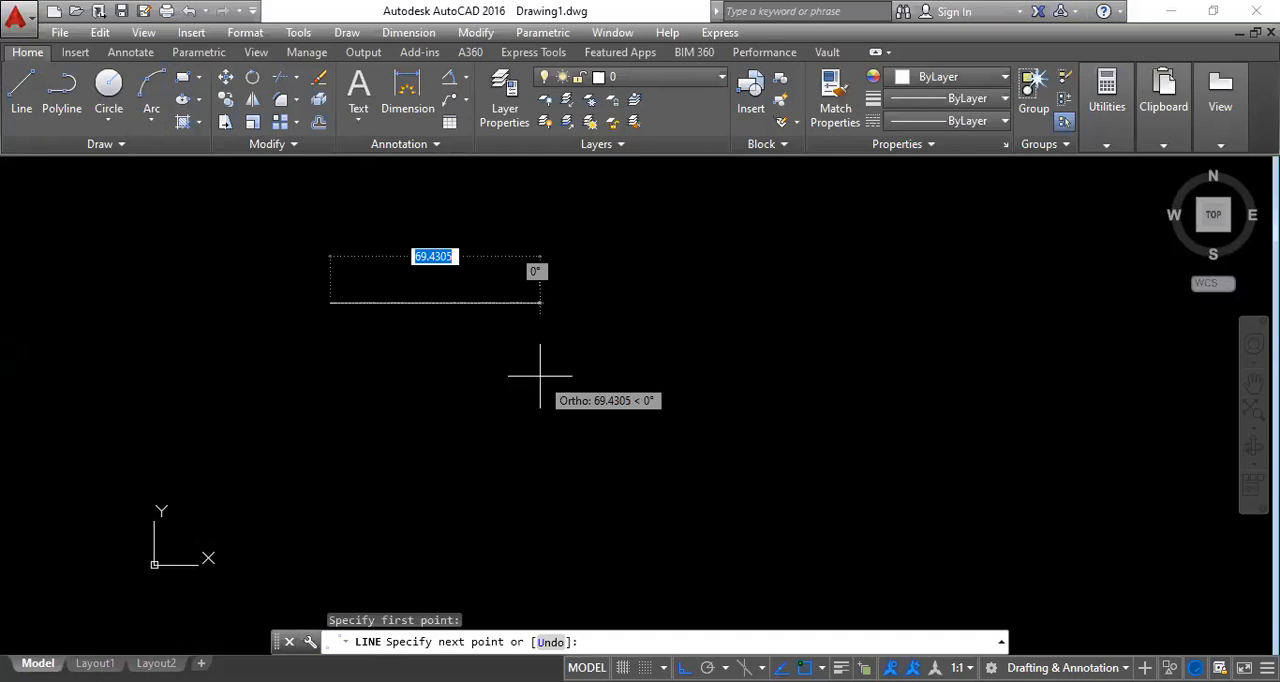
type("60")
key("Return")
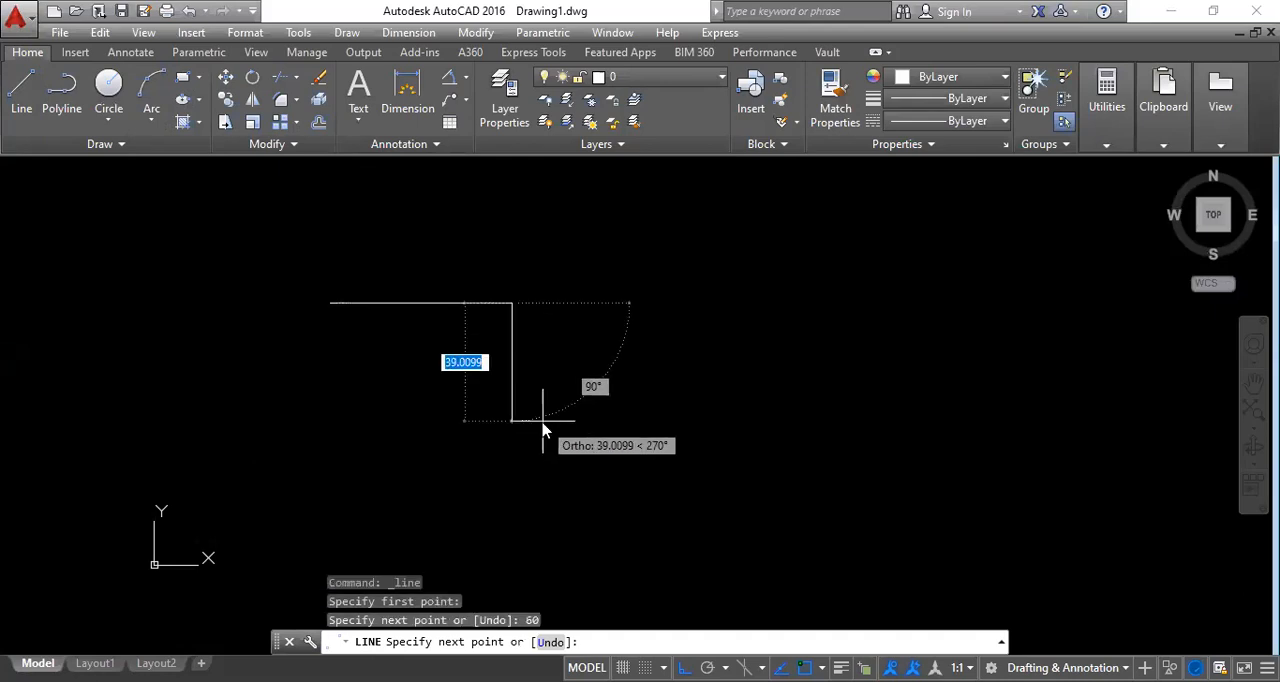
type("45")
key("Return")
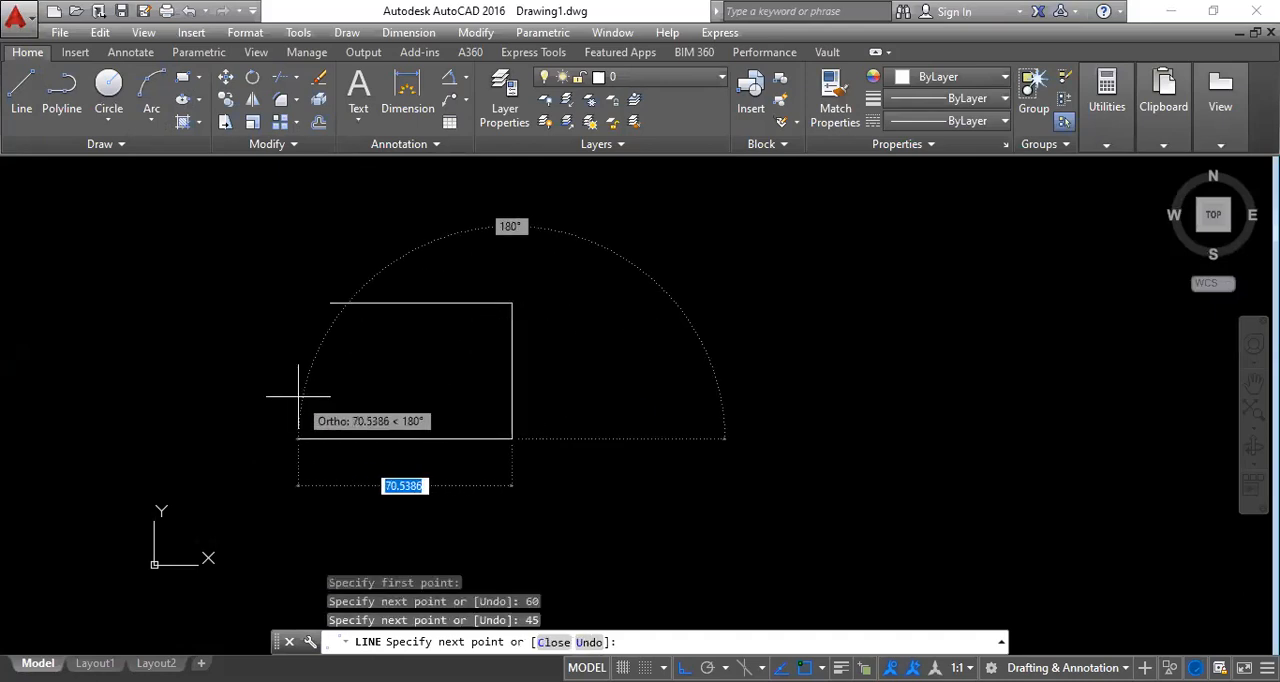
type("60")
key("Return")
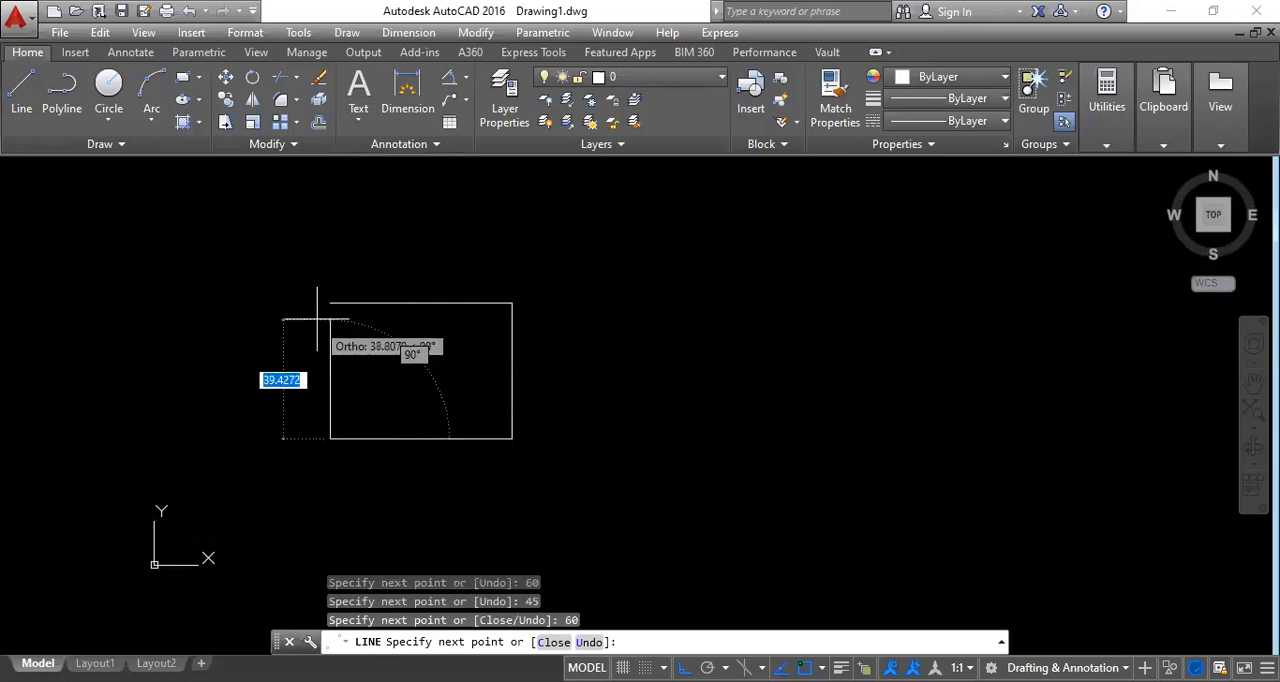
key("Escape")
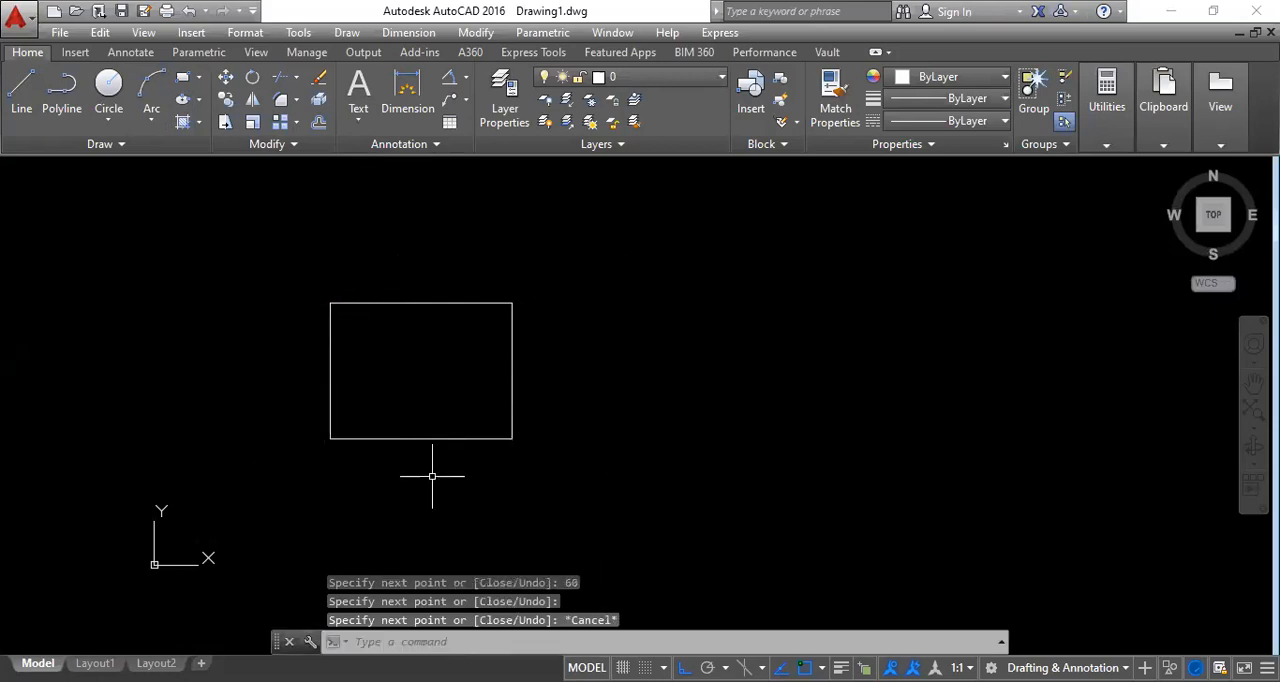
Select the rectangle's four edges one by one to check whether they are separate objects, and clear the selection.
left_click(429, 436)
left_click(344, 445)
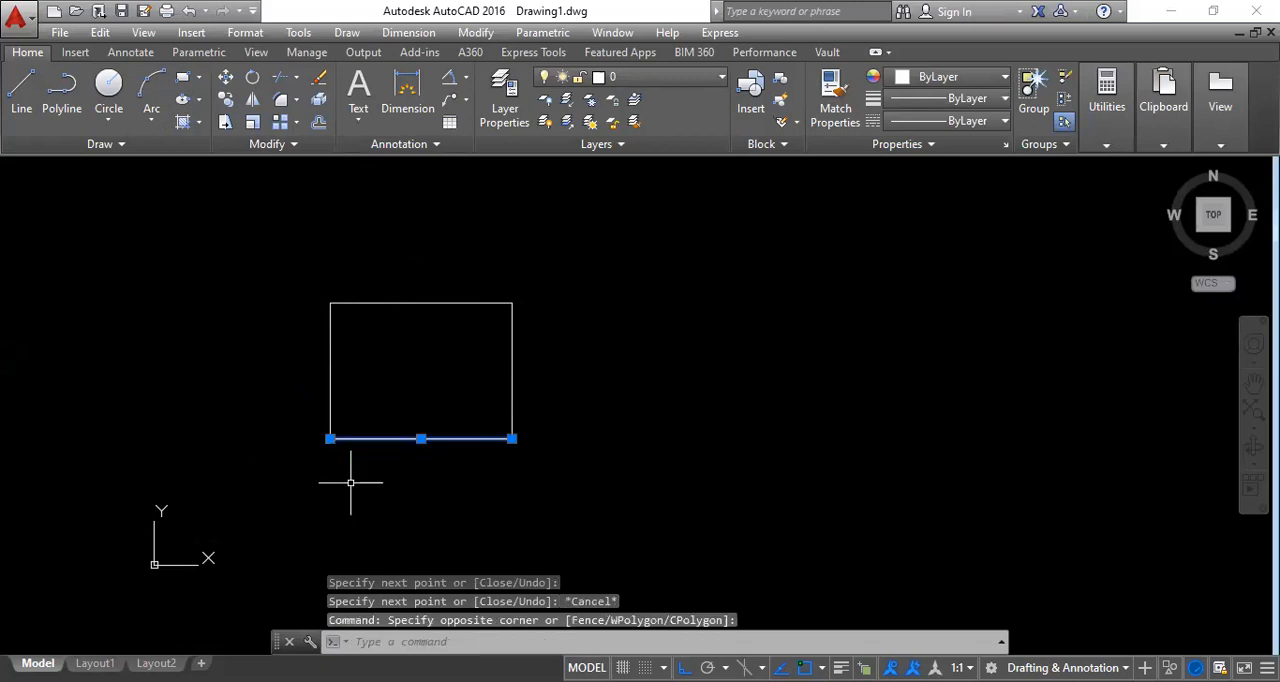
left_click(329, 395)
left_click(395, 302)
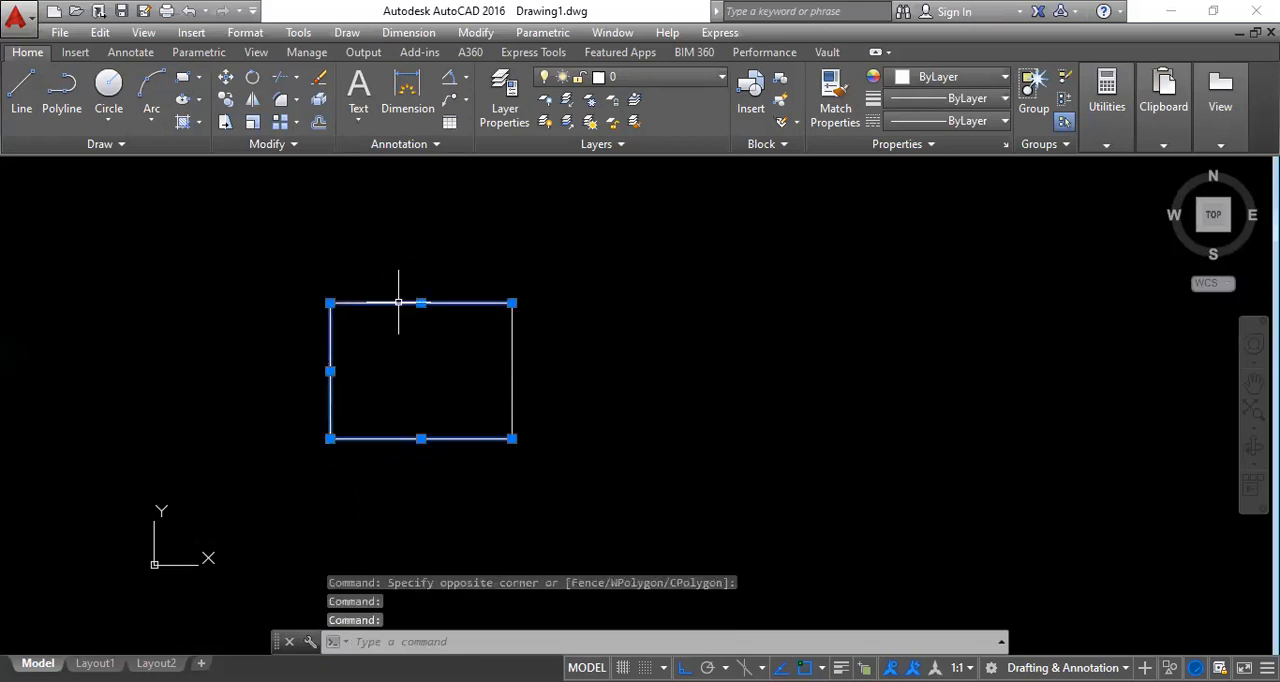
left_click(511, 370)
key("Escape")
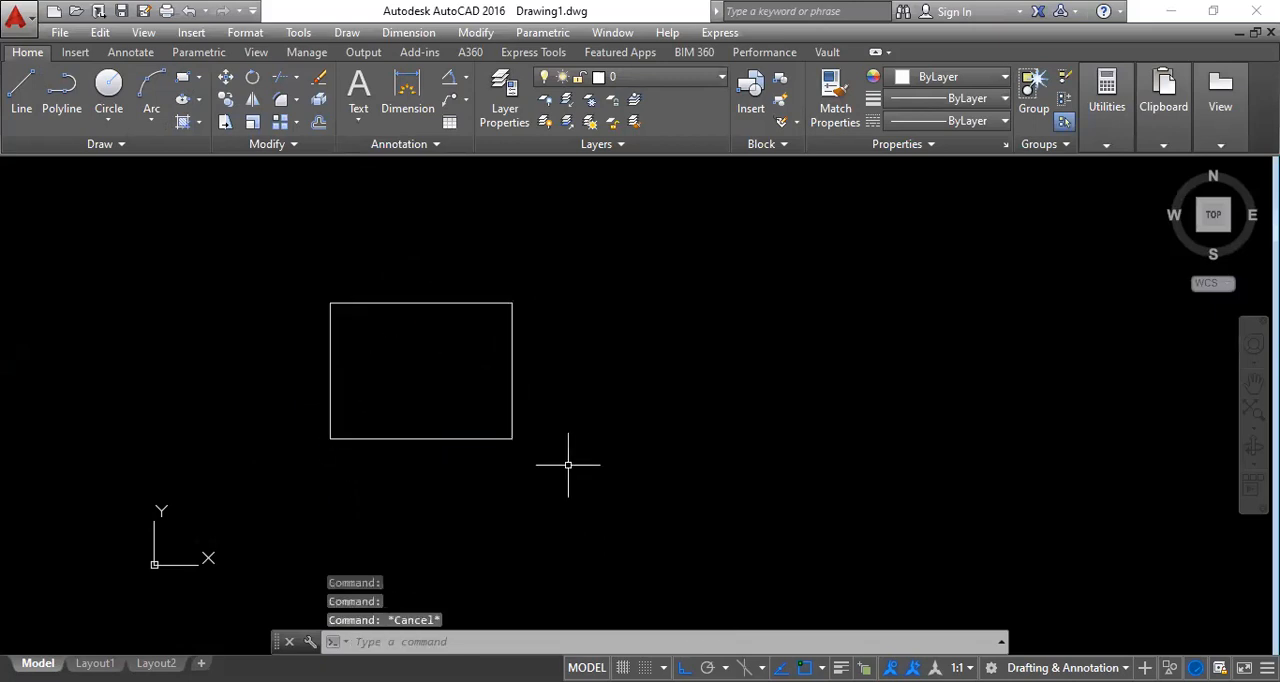
Copy the whole rectangle horizontally to the right, using its lower-right corner as the base point.
middle_click_drag(447, 436, 295, 436)
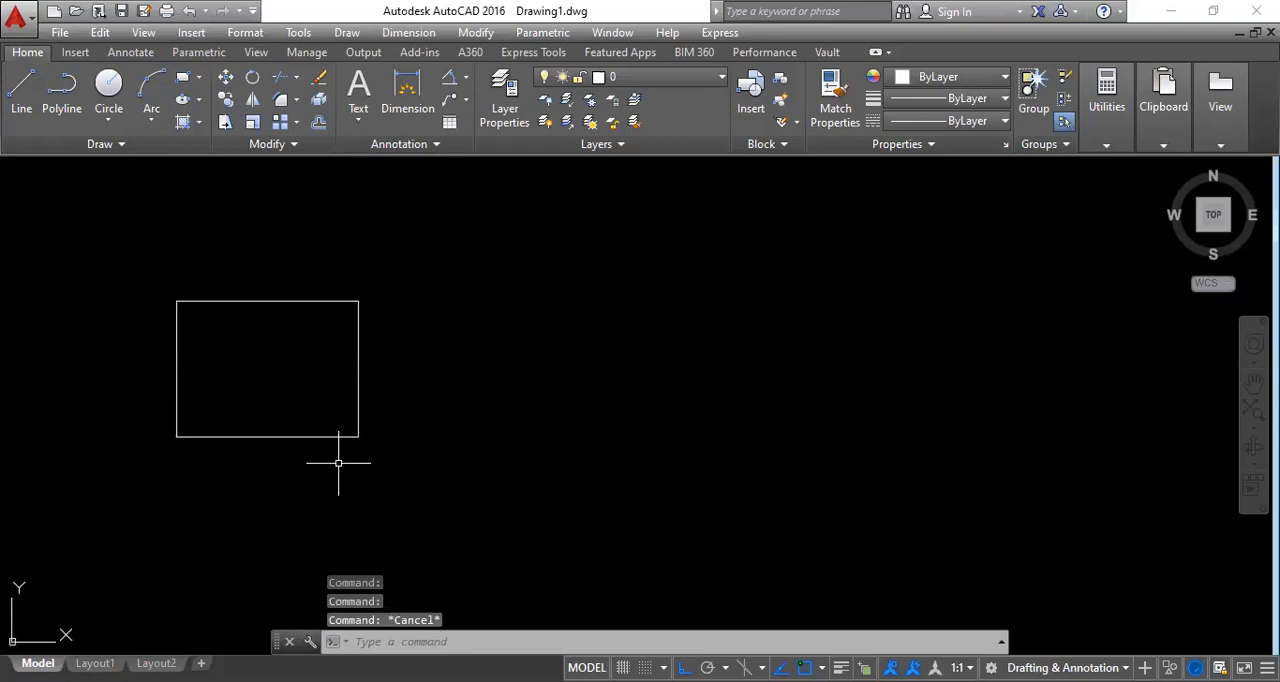
left_click(226, 100)
left_click(420, 480)
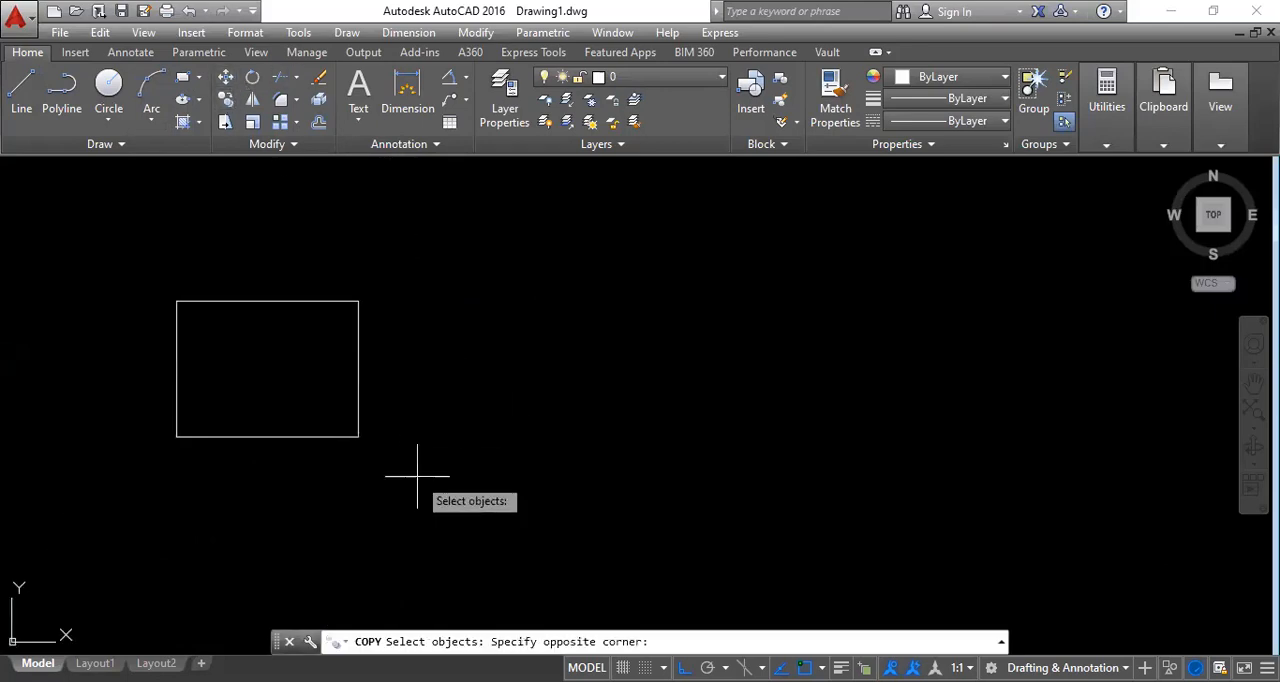
left_click(97, 258)
key("Return")
left_click(358, 436)
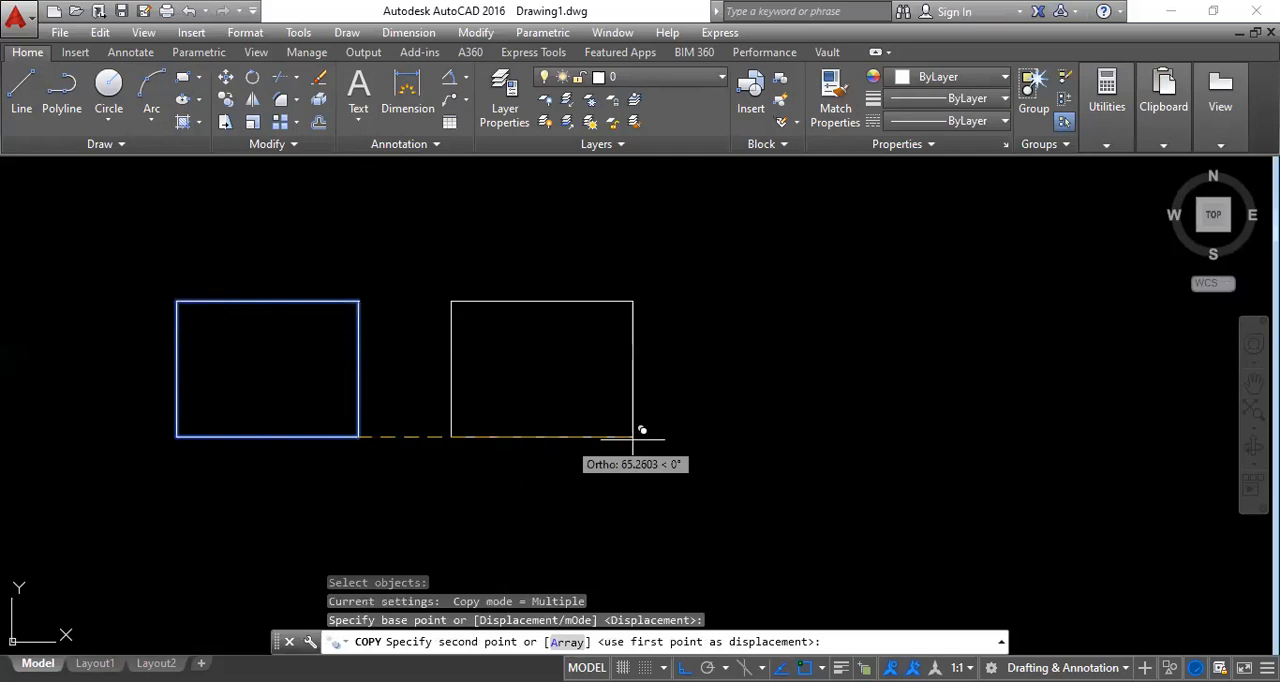
key("Escape")
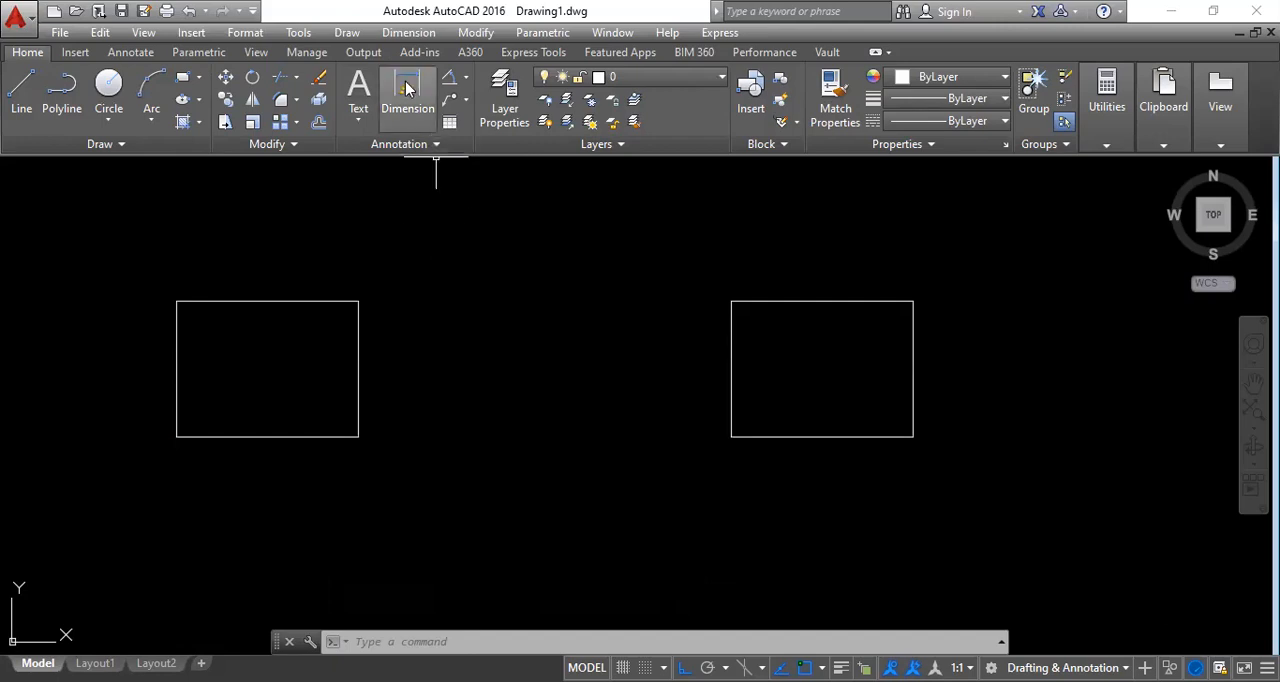
Create a region from the four lines of the left rectangle.
left_click(347, 33)
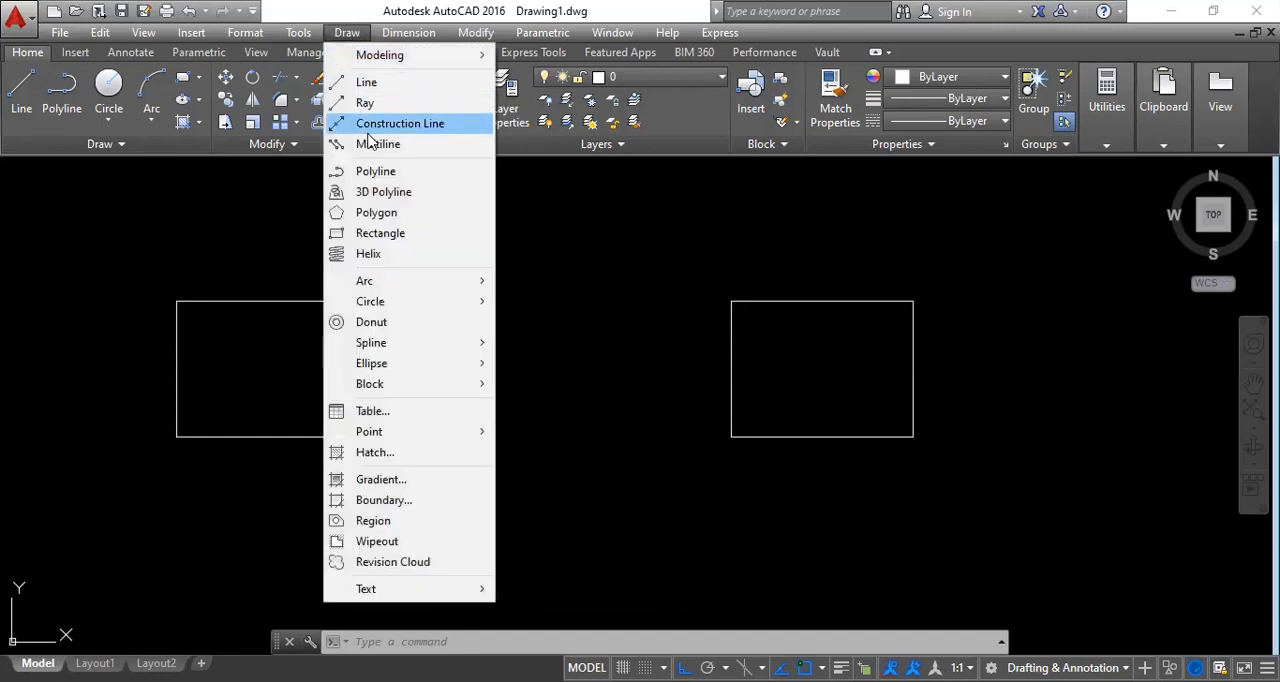
left_click(498, 535)
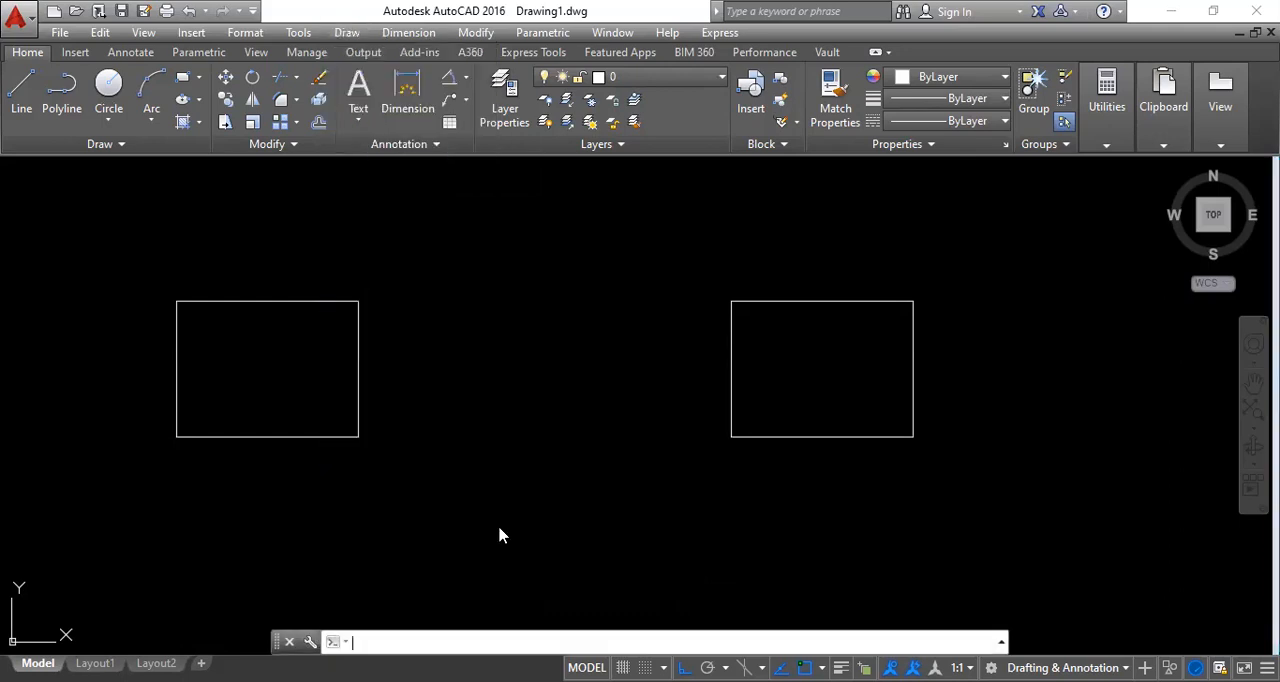
left_click(347, 33)
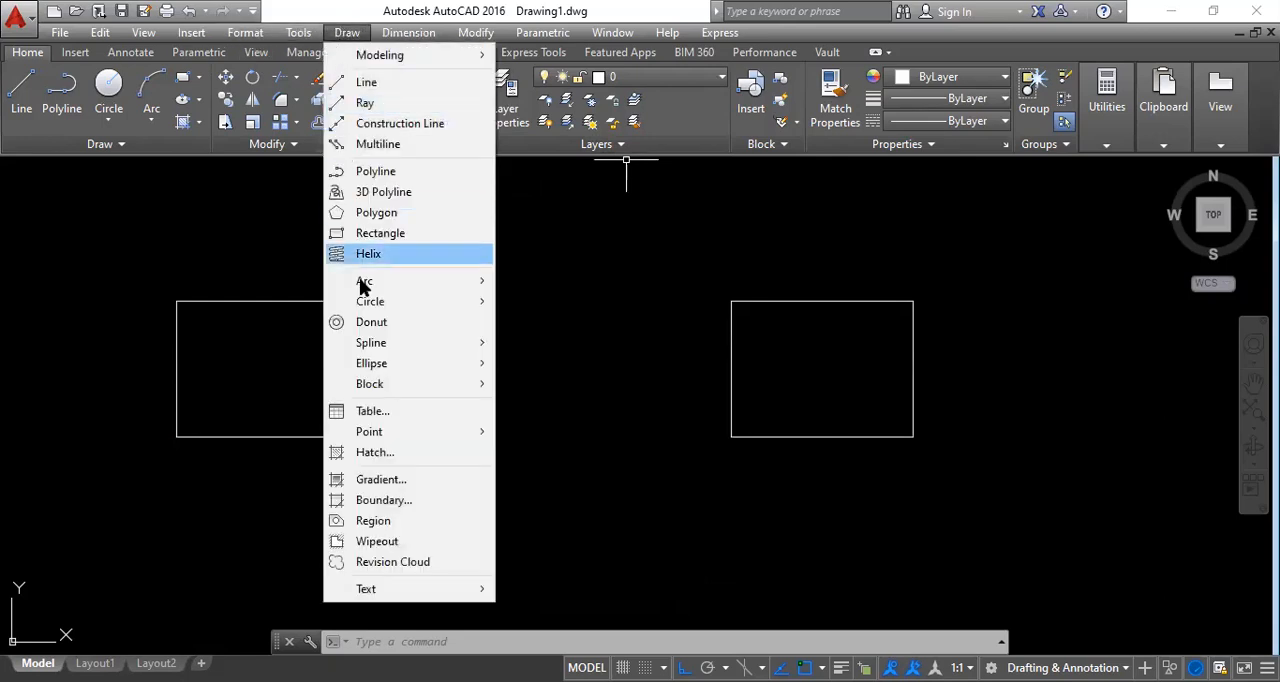
left_click(372, 521)
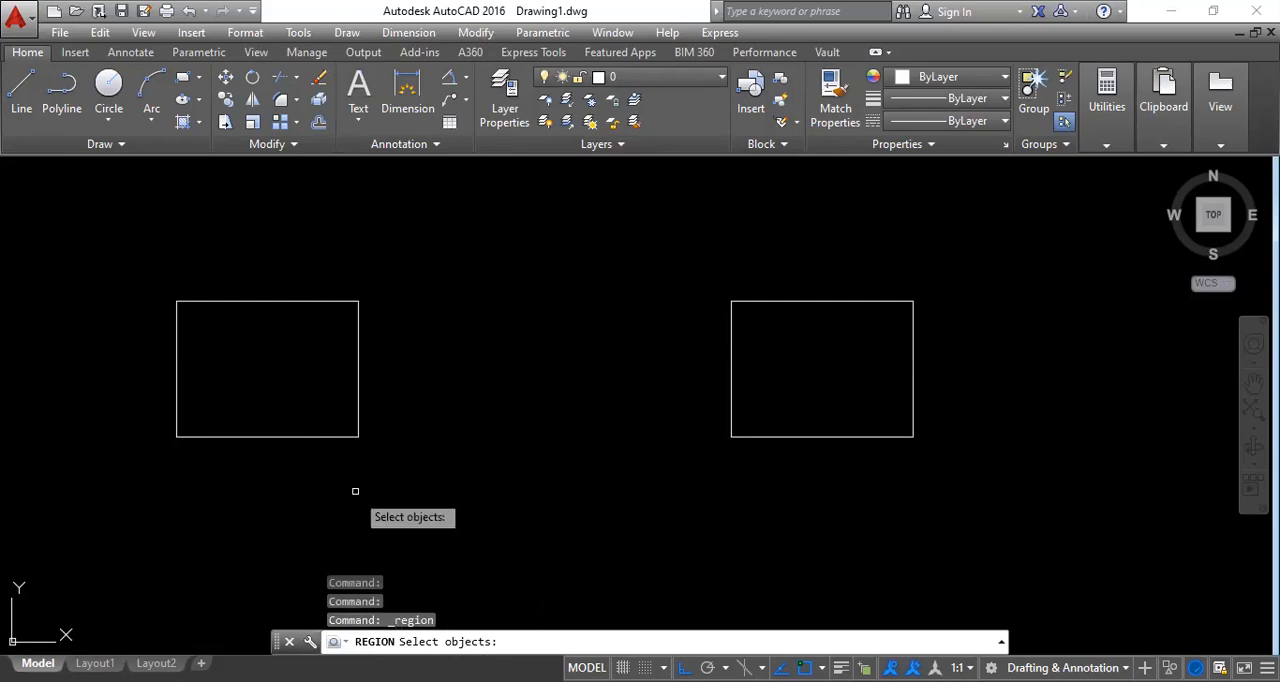
left_click(323, 437)
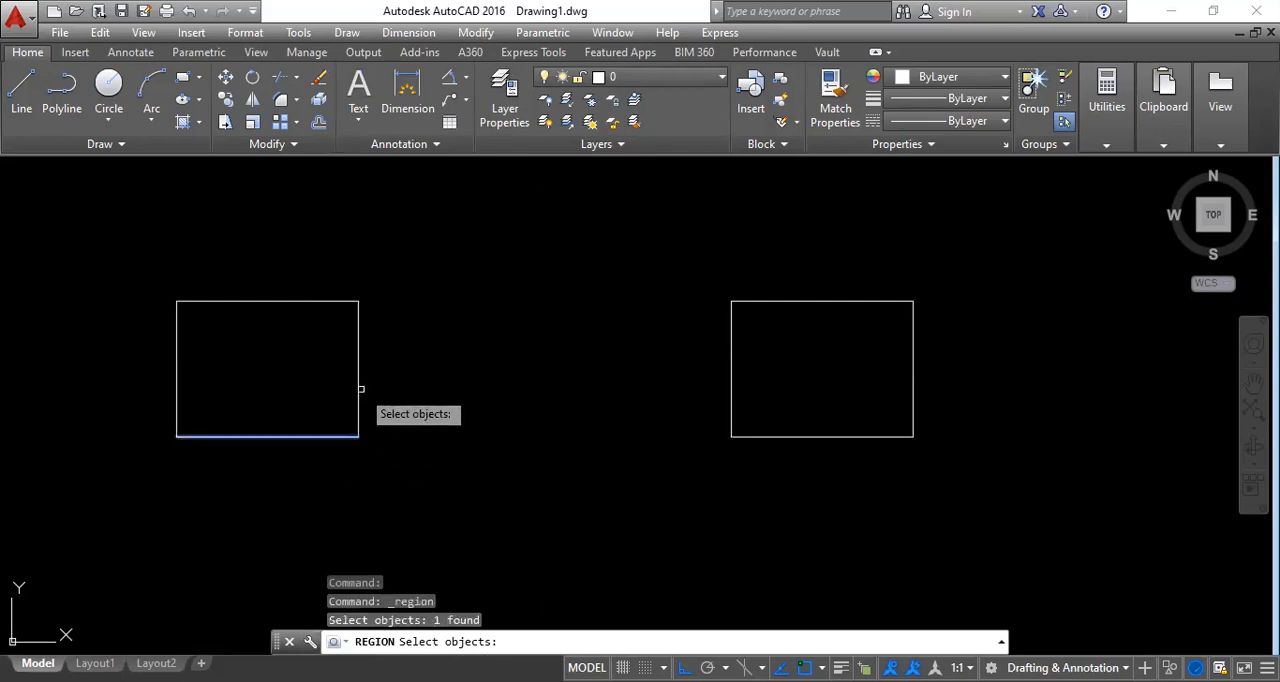
left_click(388, 468)
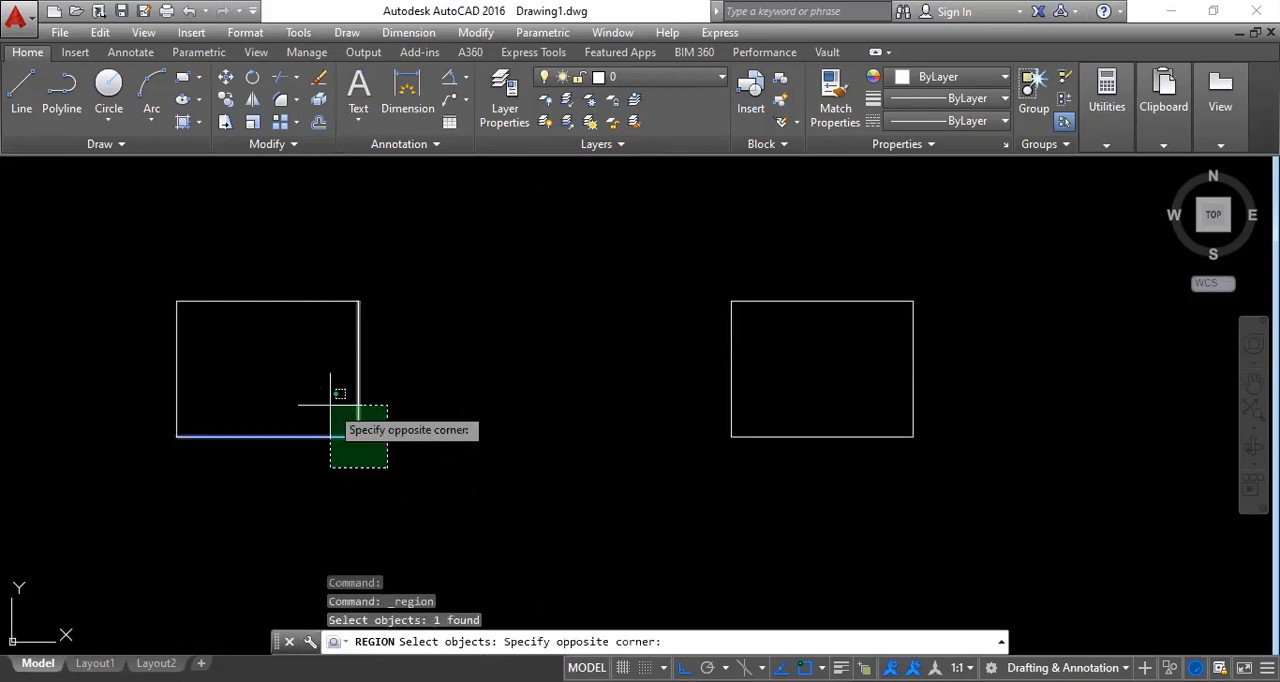
left_click(179, 284)
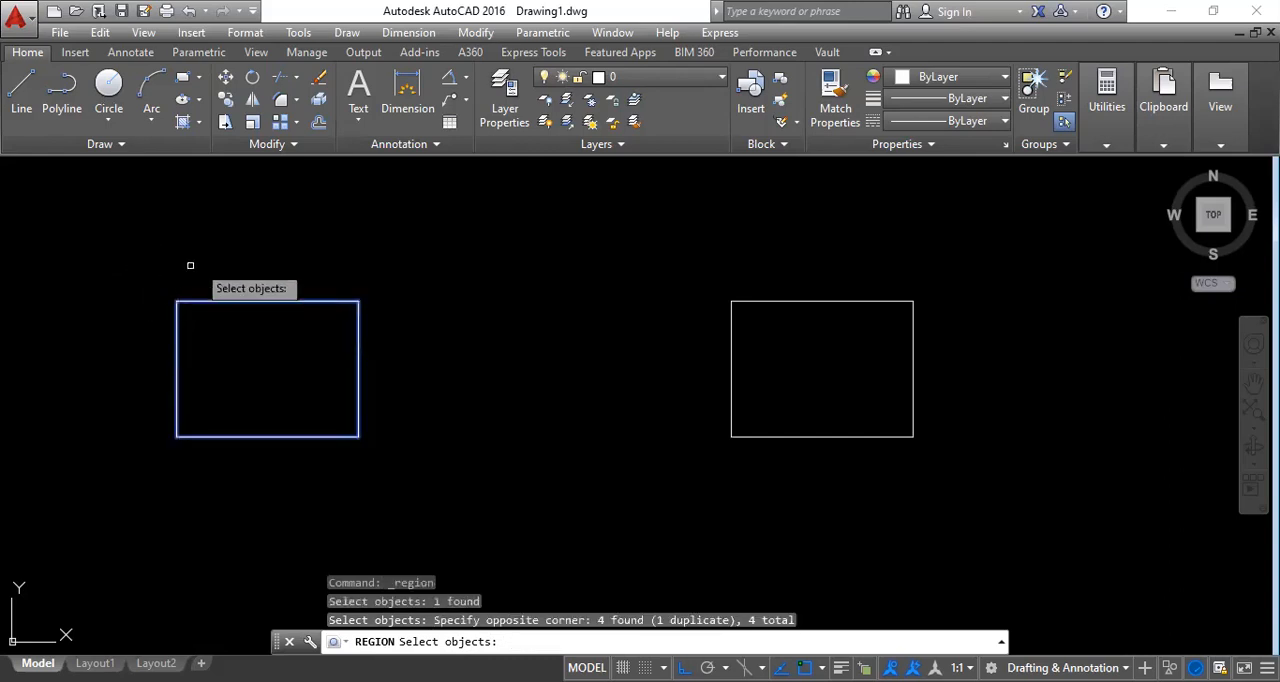
key("ctrl")
key("ctrl")
key("ctrl")
key("ctrl")
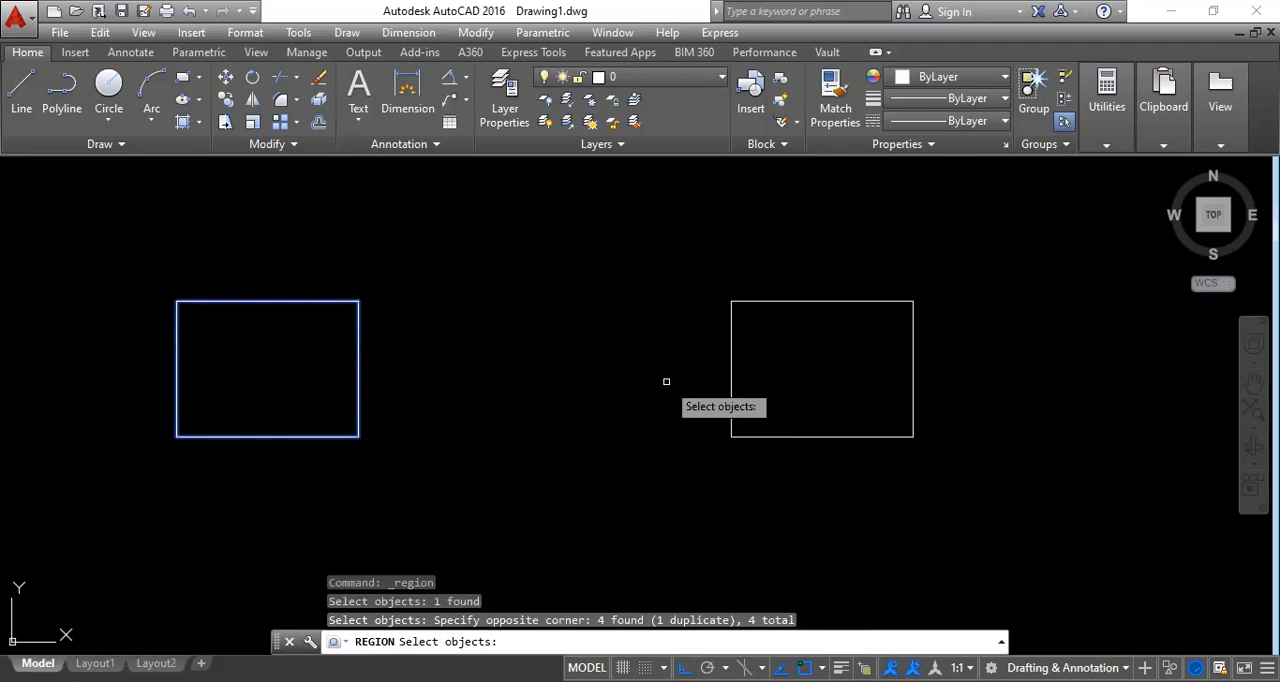
key("Return")
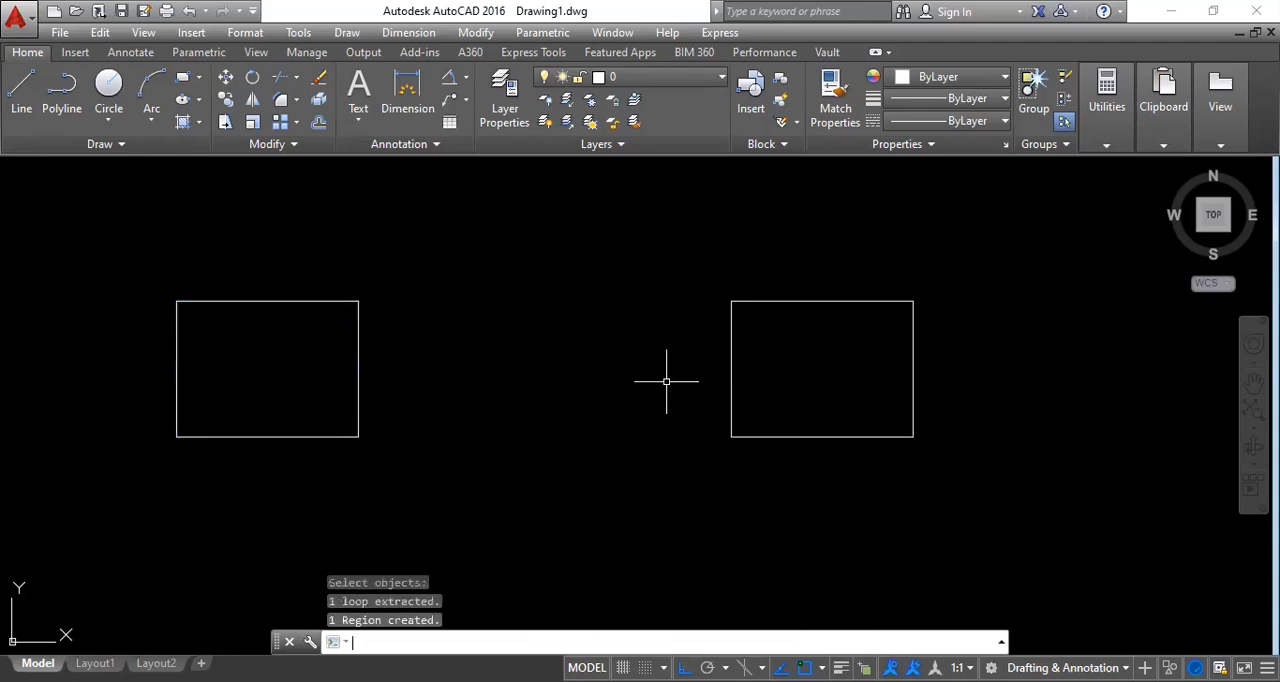
Select the left region and two edges of the right rectangle to compare how each is selected, clearing each selection.
left_click(340, 620)
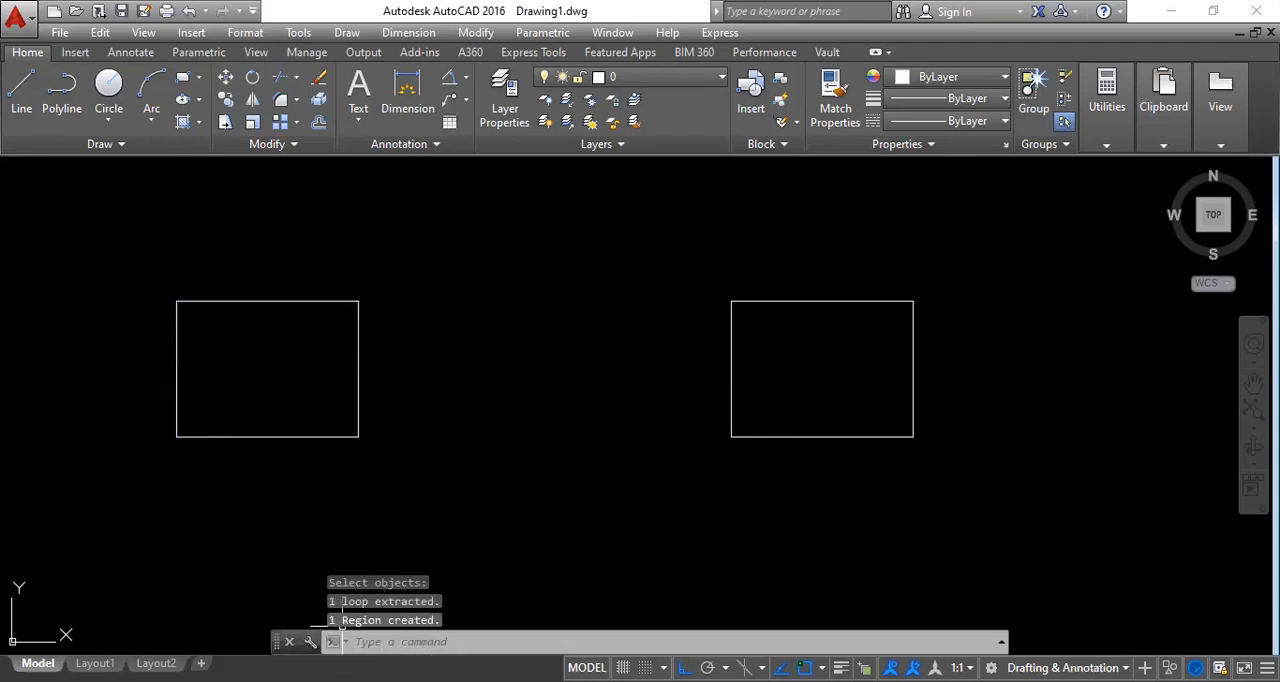
left_click(307, 436)
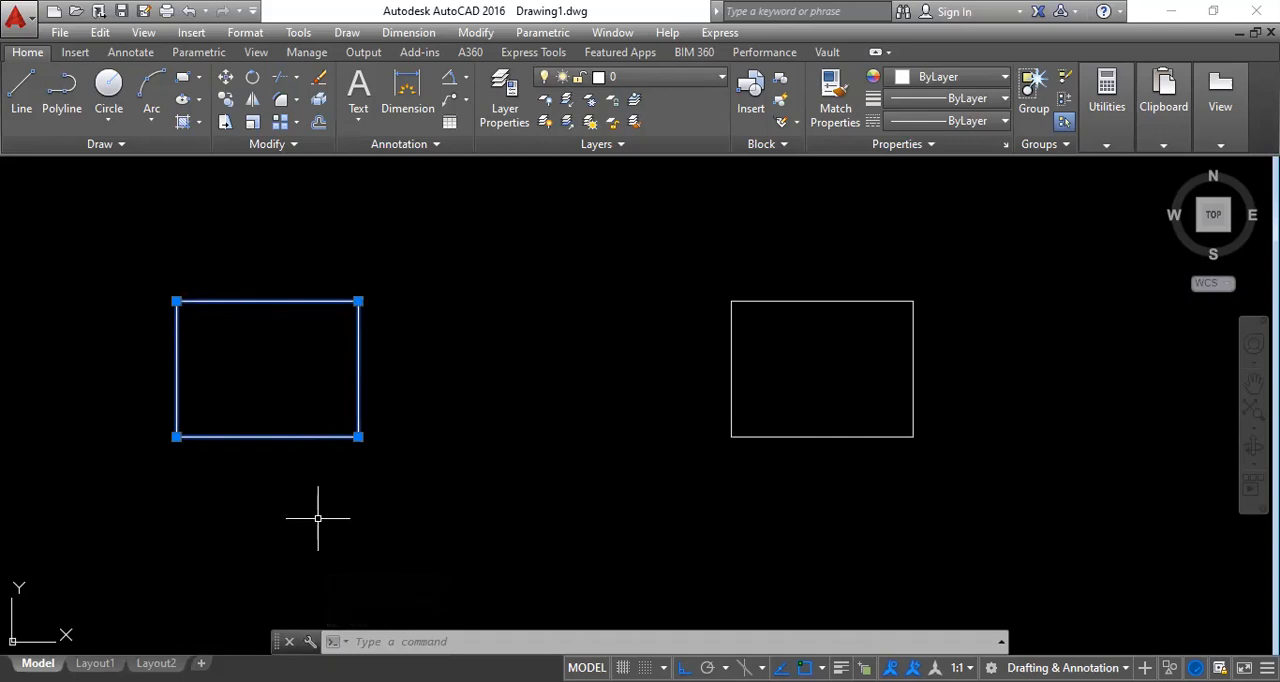
key("Escape")
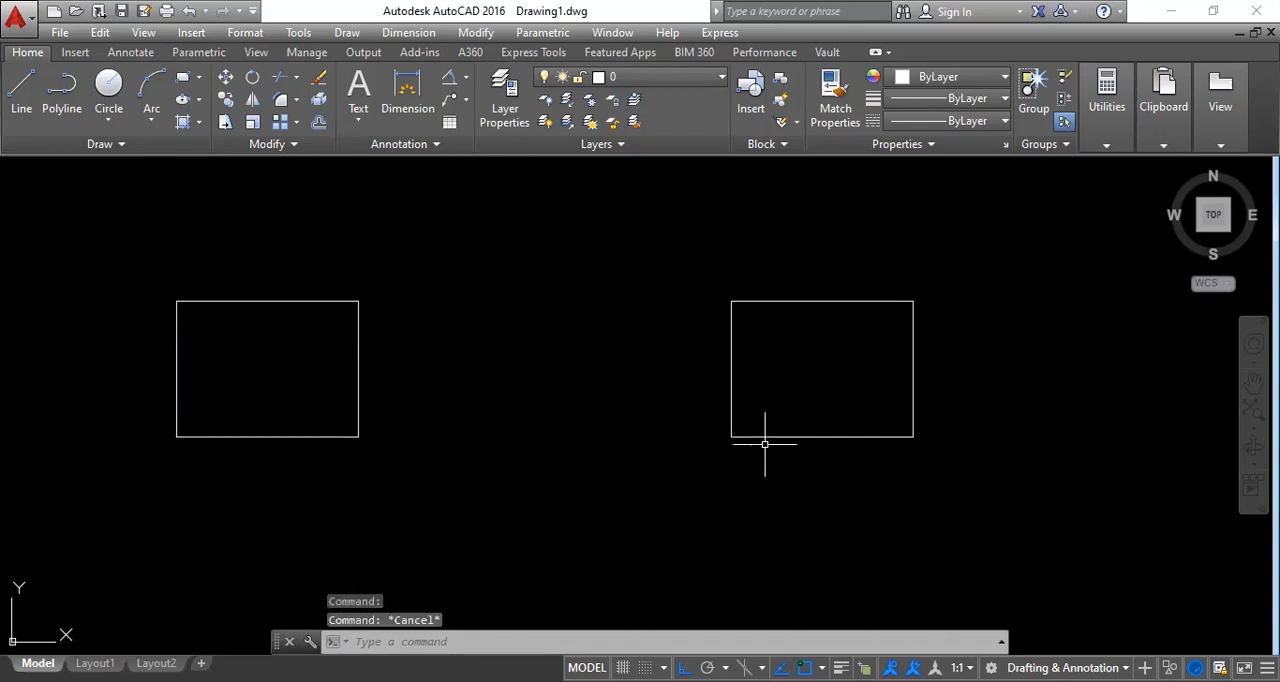
left_click(766, 436)
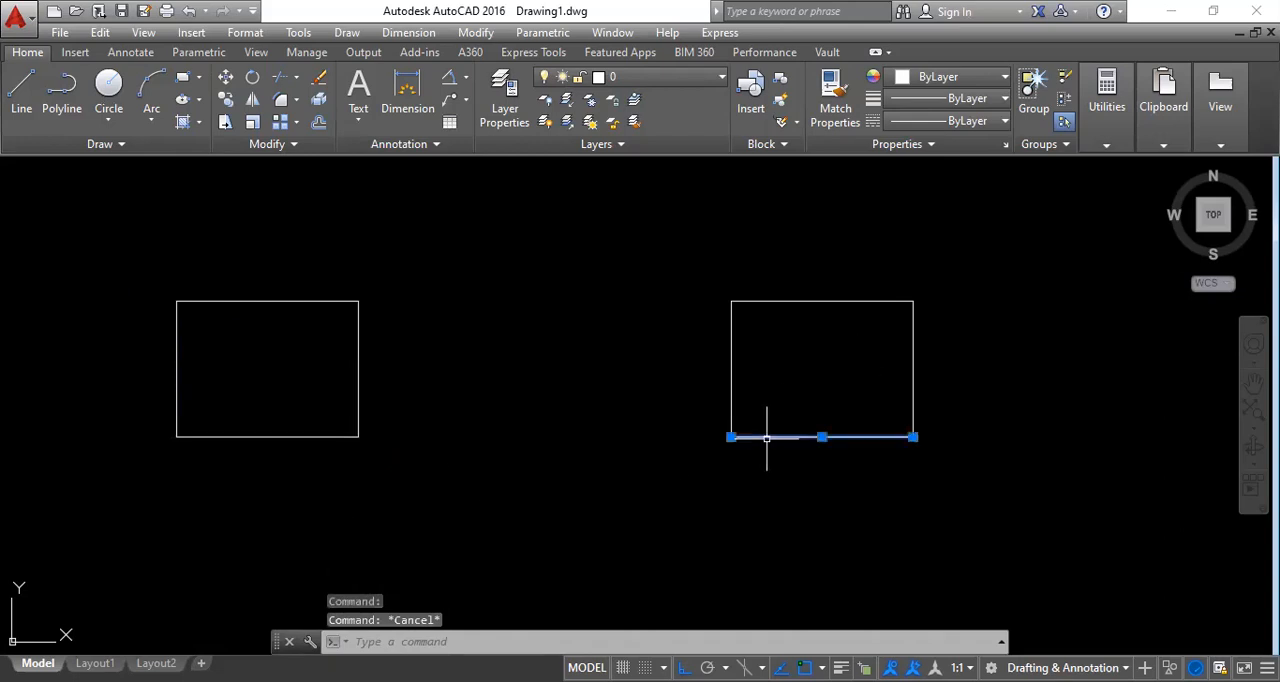
left_click(732, 381)
key("Escape")
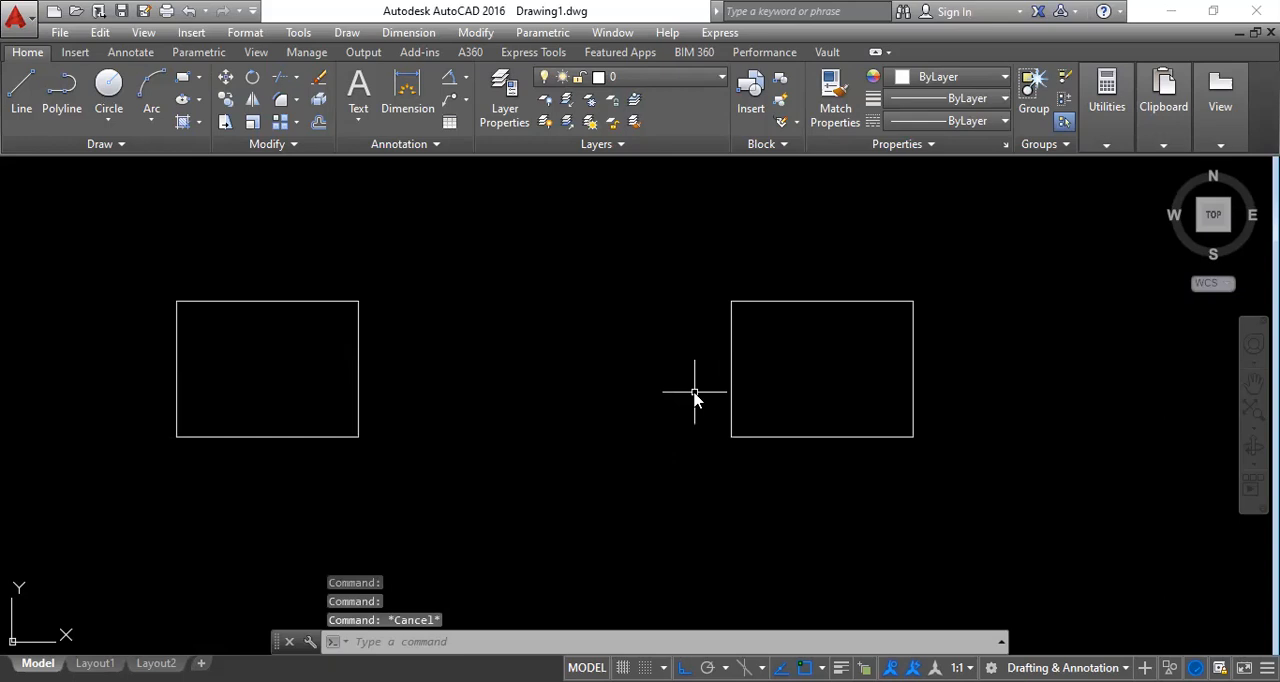
Create a polyline boundary from an internal point of the right rectangle, with island detection on and the current viewport as boundary set.
type("bo")
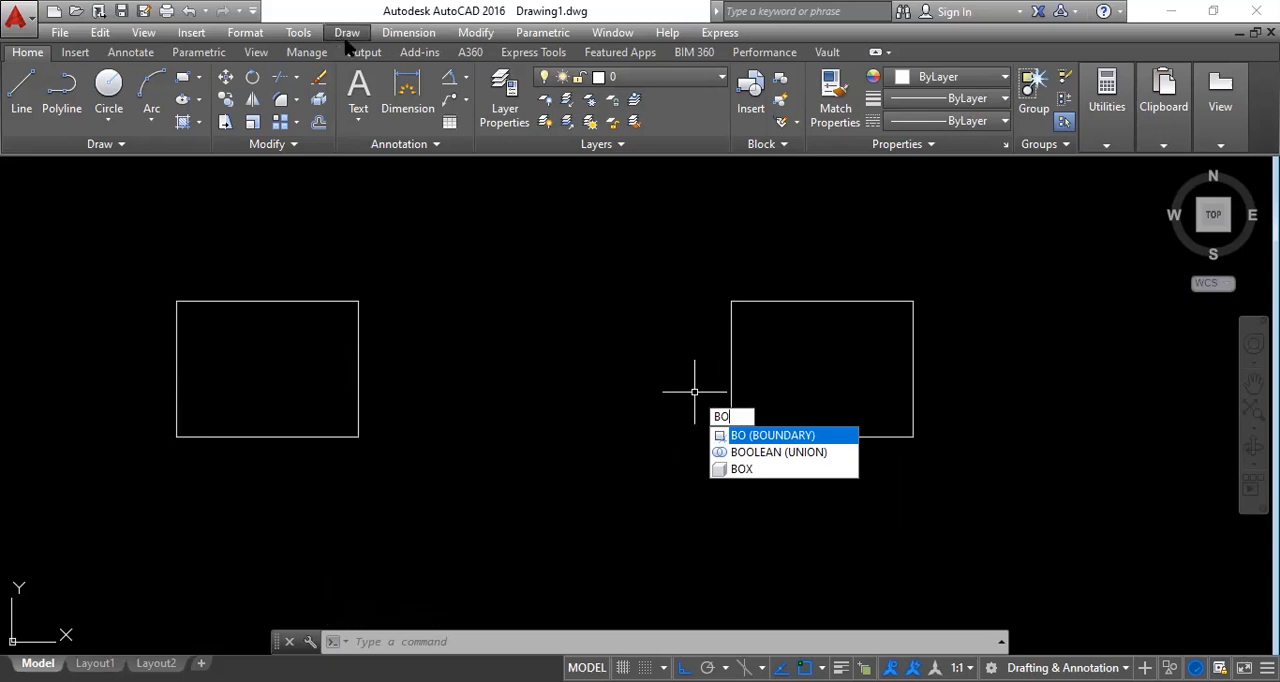
key("Return")
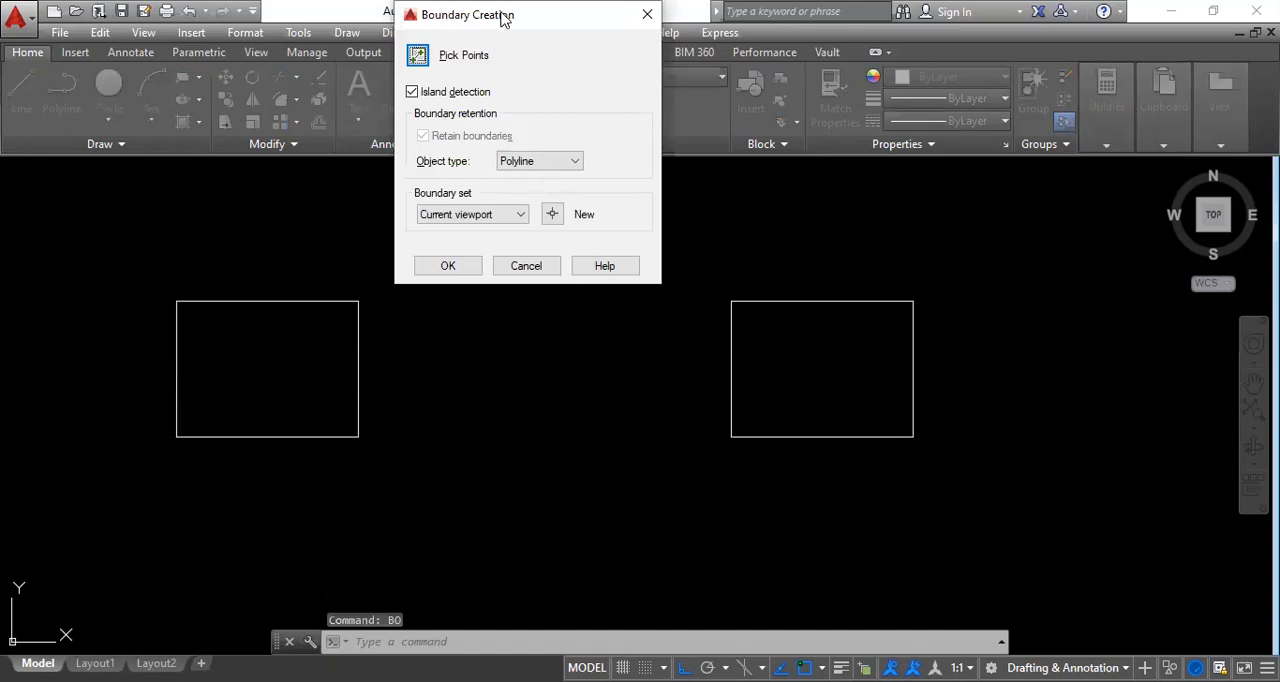
left_click_drag(503, 22, 501, 196)
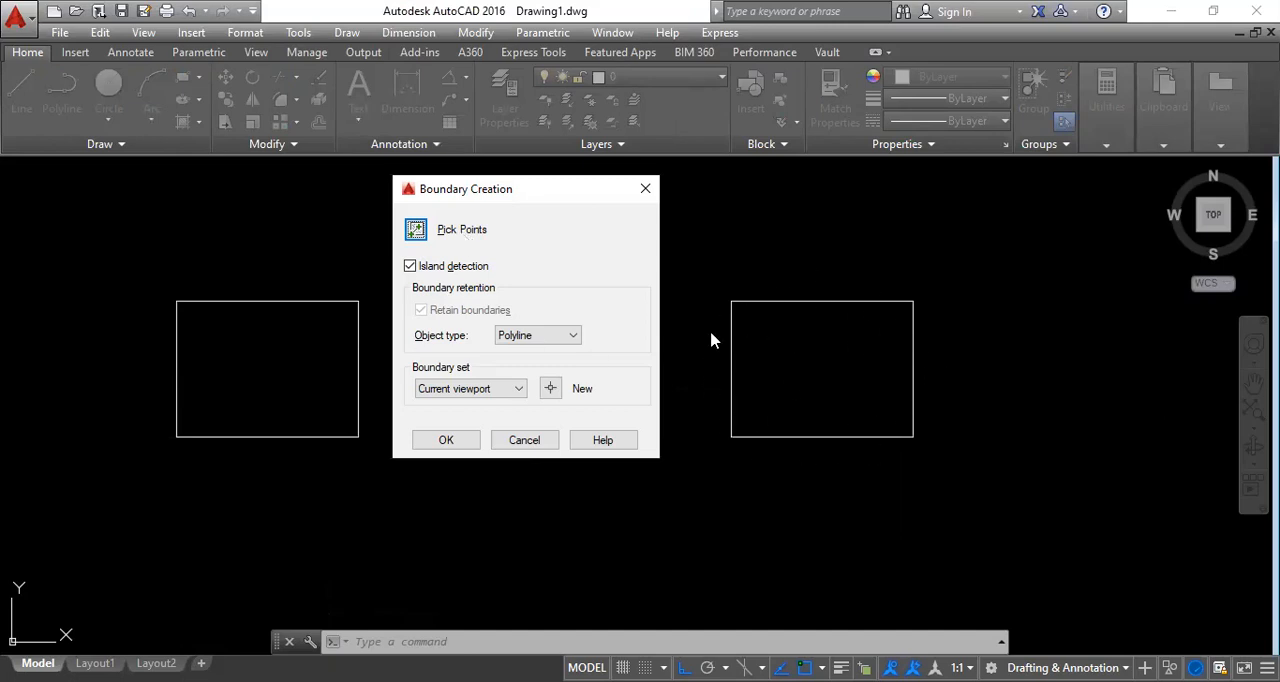
left_click(416, 230)
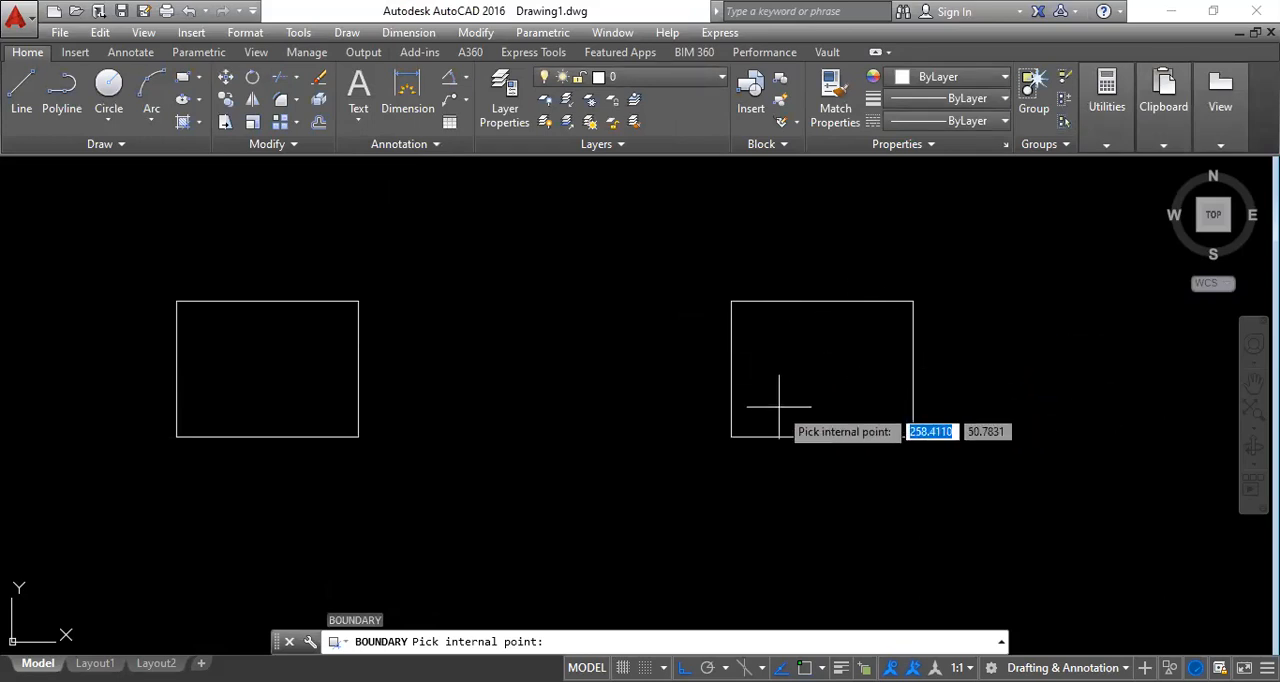
left_click(846, 409)
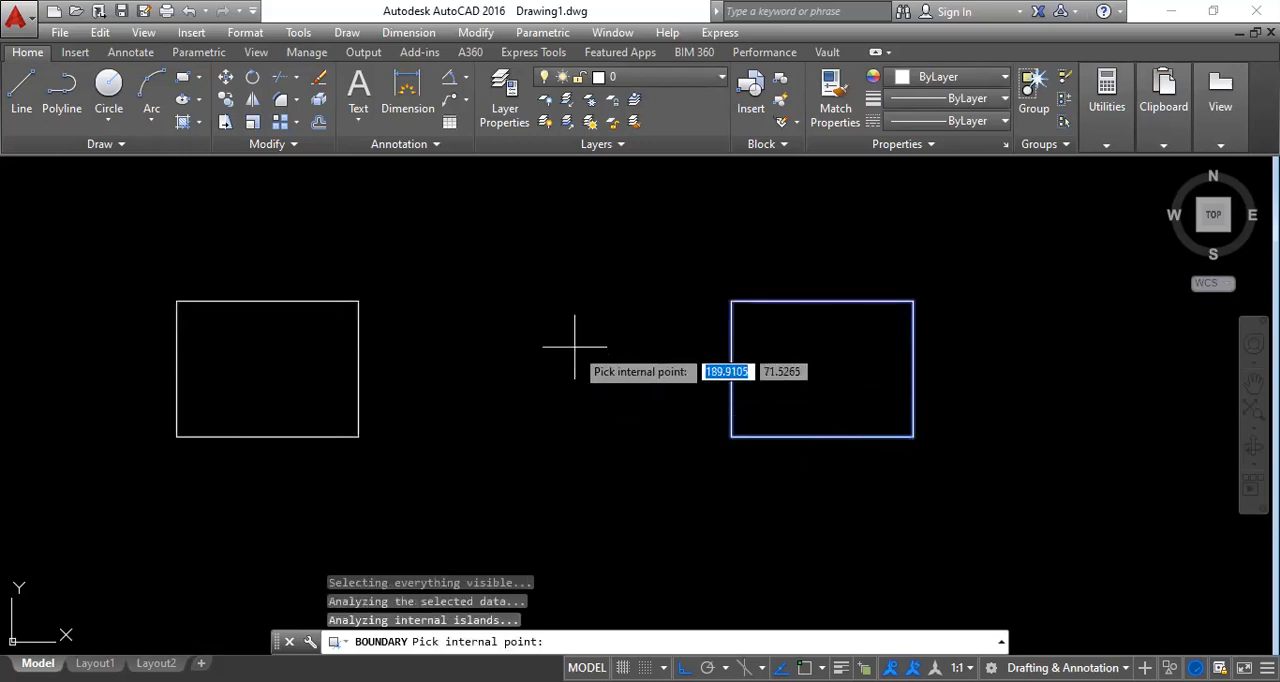
key("Return")
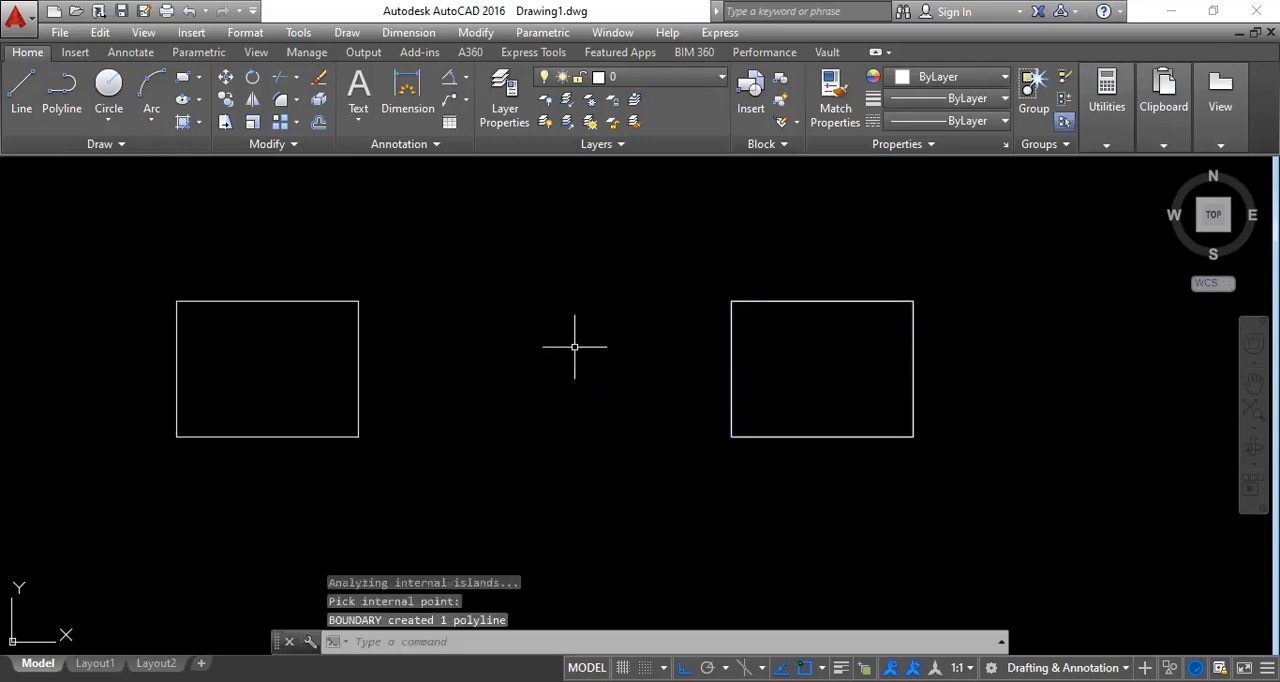
Move the left region about 76 units horizontally to the right, using its lower-right corner as the base point.
left_click(749, 433)
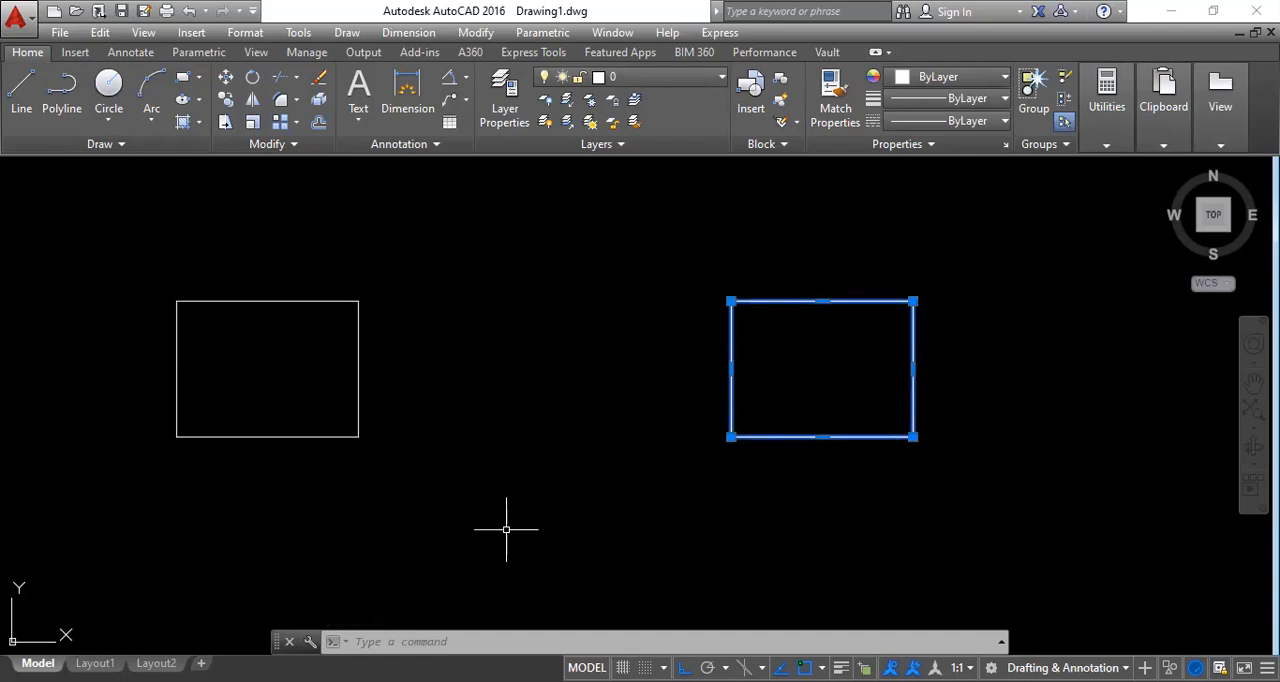
key("Escape")
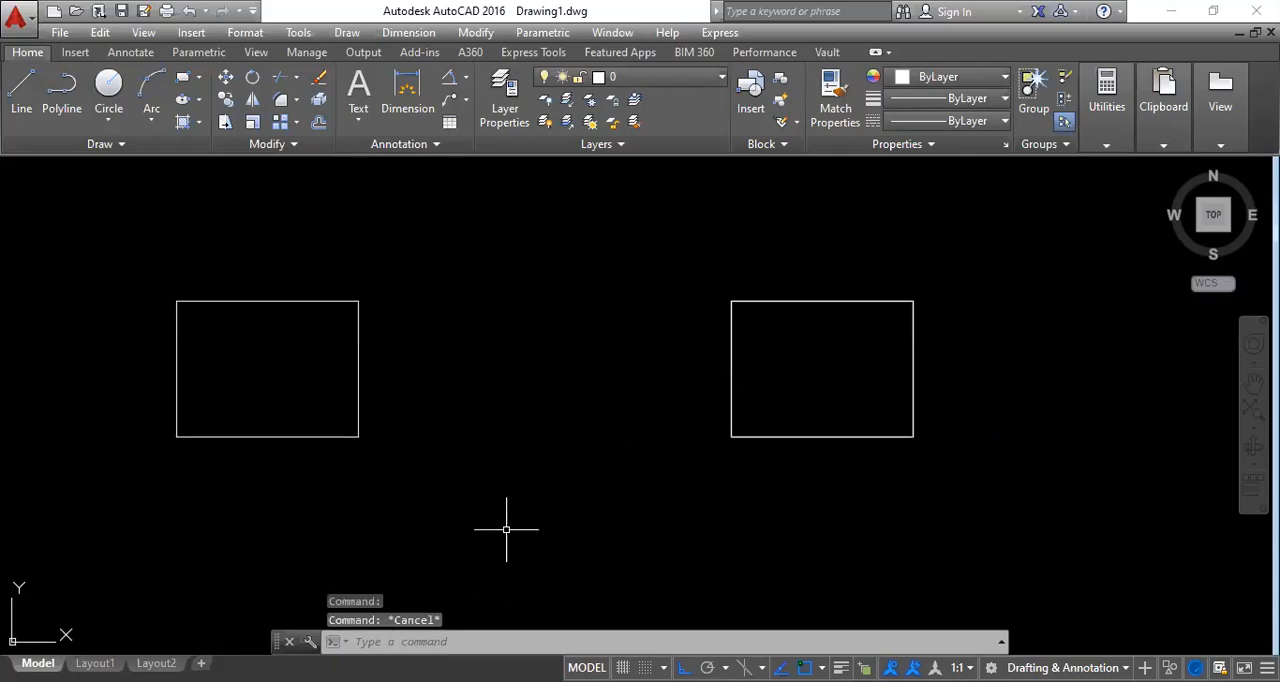
type("m")
key("Return")
left_click(338, 436)
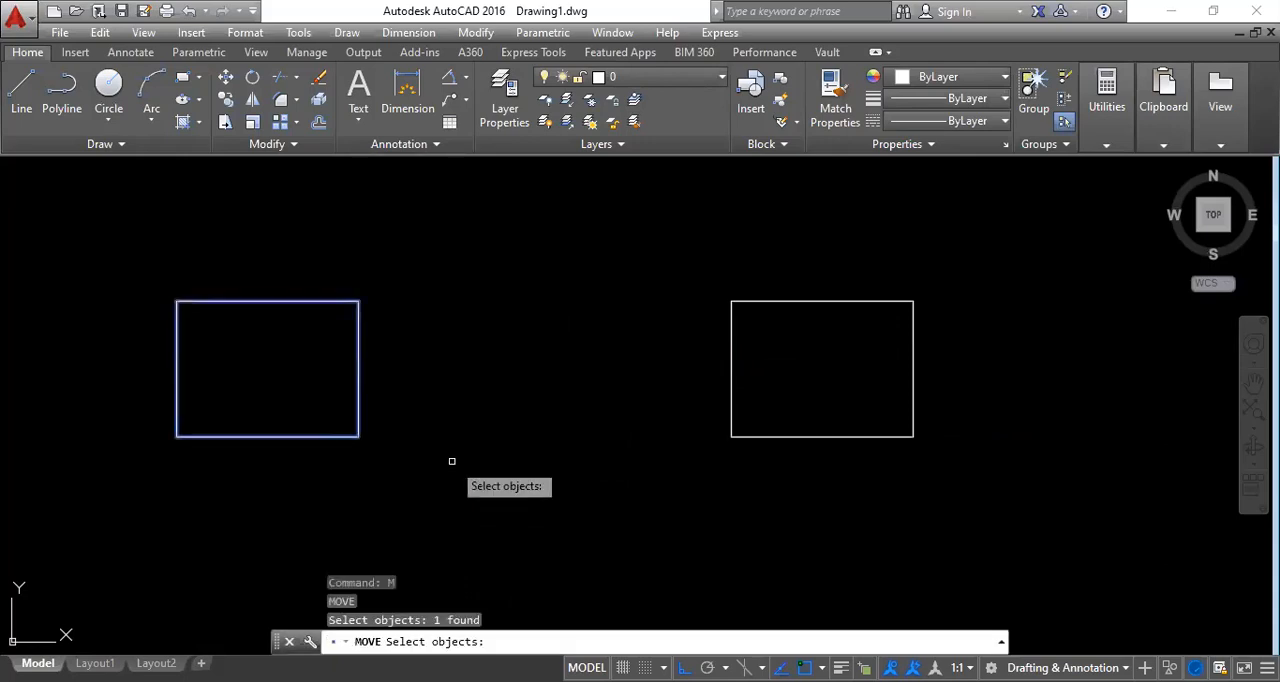
key("Return")
left_click(358, 436)
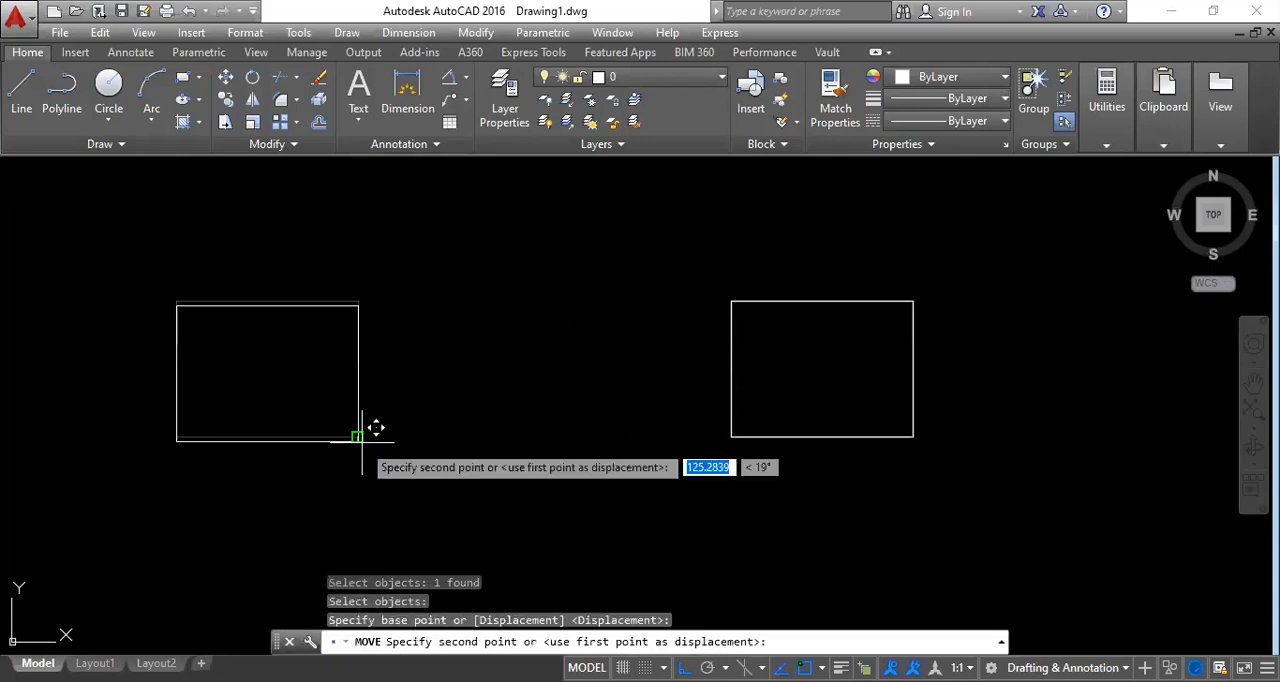
left_click(593, 458)
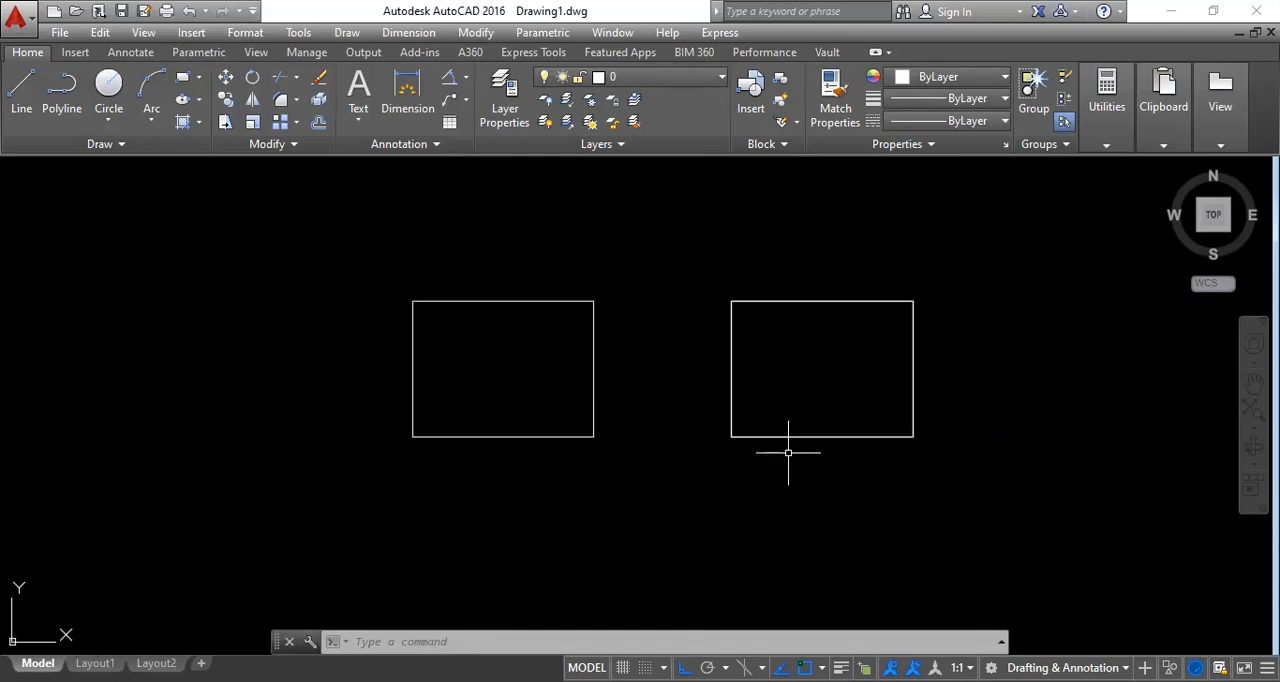
Move the boundary polyline horizontally to the right, off its source lines, using its lower-right corner as the base point.
type("m")
key("Return")
left_click(851, 436)
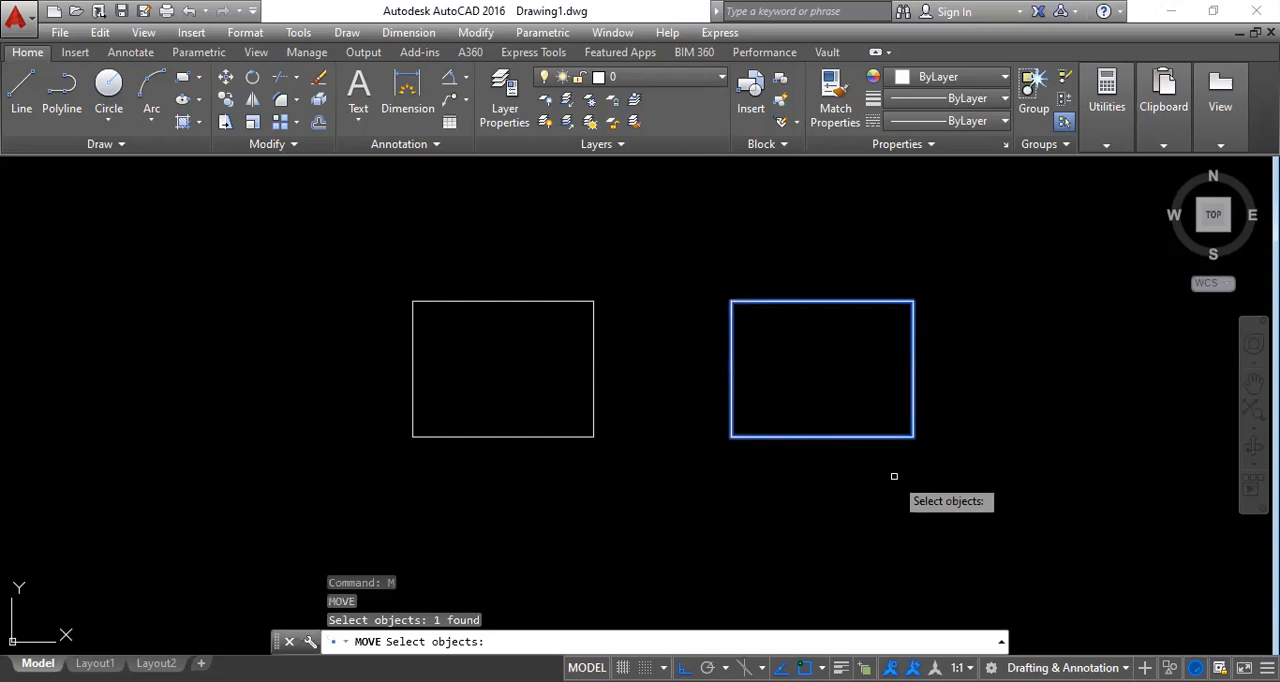
key("Return")
left_click(913, 436)
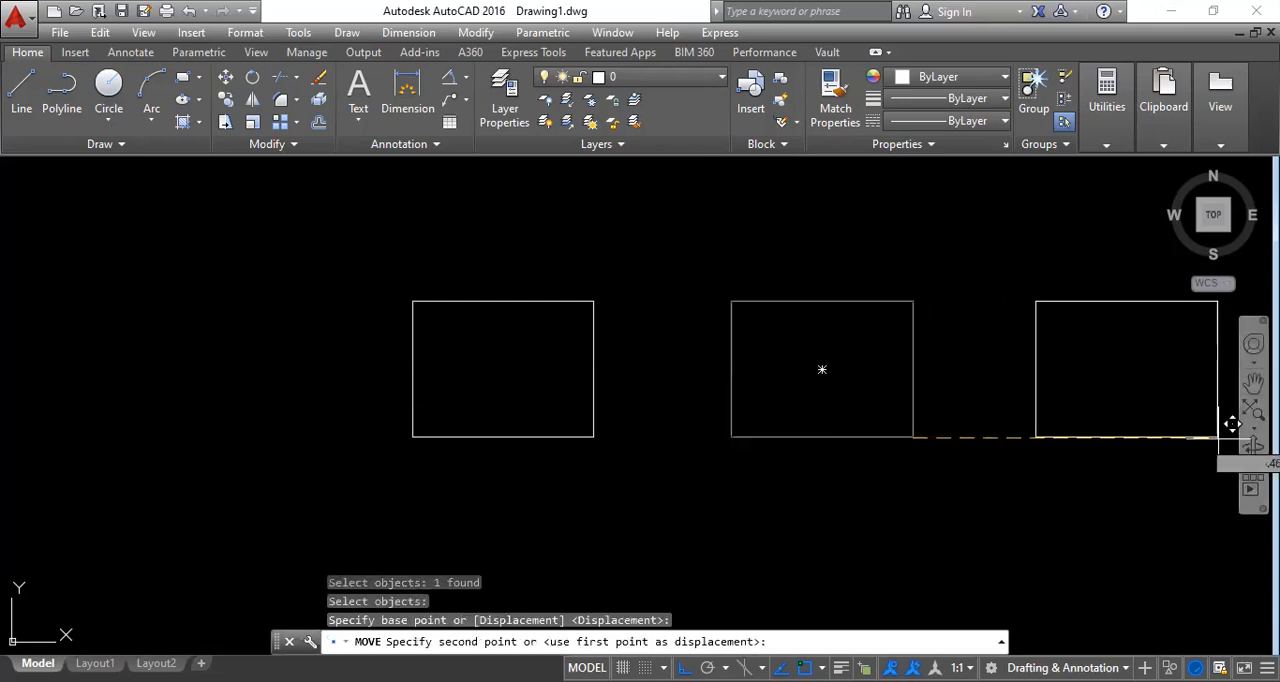
key("Escape")
Select the four separate lines of the middle rectangle and the boundary polyline to compare them, clearing the selections.
left_click(876, 436)
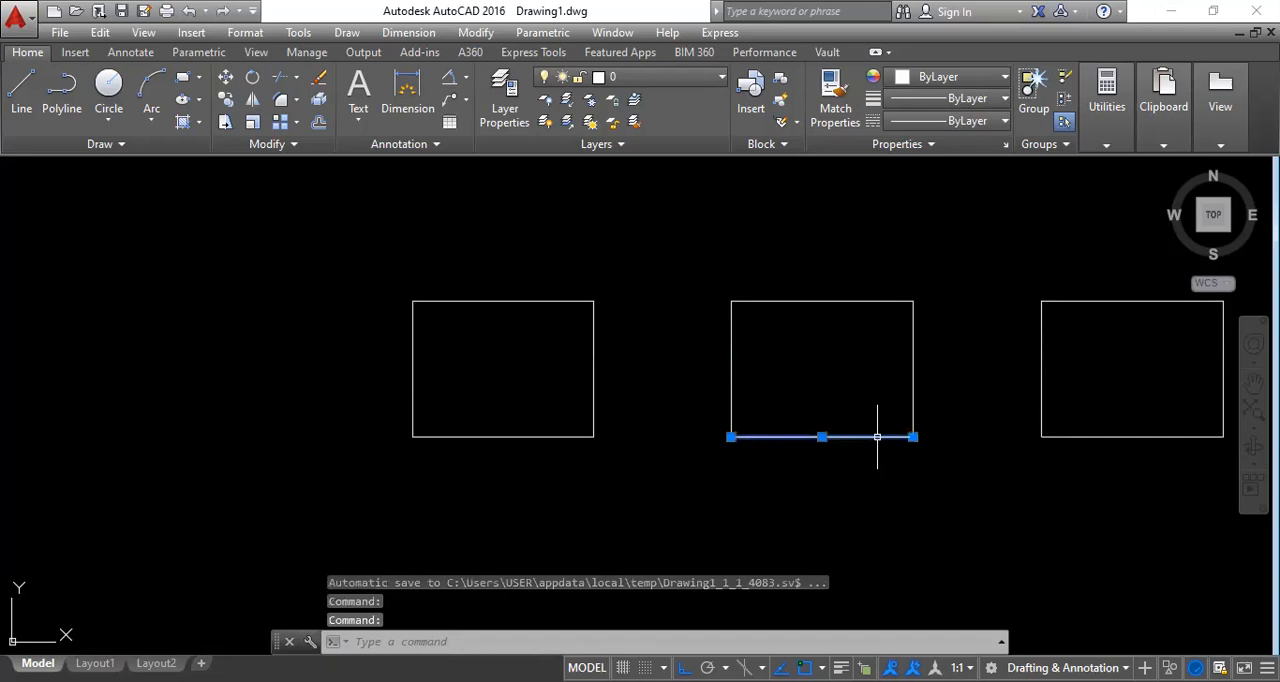
left_click(733, 362)
left_click(770, 301)
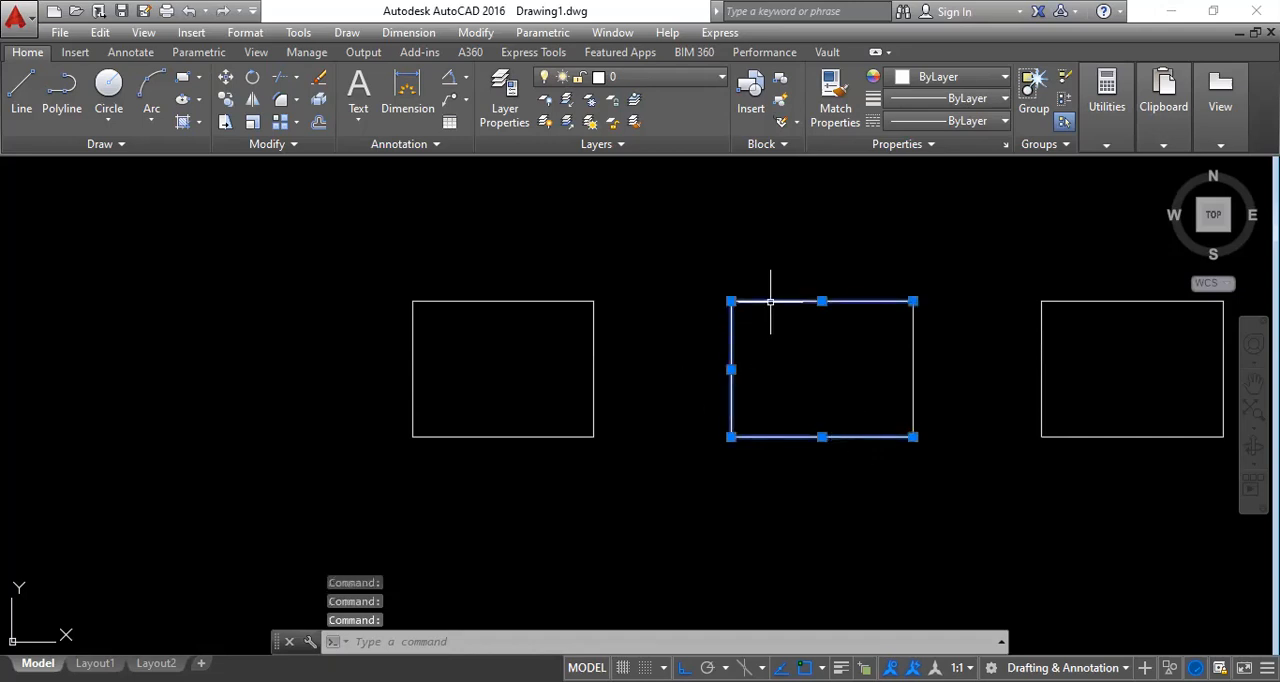
left_click(912, 366)
left_click(1080, 435)
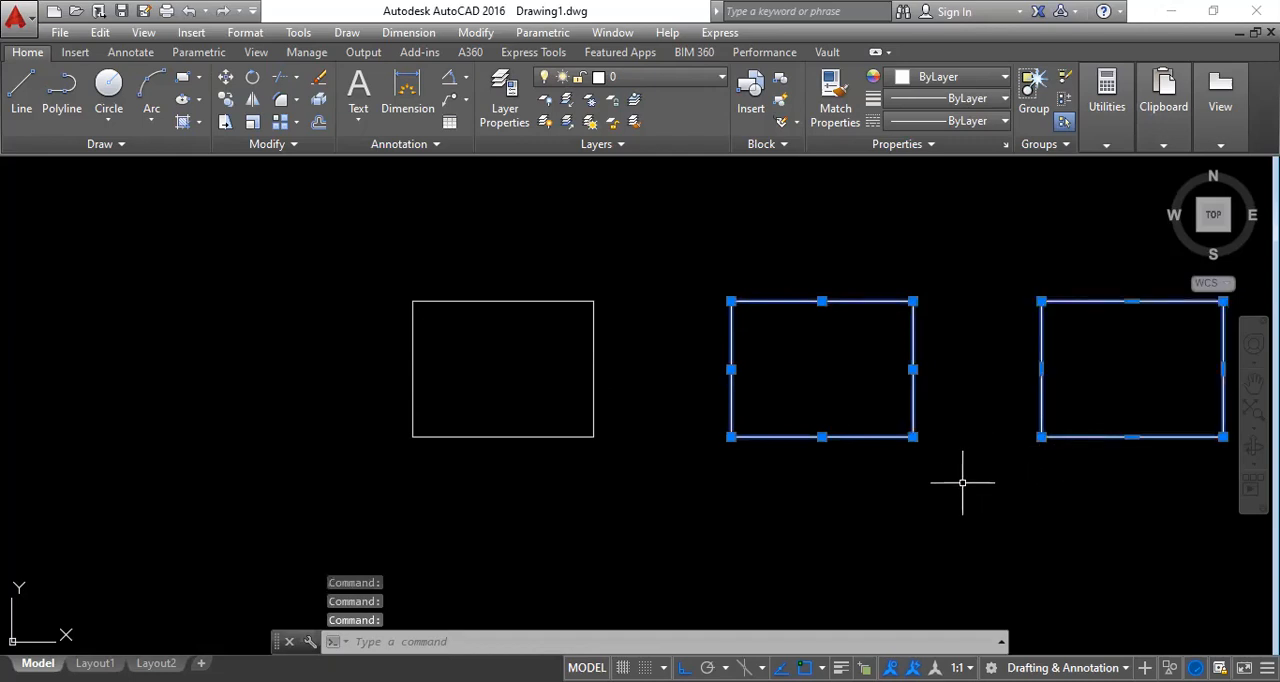
key("Escape")
left_click(1041, 361)
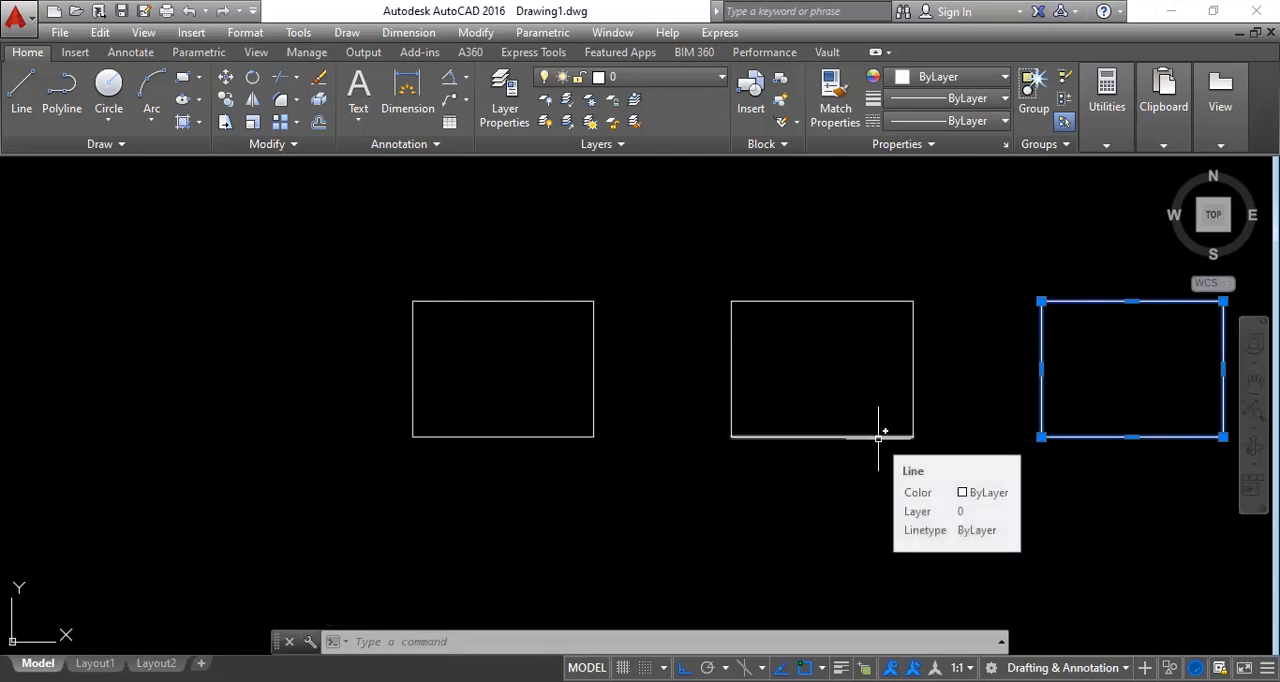
key("Escape")
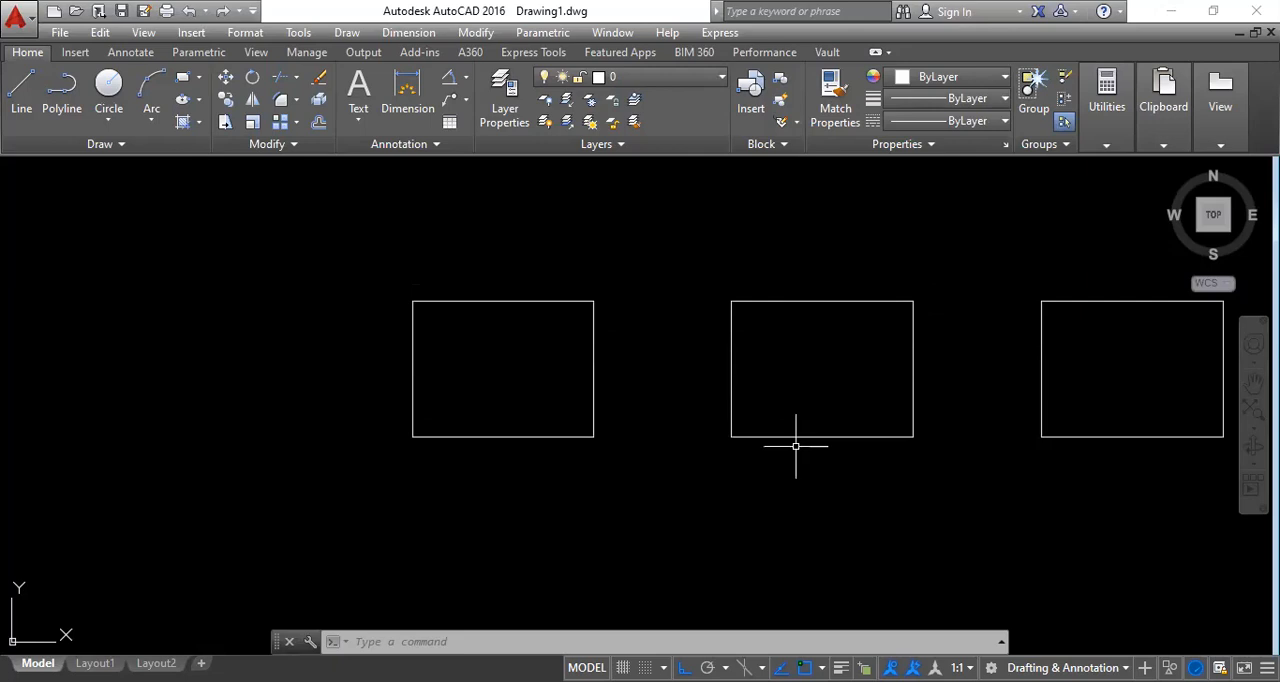
Delete the region, the middle rectangle's four lines and the boundary polyline to empty the drawing.
left_click(1040, 393)
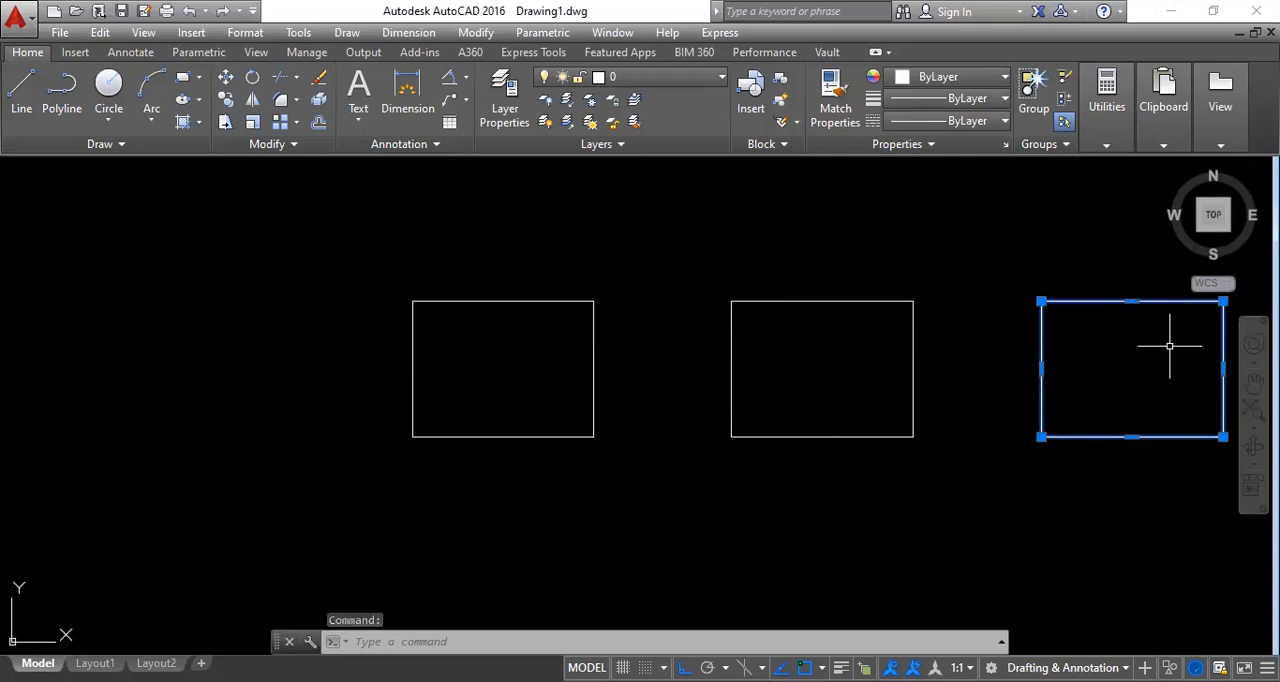
left_click(549, 437)
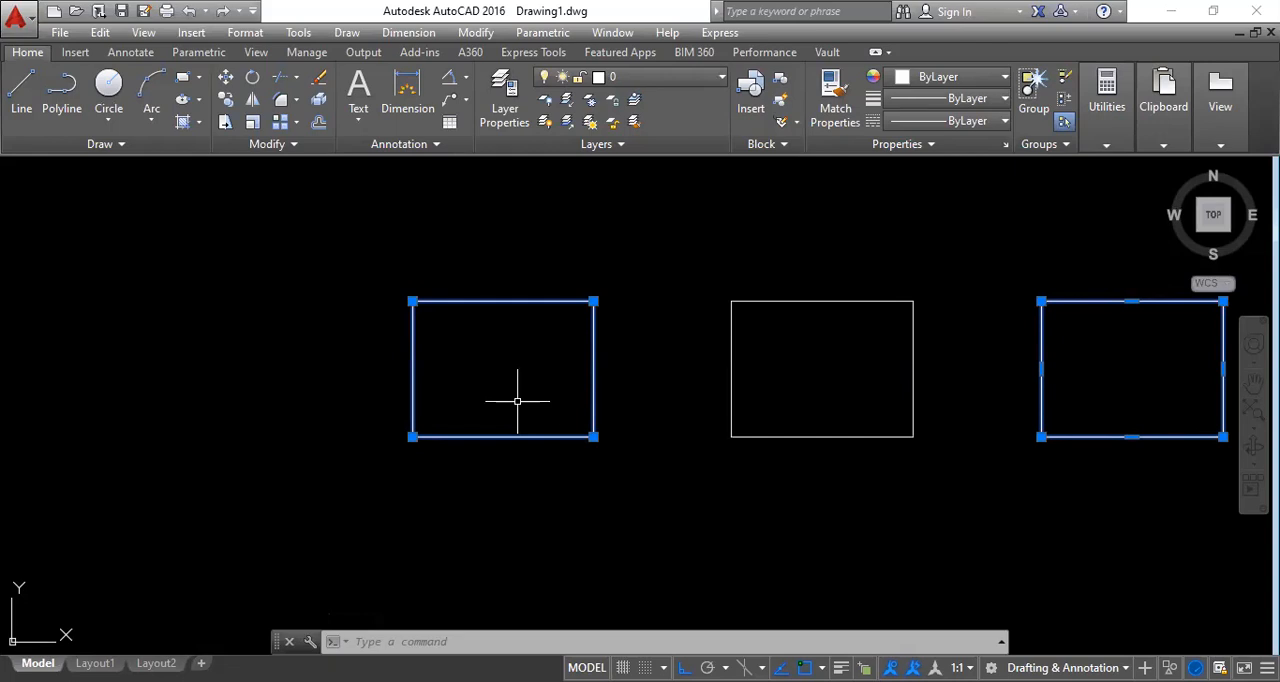
left_click(1160, 523)
left_click(510, 248)
left_click(498, 244)
key("Delete")
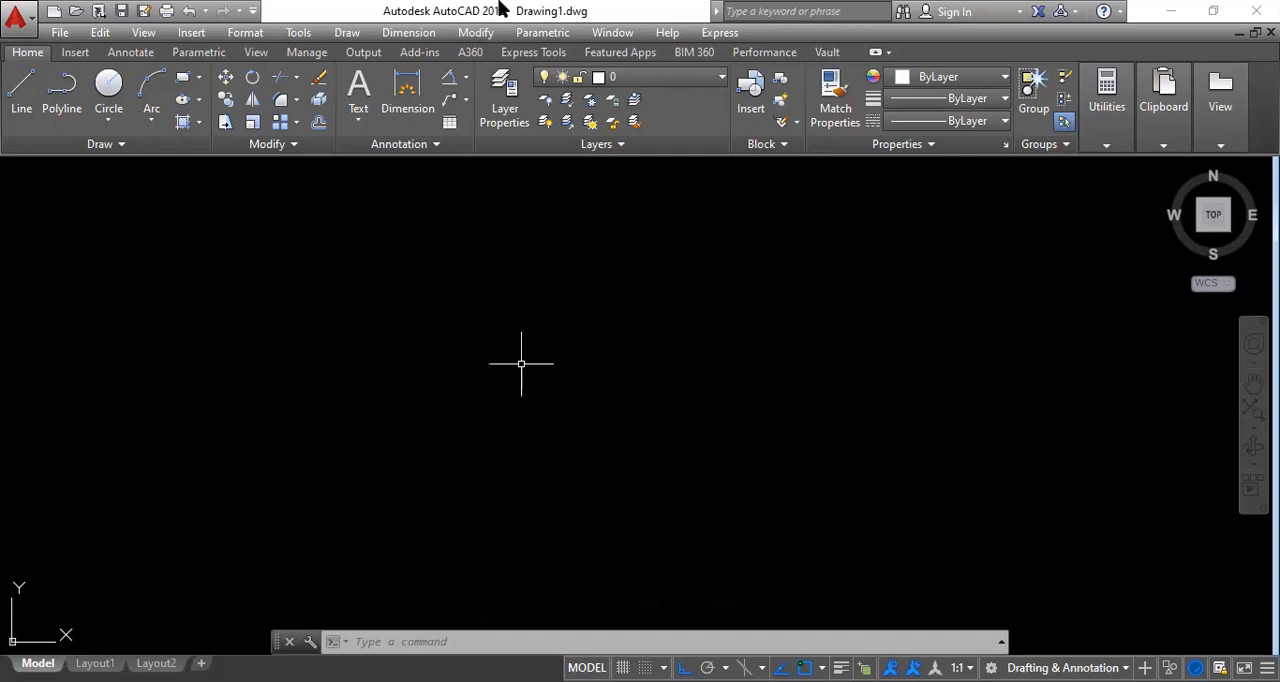
Draw a rectangle freehand from two opposite corners in the empty drawing area.
left_click(185, 88)
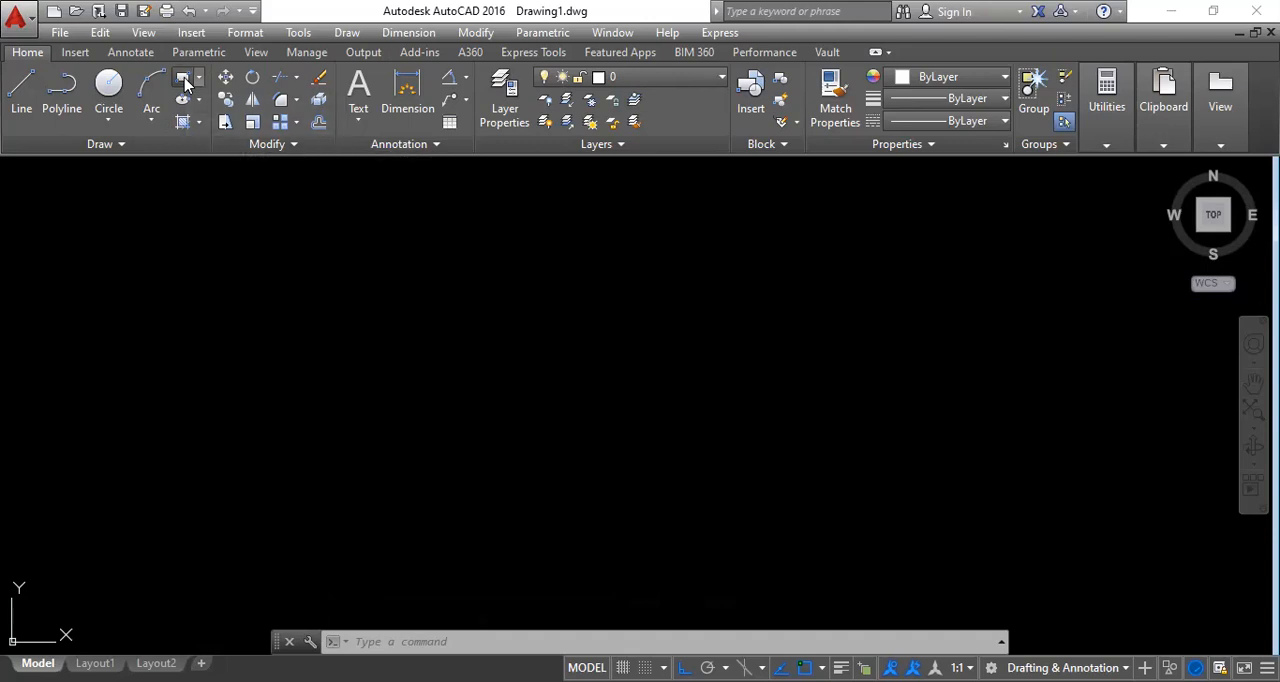
left_click(343, 334)
left_click(626, 497)
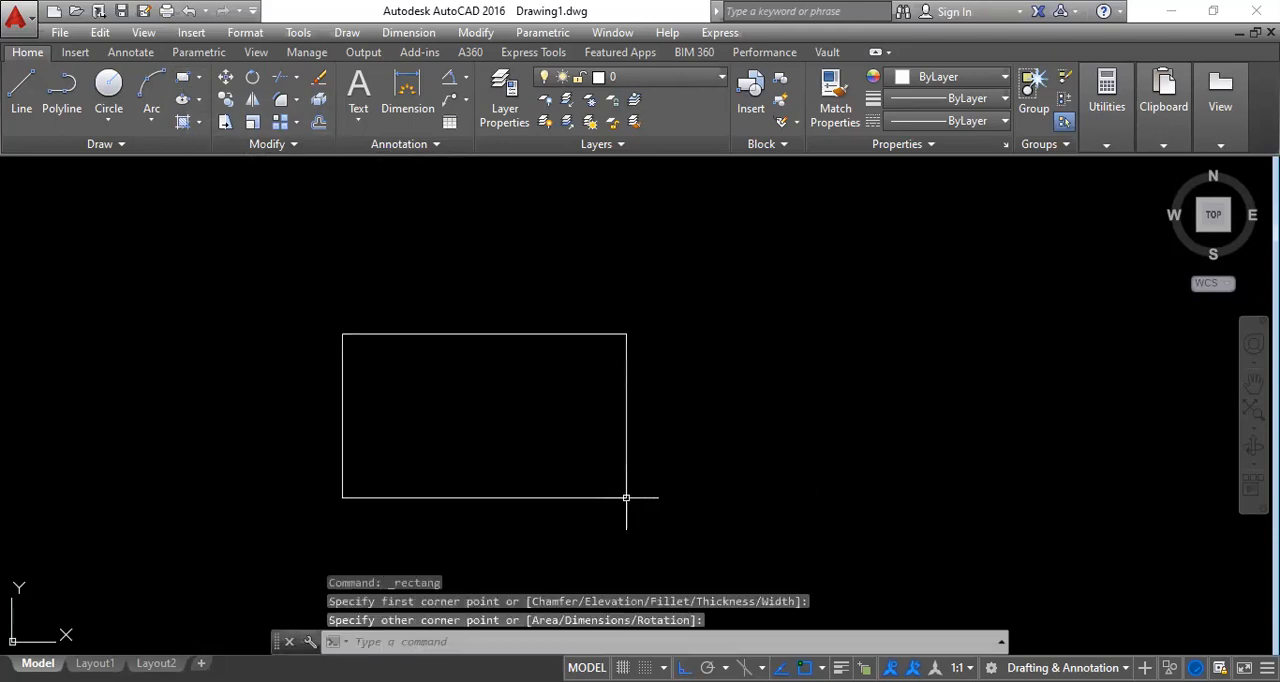
Draw a circle with a radius of about 4 centred on the rectangle's lower-right corner.
left_click(109, 85)
left_click(624, 499)
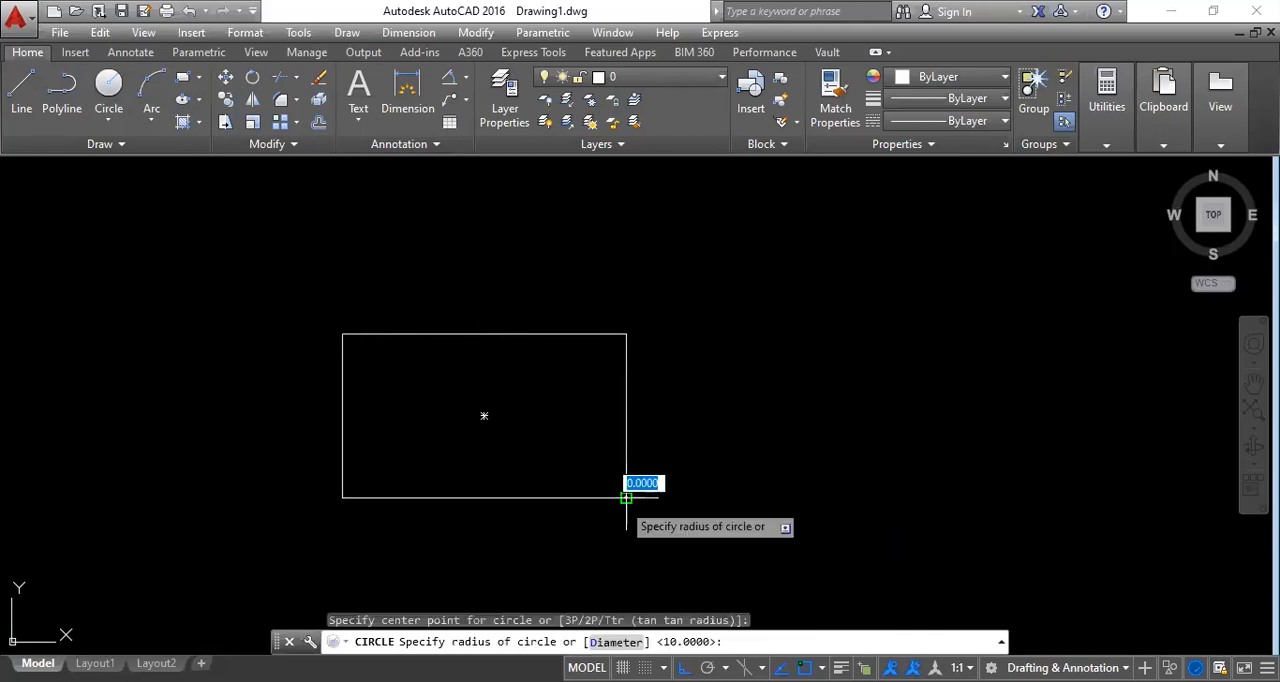
left_click(625, 498)
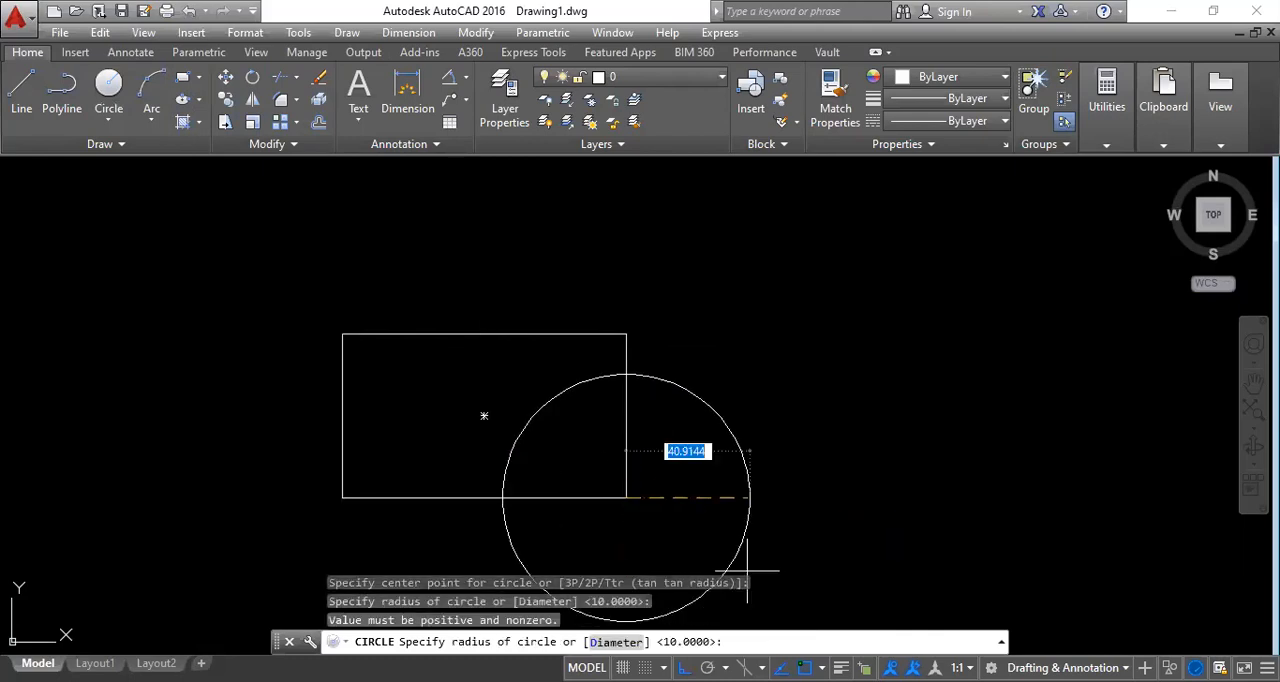
left_click(638, 505)
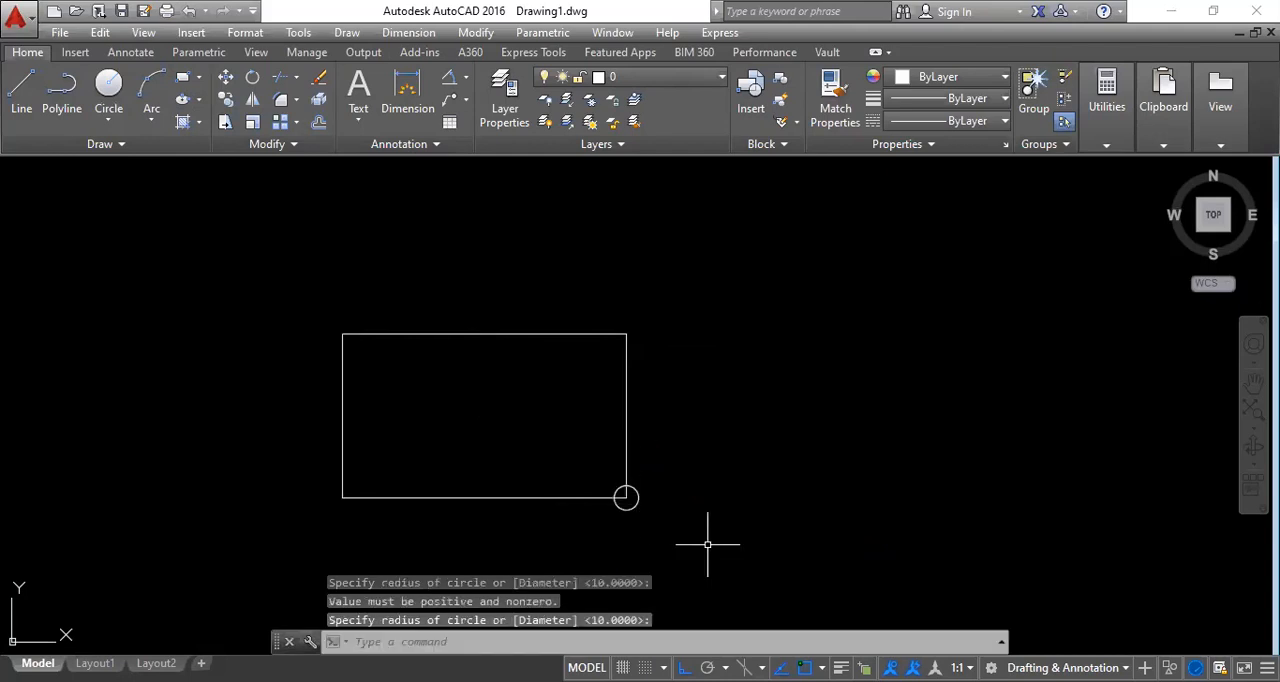
Draw a circle of about 24.5 radius centred on the rectangle's upper-right corner and a small one centred on its upper-left corner.
left_click(116, 92)
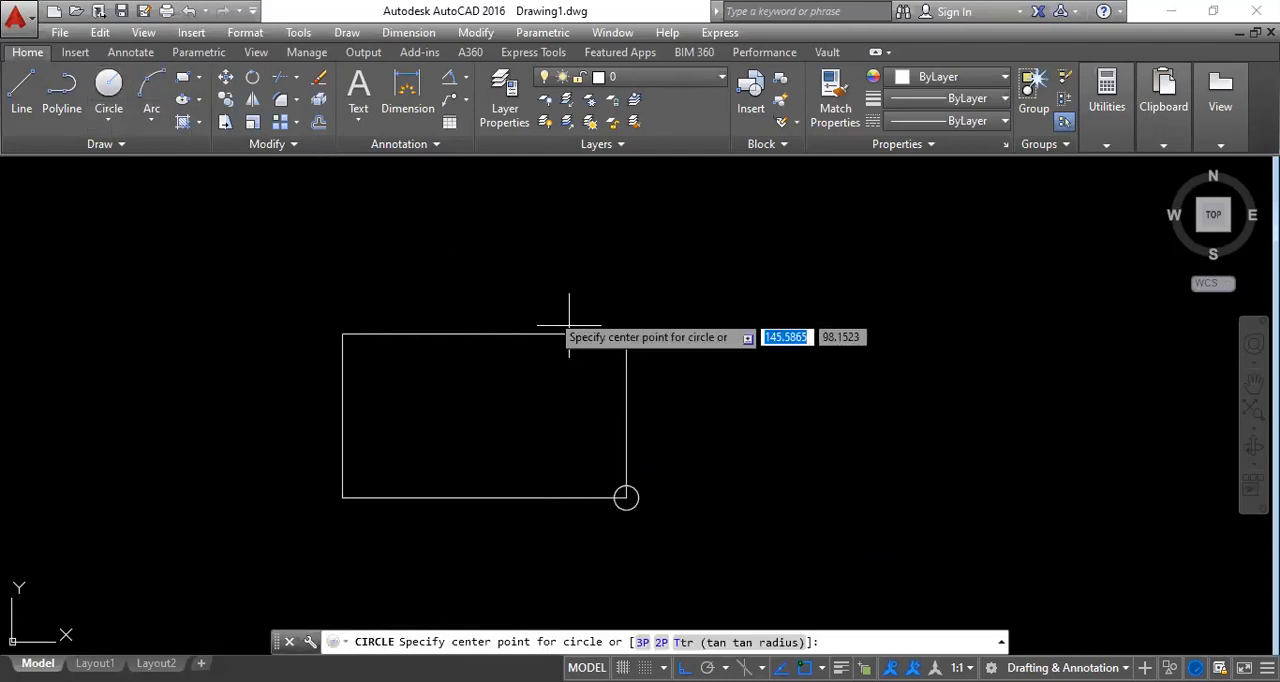
left_click(626, 333)
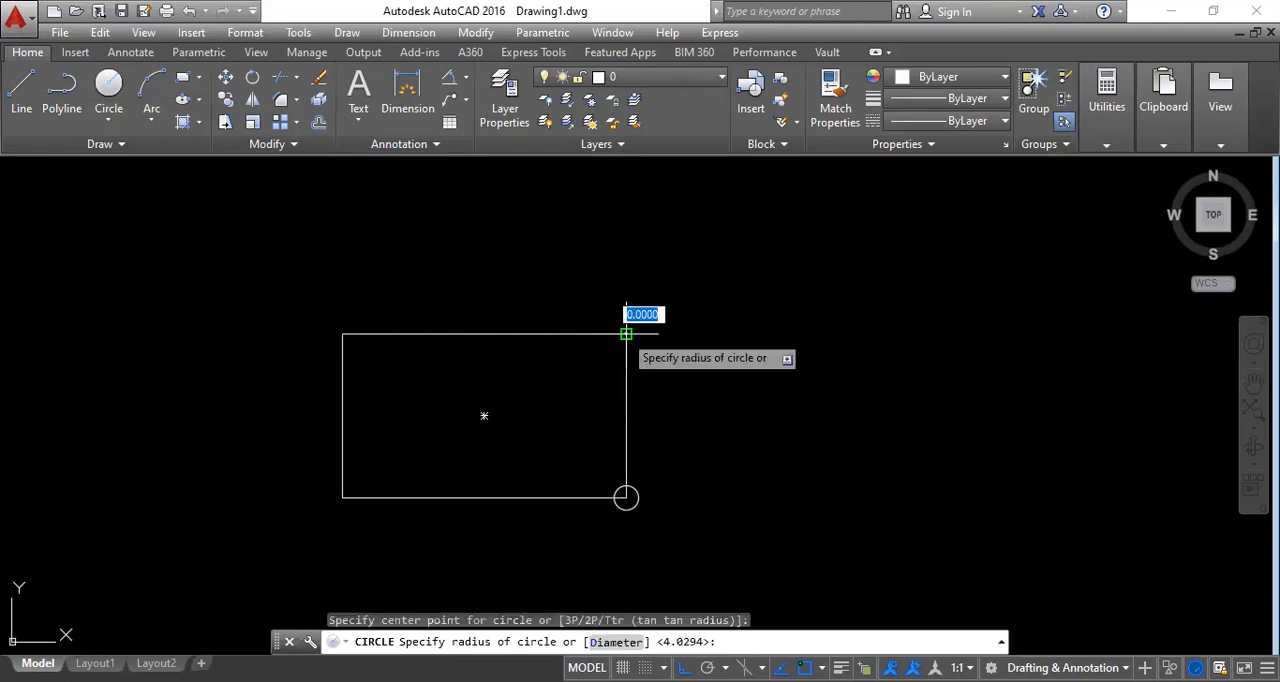
left_click(556, 368)
left_click(109, 92)
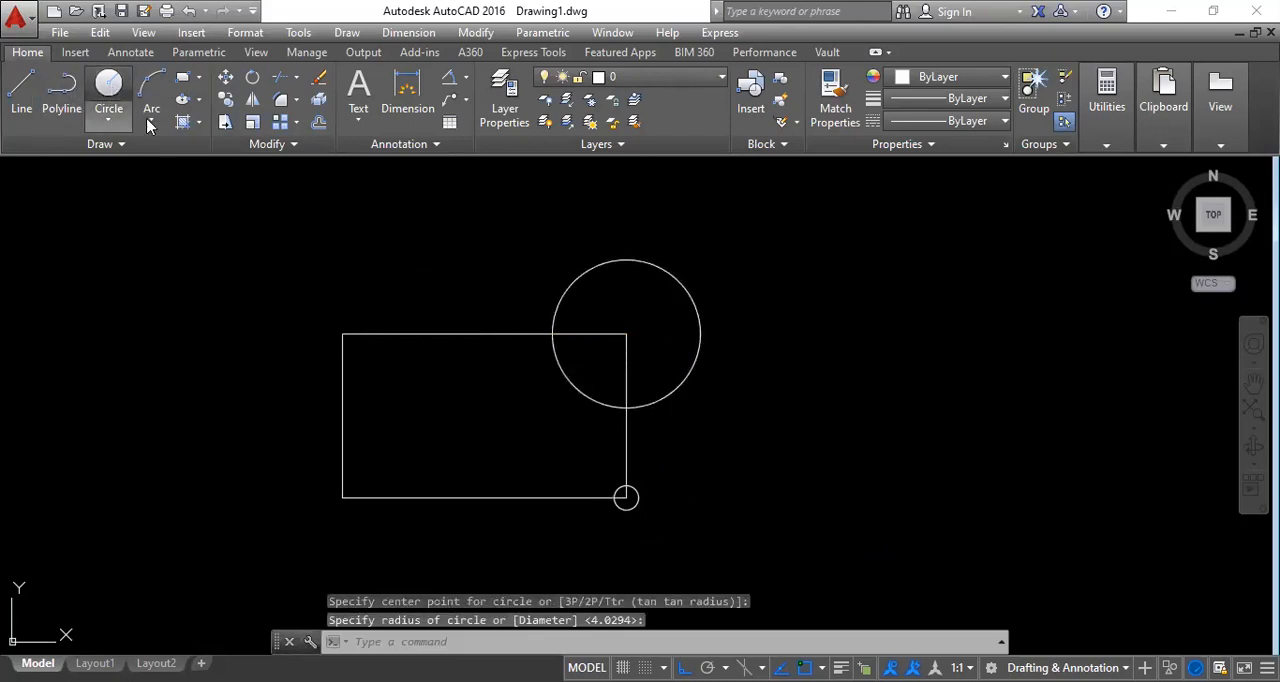
left_click(342, 333)
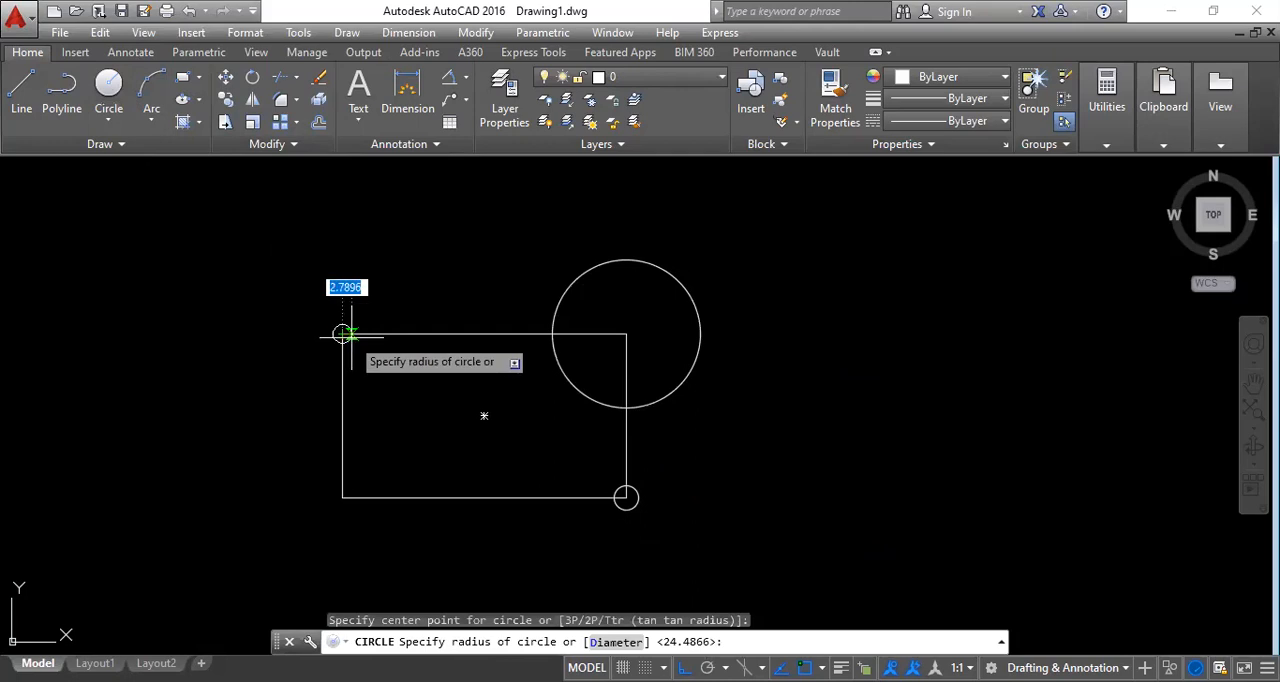
left_click(354, 340)
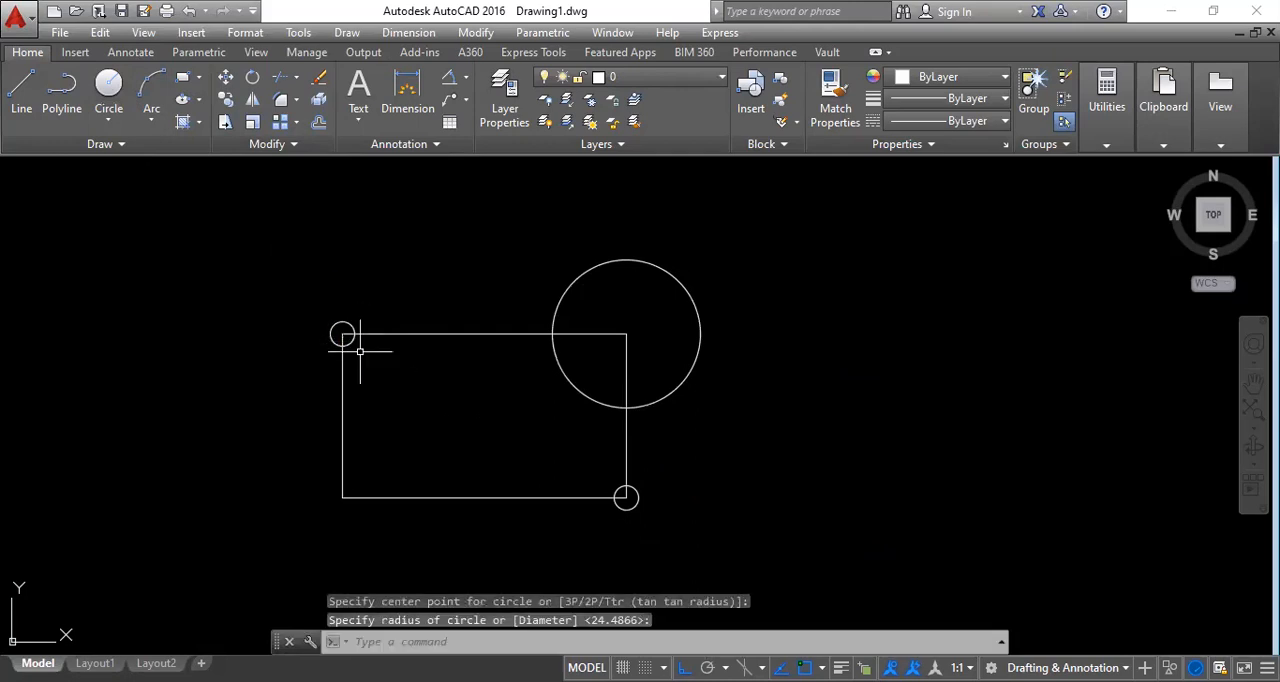
Draw a Tan, Tan, Tan circle inside the upper-left circle, tangent to the rectangle's left edge, its top edge and that circle.
scroll(345, 338, "up", 10)
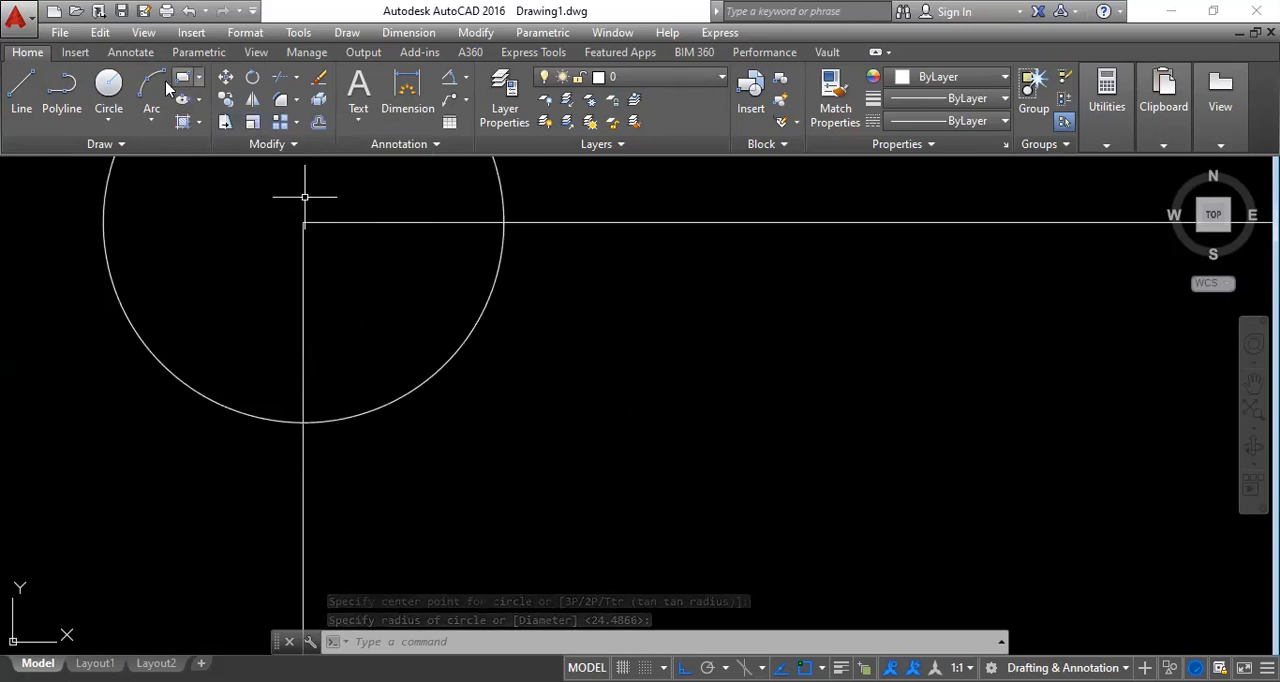
left_click(106, 120)
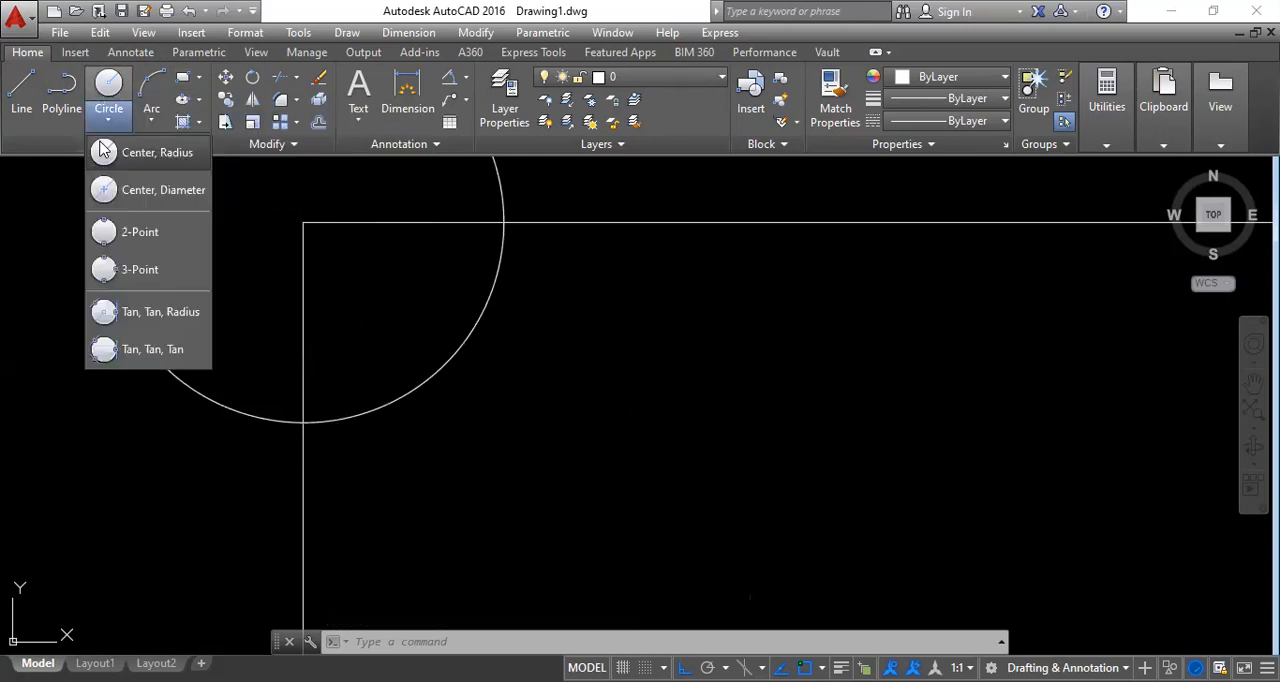
left_click(146, 351)
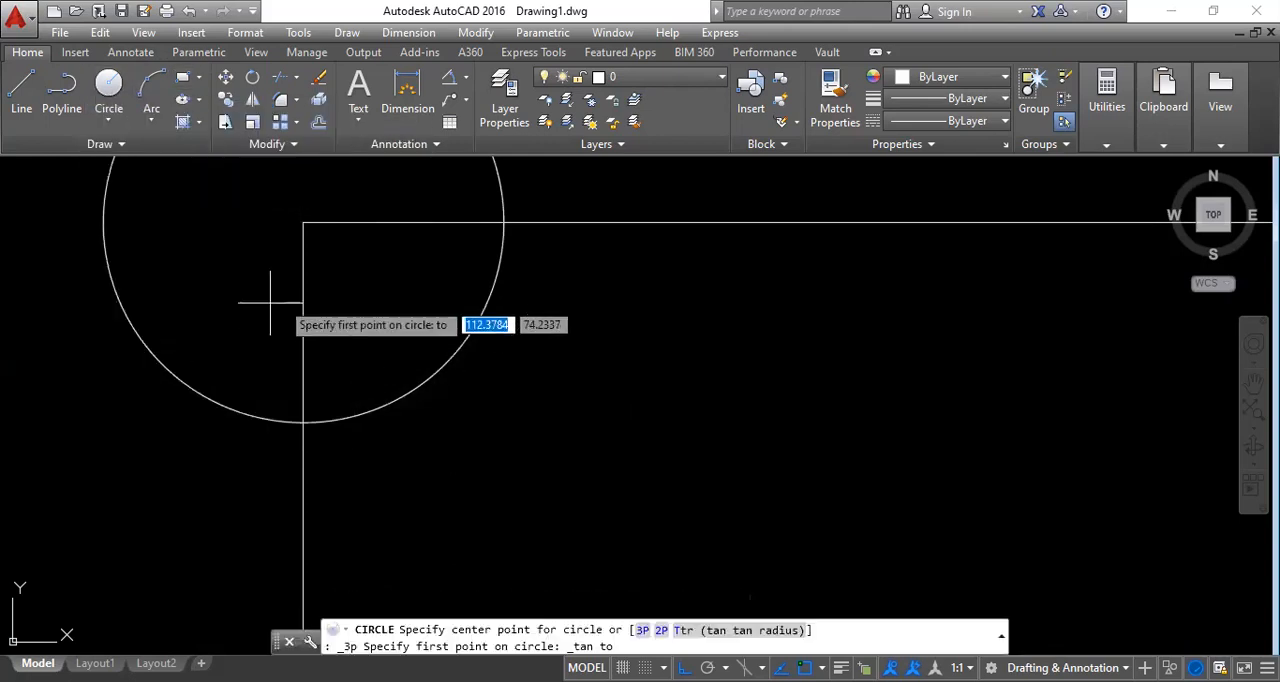
left_click(302, 286)
left_click(358, 223)
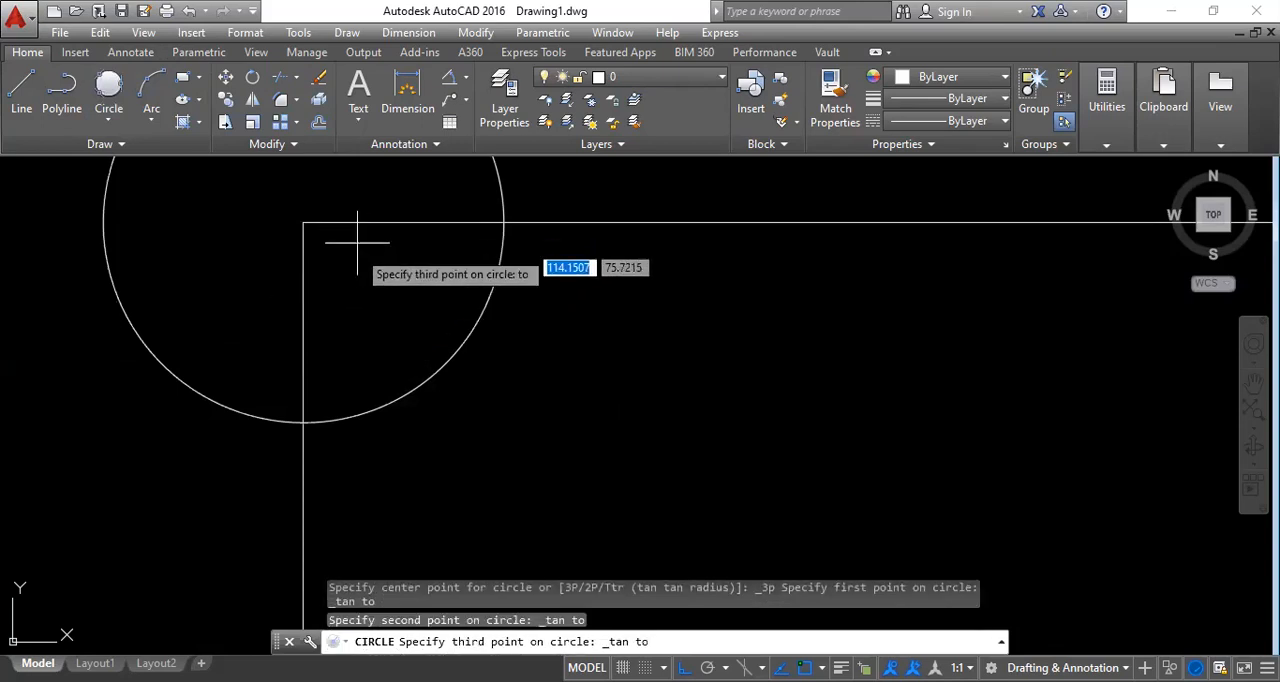
left_click(453, 355)
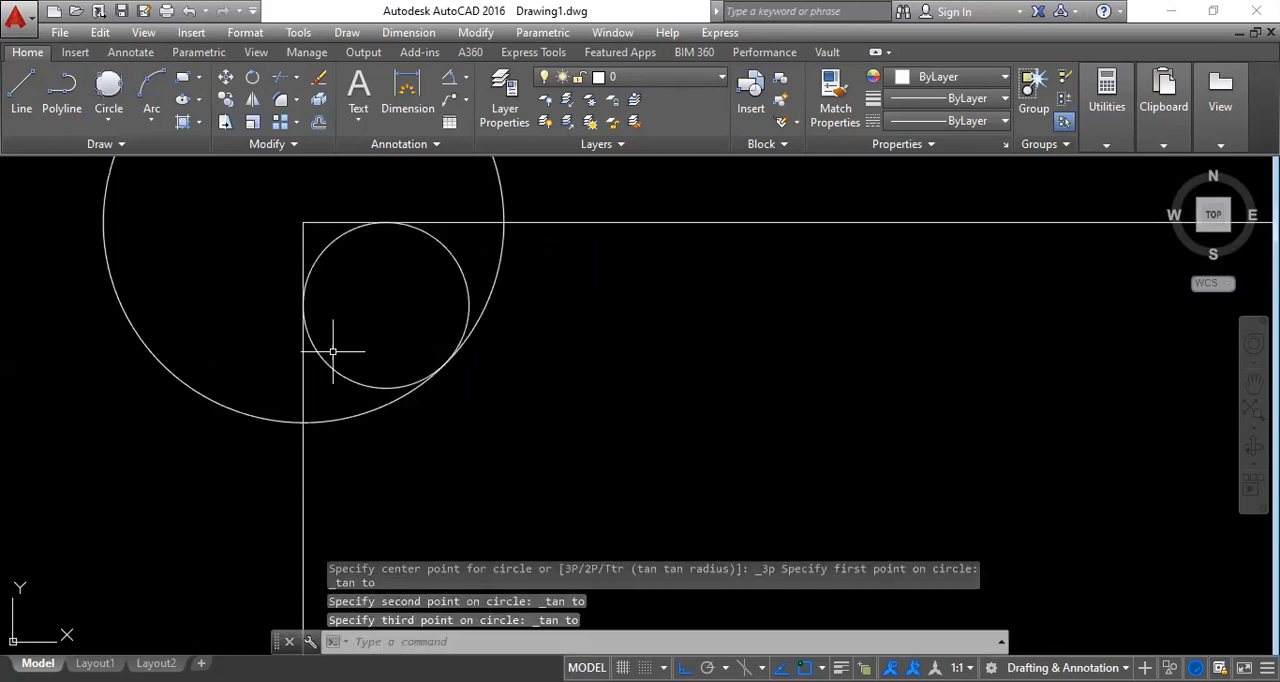
Examine the rectangle and its corner circles at different zoom levels, and look through the available zoom options.
scroll(362, 345, "down", 8)
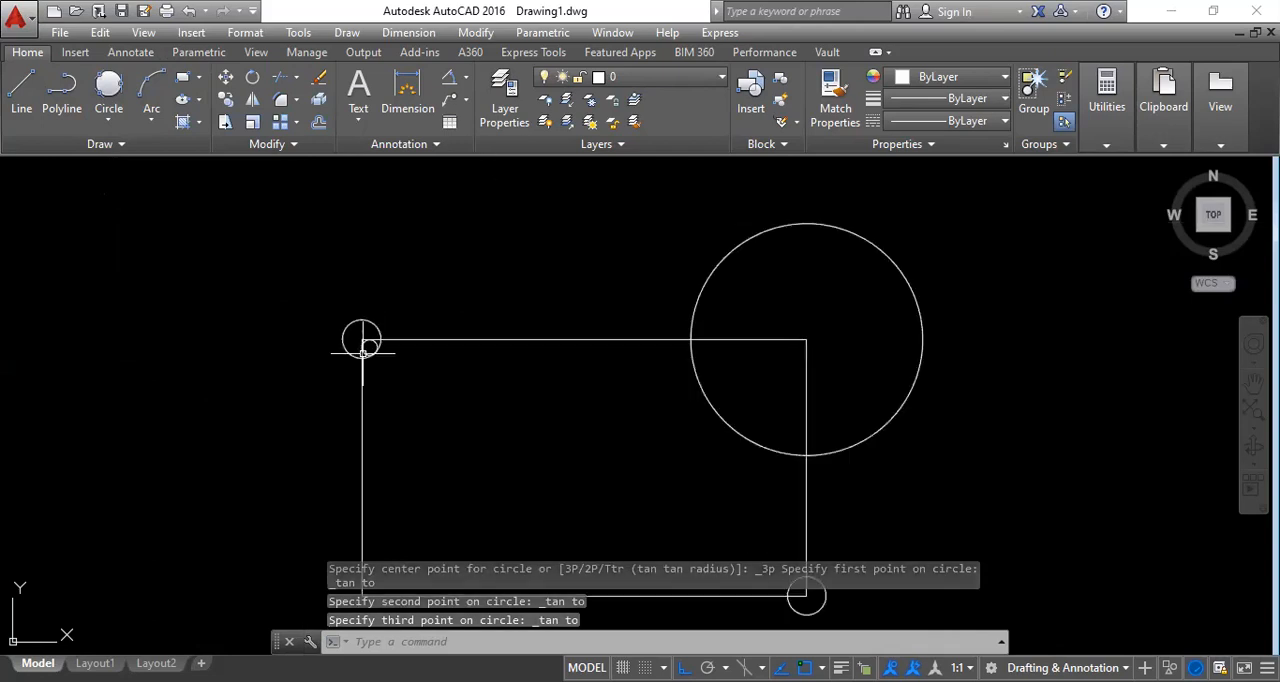
scroll(522, 426, "up", 2)
middle_click_drag(523, 423, 603, 352)
mouse_move(571, 411)
middle_mouse_down()
mouse_move(563, 477)
mouse_move(643, 401)
middle_mouse_up()
scroll(560, 470, "down", 3)
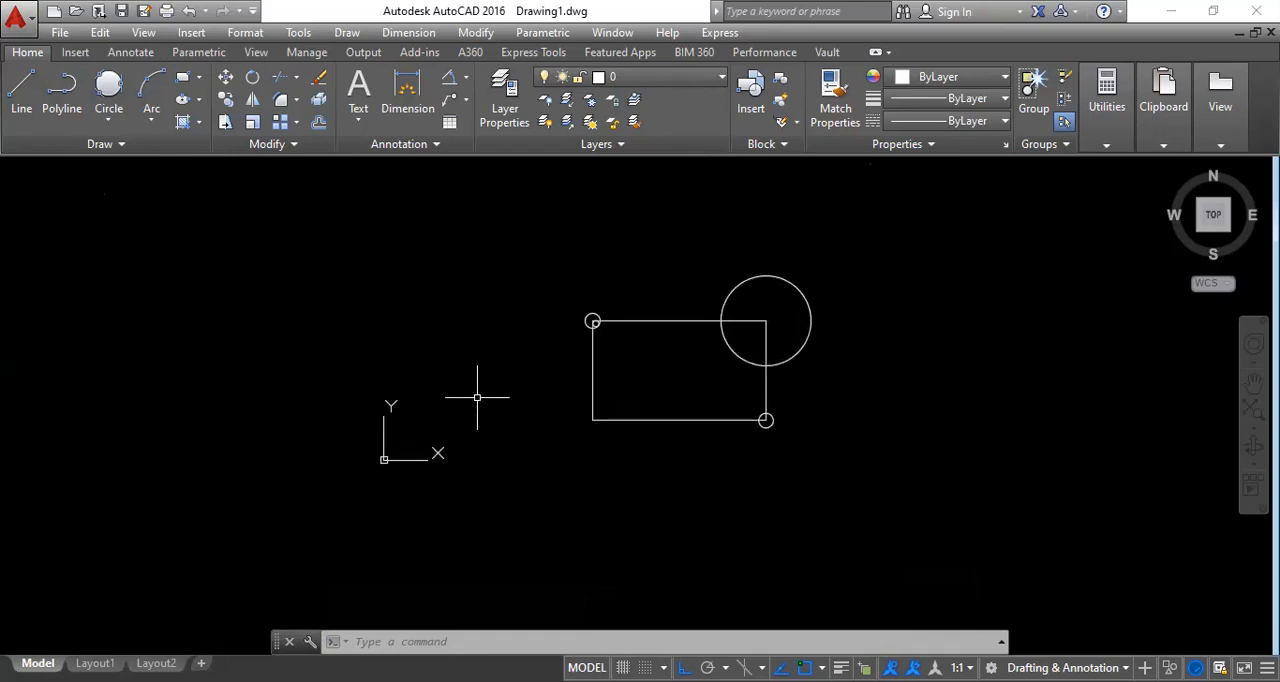
left_click(144, 33)
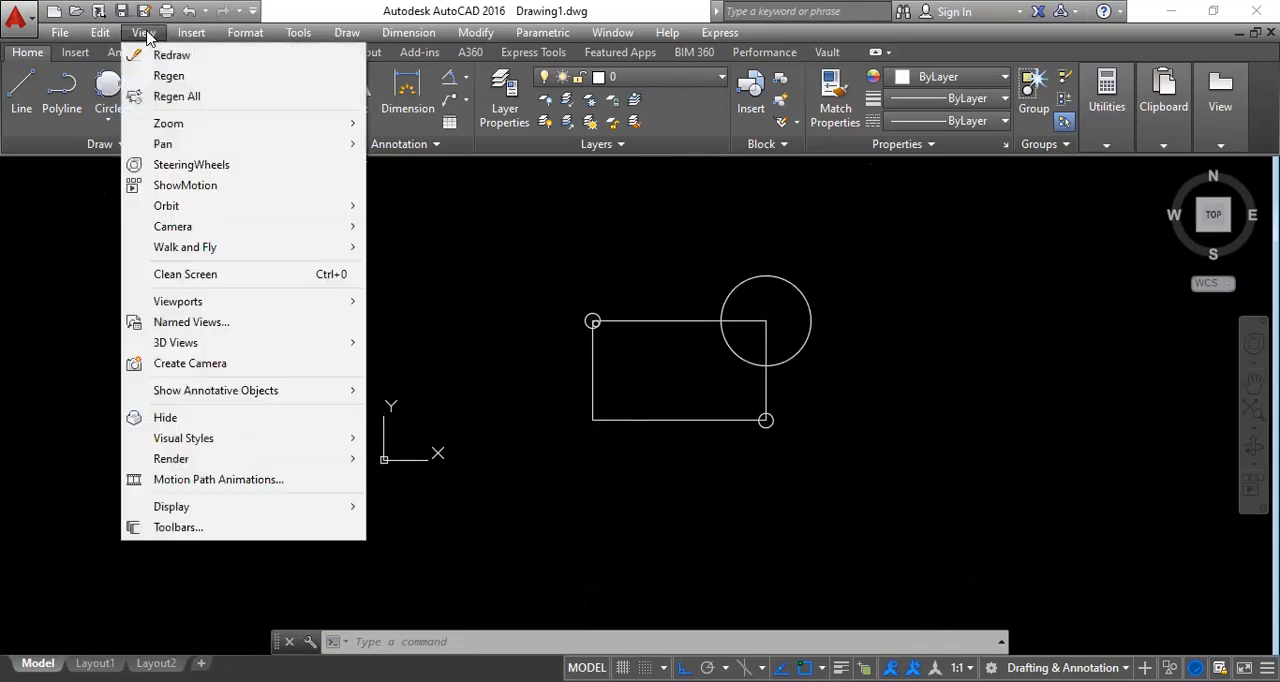
mouse_move(169, 134)
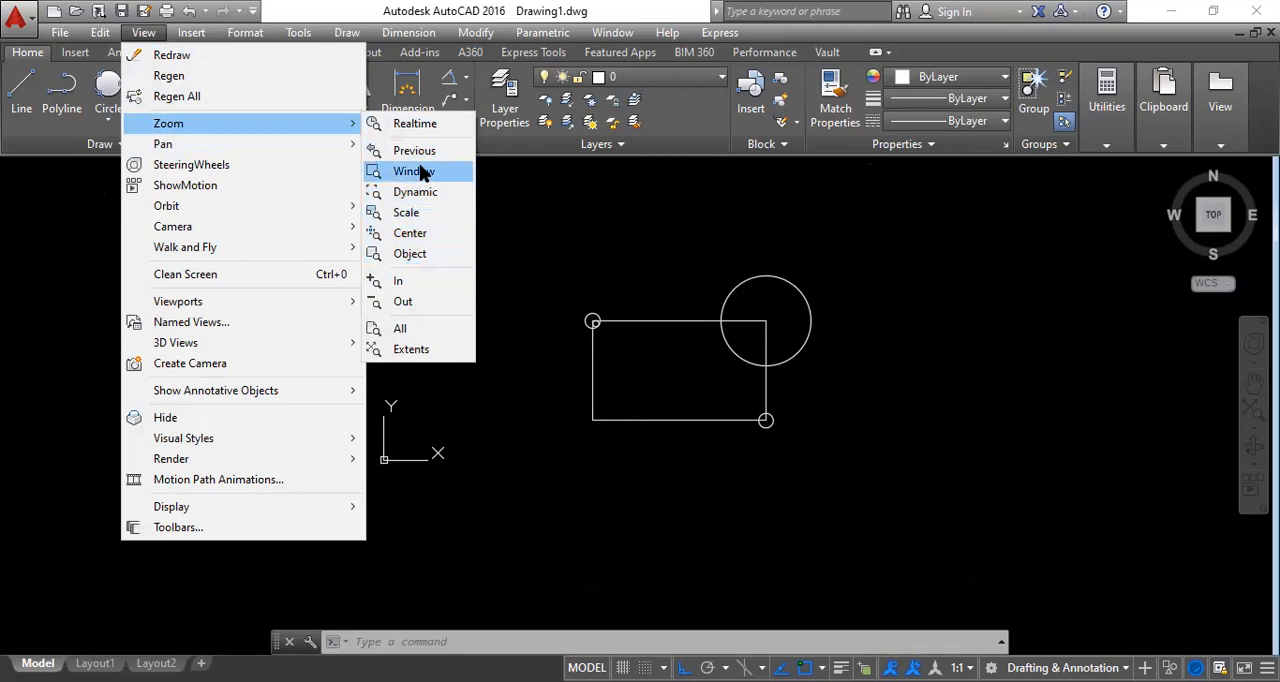
key("Escape")
key("Escape")
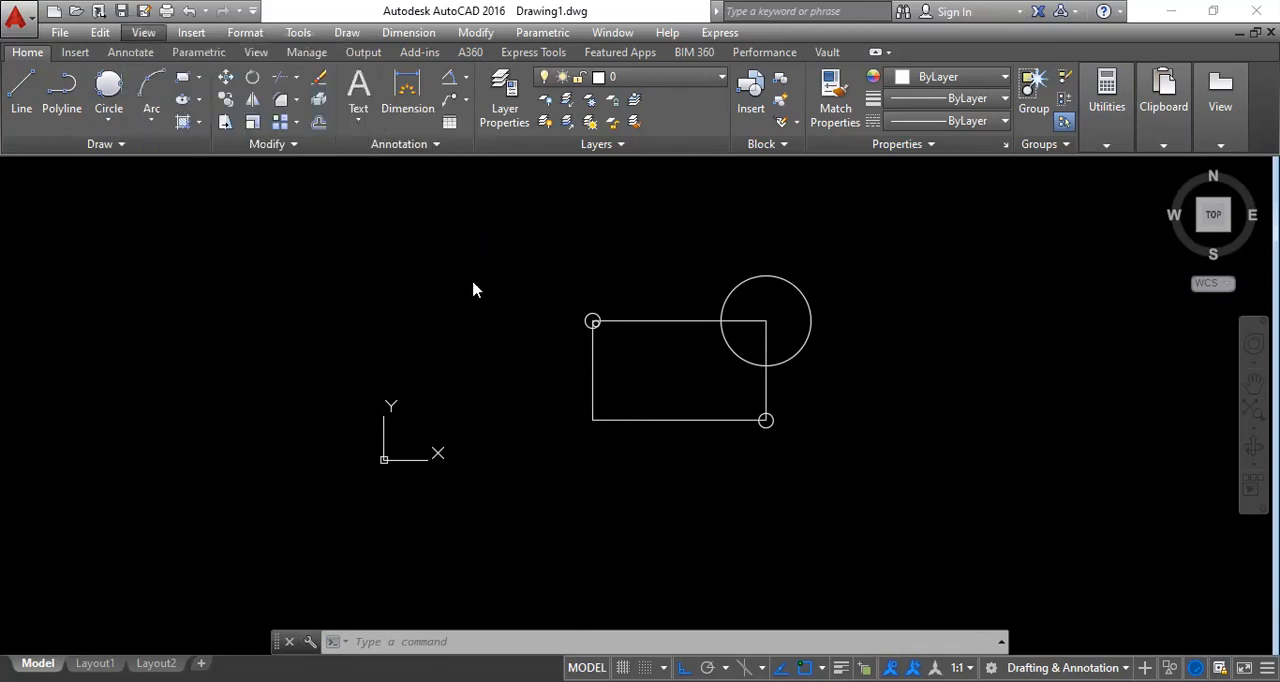
Start the Zoom command and examine the rectangle and its corner circles at different magnifications.
left_click(446, 290)
left_click(365, 268)
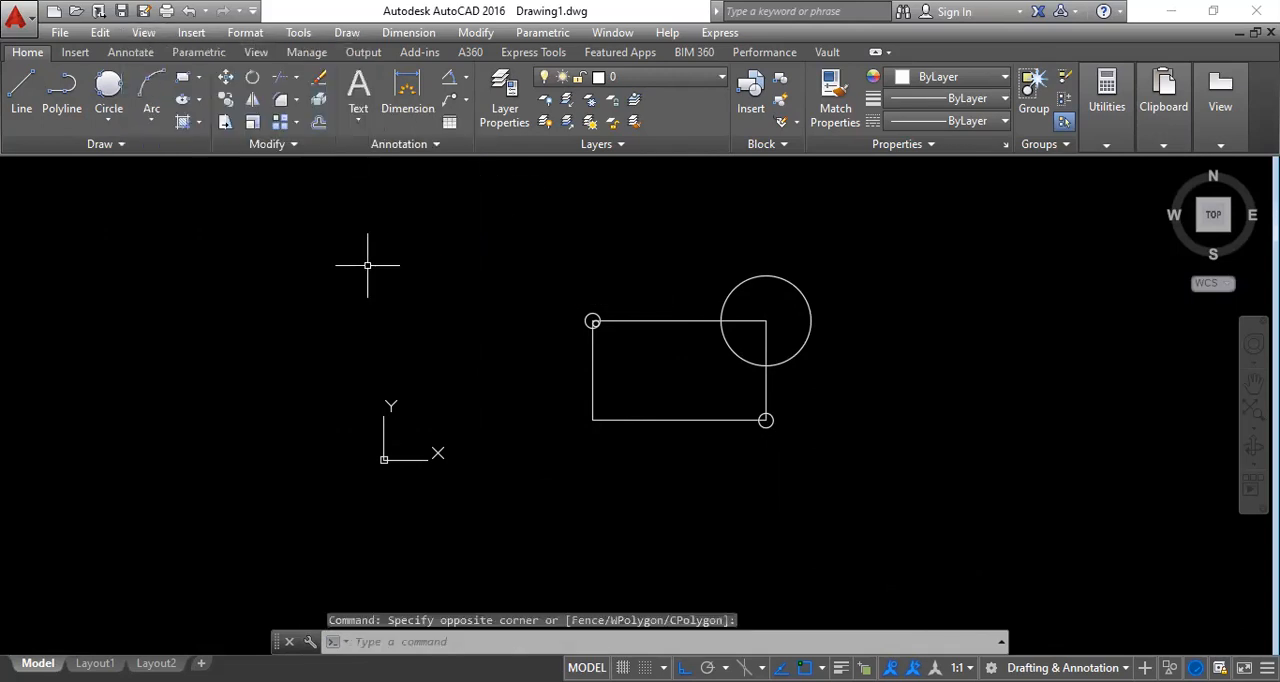
type("z")
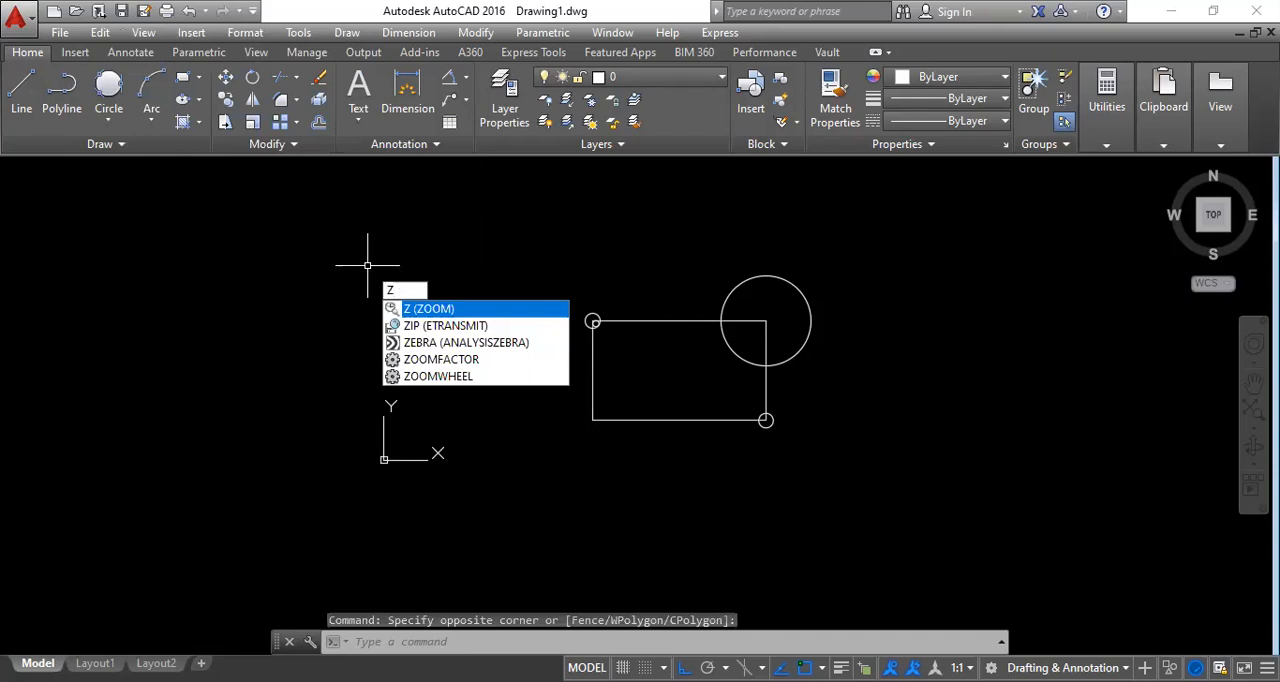
key("Return")
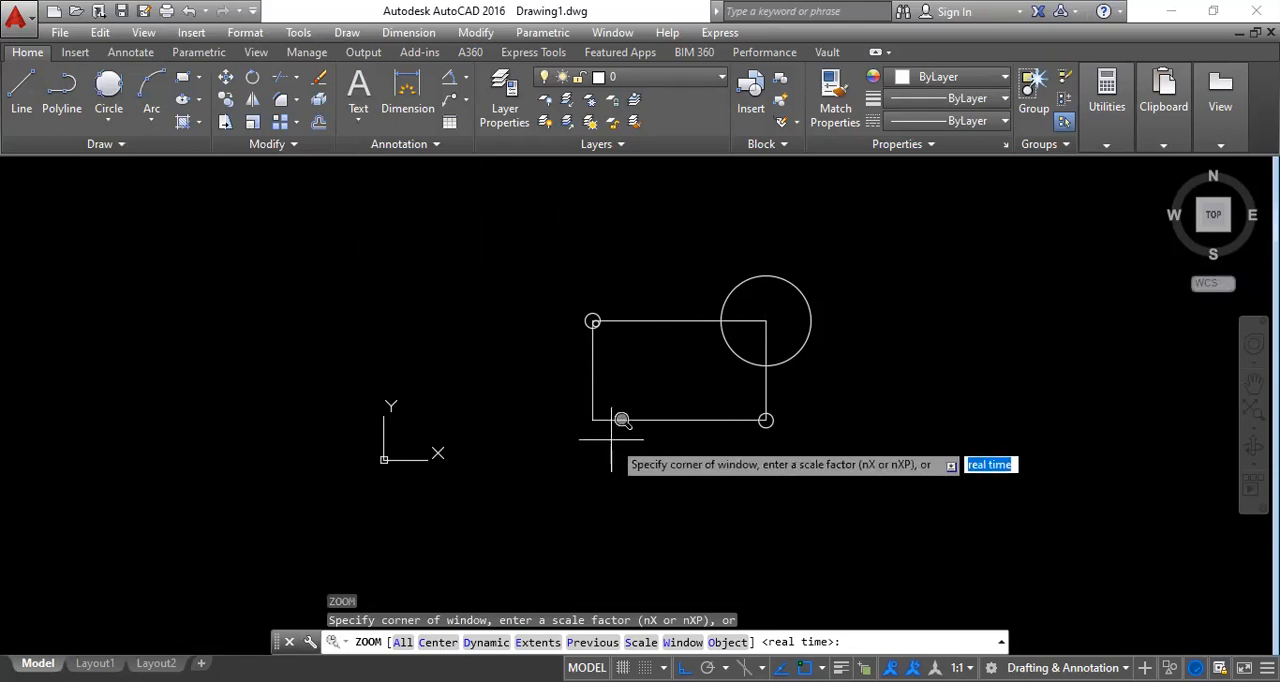
scroll(651, 407, "up", 6)
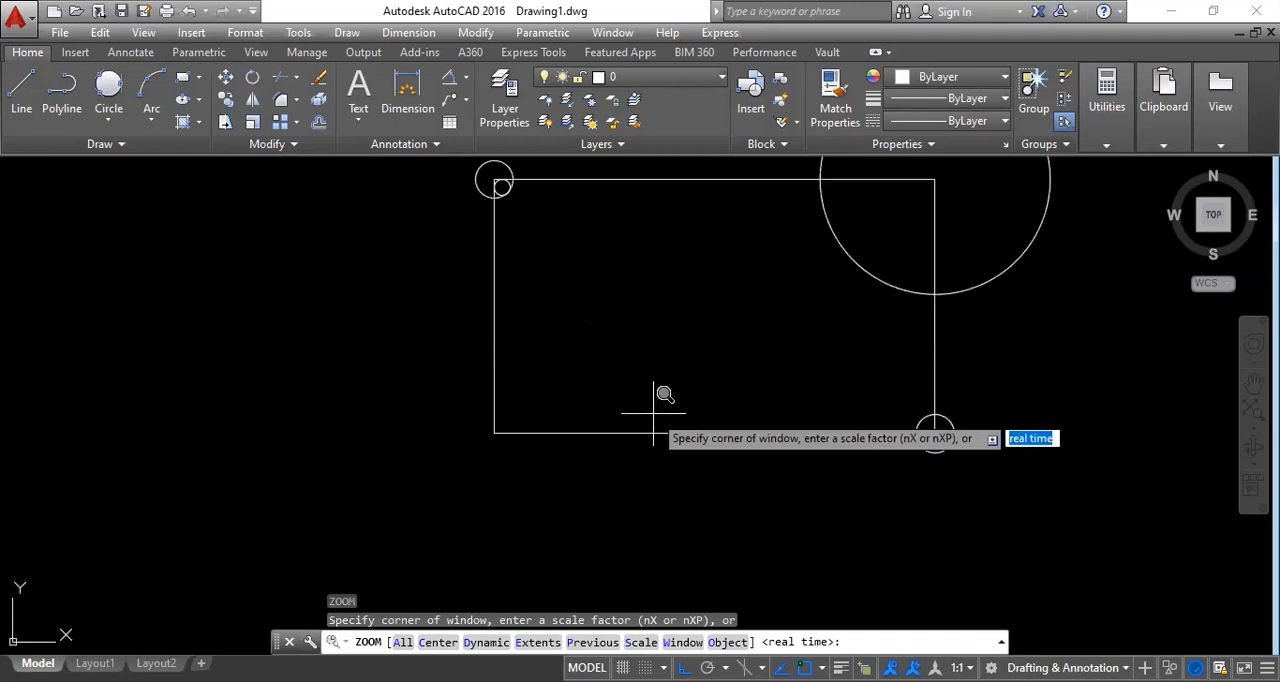
scroll(534, 418, "up", 3)
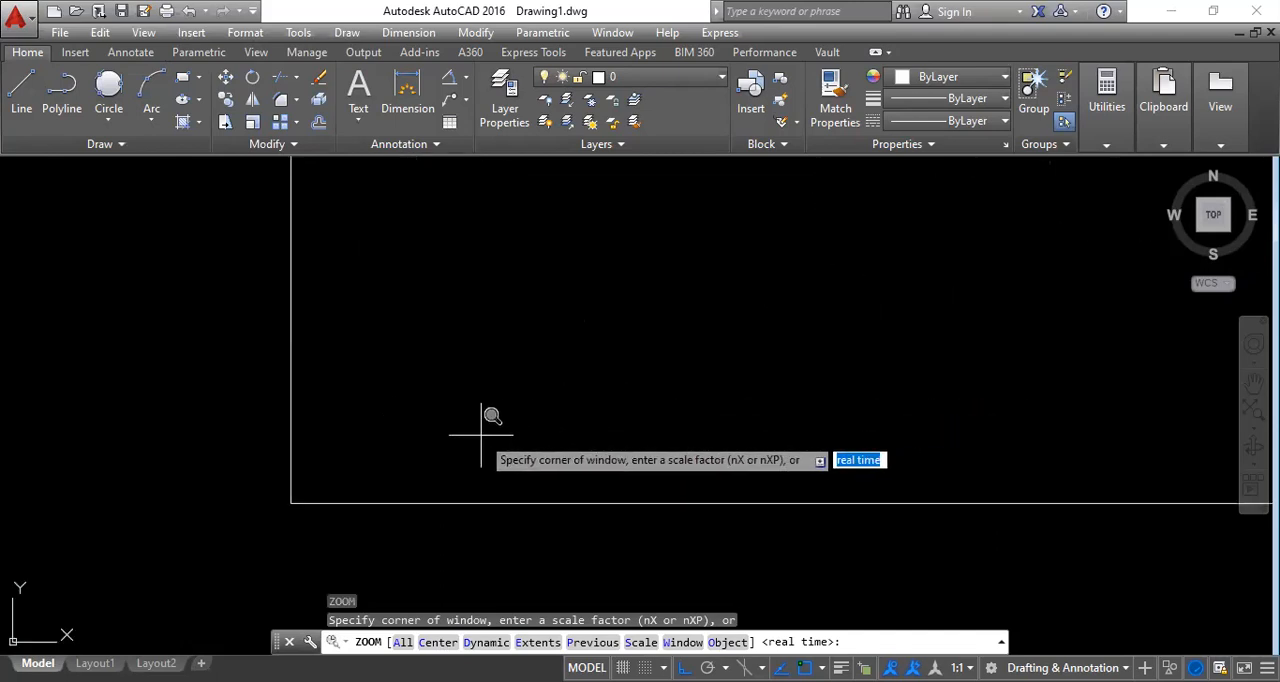
scroll(488, 425, "down", 4)
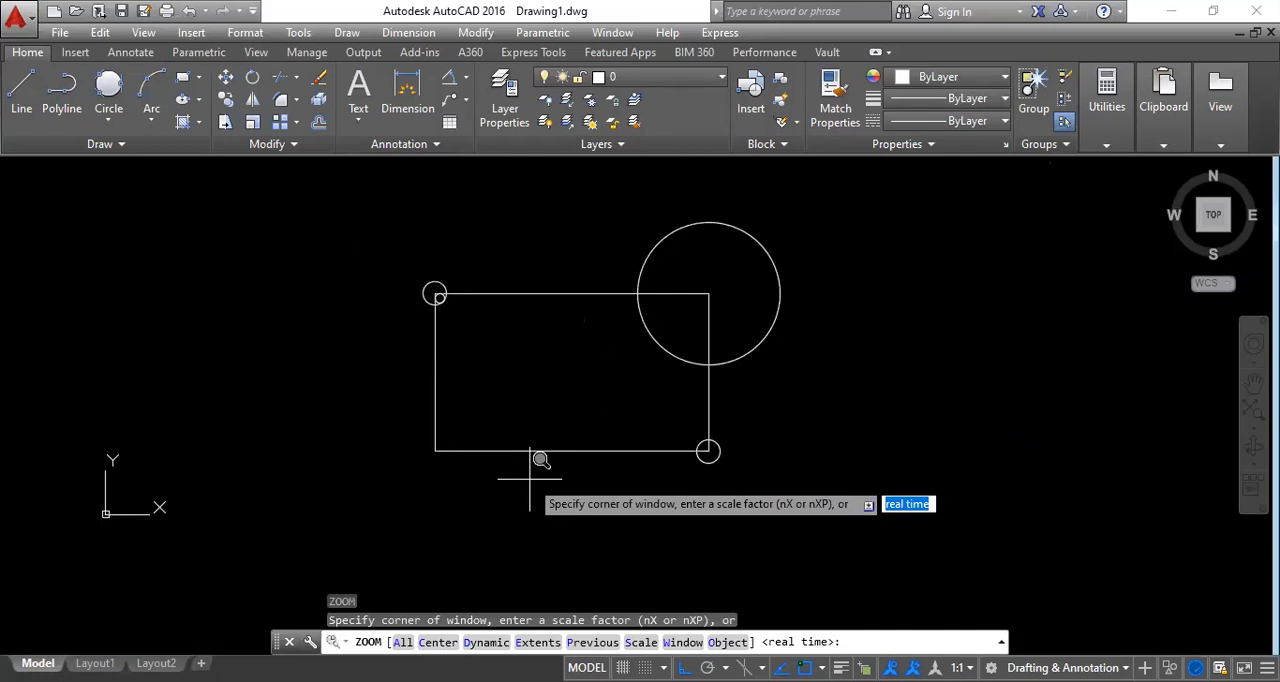
scroll(530, 470, "down", 2)
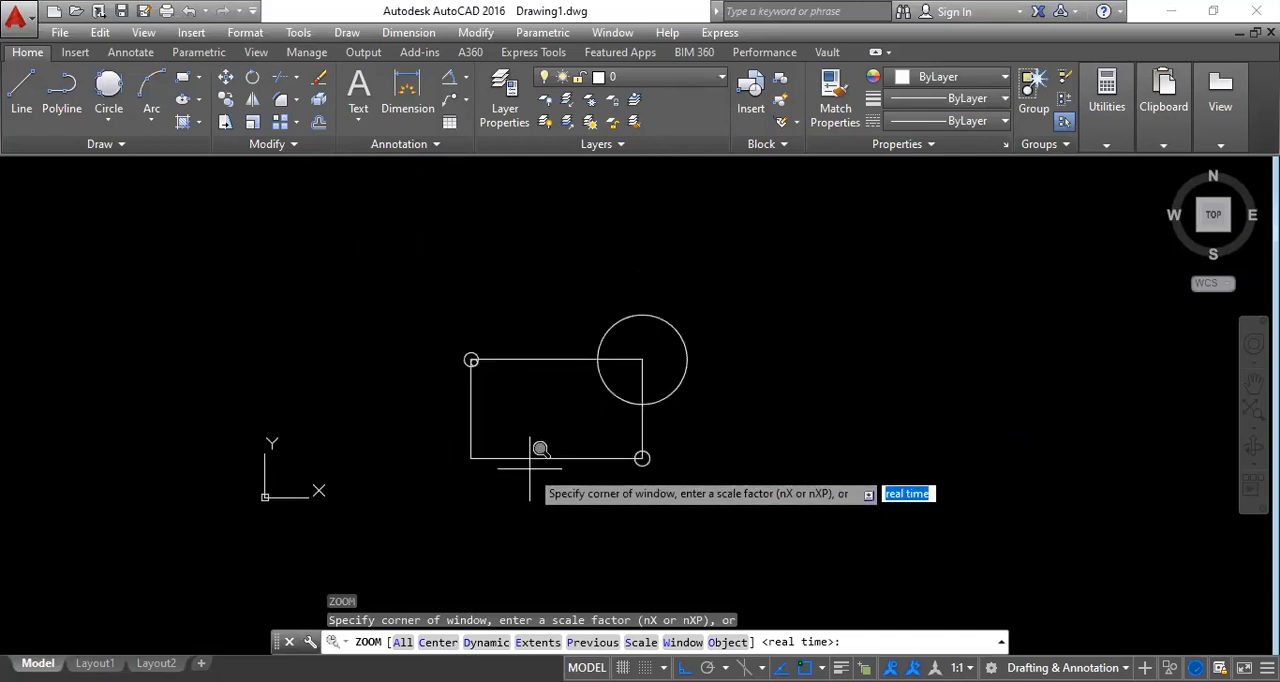
scroll(530, 455, "up", 5)
scroll(529, 453, "down", 4)
scroll(512, 455, "up", 4)
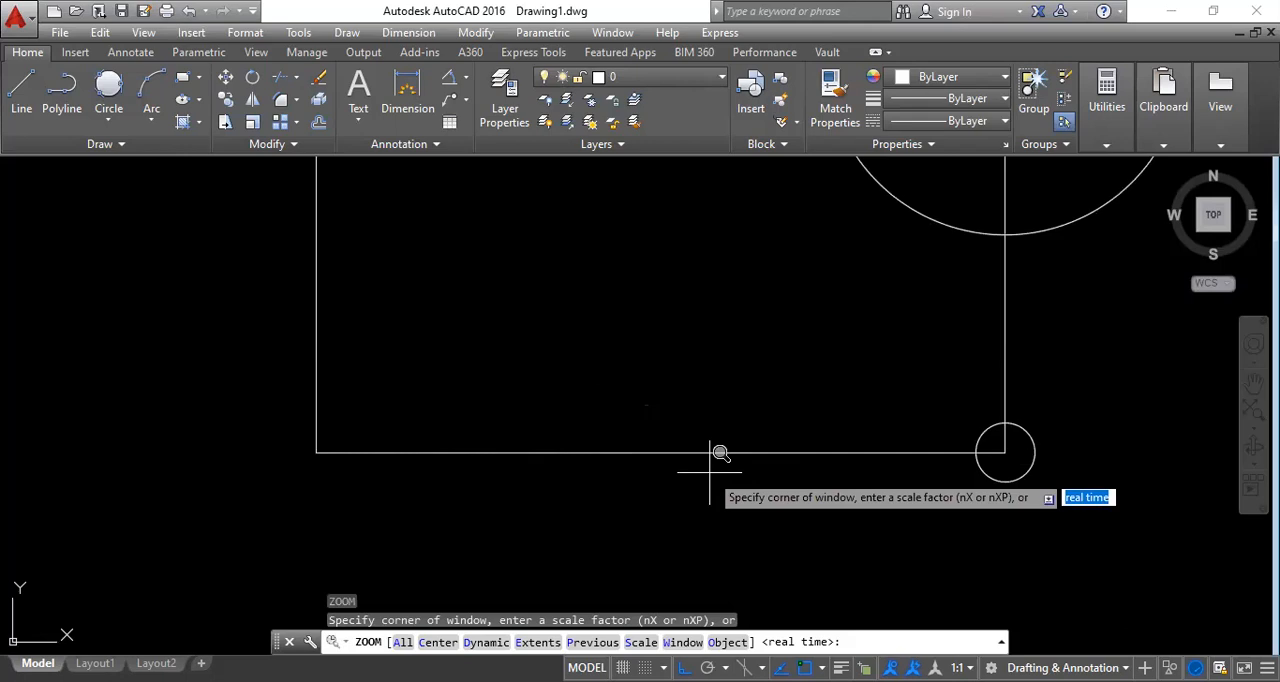
scroll(719, 453, "down", 6)
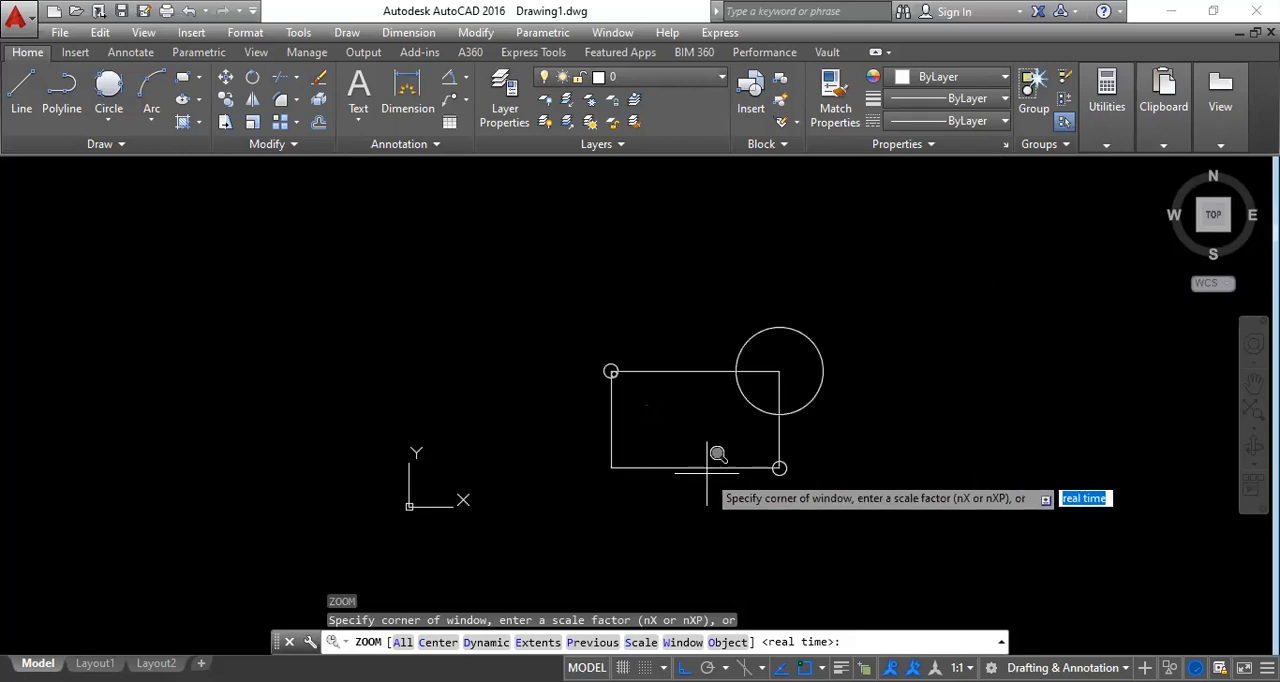
scroll(717, 455, "up", 6)
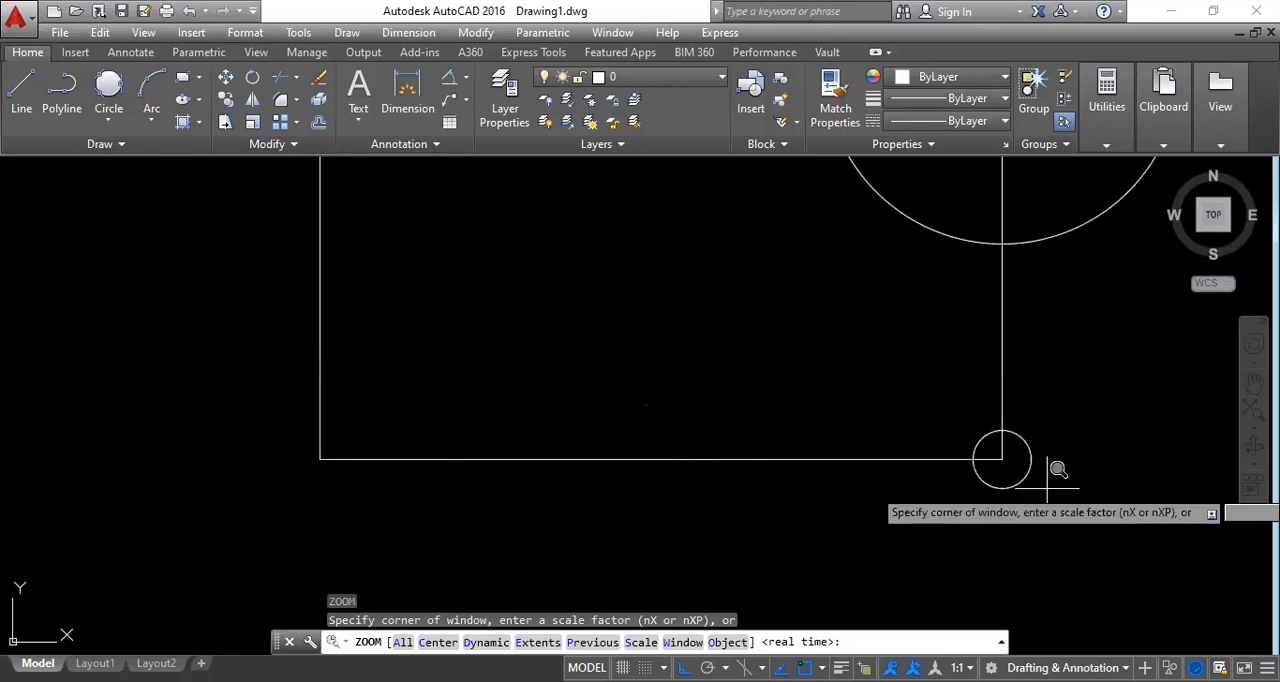
scroll(740, 462, "down", 7)
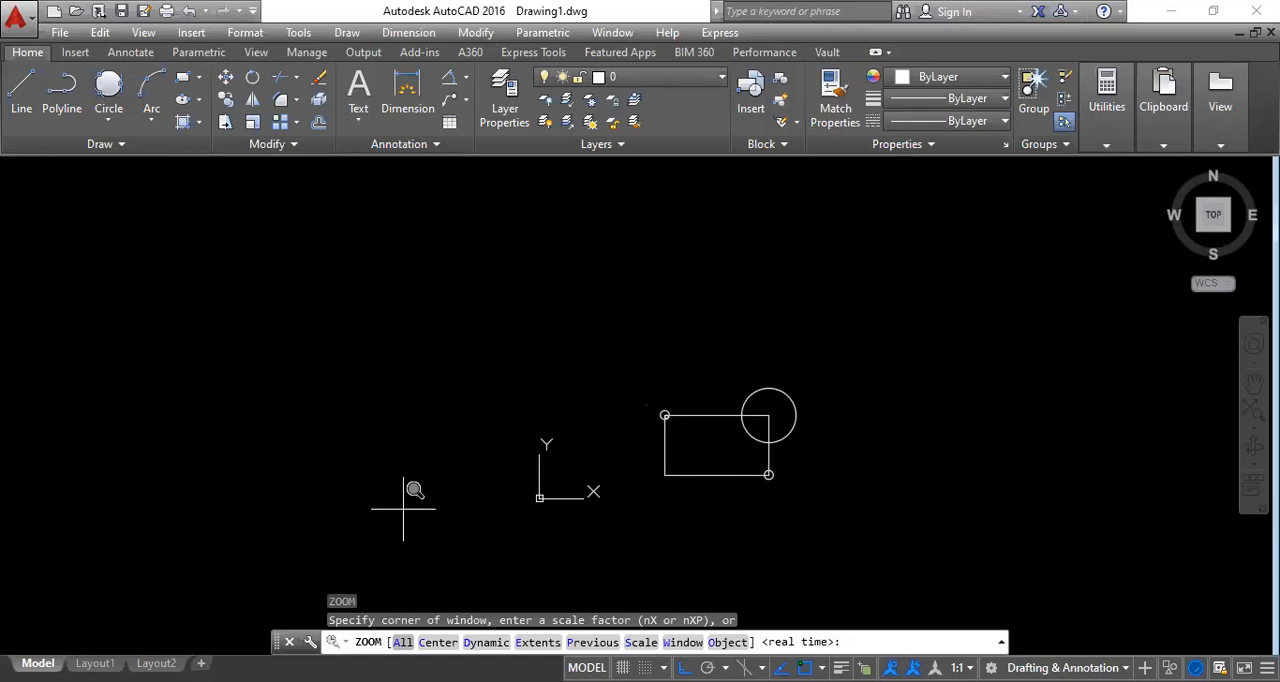
Apply the Zoom All option to fit the whole drawing in the view.
left_click(403, 642)
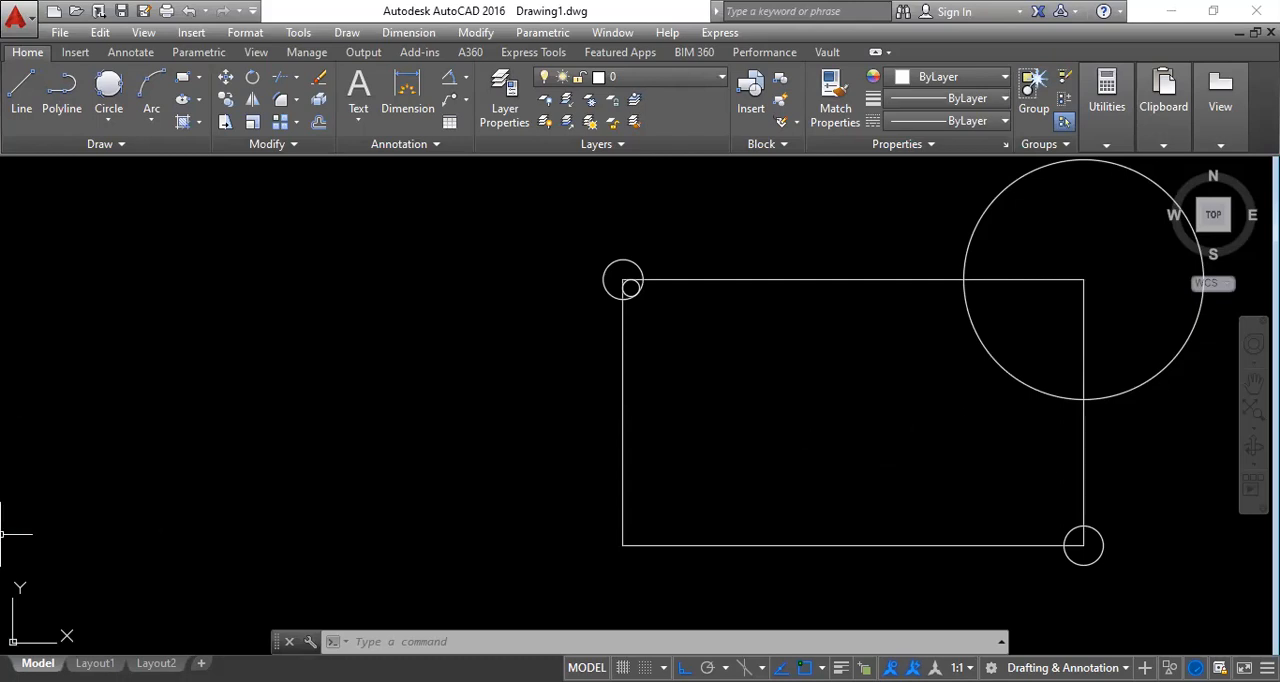
type("z")
key("Return")
key("Escape")
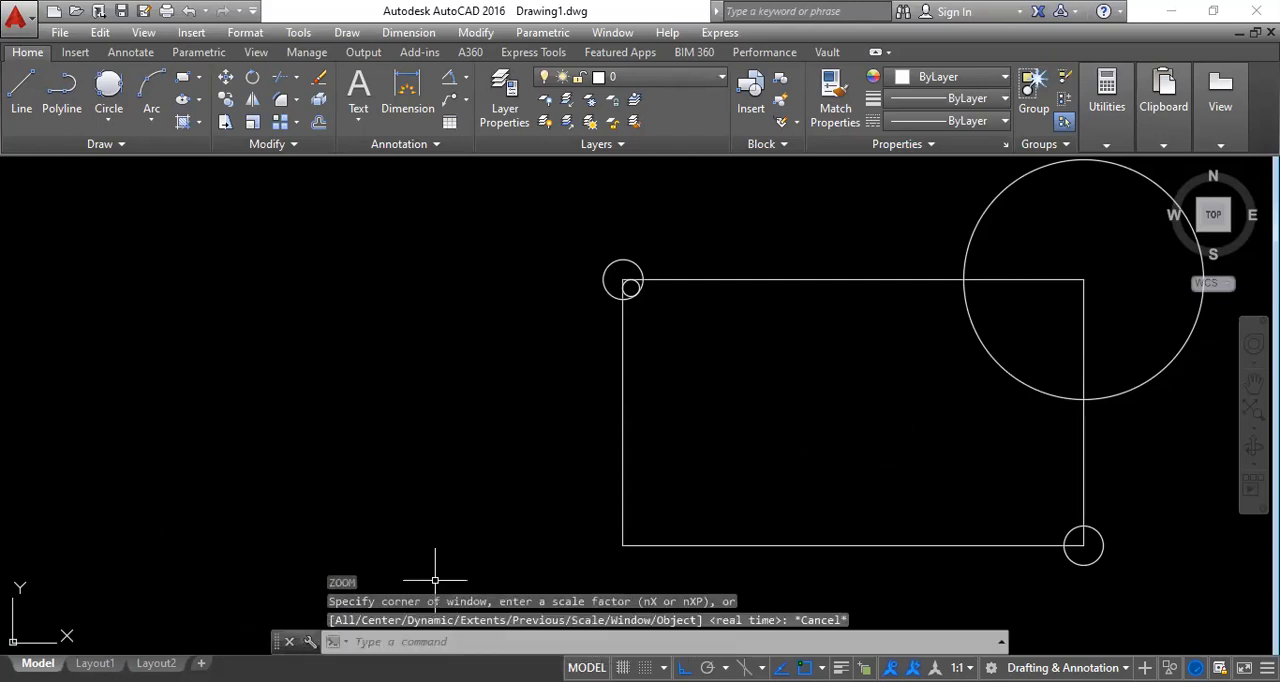
Zoom to the drawing's extents with the Extents option, and restore the earlier view with Zoom Previous.
scroll(425, 476, "down", 4)
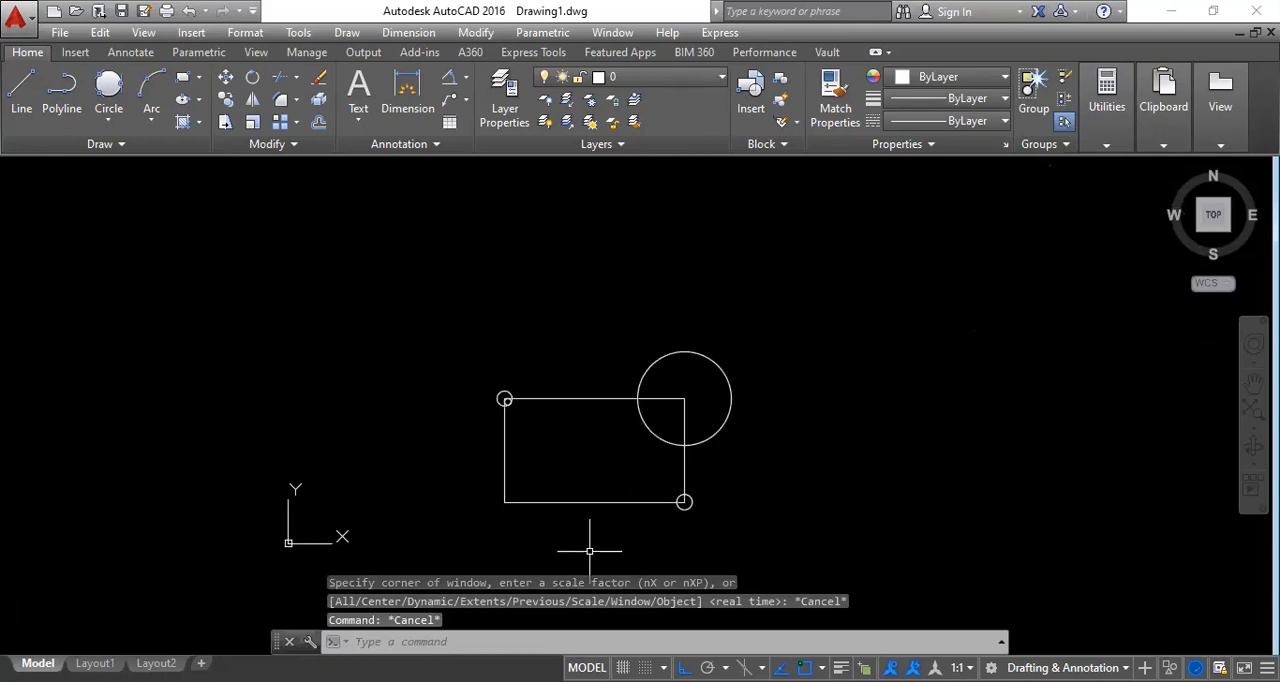
type("z")
key("Return")
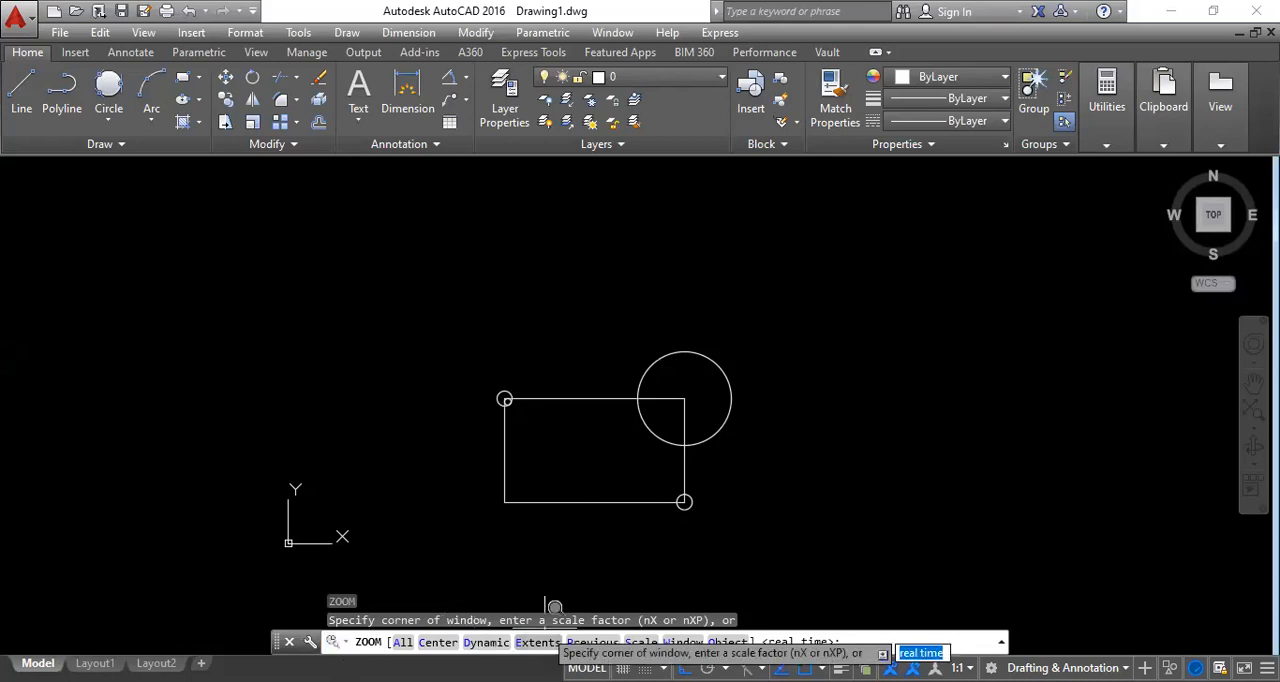
type("E")
key("Return")
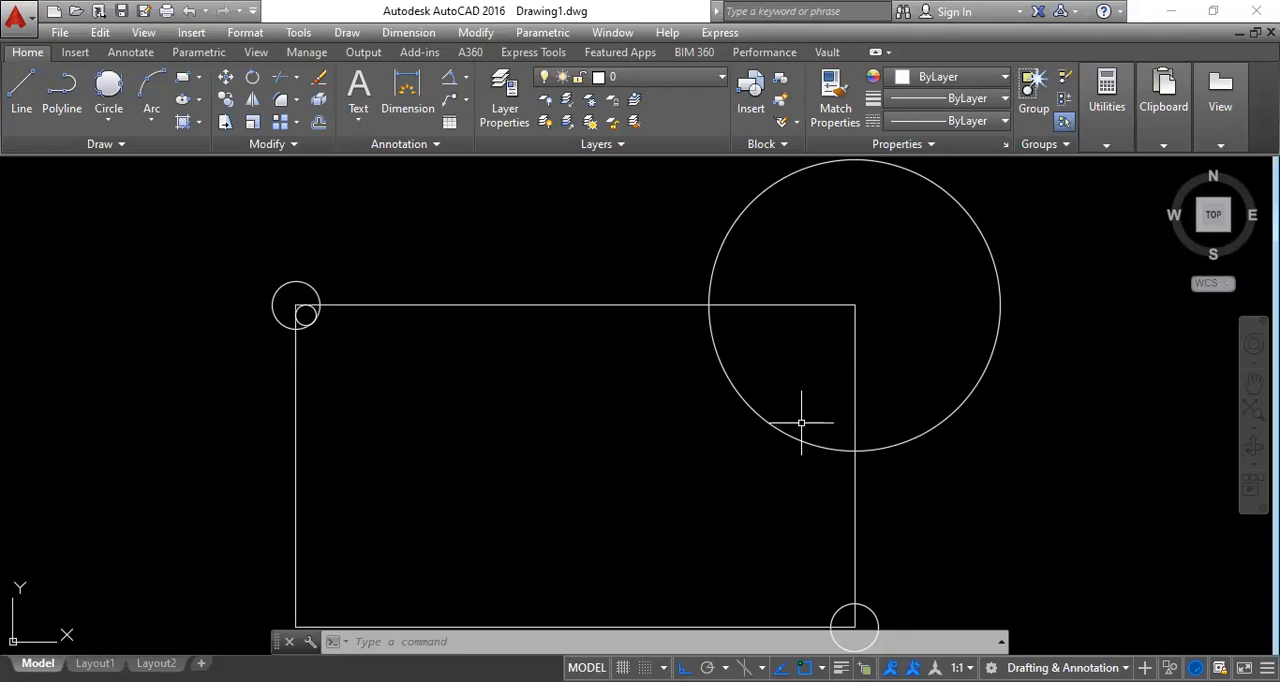
key("Escape")
key("Escape")
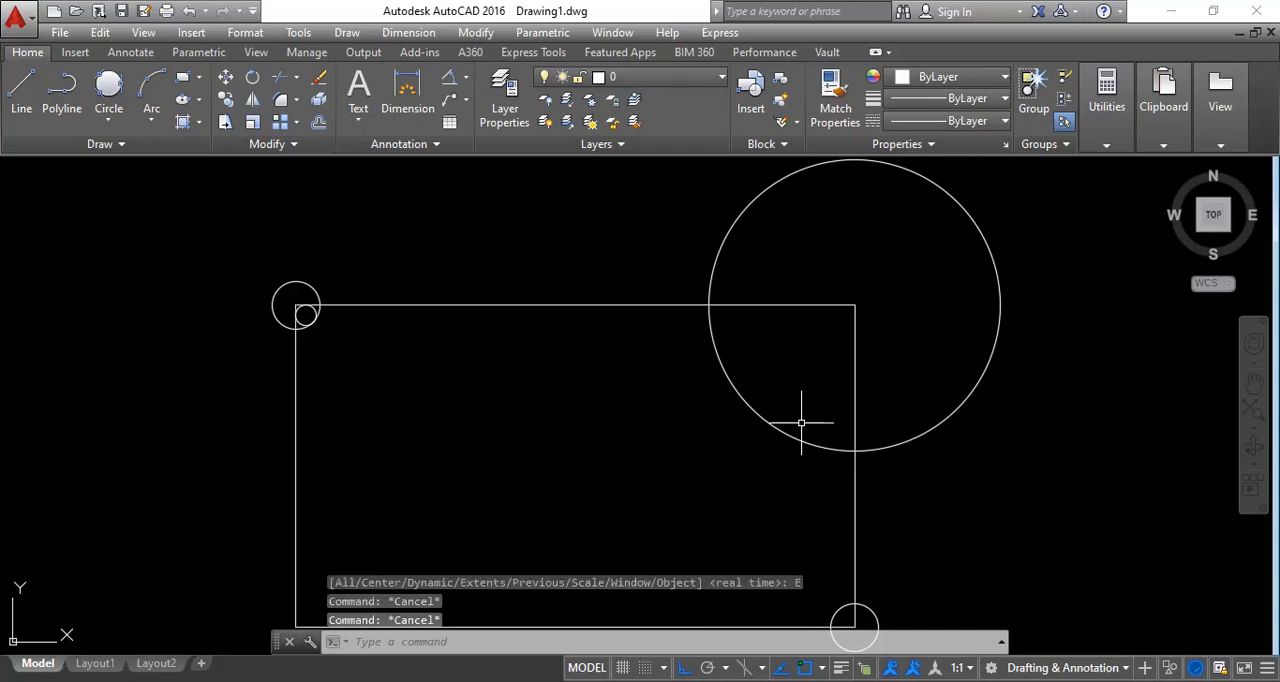
key("Return")
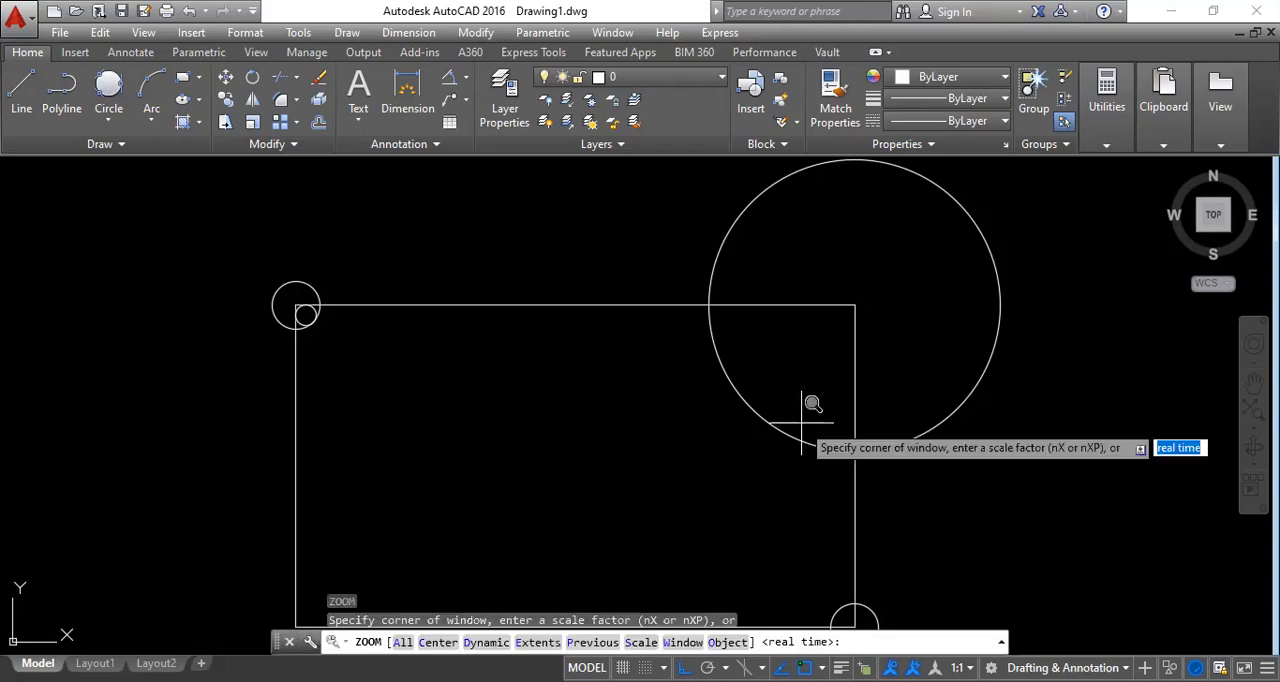
left_click(594, 643)
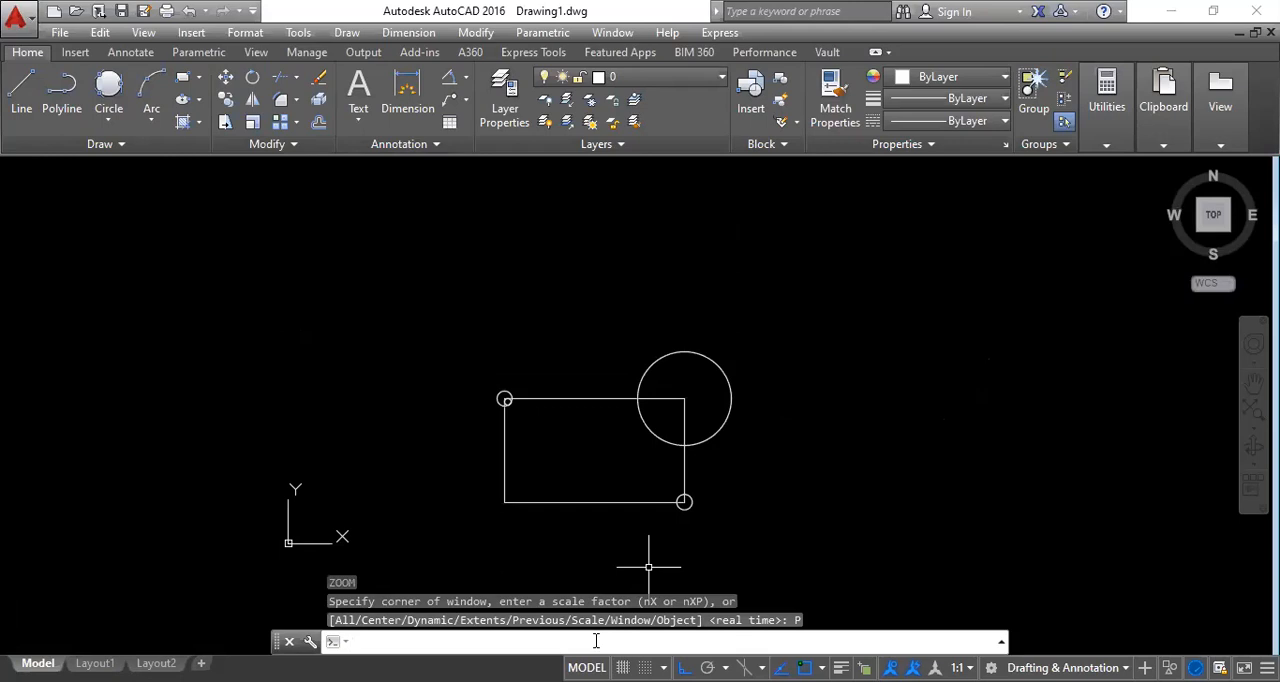
Zoom to the small tangent circle inside the rectangle's upper-left corner using the Zoom Object option.
type("z")
key("Return")
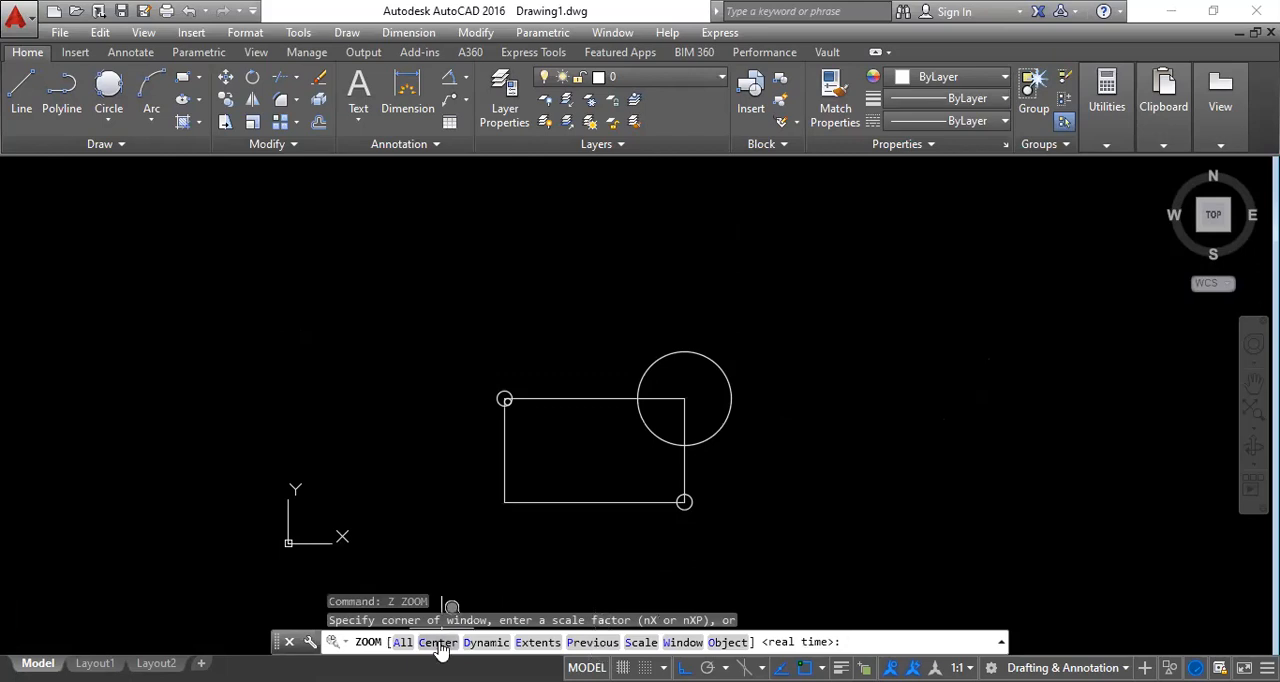
left_click(726, 643)
scroll(562, 425, "up", 4)
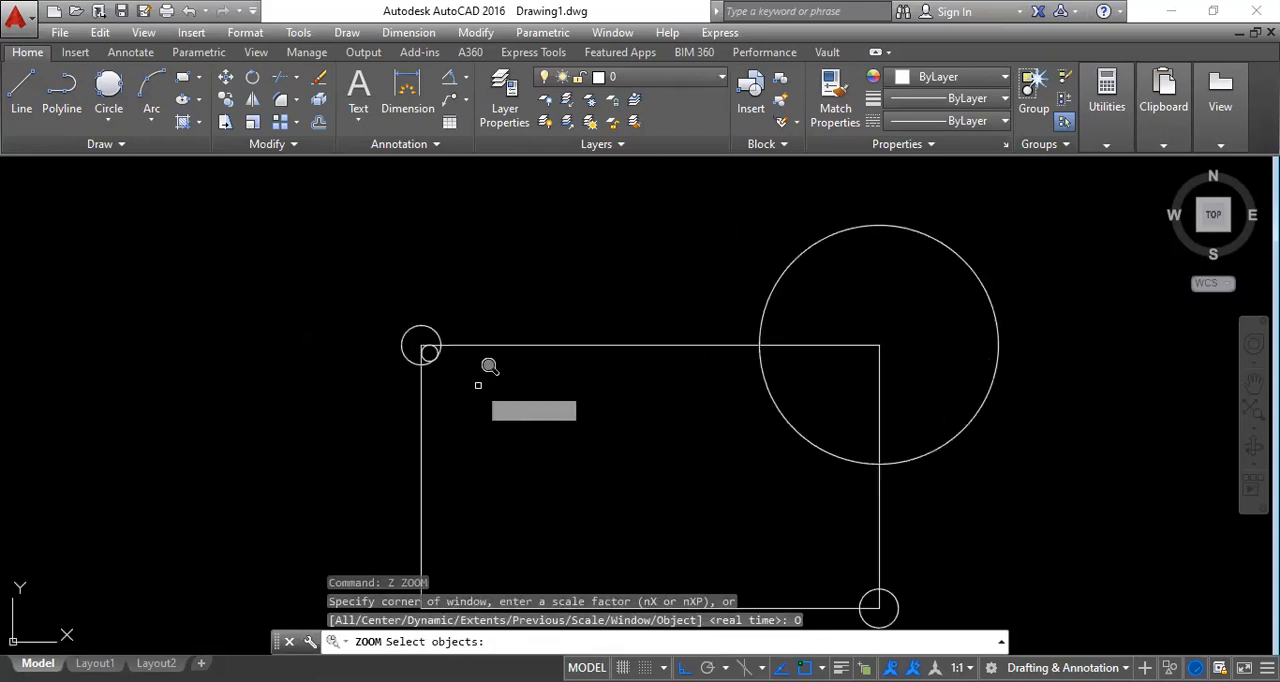
left_click(429, 349)
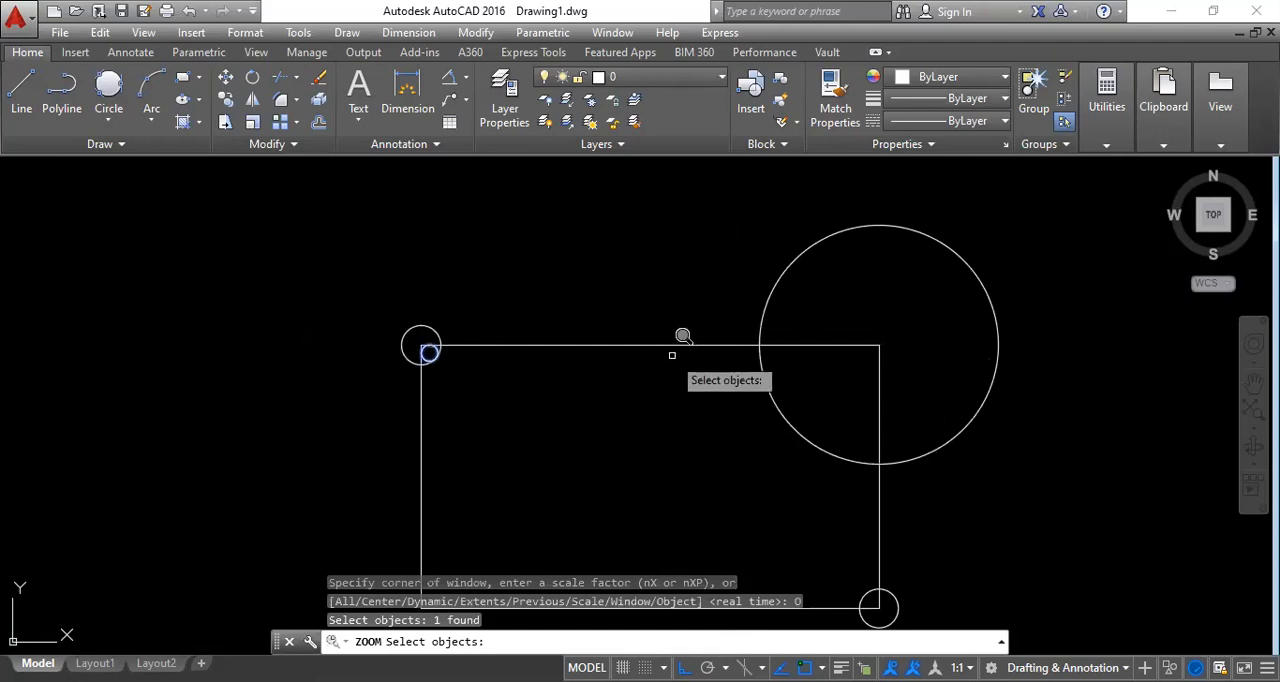
key("Return")
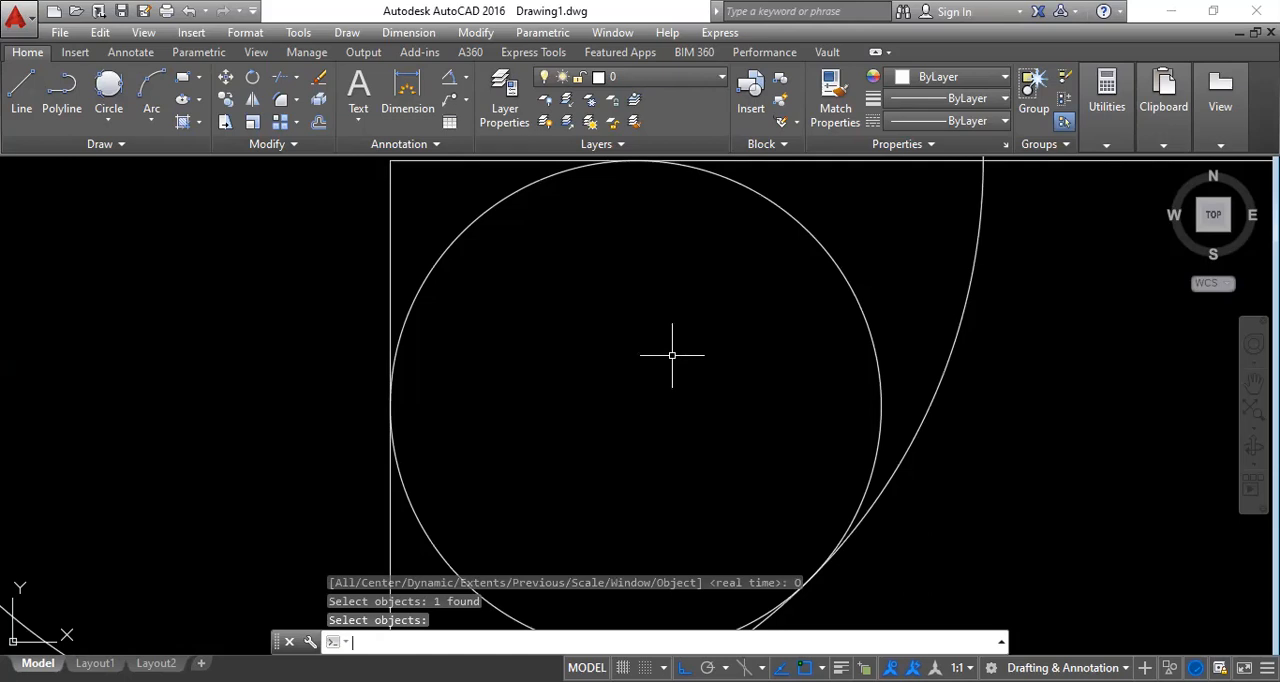
key("Escape")
key("Escape")
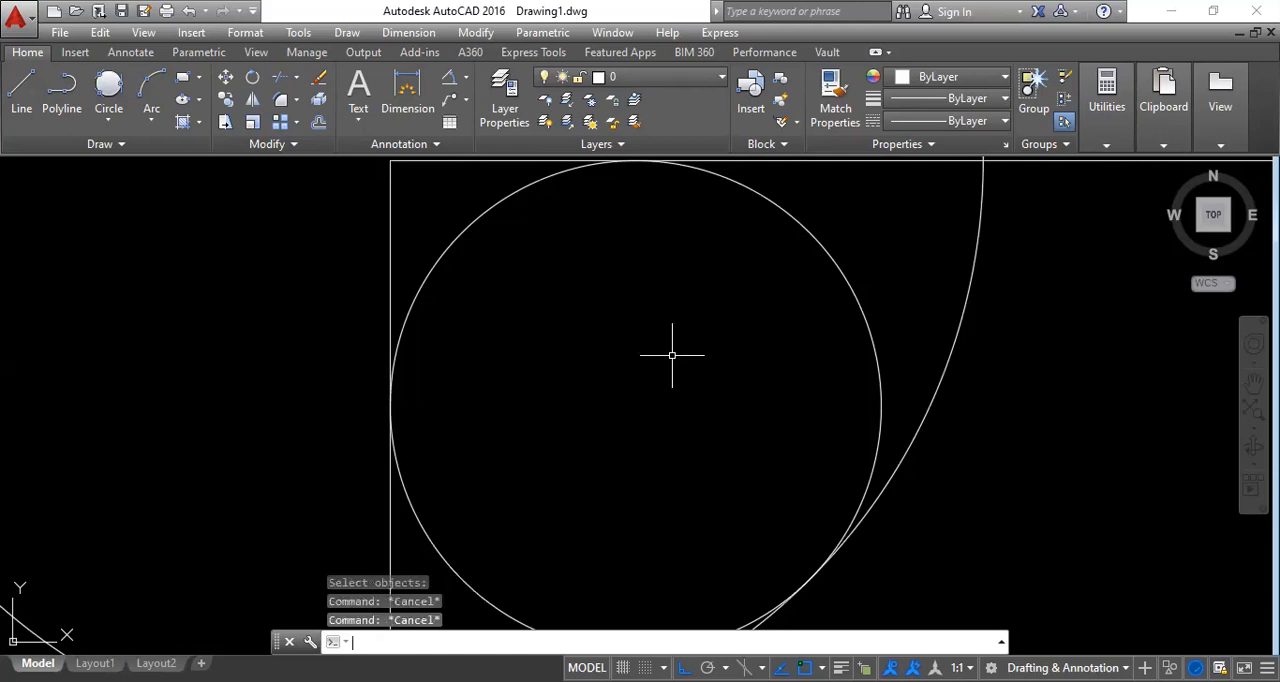
Return from the small circle's close-up to the previous view with Zoom Previous.
type("z")
key("Return")
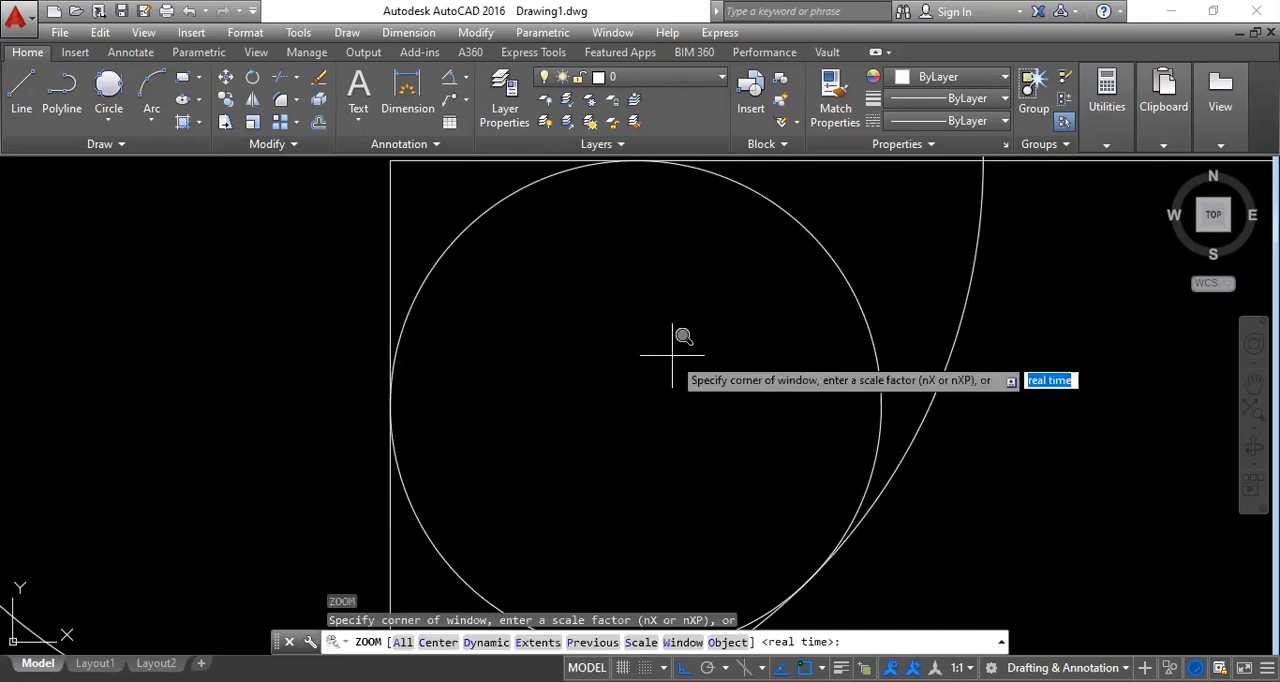
type("p")
key("Return")
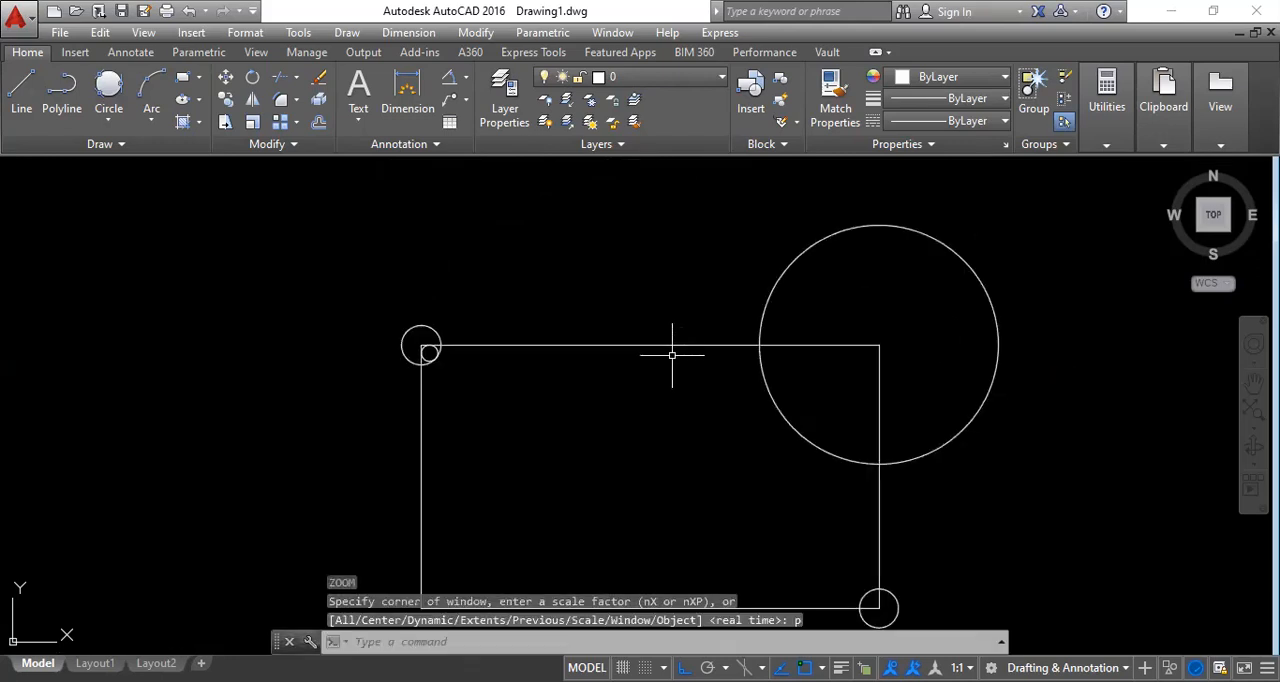
Zoom in with the Zoom Window option on a small area around the circles at the rectangle's upper-left corner.
key("Return")
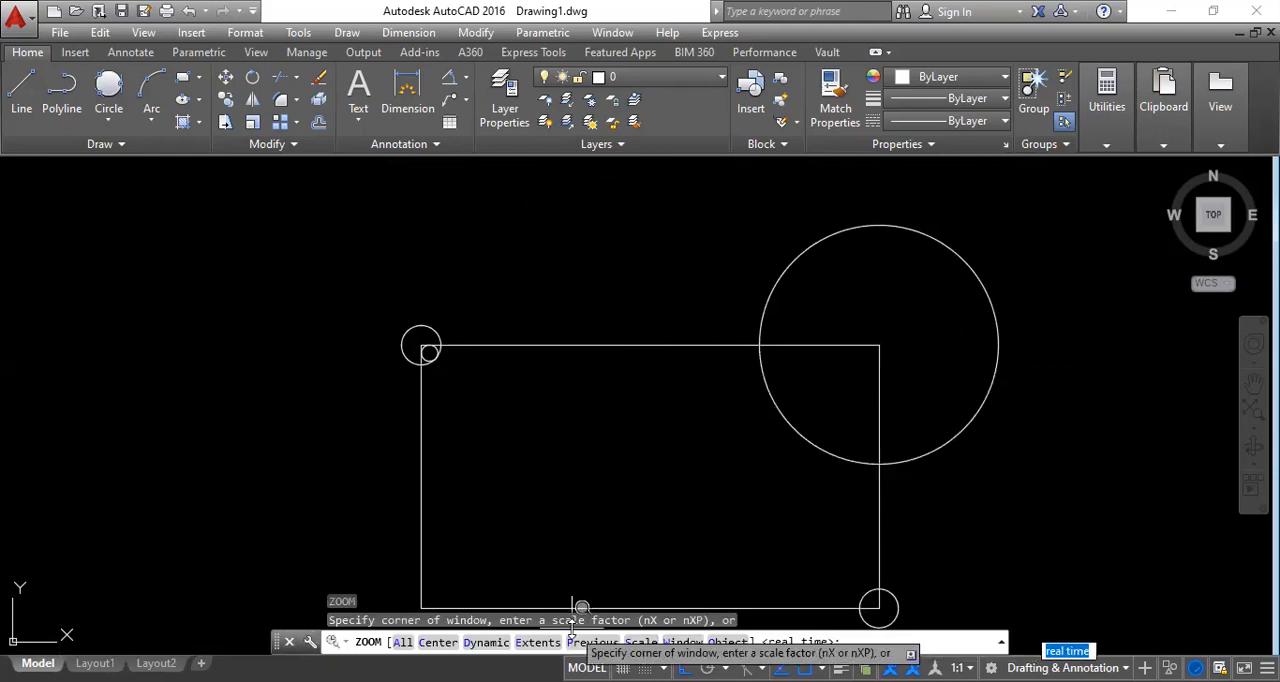
type("W")
key("Return")
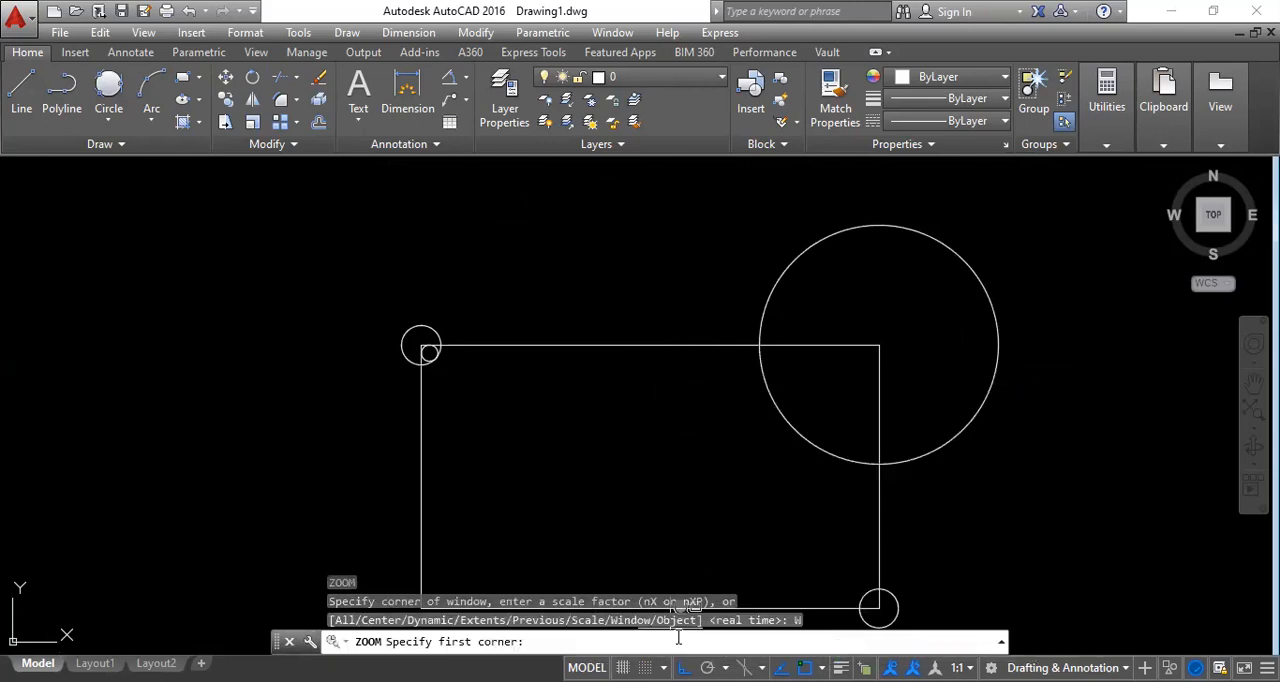
left_click(421, 349)
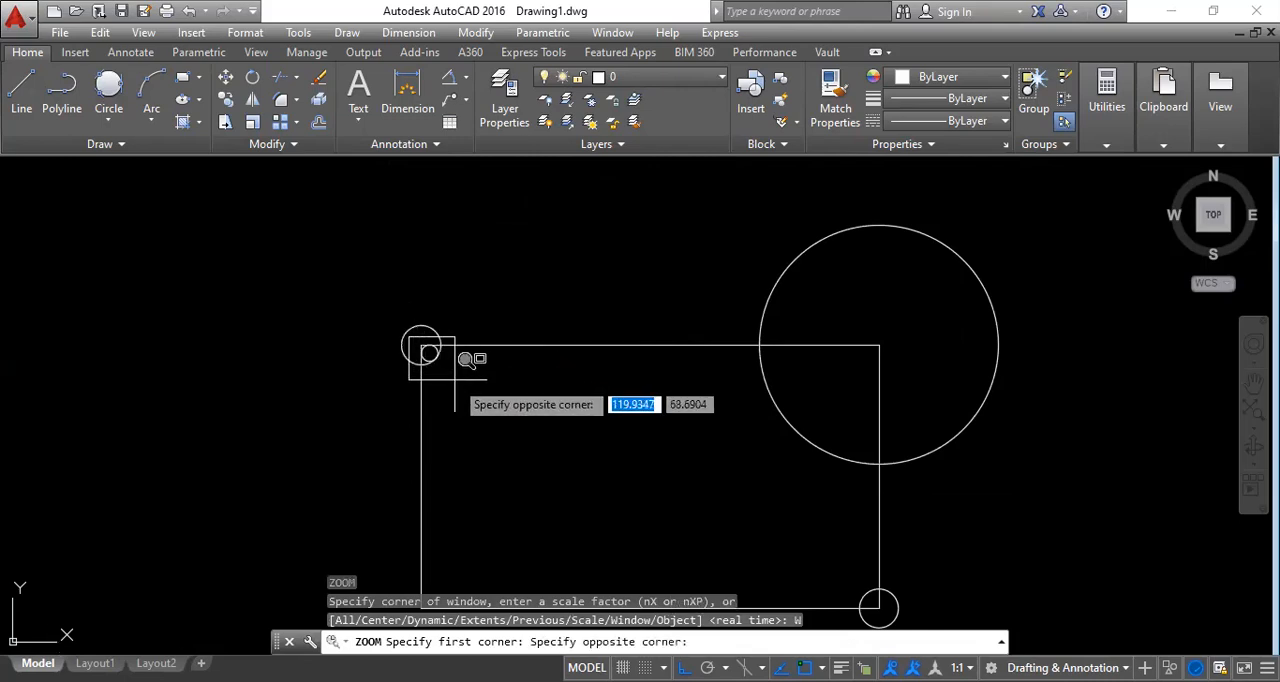
left_click(431, 354)
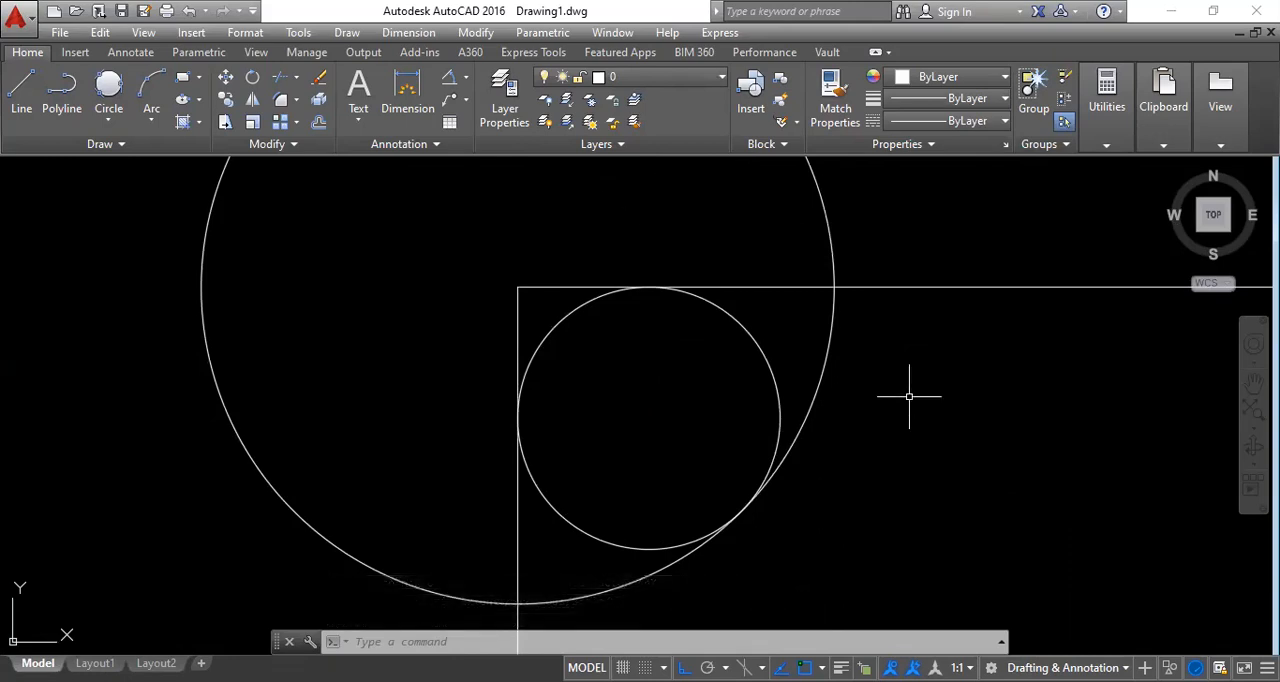
Restore the view from before the window zoom with Zoom Previous.
type("z")
key("Return")
type("p")
Repeat Zoom Window with a tight window around the small tangent circle at the rectangle's upper-left corner.
key("Return")
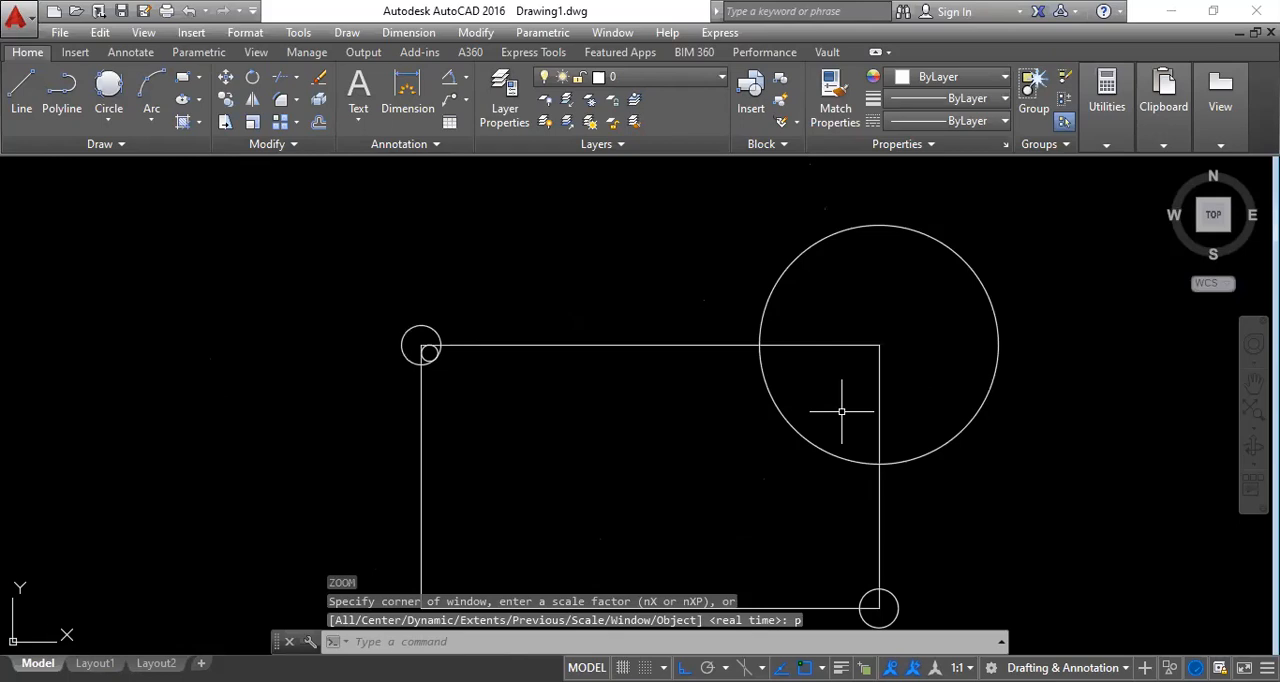
key("Return")
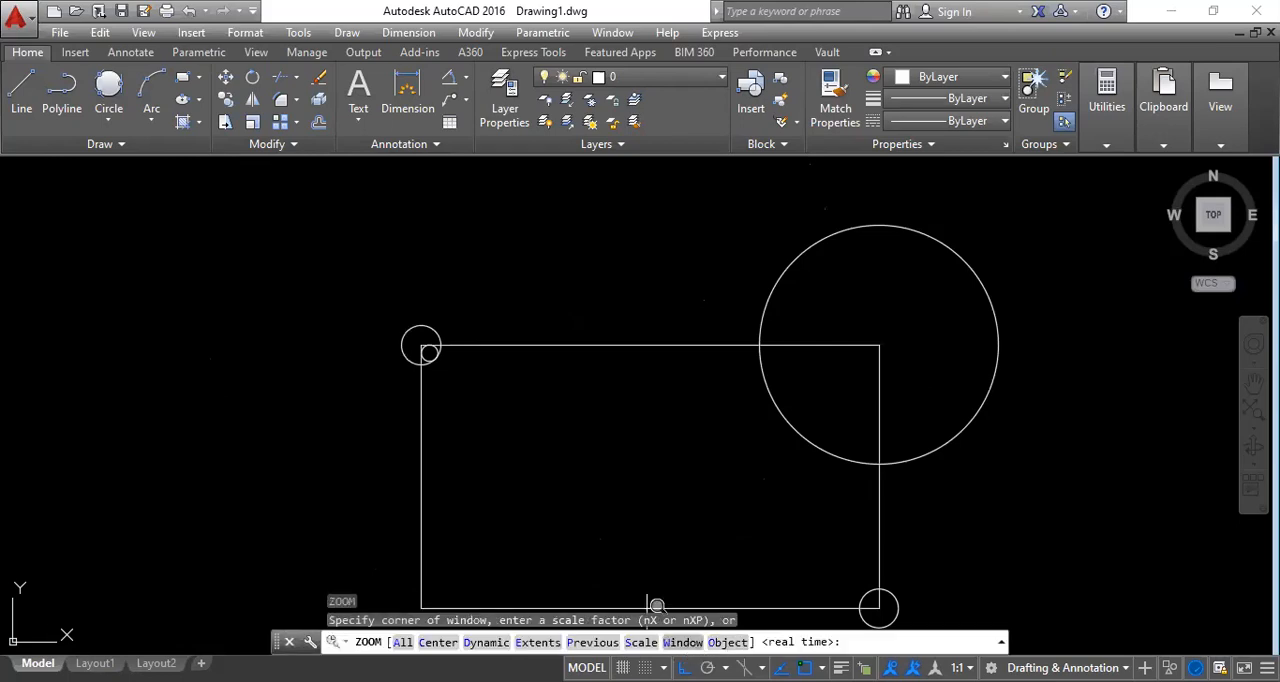
left_click(683, 642)
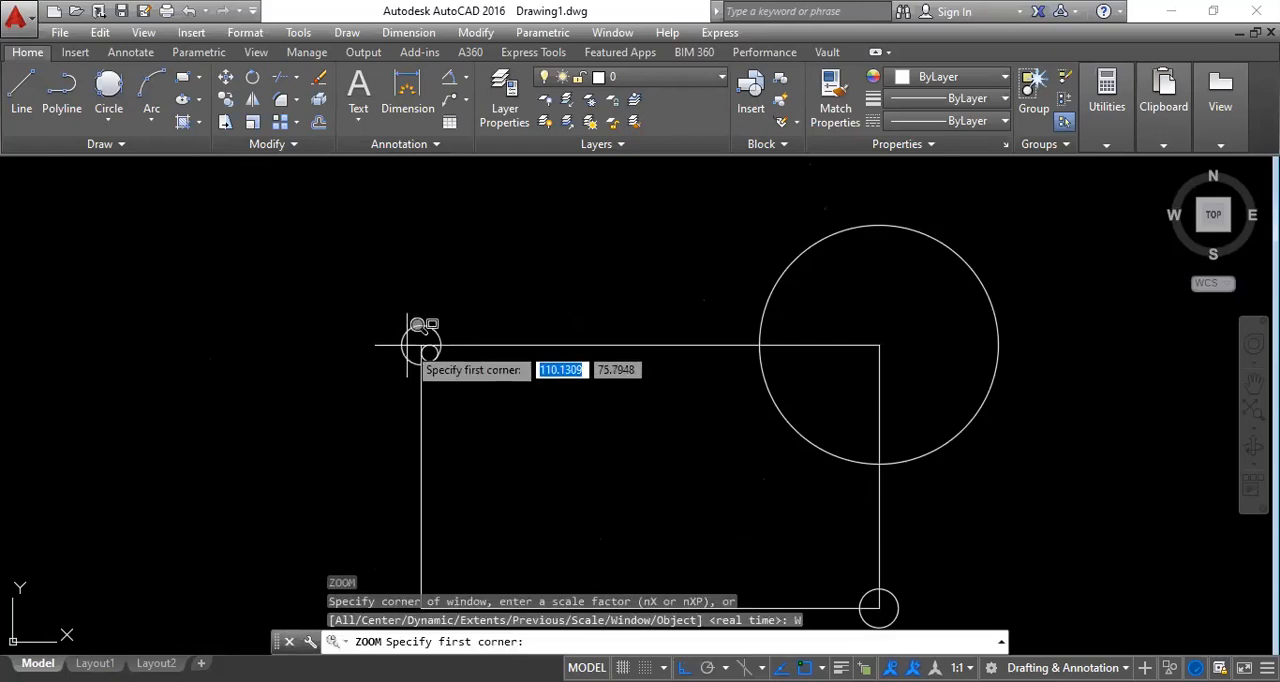
left_click(408, 346)
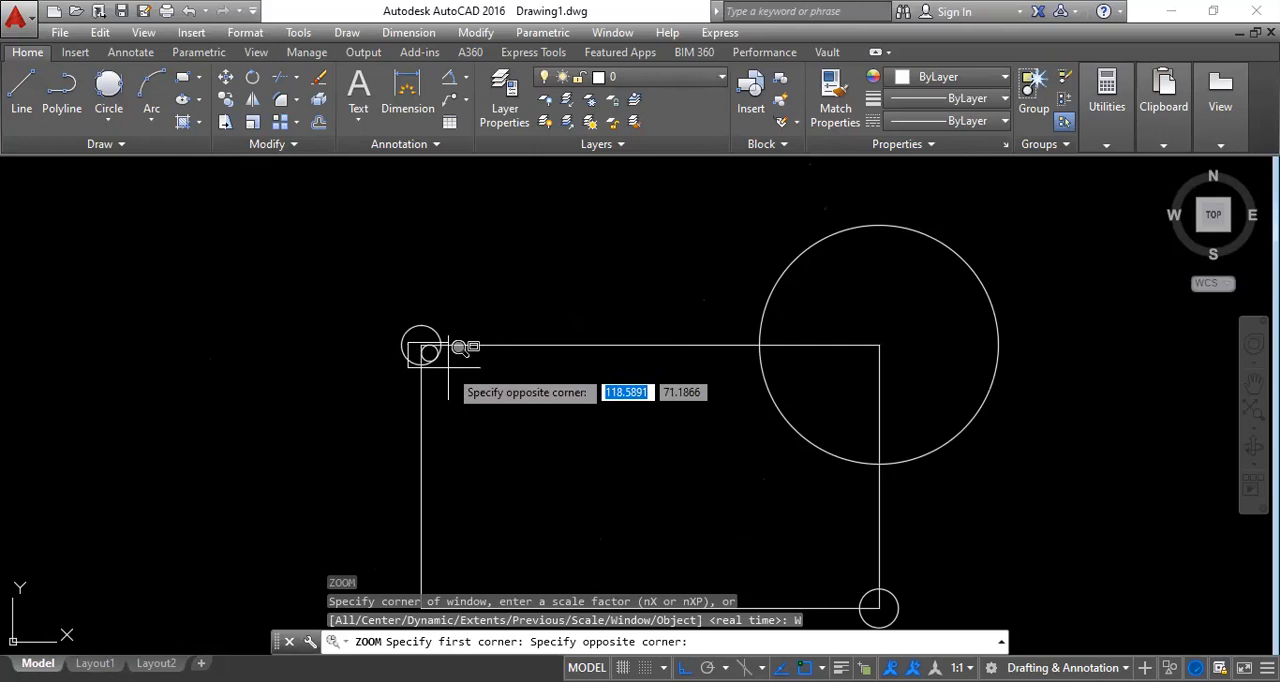
left_click(448, 366)
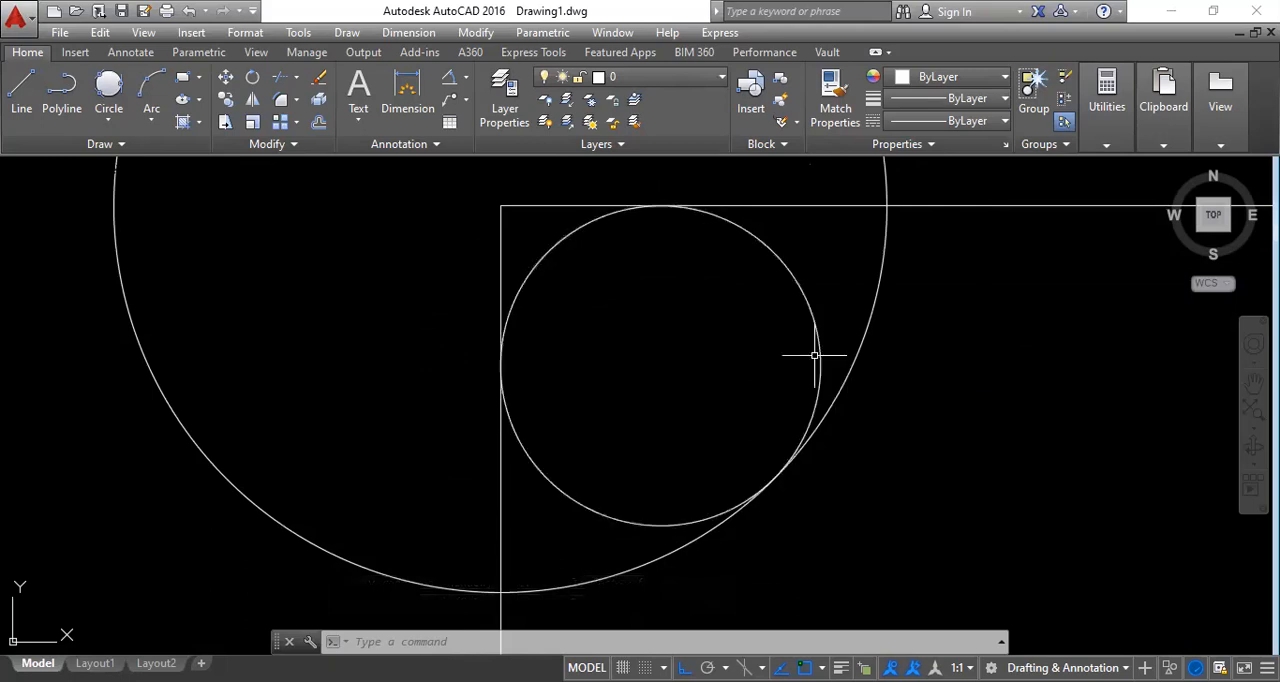
Go back from the tangent circle's close-up to the whole rectangle with Zoom Previous.
type("z")
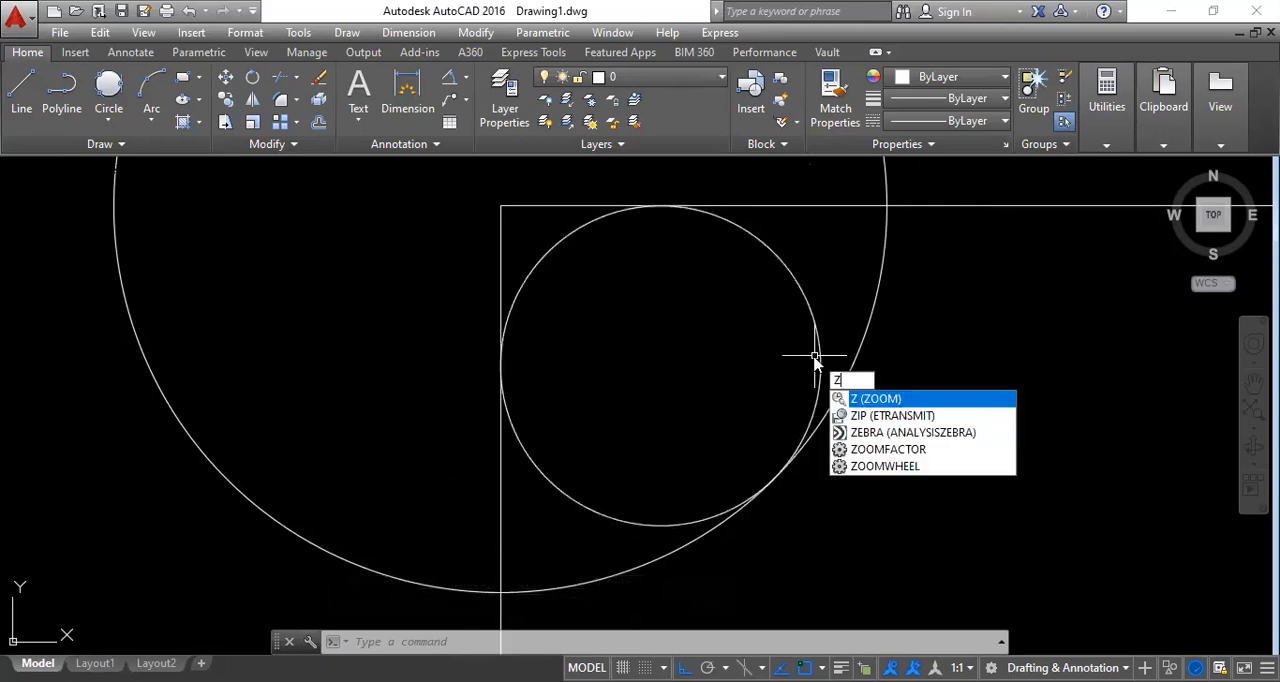
key("Return")
type("p")
key("Return")
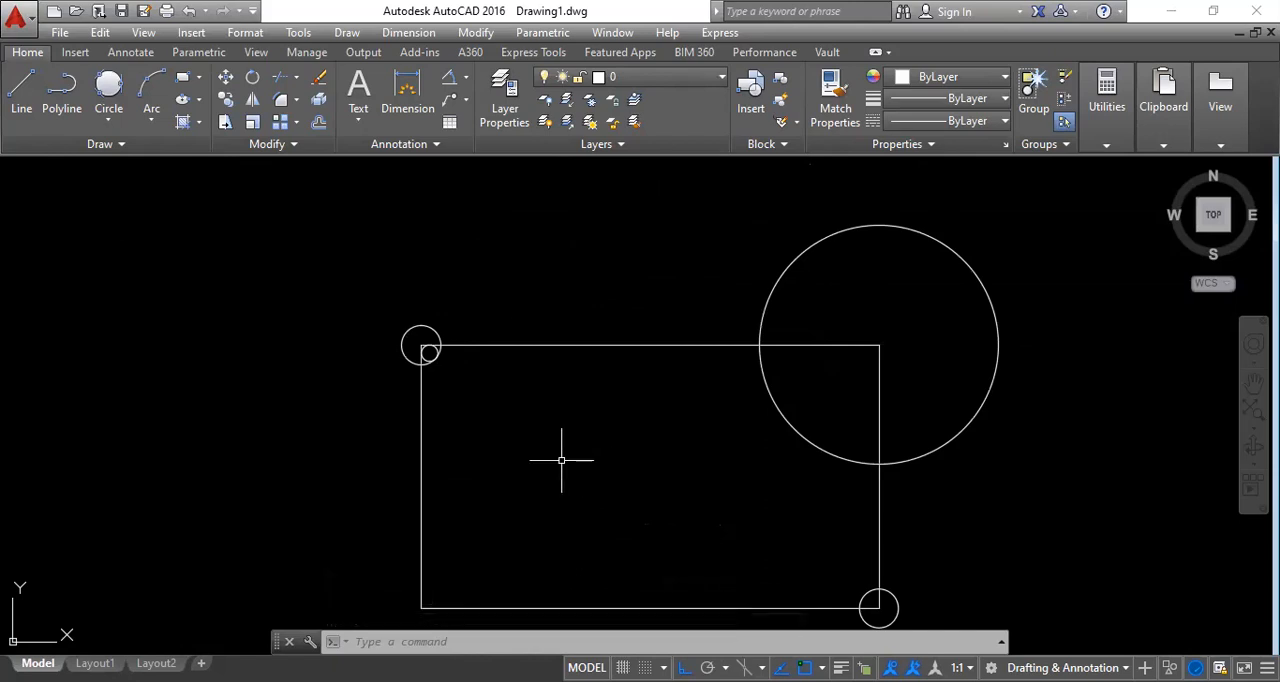
Use Zoom Center on an empty point just outside the large circle, above and to its right, accepting the default height.
type("z")
key("Return")
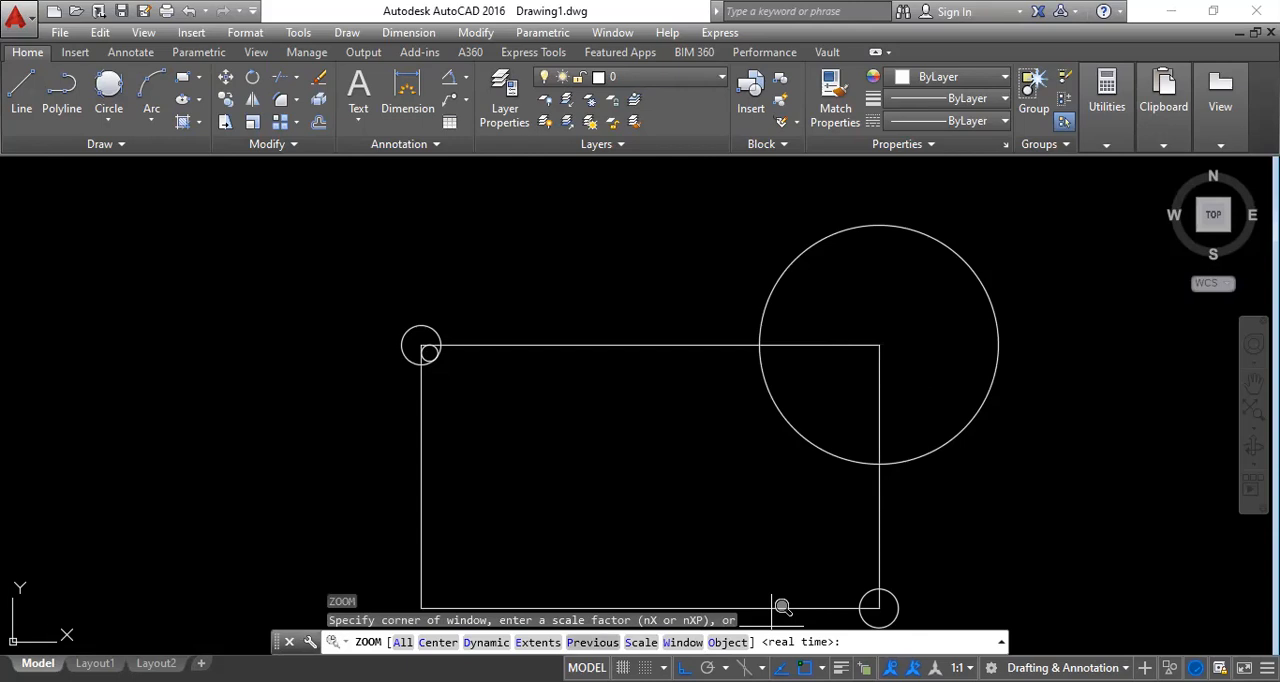
left_click(436, 643)
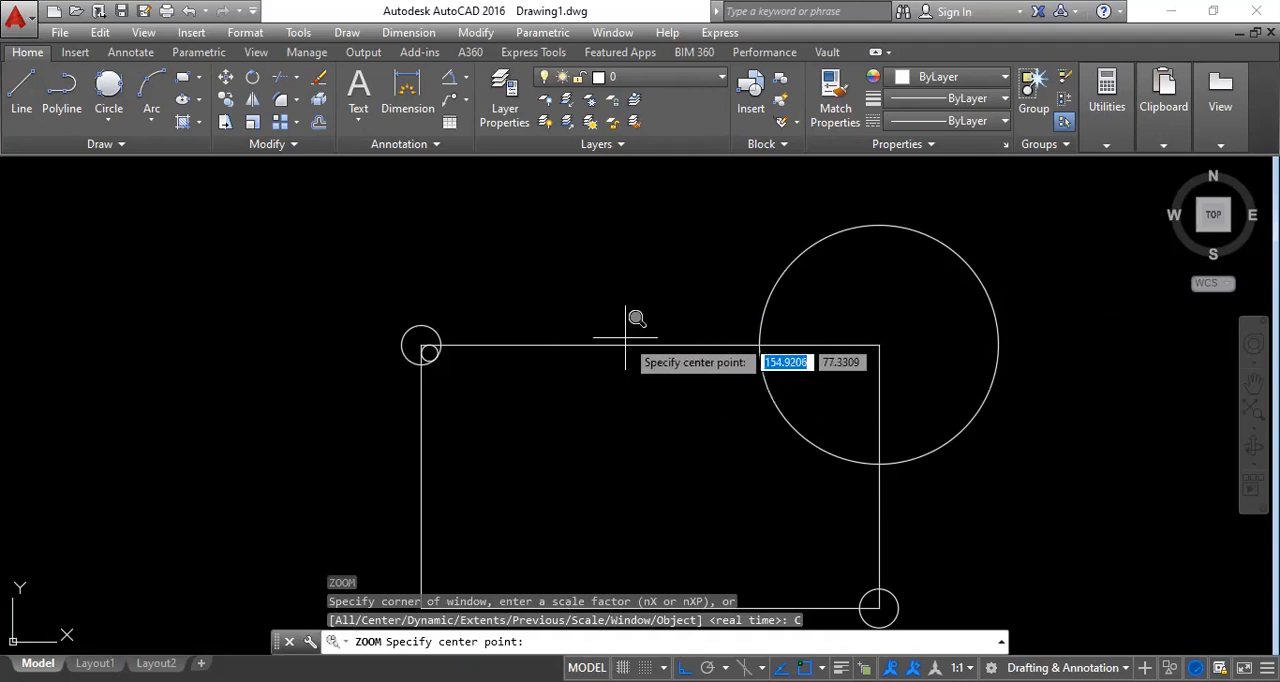
left_click(1061, 297)
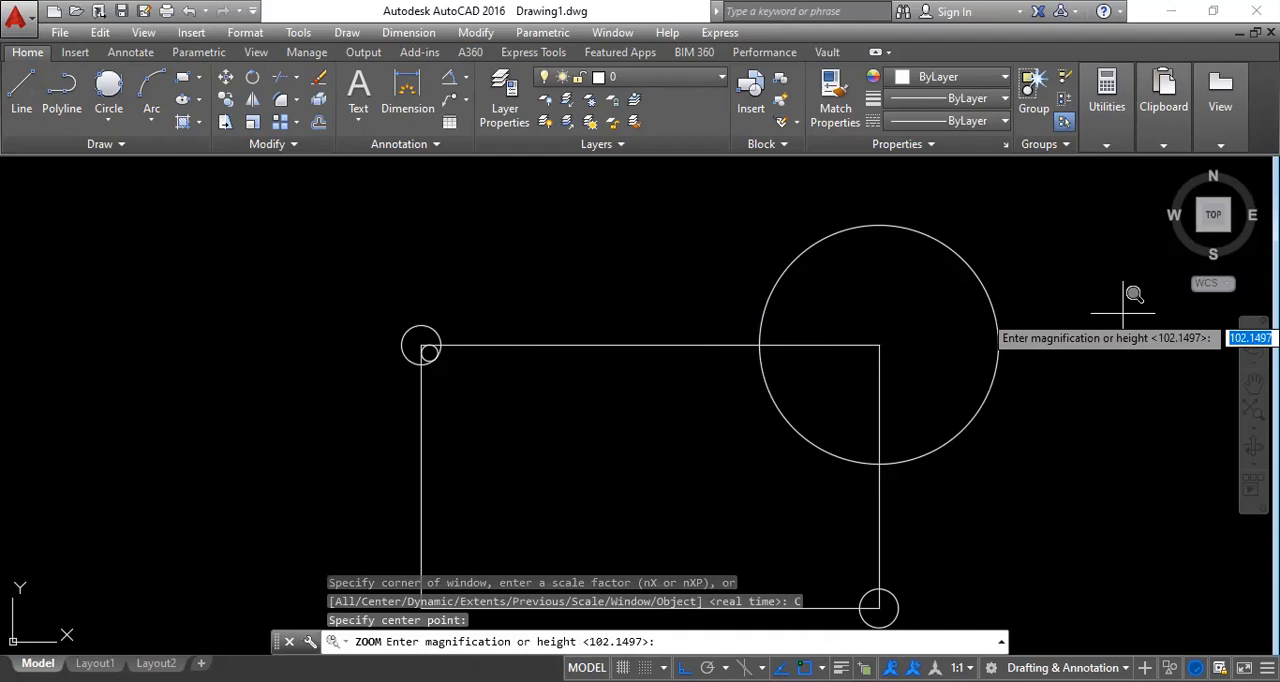
key("Return")
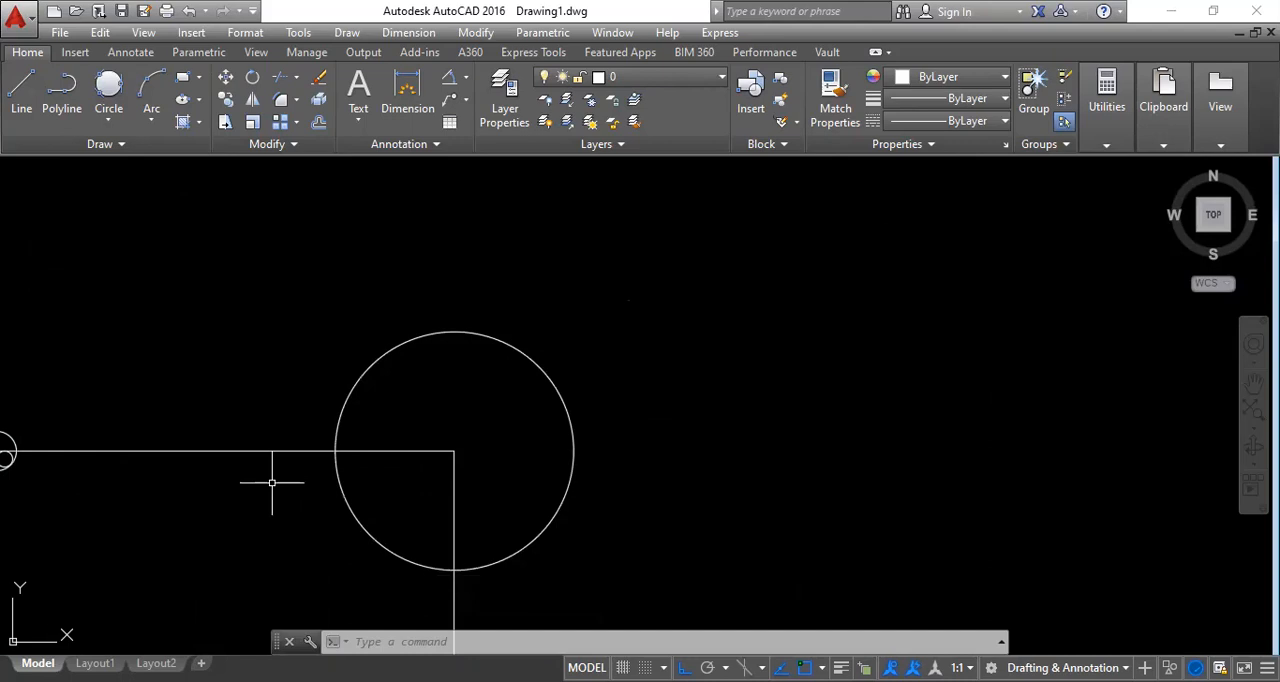
Undo the recentring of the view with Zoom Previous.
type("z")
key("Return")
type("p")
key("Return")
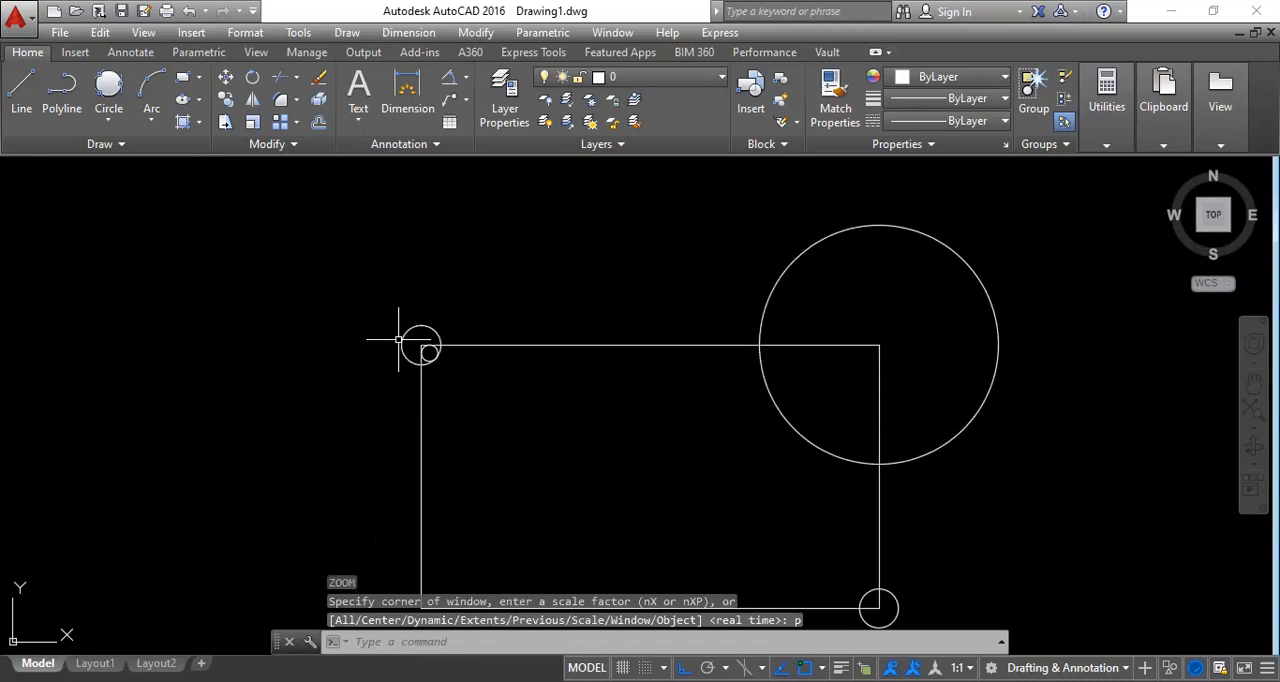
Use Zoom Center on an empty point above and left of the rectangle's upper-left corner, accepting the default height.
key("Return")
left_click(440, 644)
left_click(292, 219)
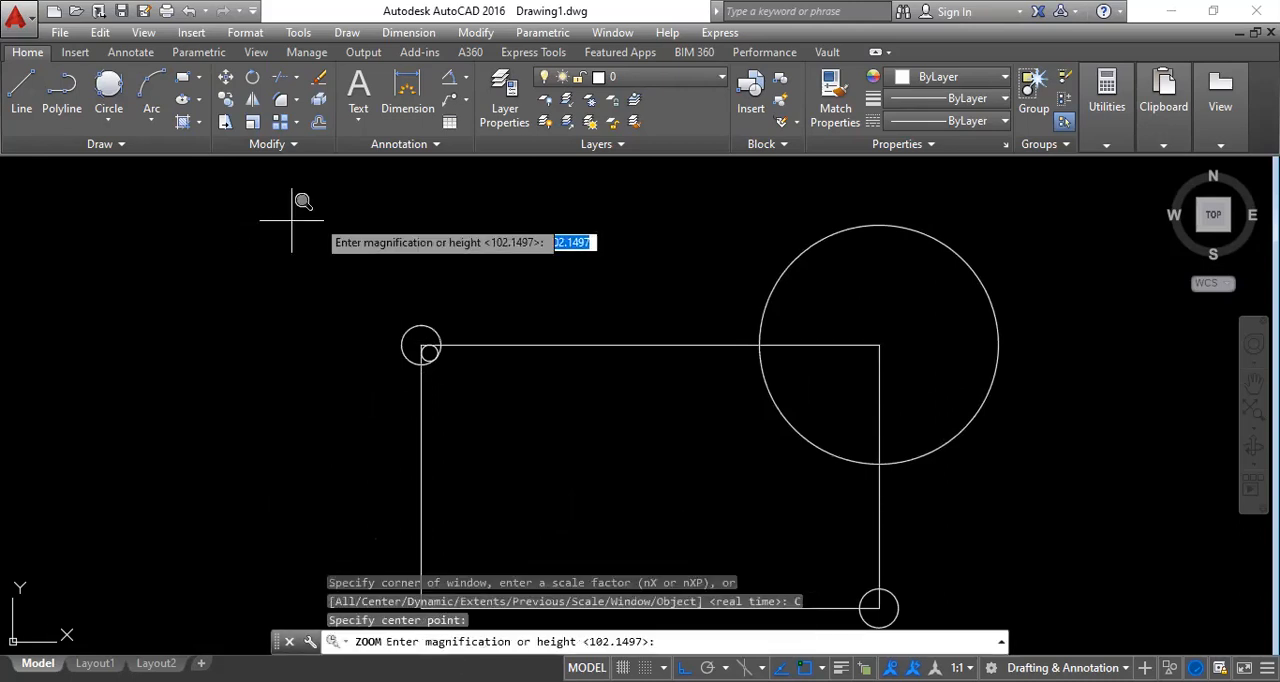
key("Return")
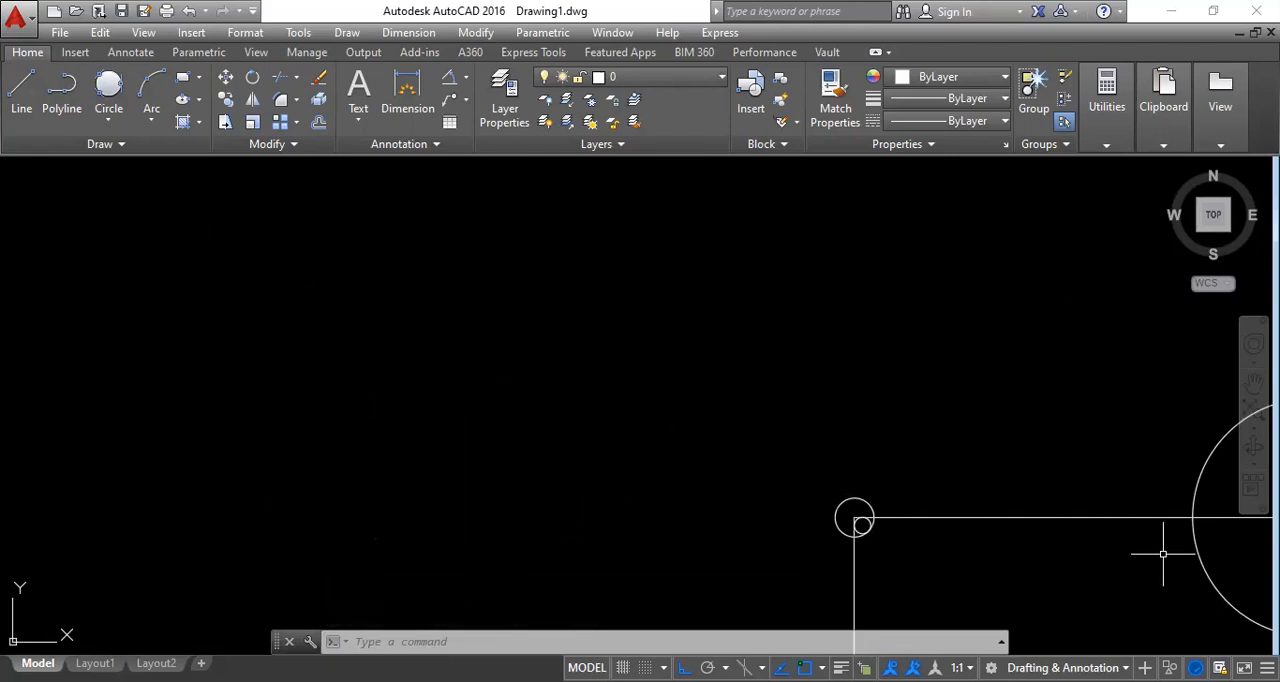
Start Zoom Dynamic and try several sizes and positions for the view box beside the rectangle.
scroll(750, 425, "down", 5)
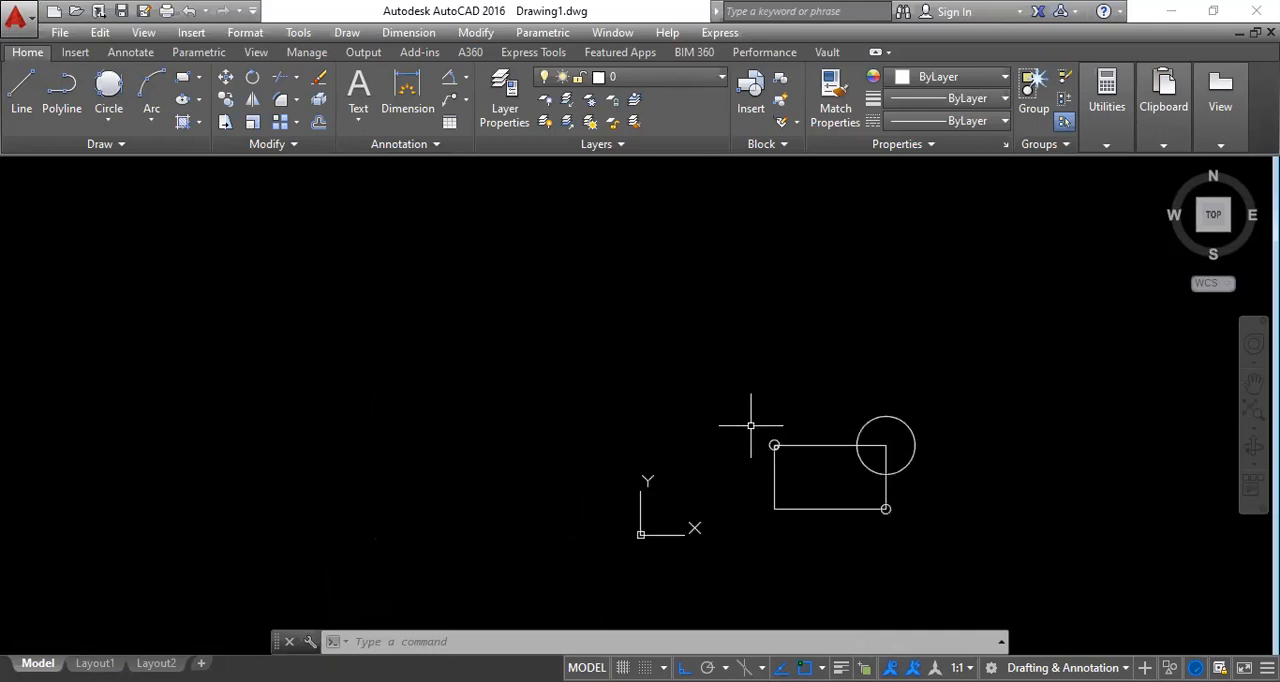
scroll(843, 495, "up", 5)
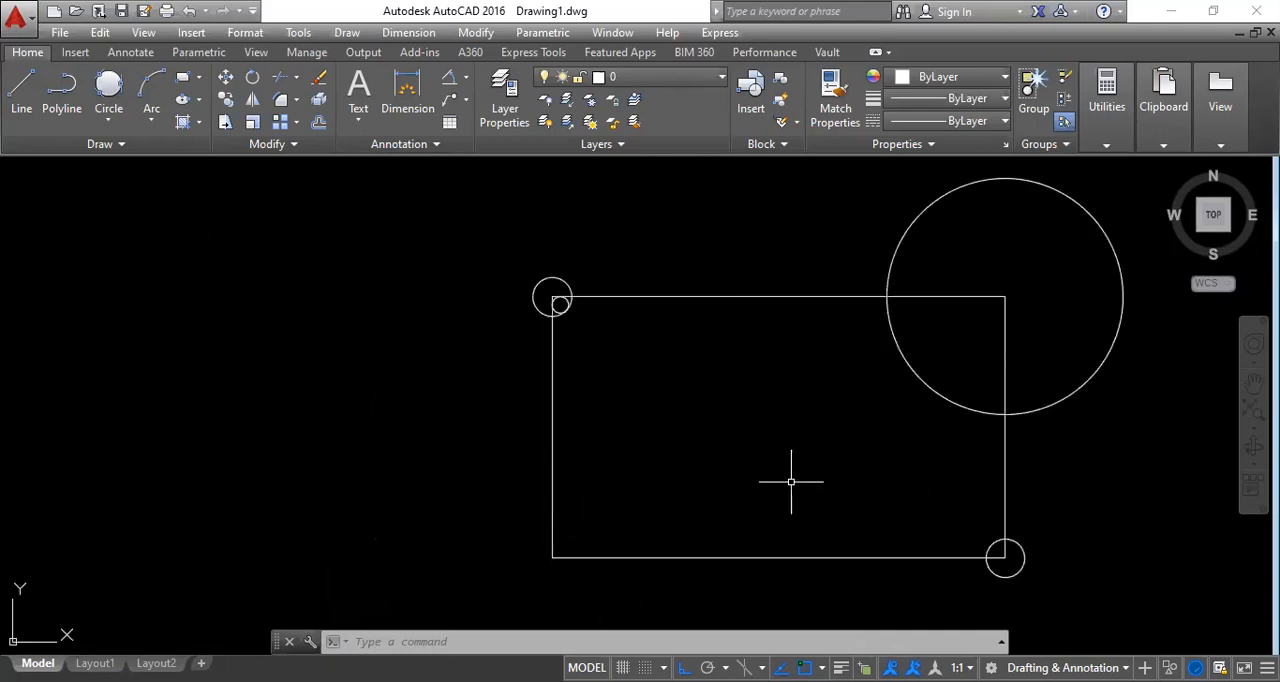
type("z")
key("Return")
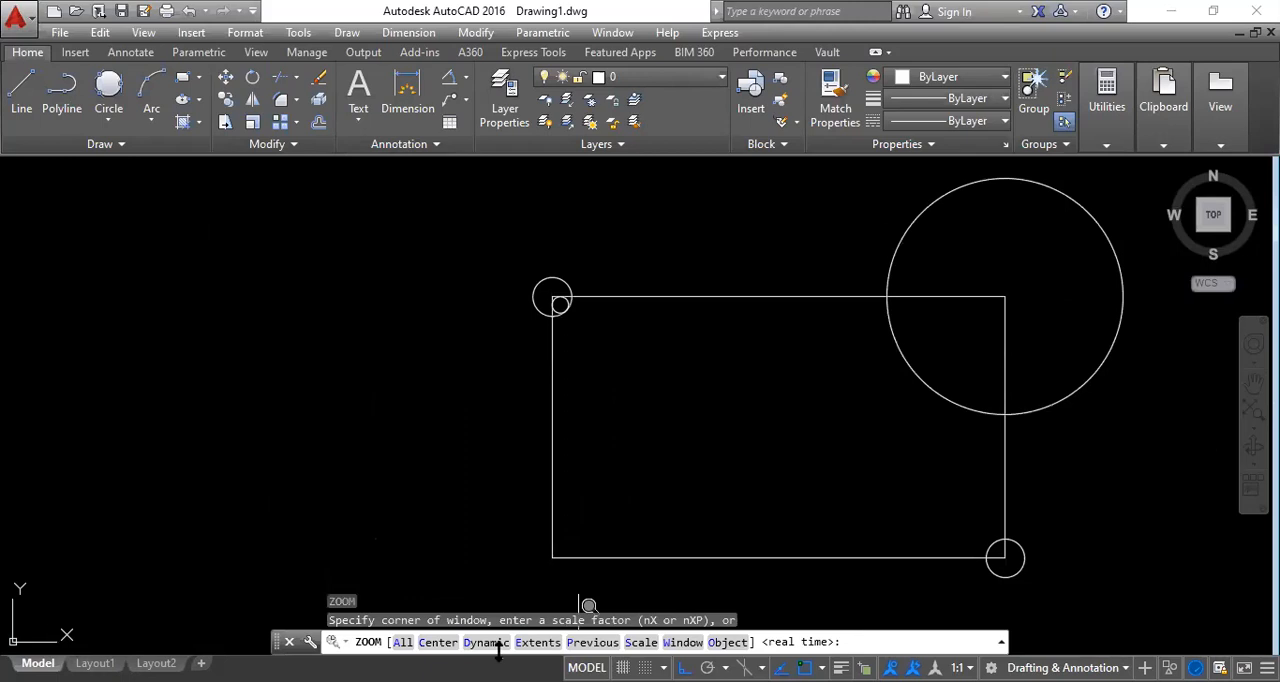
type("d")
key("Return")
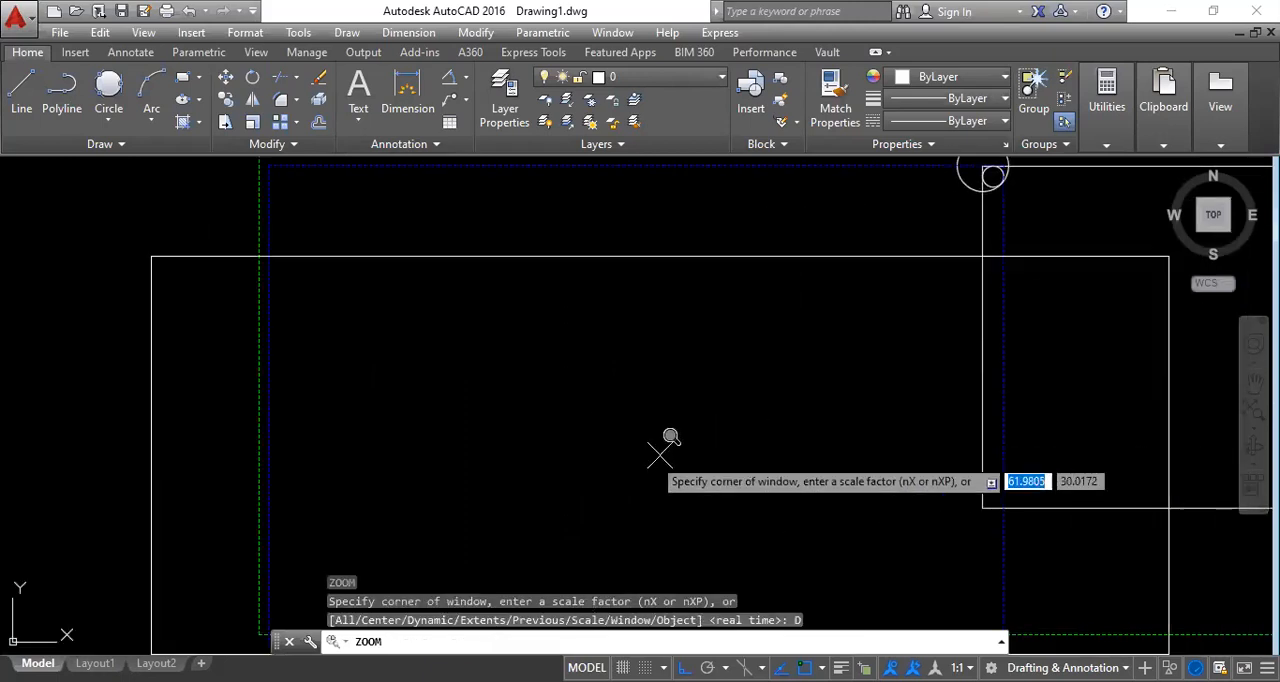
left_click(806, 381)
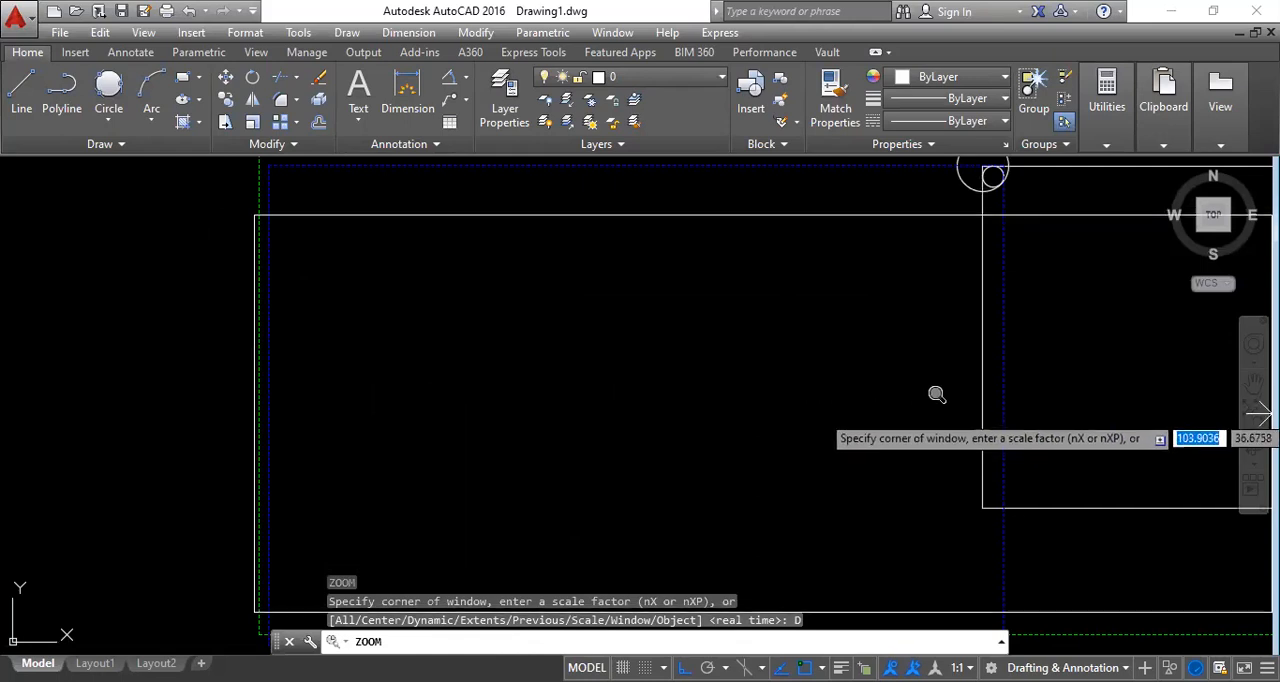
left_click(409, 414)
left_click(906, 236)
left_click(930, 255)
left_click(690, 378)
left_click(664, 398)
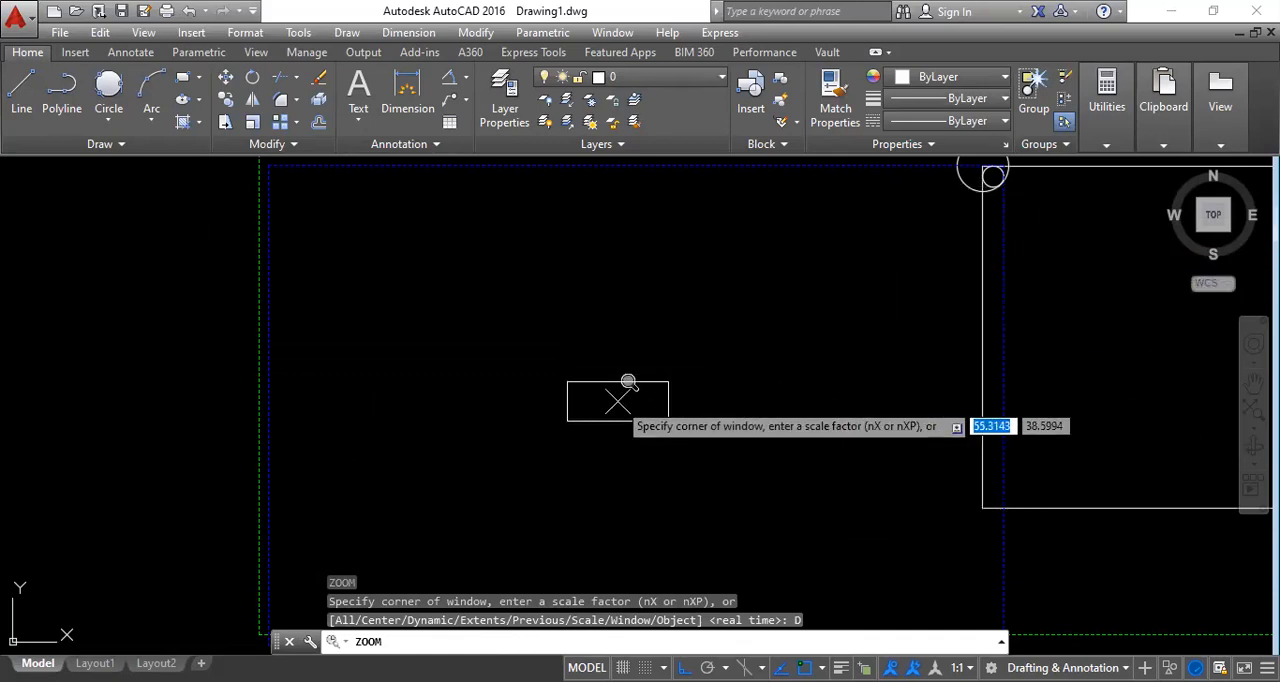
Resize the dynamic view box, place it over the circles at the rectangle's upper-left corner and apply the zoom.
left_click(787, 303)
left_click(788, 356)
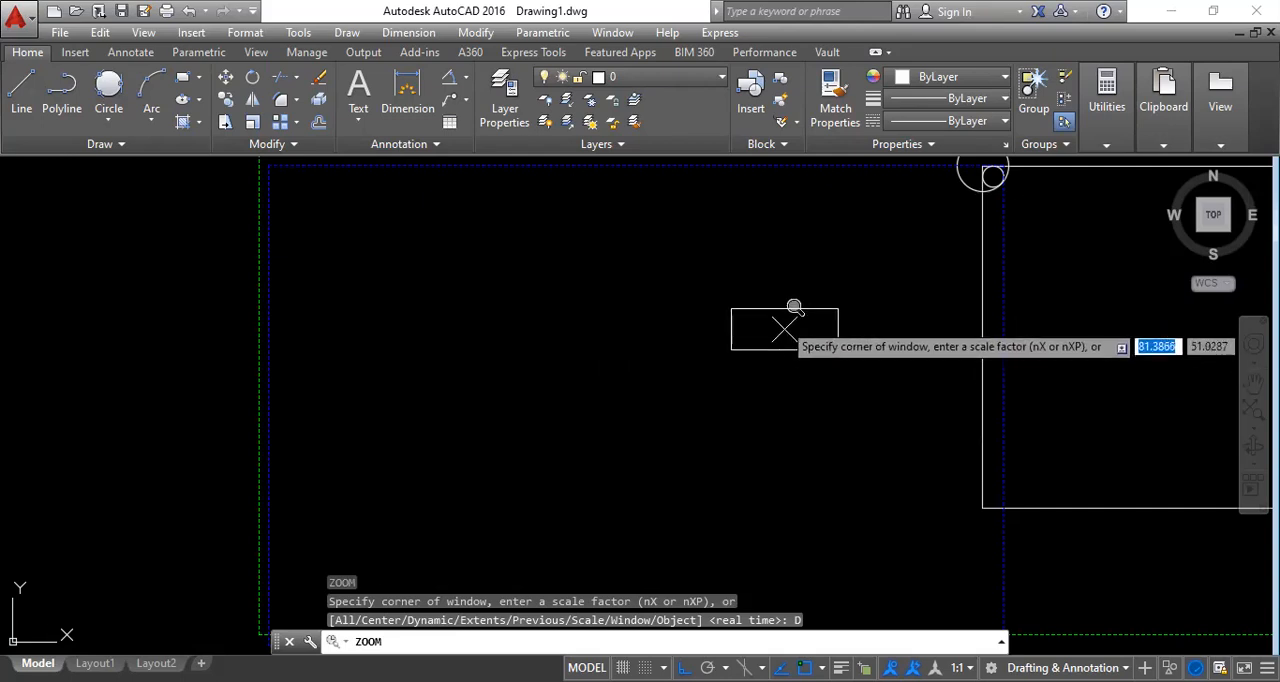
left_click(790, 288)
left_click(856, 337)
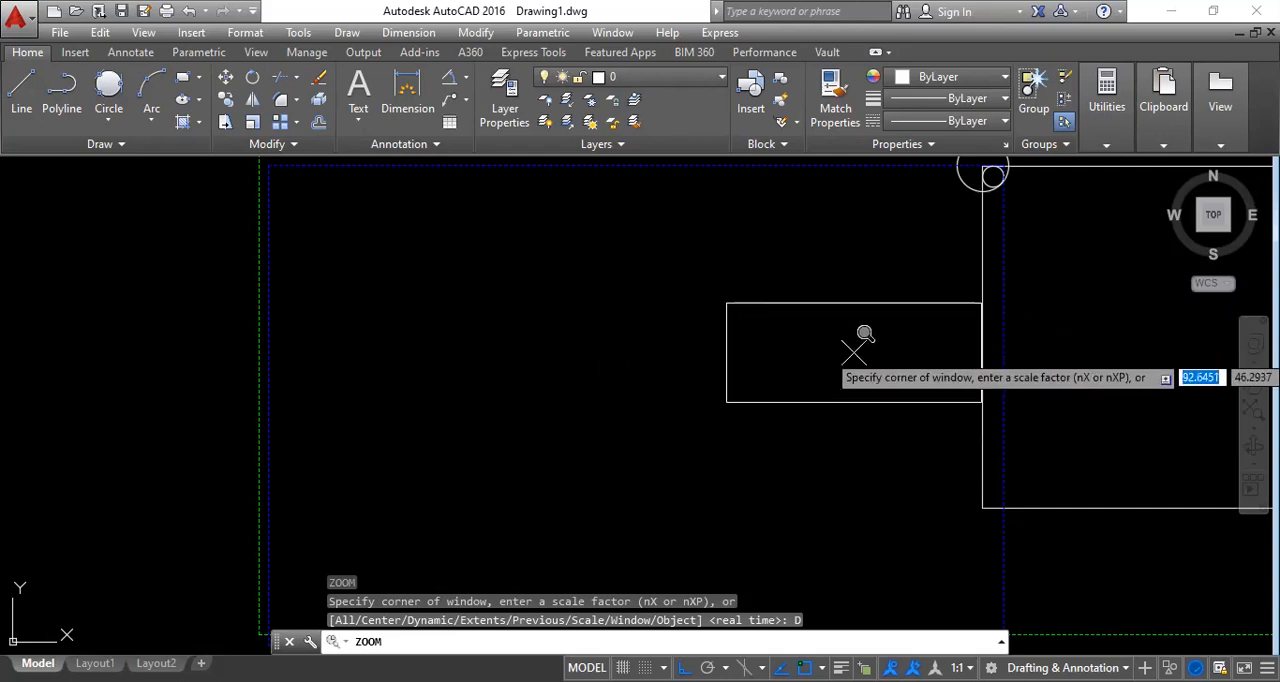
left_click(960, 207)
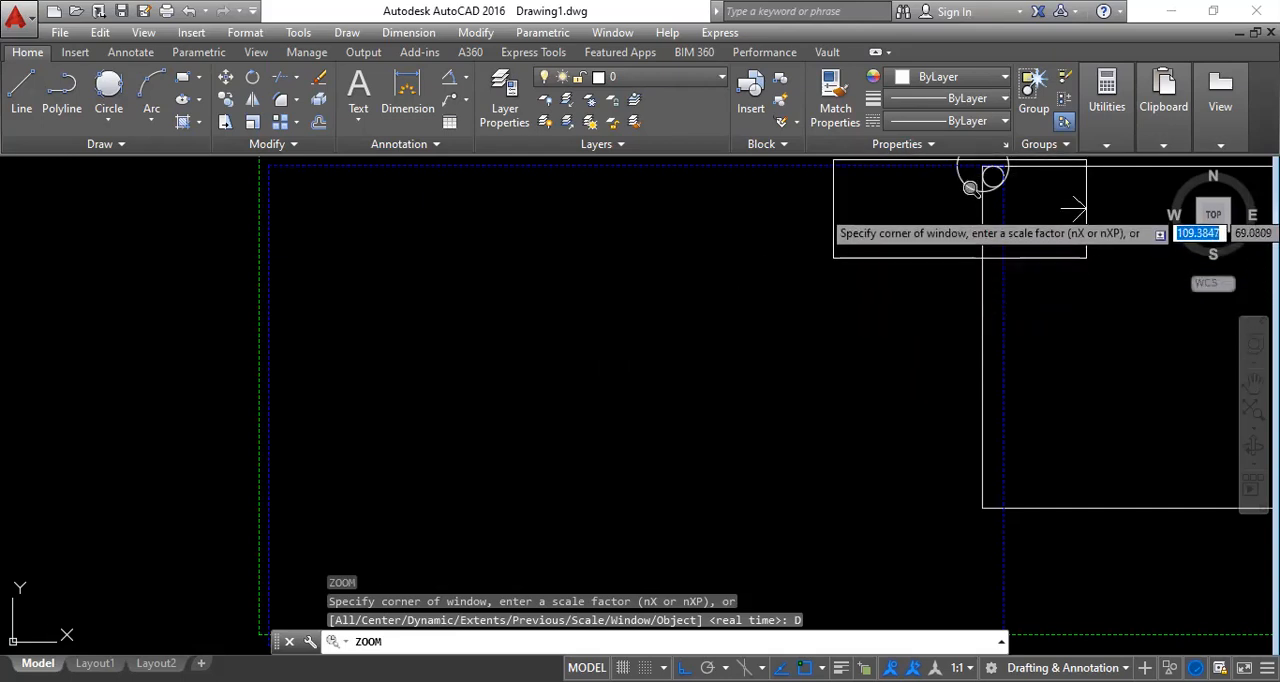
key("Return")
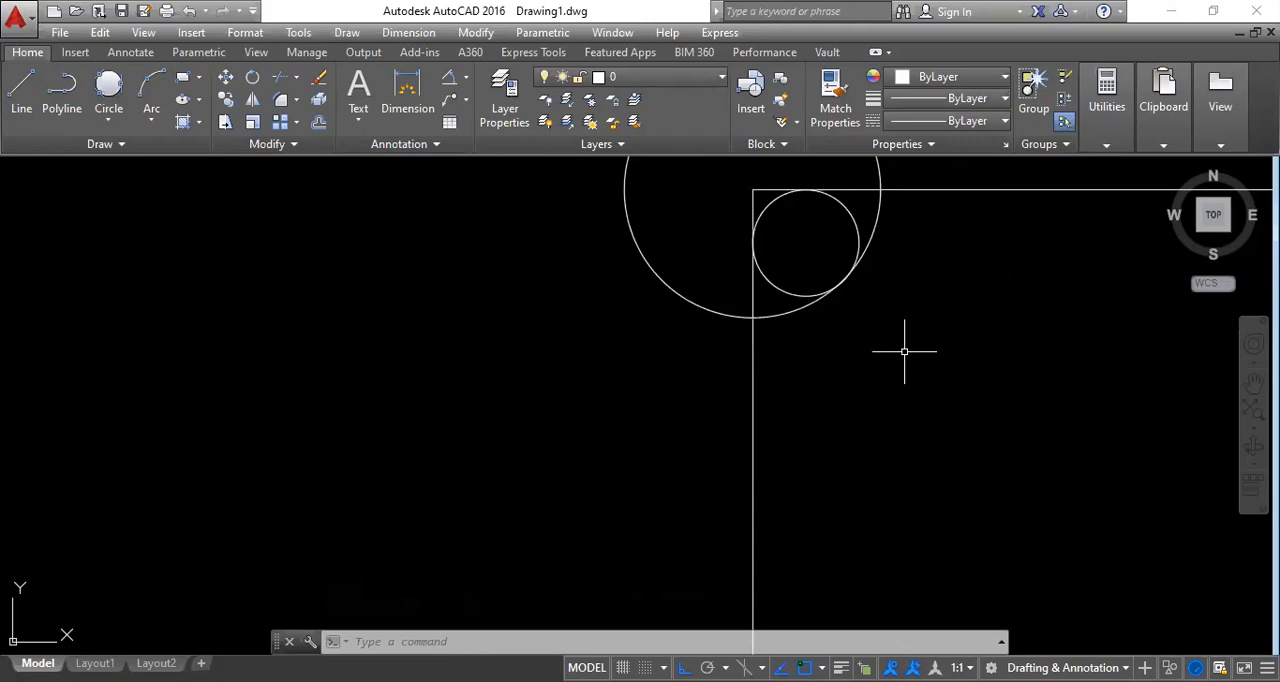
Restore the view from before the dynamic zoom with Zoom Previous.
type("z")
key("Return")
type("p")
key("Return")
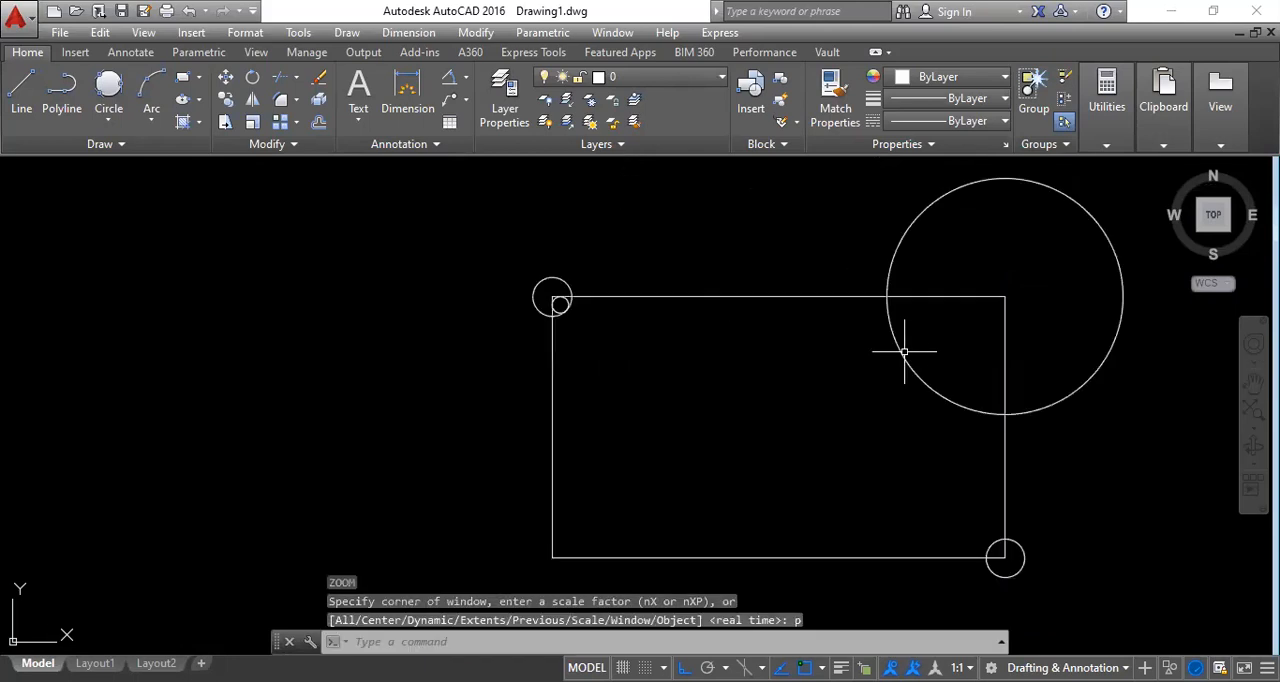
Repeat Zoom Dynamic with a smaller view box centred on the small tangent circle at the rectangle's upper-left corner.
key("Return")
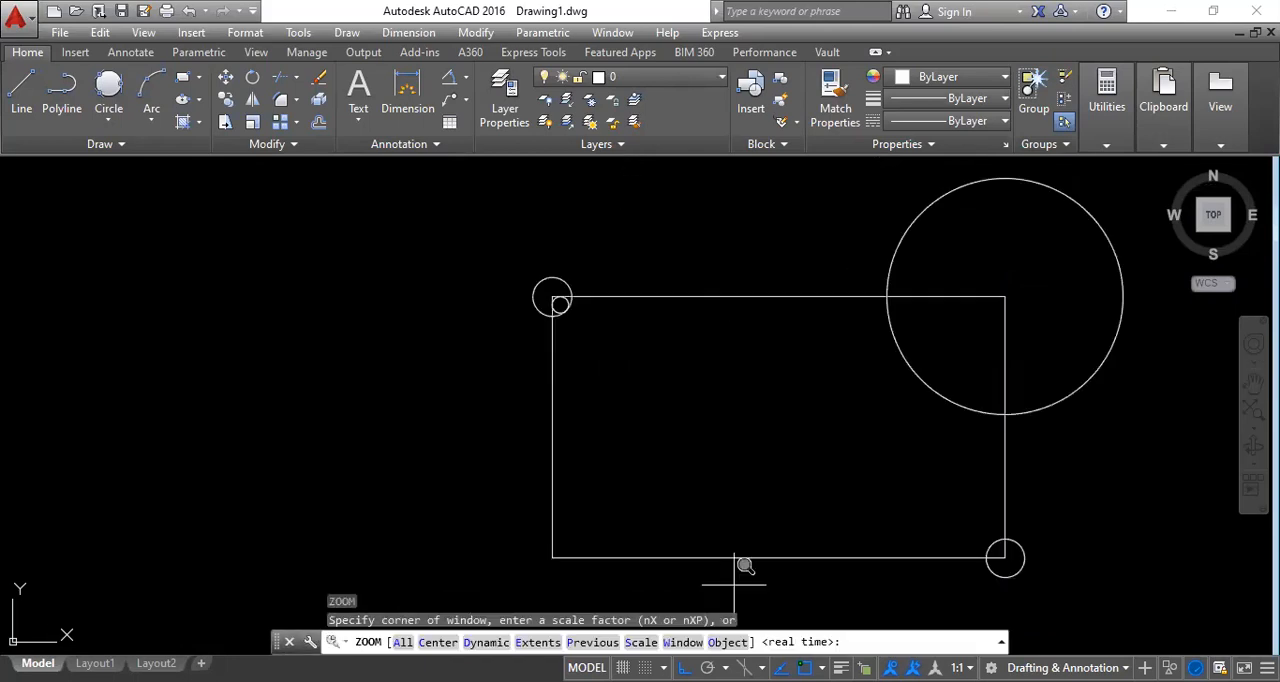
left_click(486, 642)
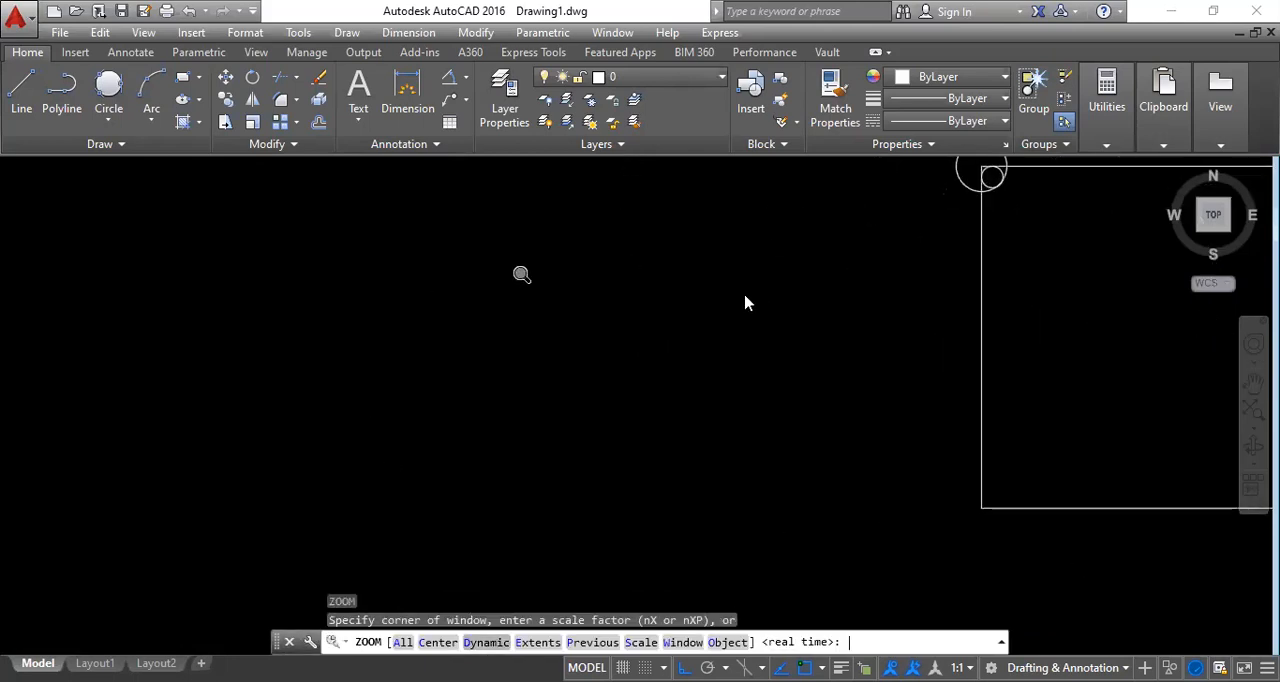
left_click(780, 363)
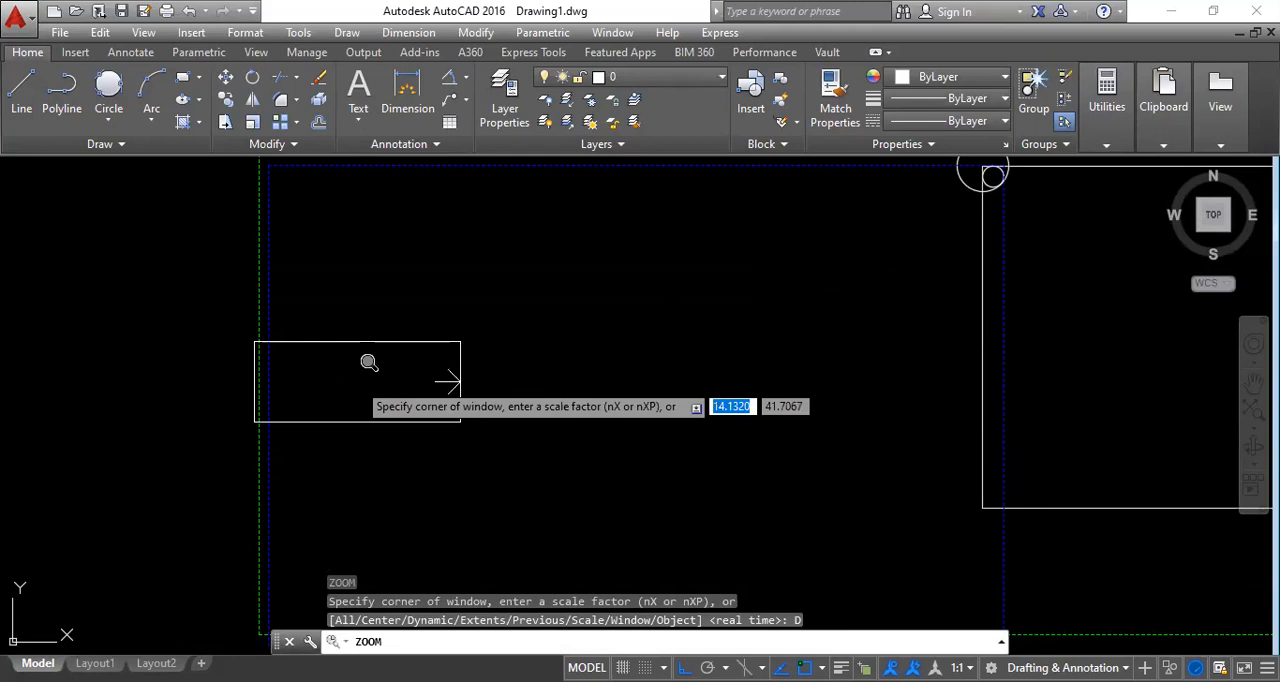
left_click(336, 363)
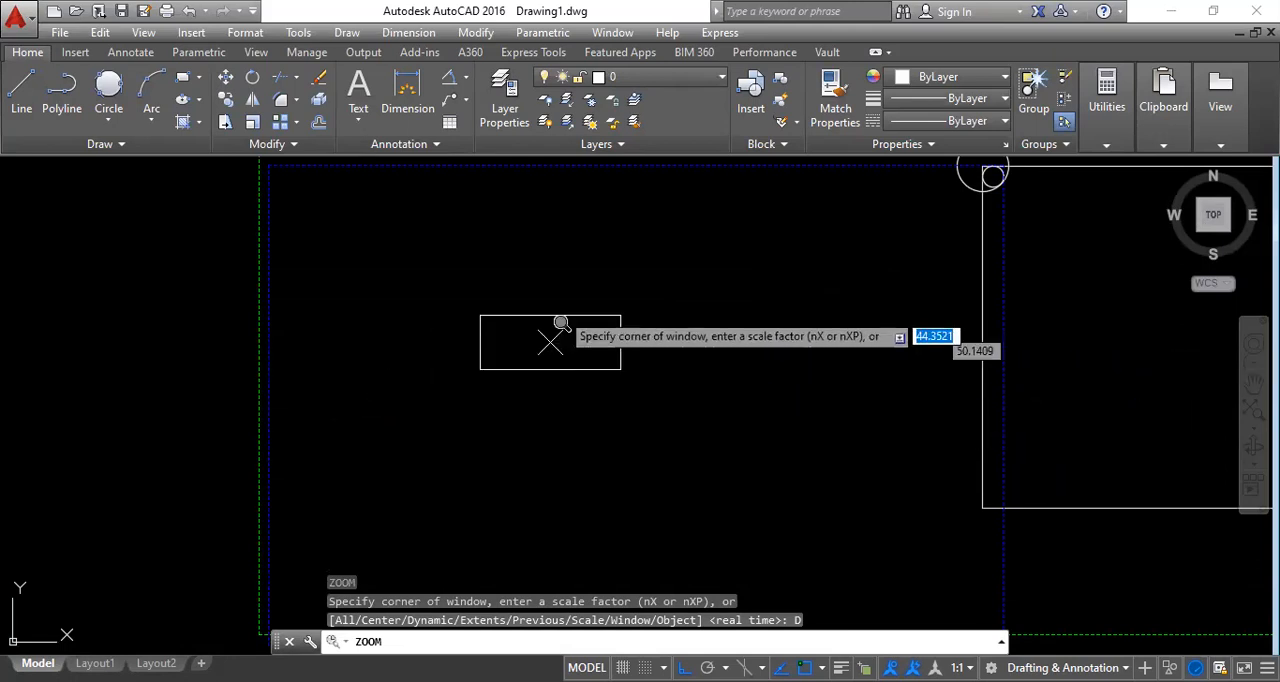
left_click(997, 178)
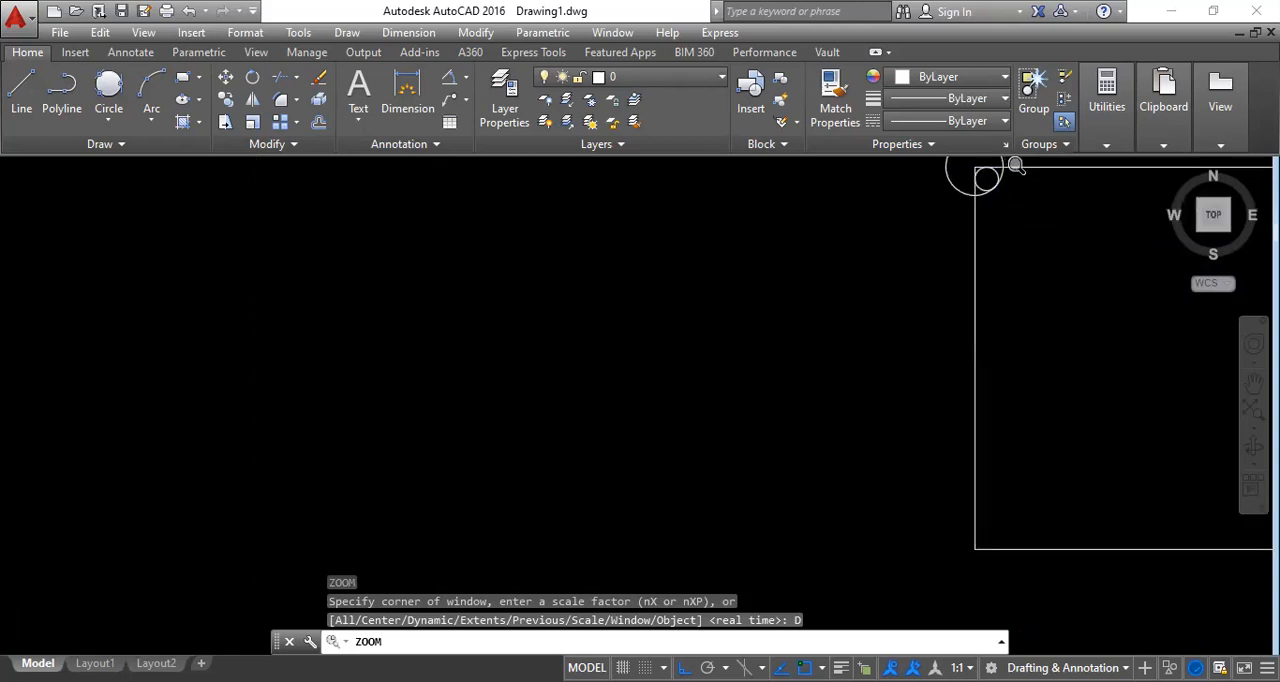
key("Return")
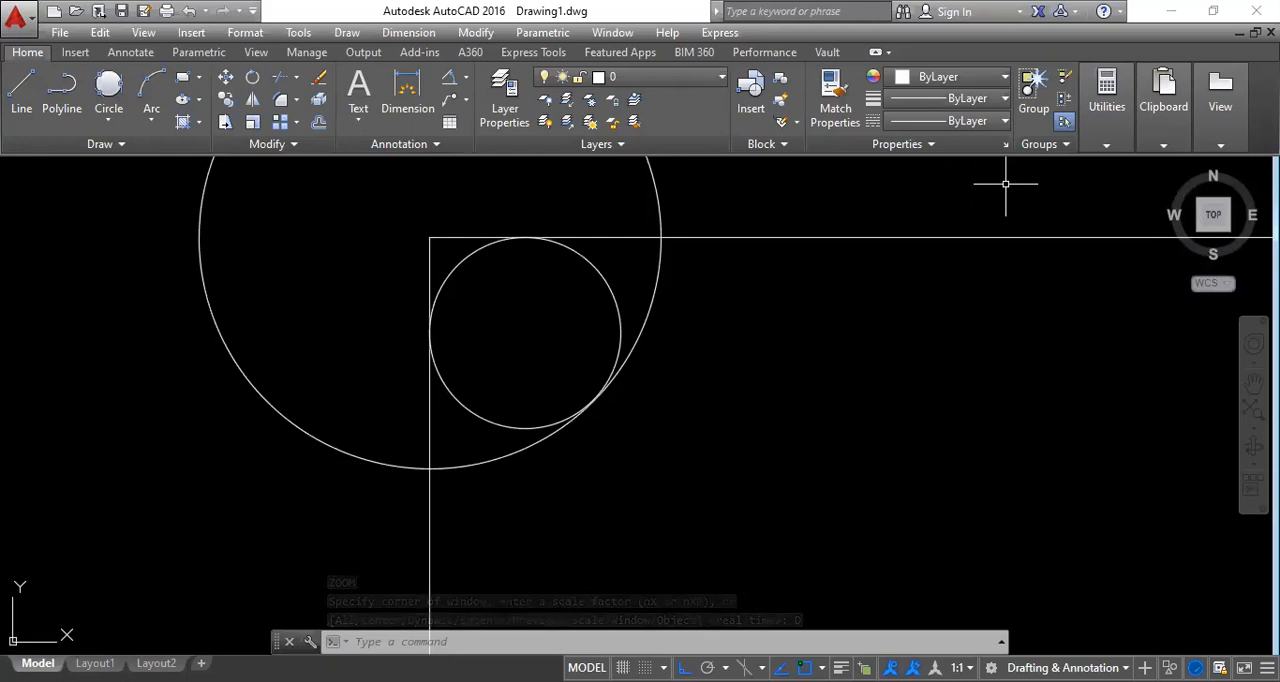
key("Escape")
Bring the whole drawing back into view and apply Zoom Scale with a factor of 0.5.
scroll(675, 463, "down", 5)
scroll(990, 550, "down", 6)
middle_click_drag(1000, 543, 657, 400)
scroll(565, 398, "up", 2)
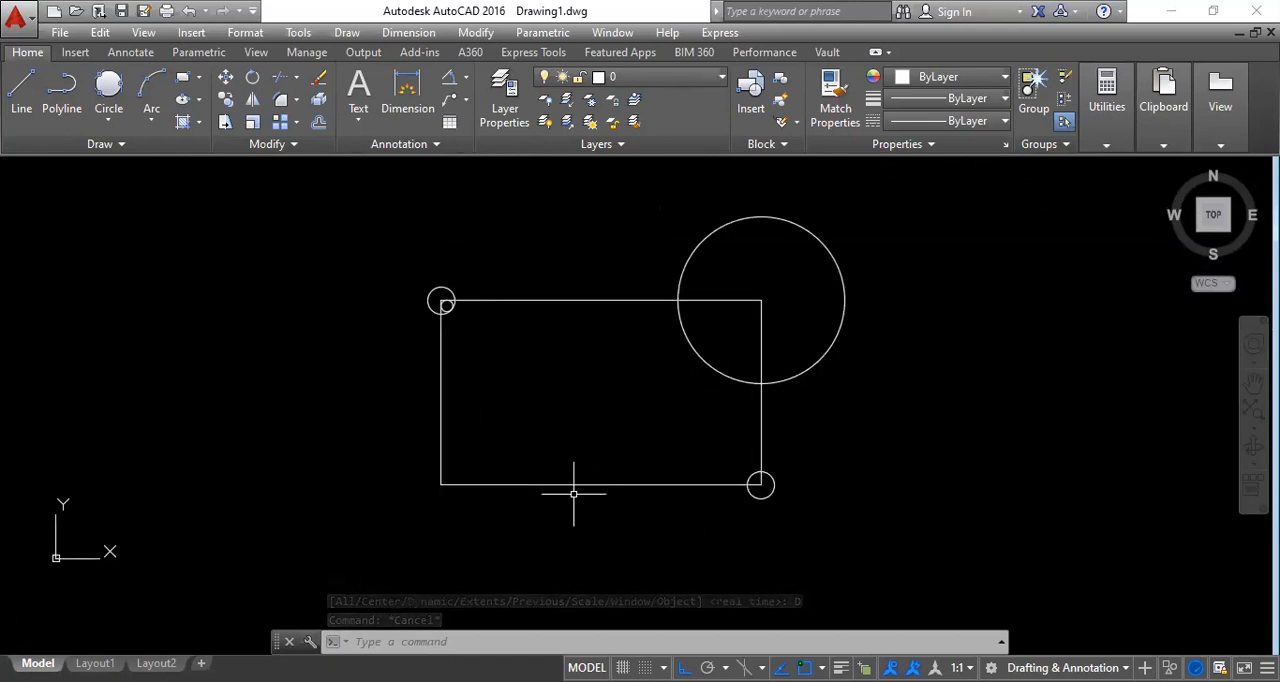
scroll(640, 415, "down", 2)
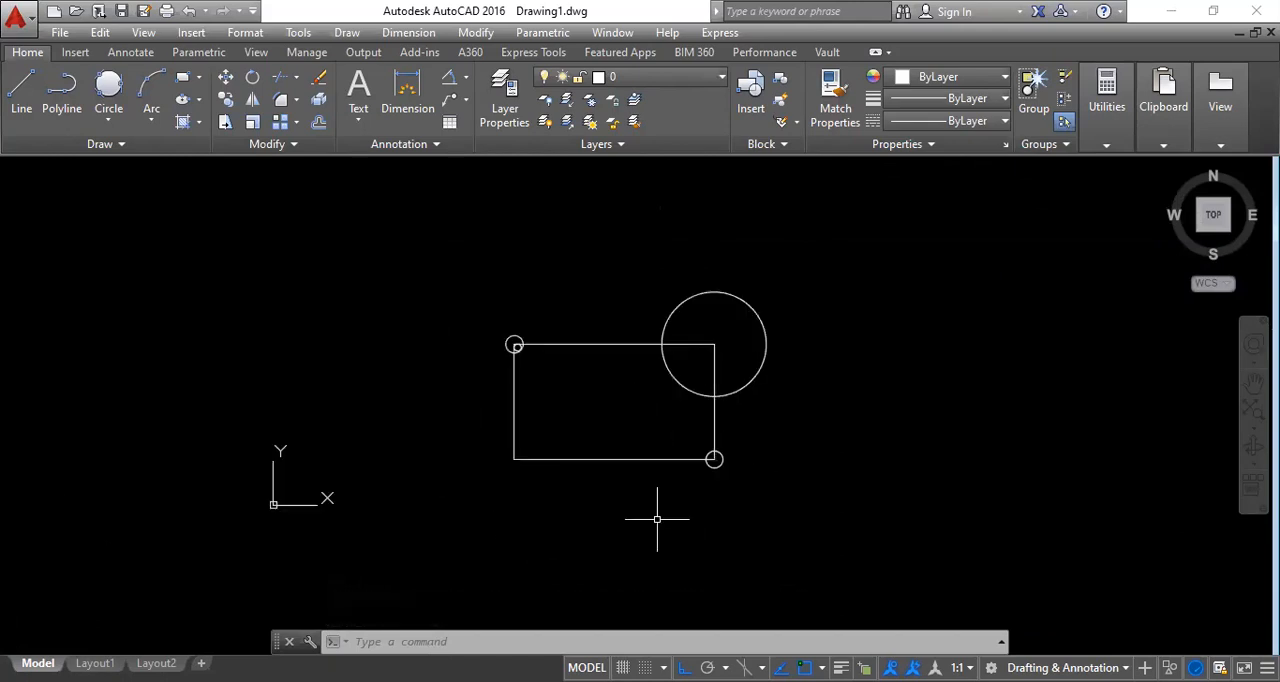
type("z")
key("Return")
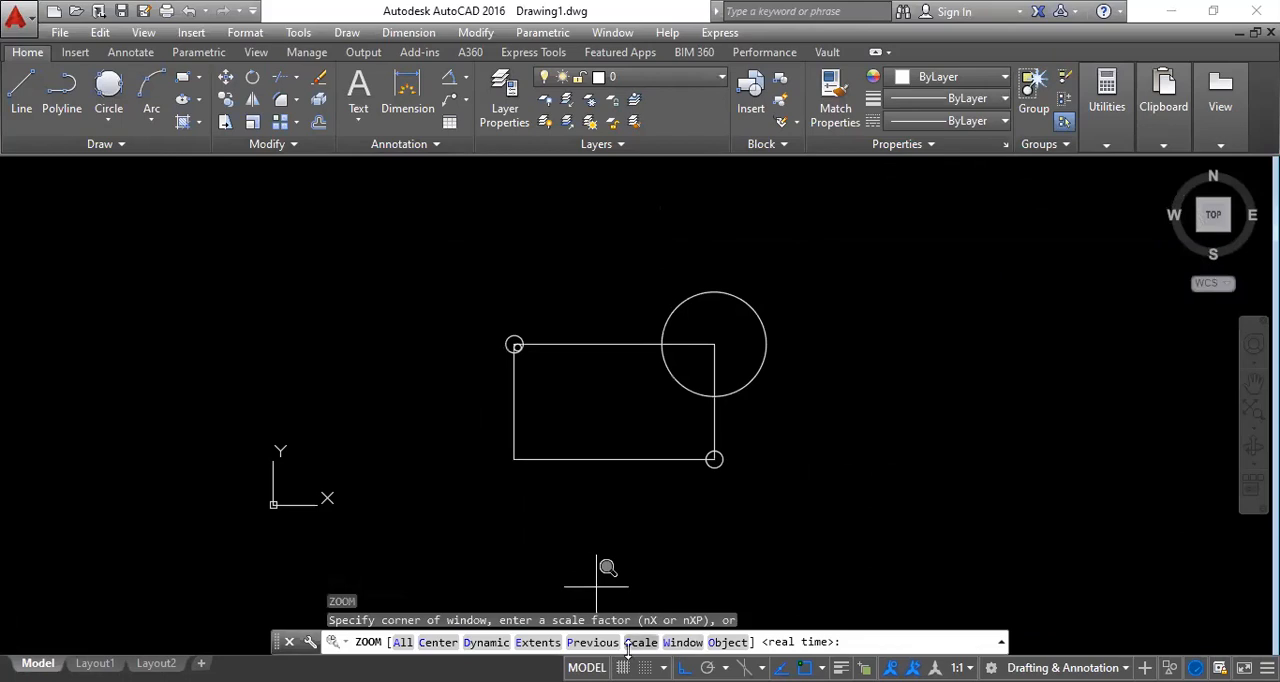
type("s")
key("Return")
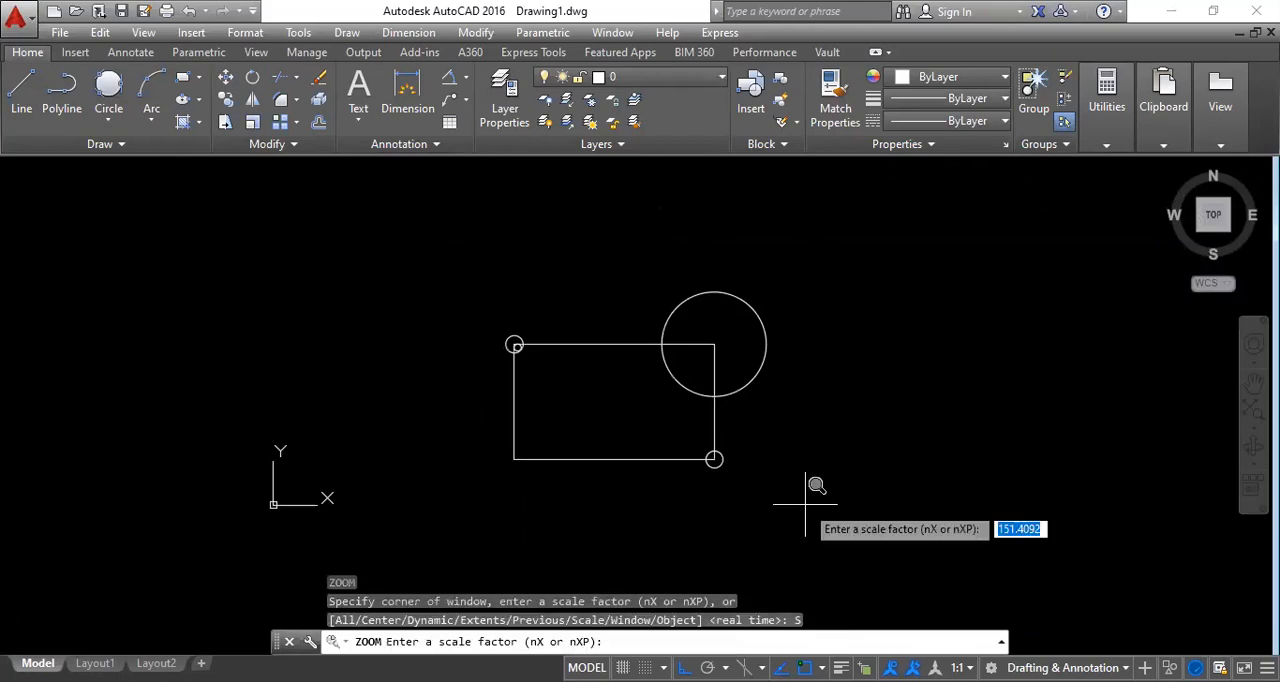
key("BackSpace")
type("0.5")
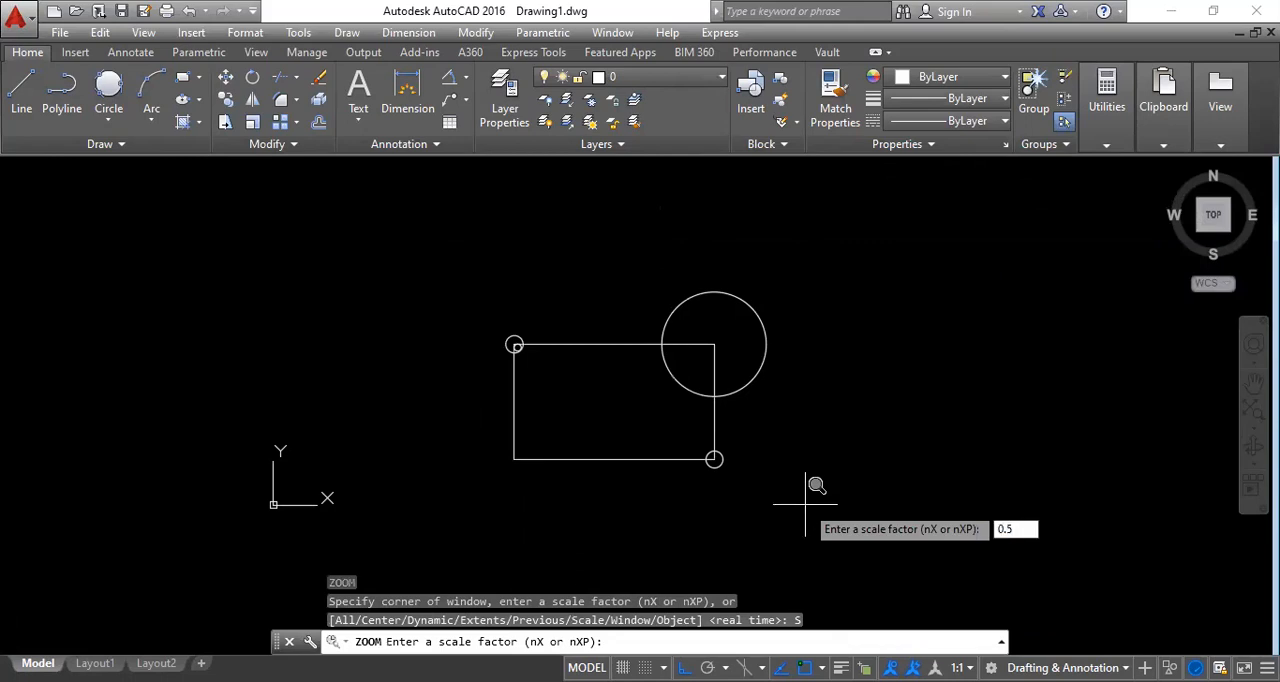
key("Return")
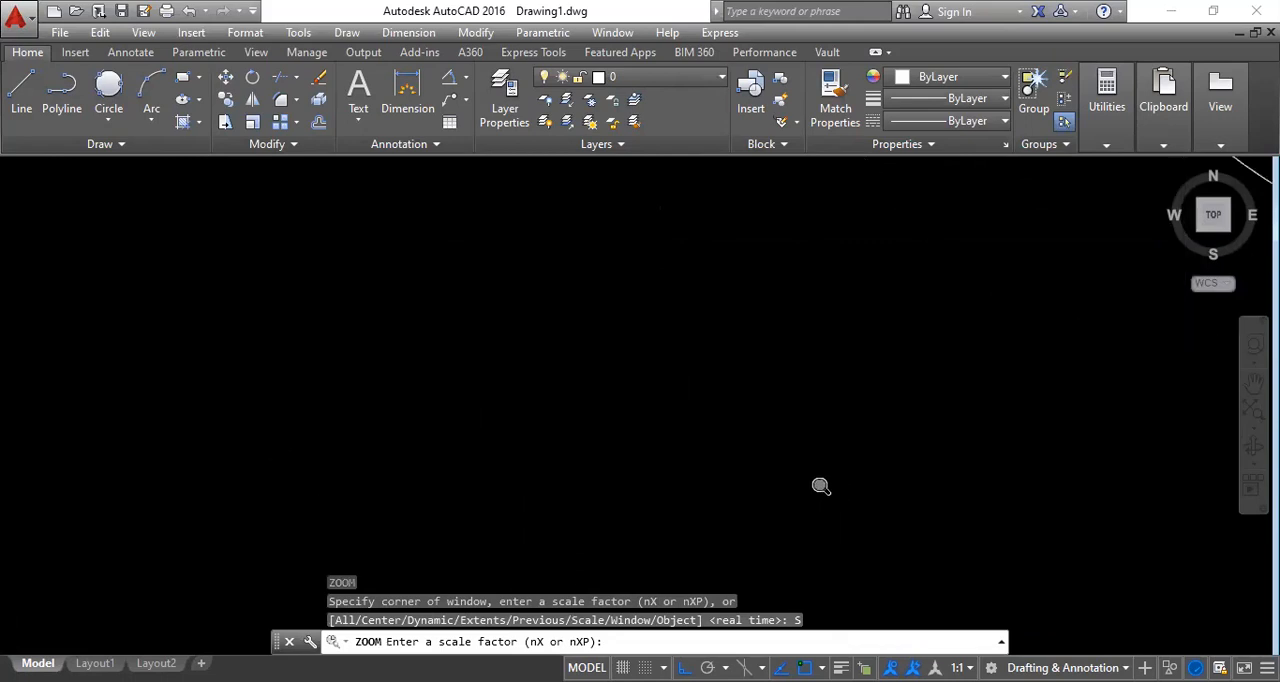
Bring the whole rectangle back into view and apply Zoom Scale with a factor of 2.
scroll(754, 486, "down", 5)
key("Escape")
key("Escape")
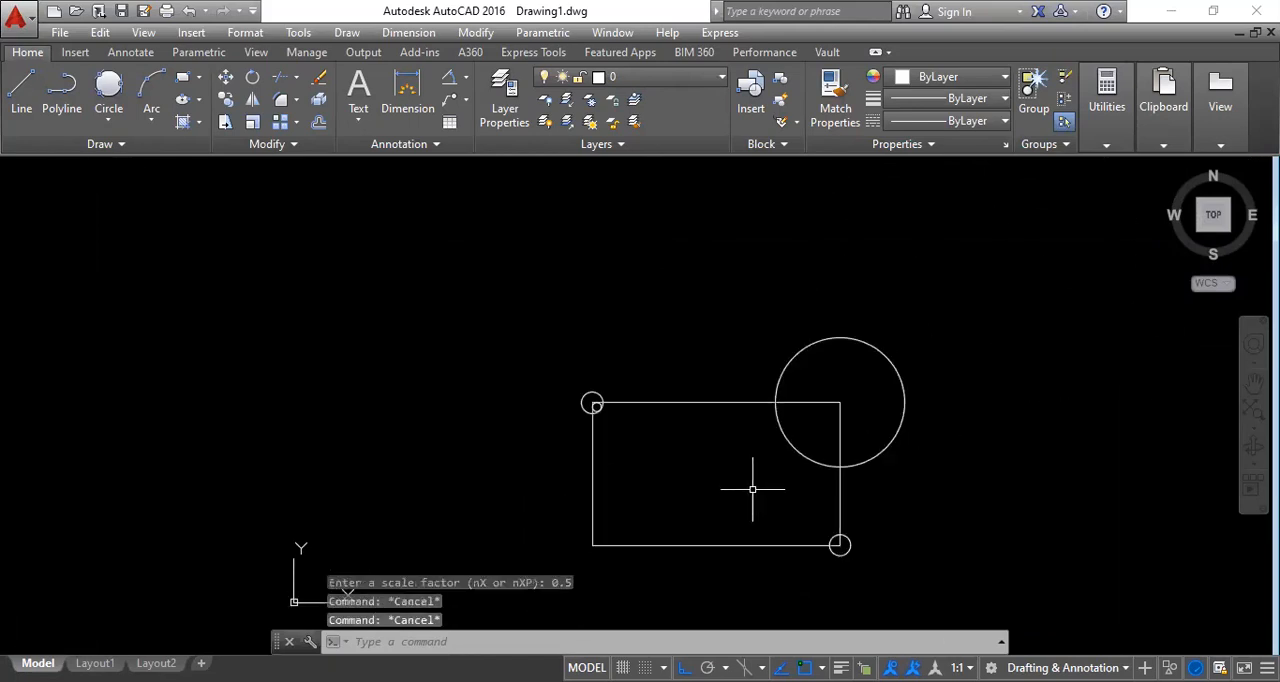
type("z")
key("Return")
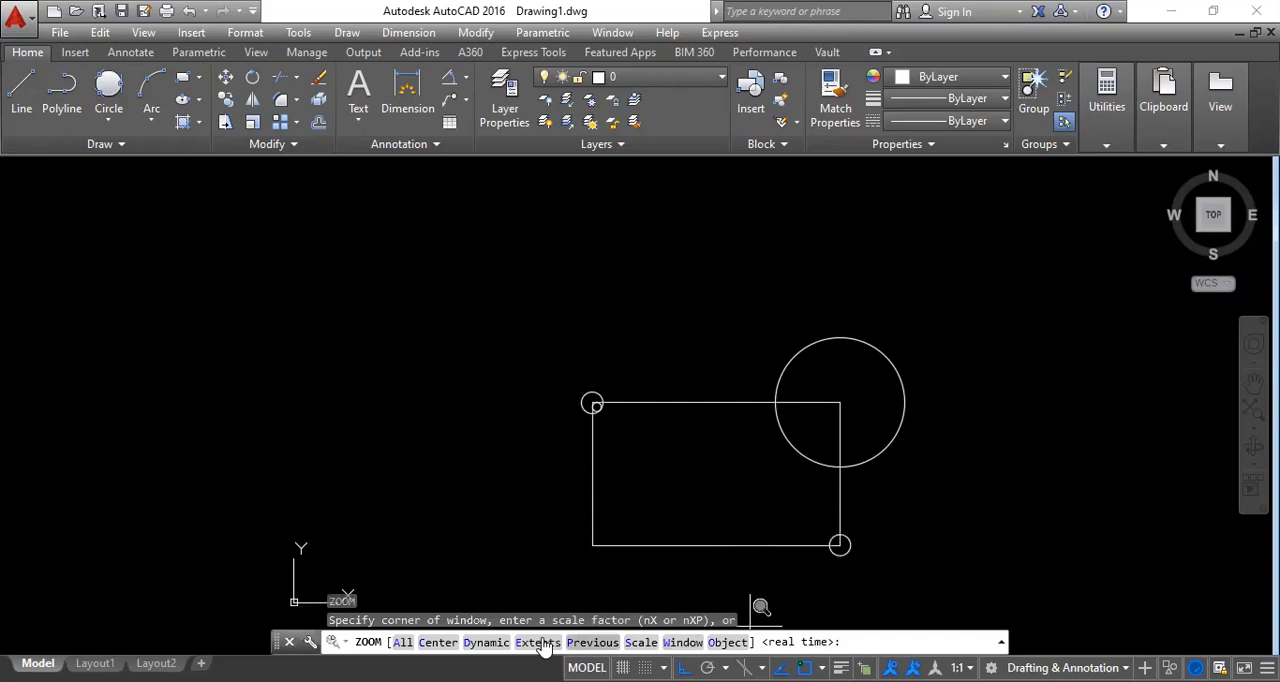
left_click(641, 642)
type("2")
key("Return")
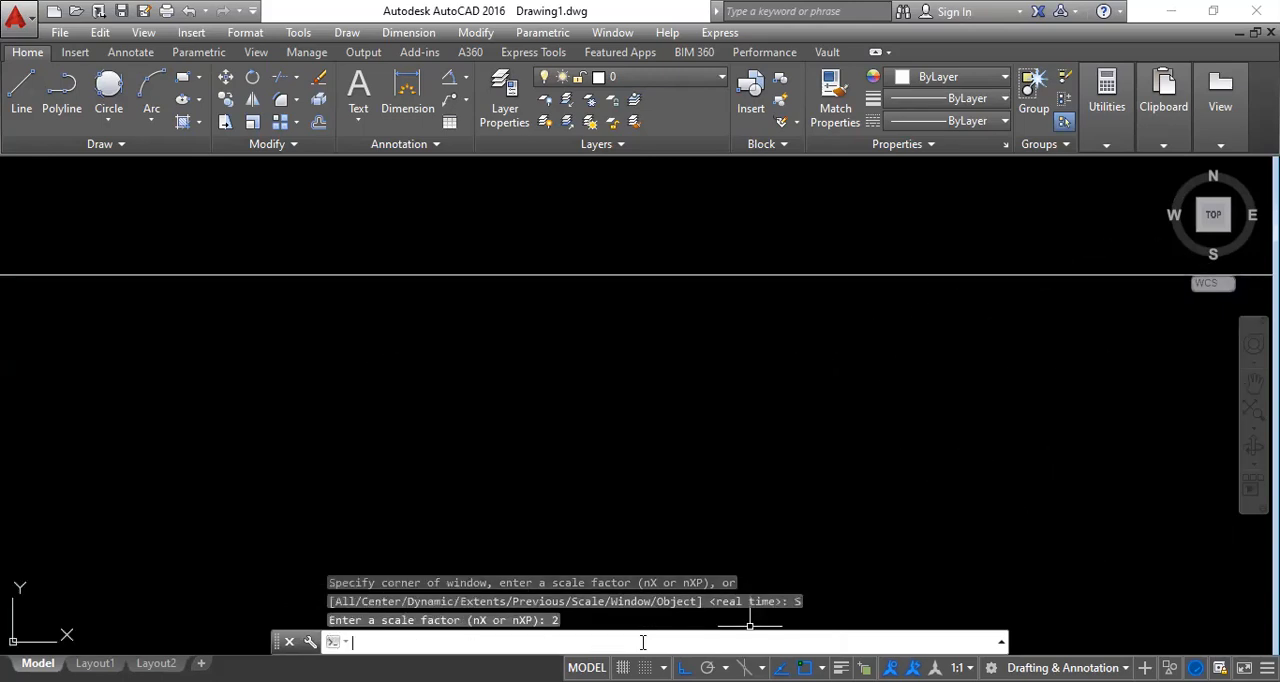
Erase the rectangle and all of its corner circles from the drawing.
scroll(743, 420, "down", 8)
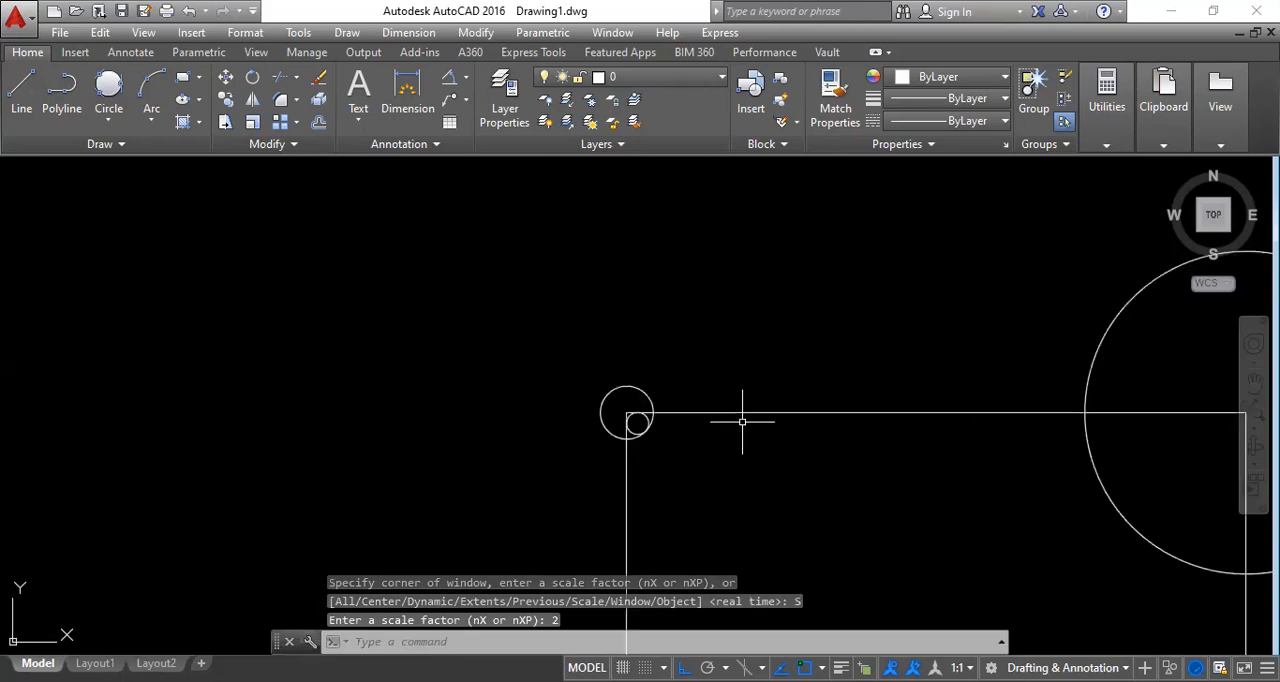
middle_click_drag(860, 474, 540, 277)
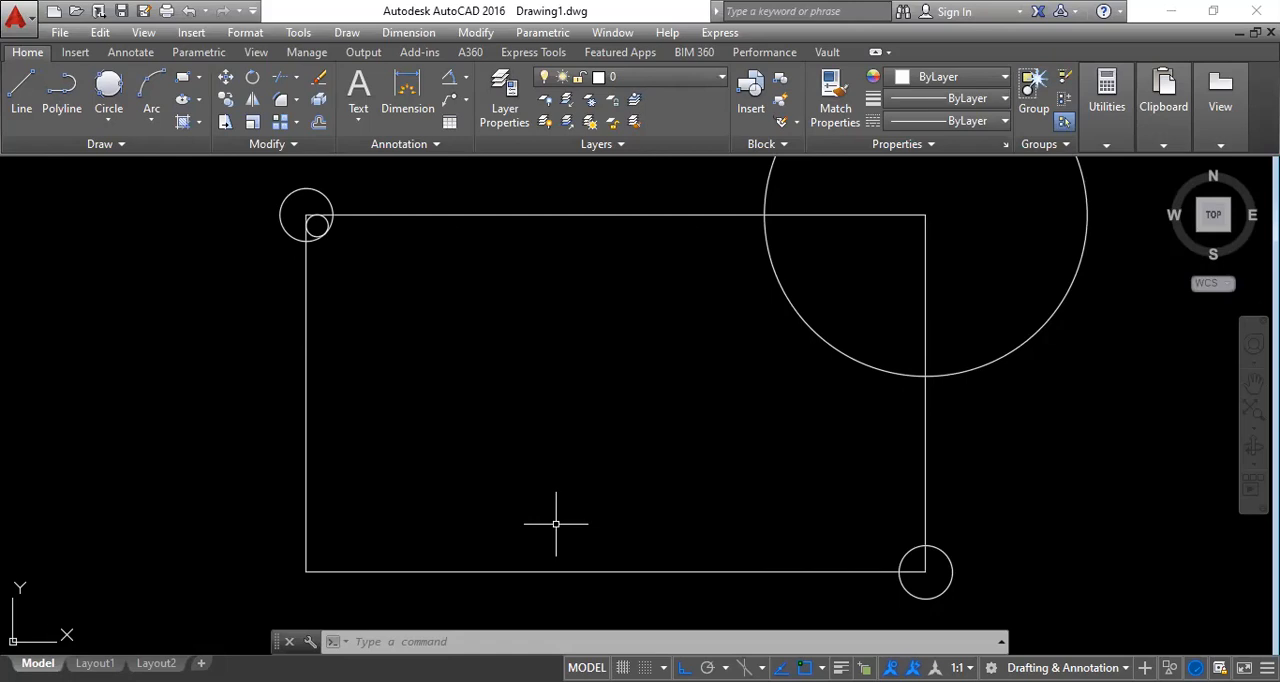
scroll(690, 415, "down", 2)
left_click(1010, 519)
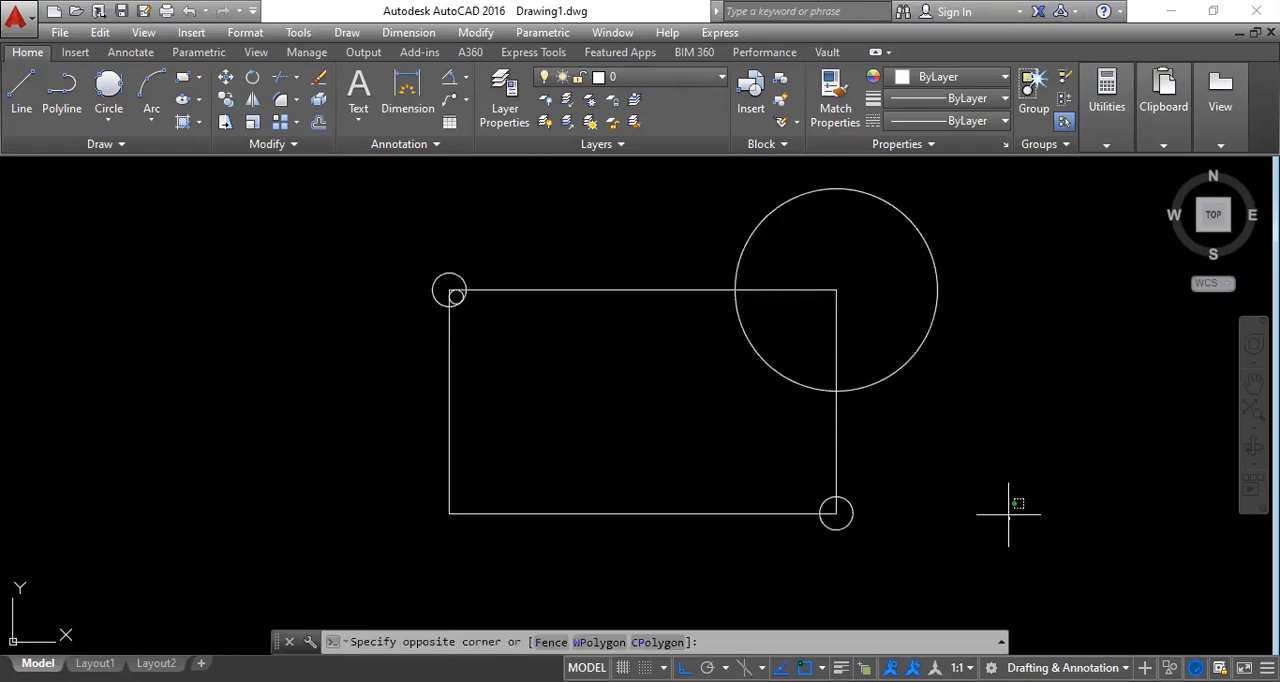
left_click(618, 290)
key("Delete")
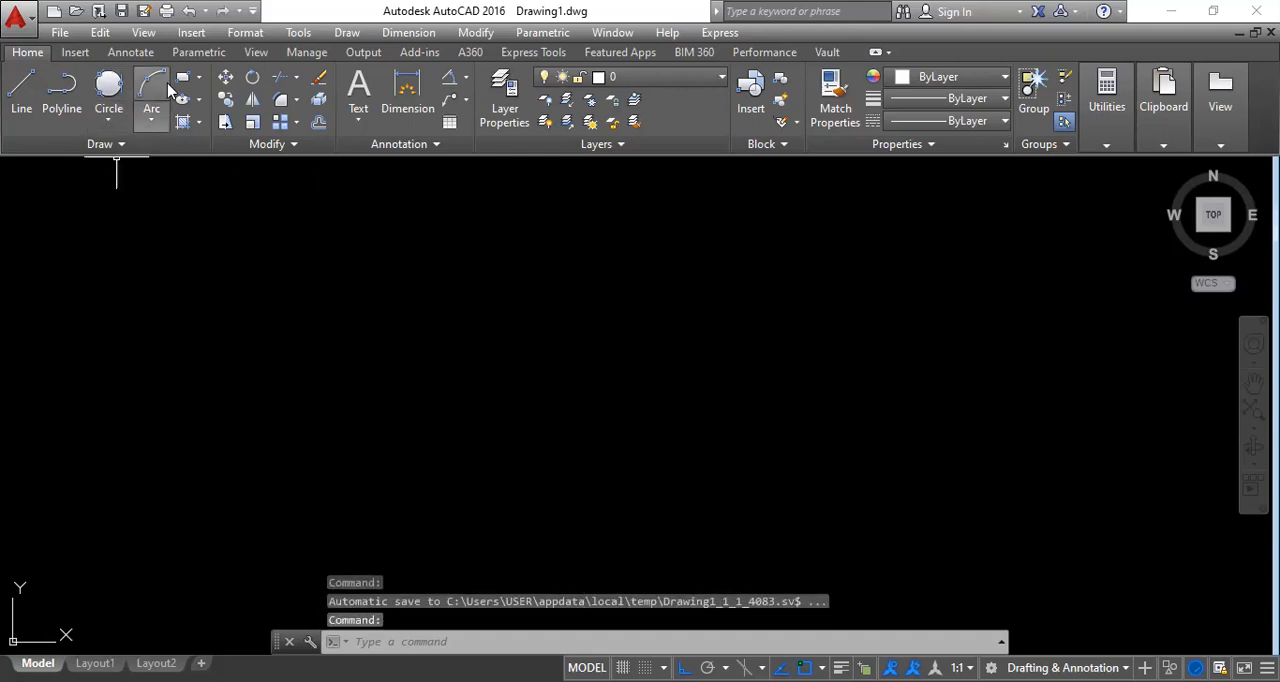
Draw a six-sided polygon inscribed in a circle of radius 5 in the empty drawing area.
left_click(199, 78)
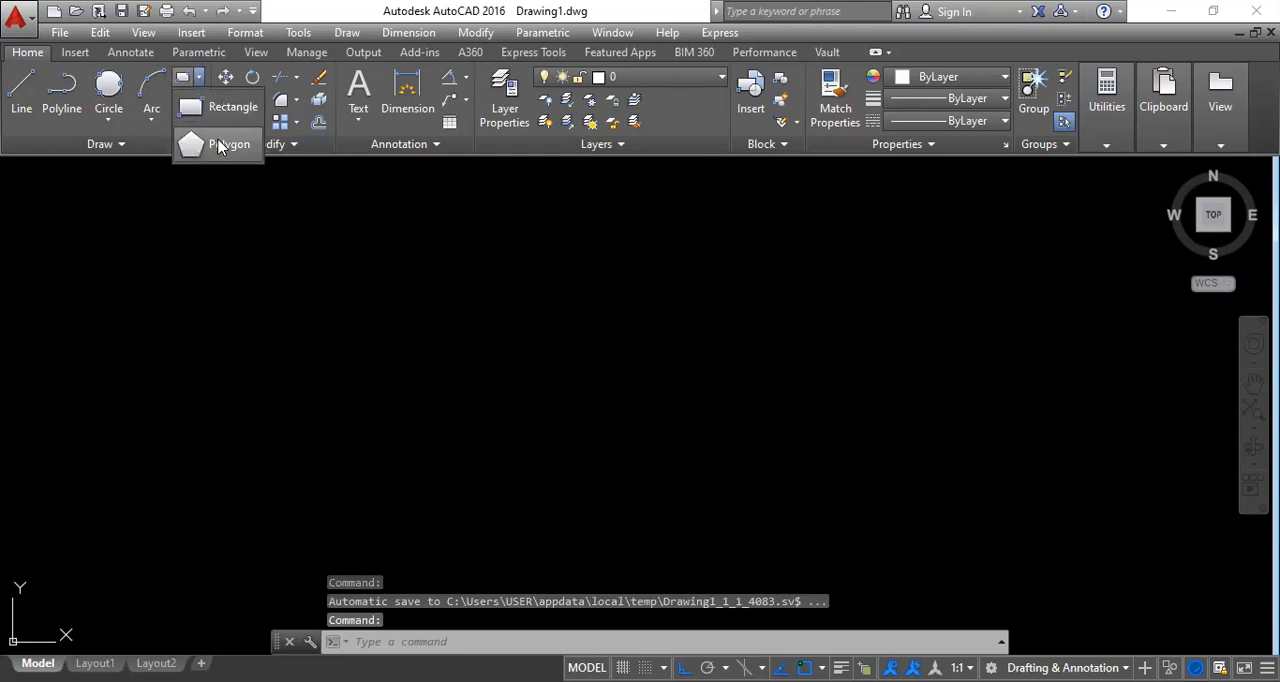
left_click(210, 140)
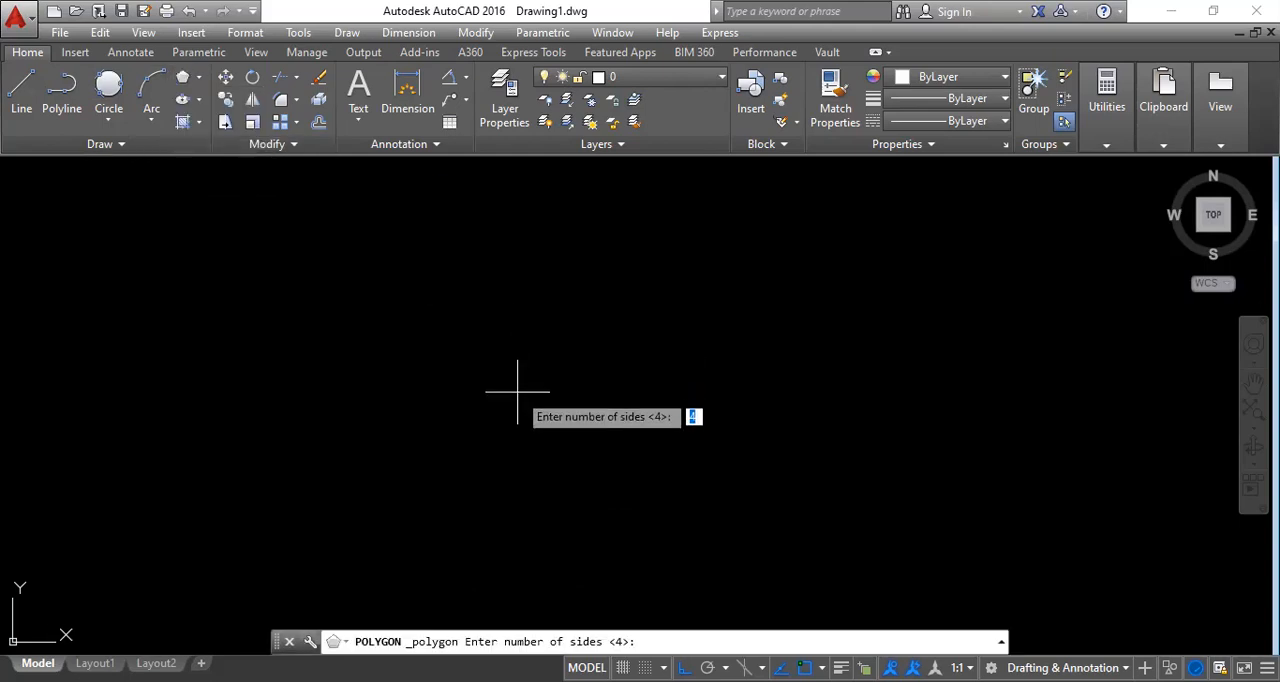
type("6")
key("Return")
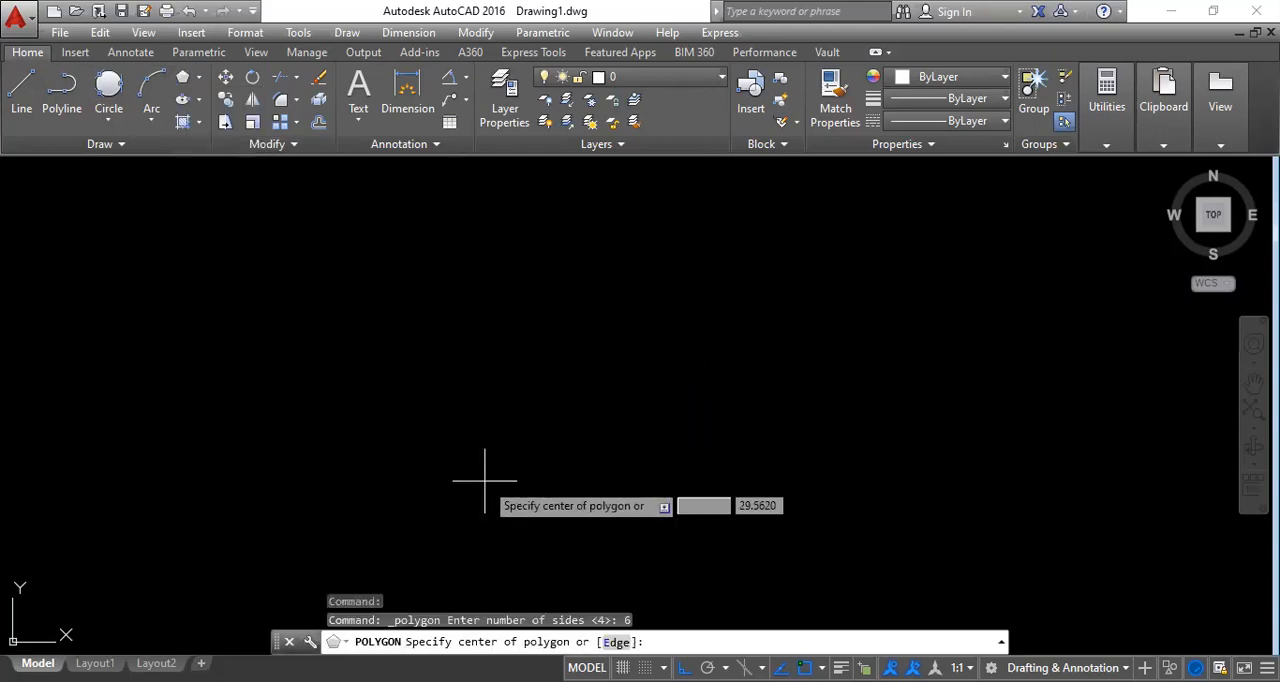
left_click(356, 342)
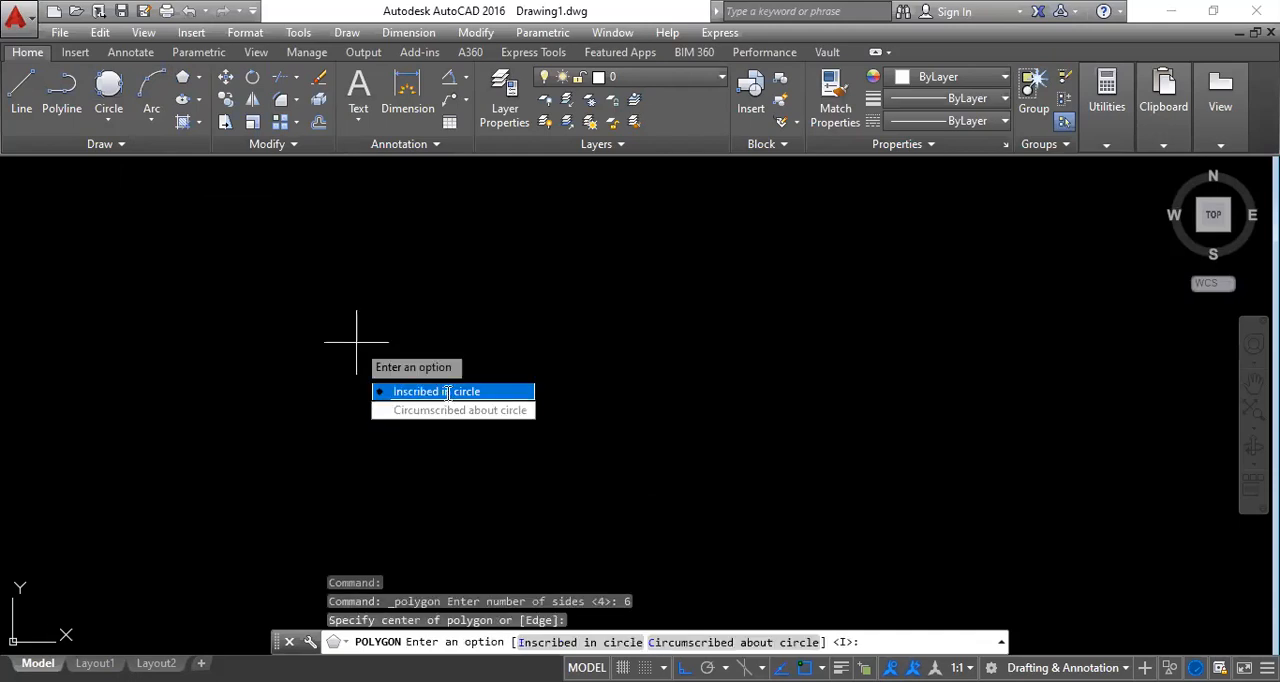
key("Return")
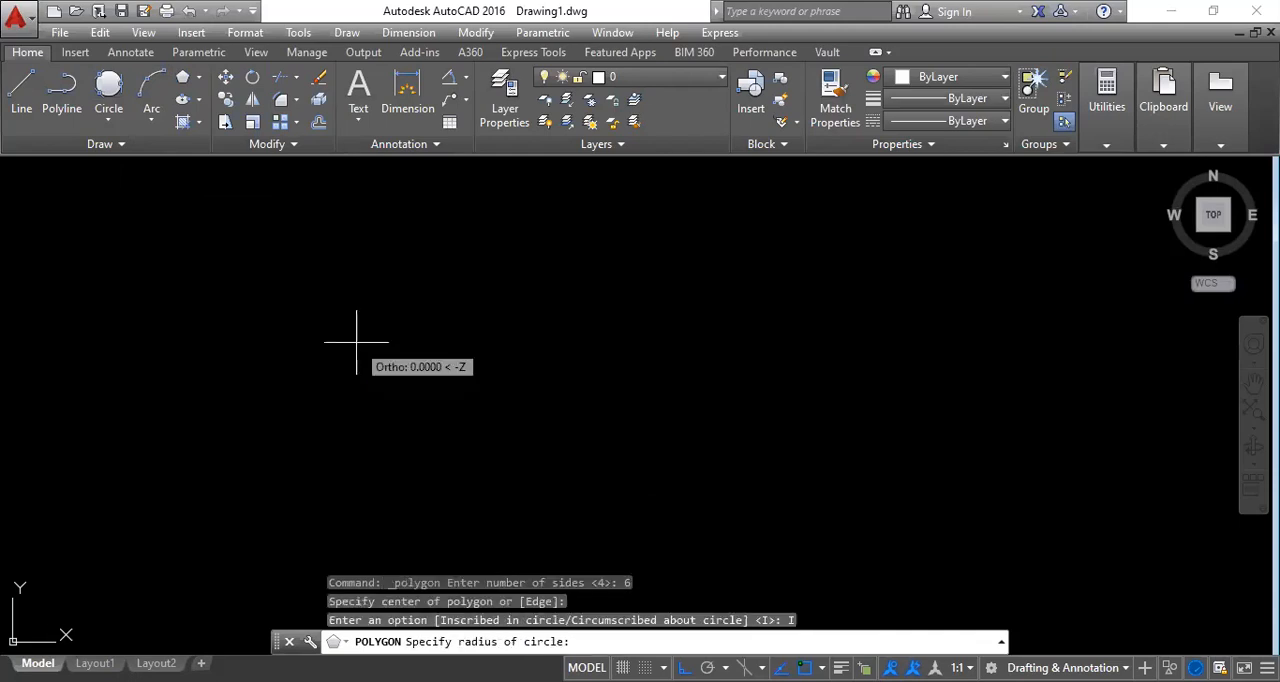
type("5")
key("Return")
Draw a circle of radius 2.5 centred inside the radius-5 hexagon.
scroll(337, 324, "up", 5)
middle_click_drag(429, 399, 297, 361)
left_click(109, 119)
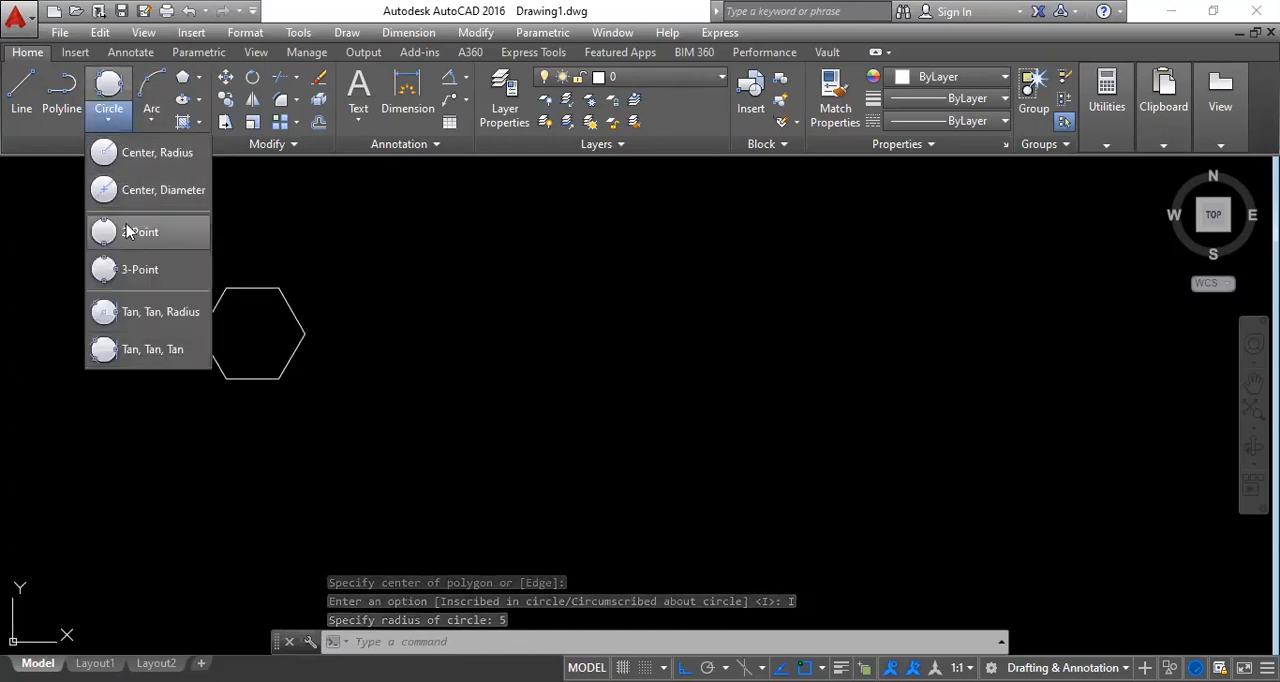
left_click(135, 160)
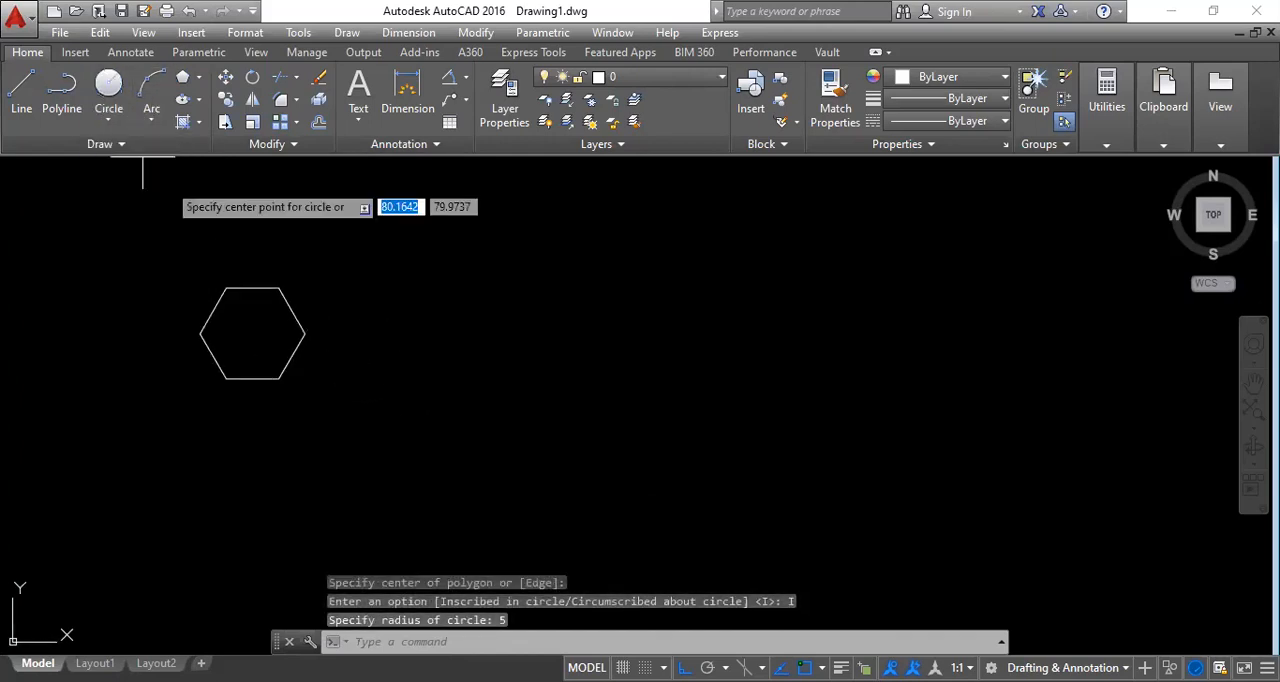
left_click(253, 333)
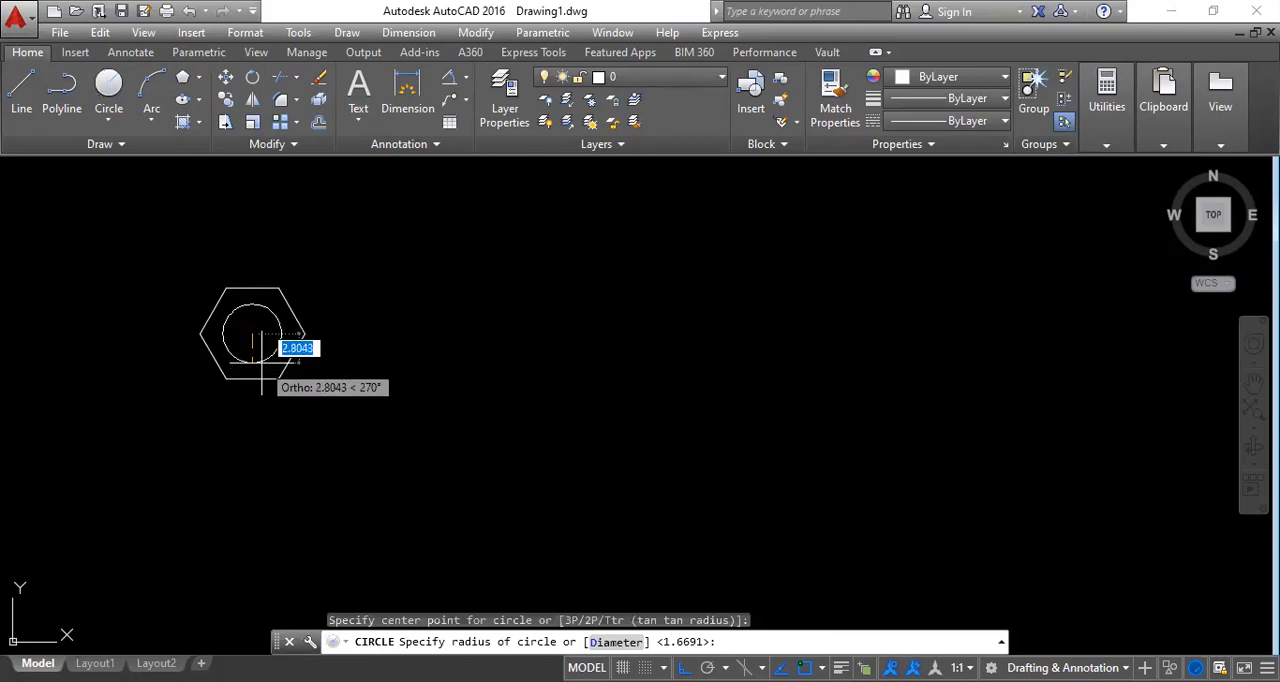
type("2.5")
key("Return")
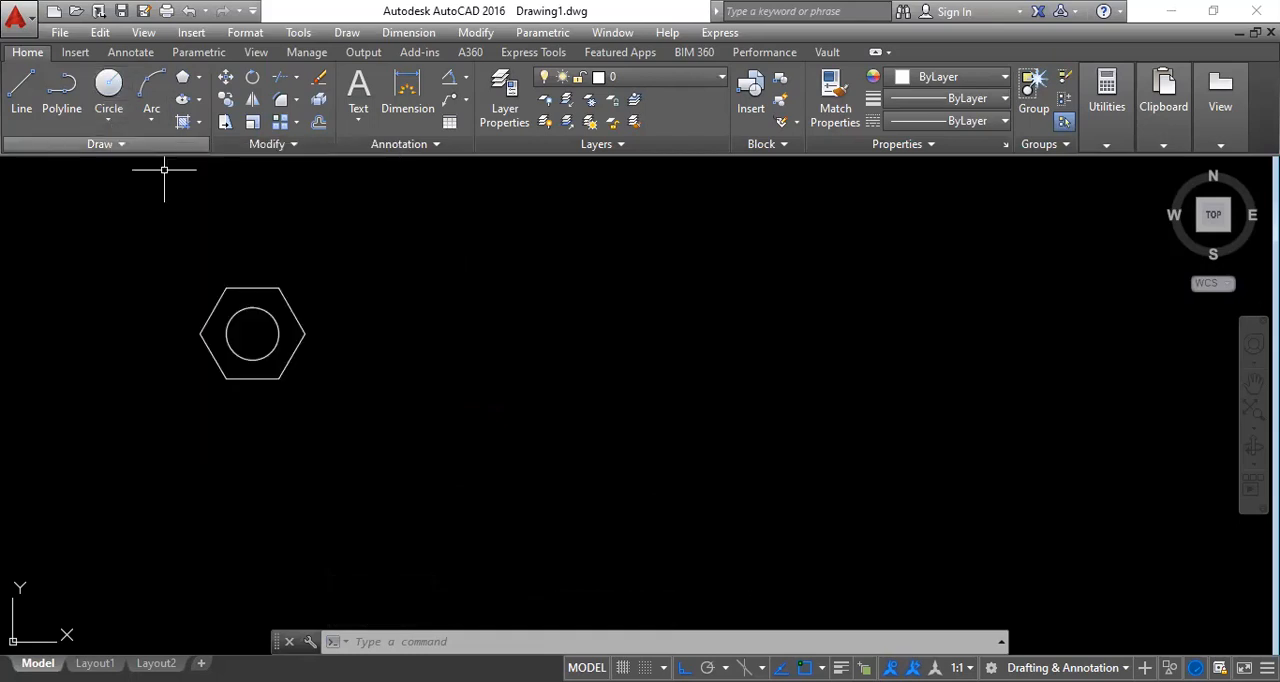
Draw a second hexagon, inscribed in a circle of radius 6, to the right of the first one.
left_click(182, 77)
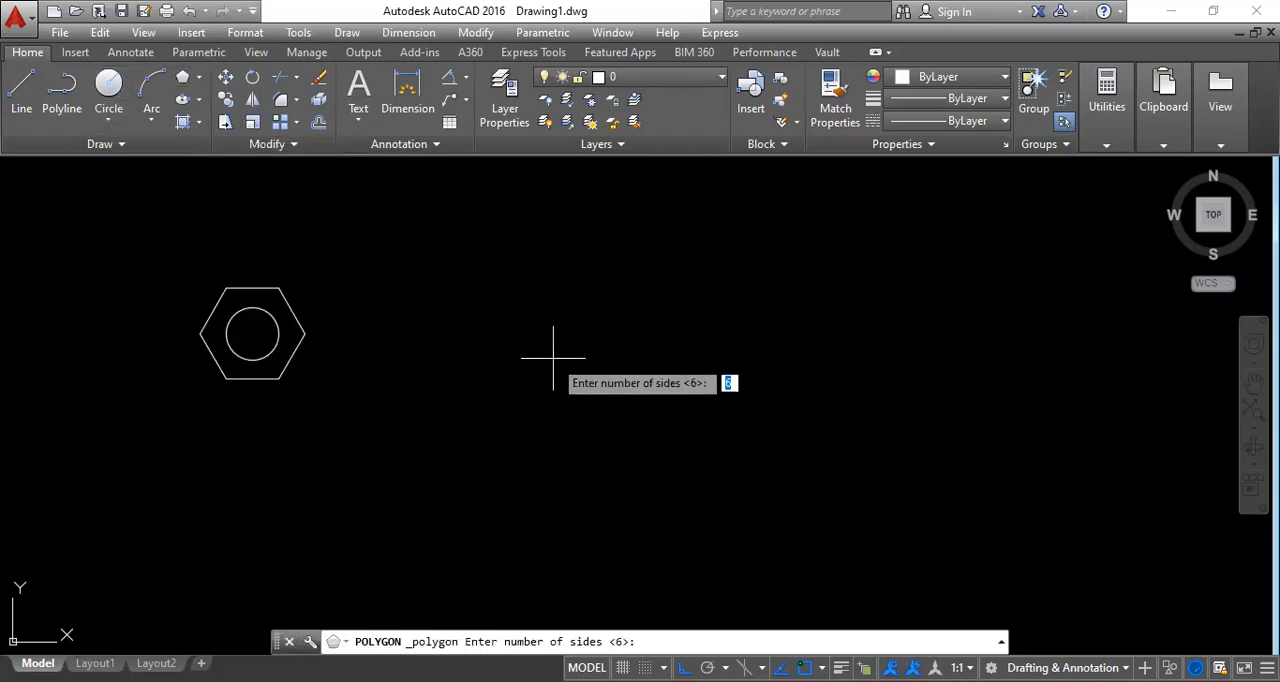
key("Return")
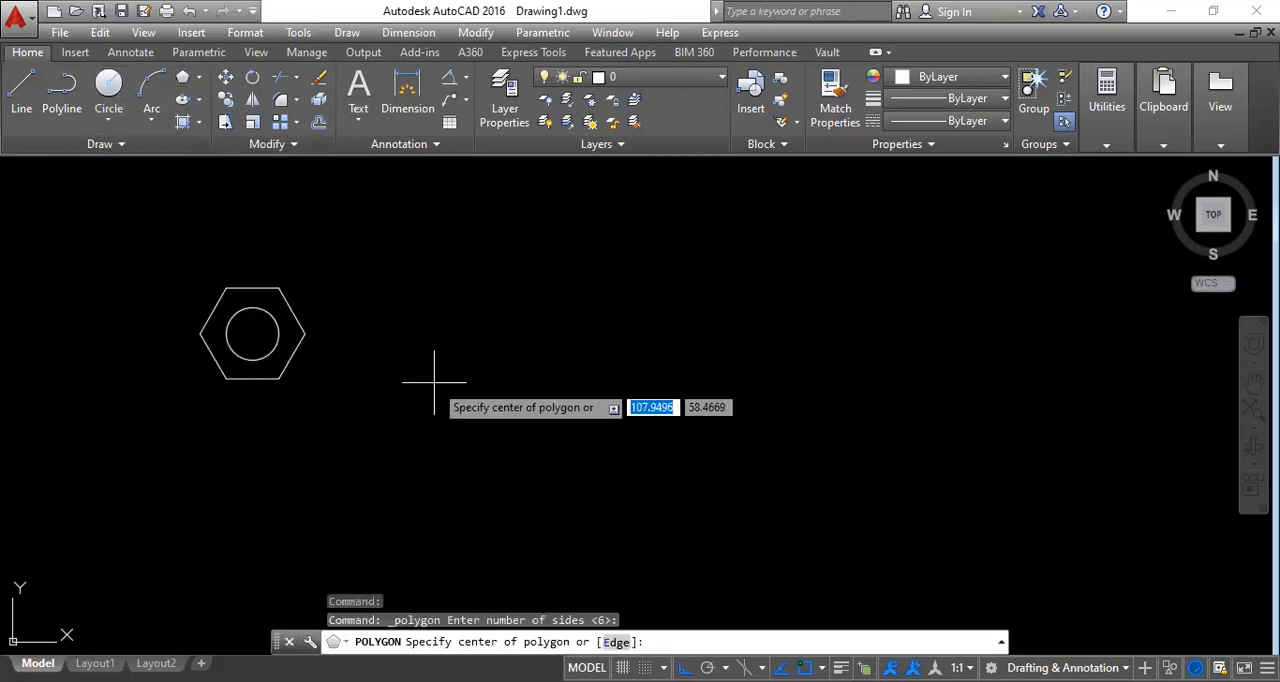
left_click(457, 321)
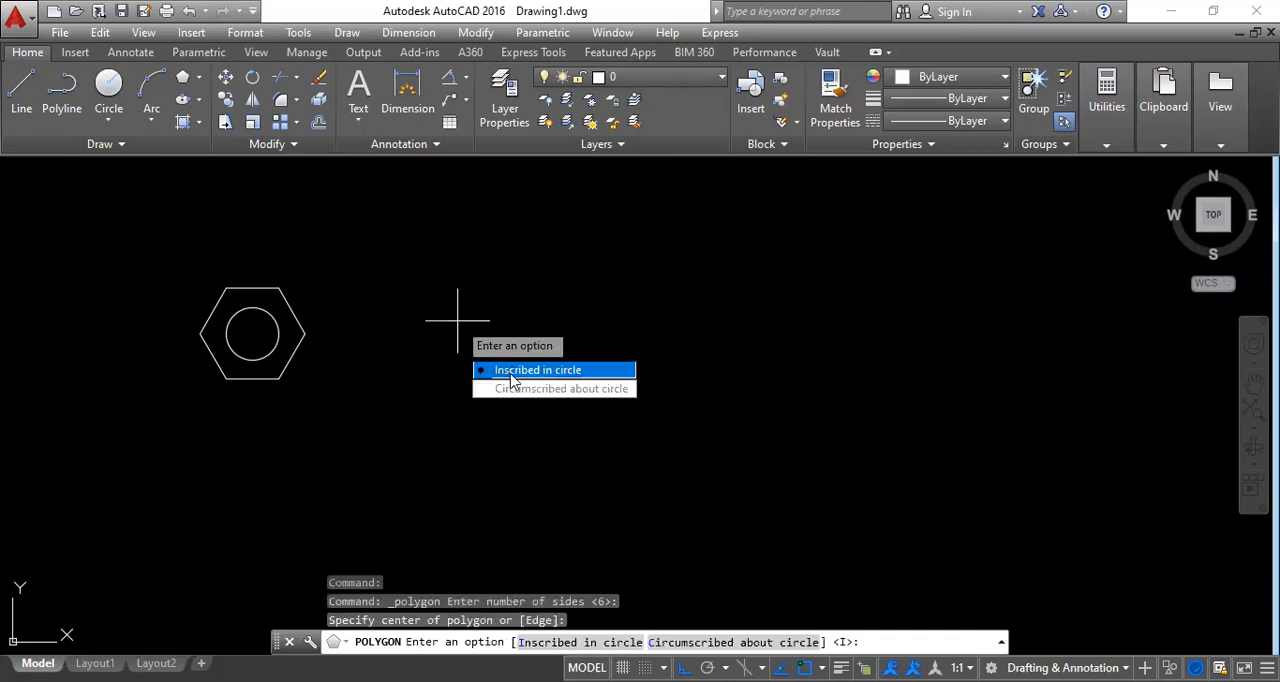
left_click(512, 372)
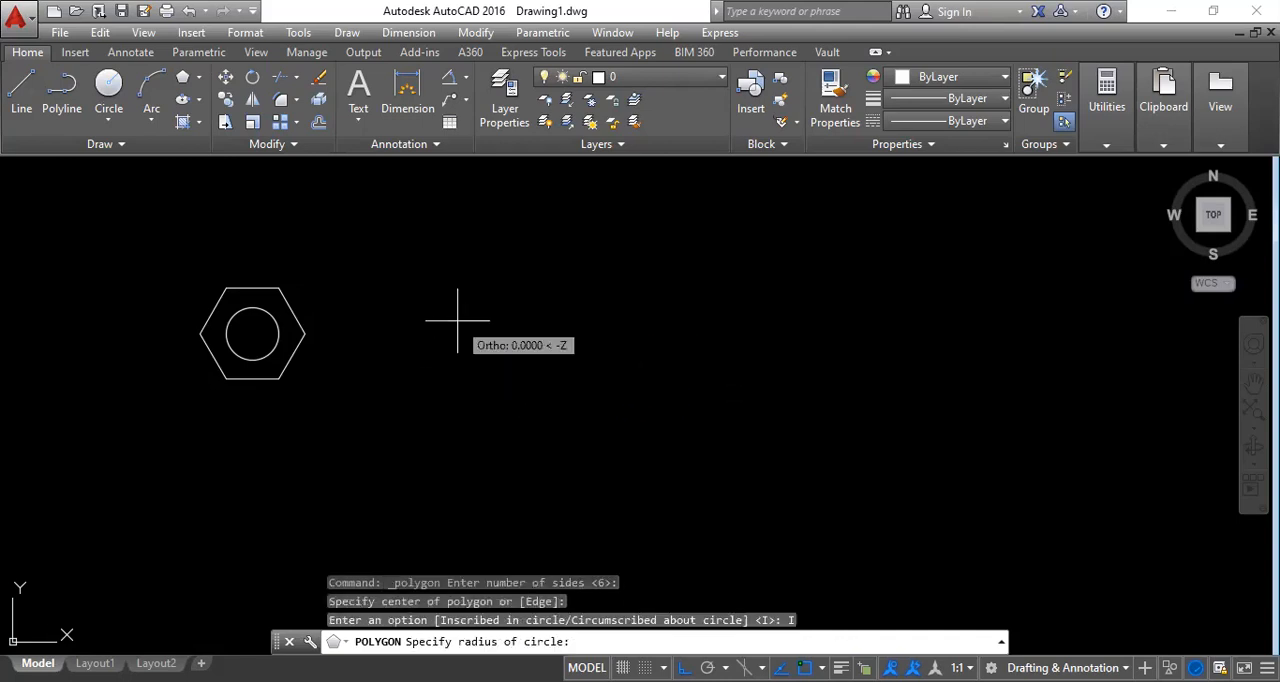
type("6")
key("Return")
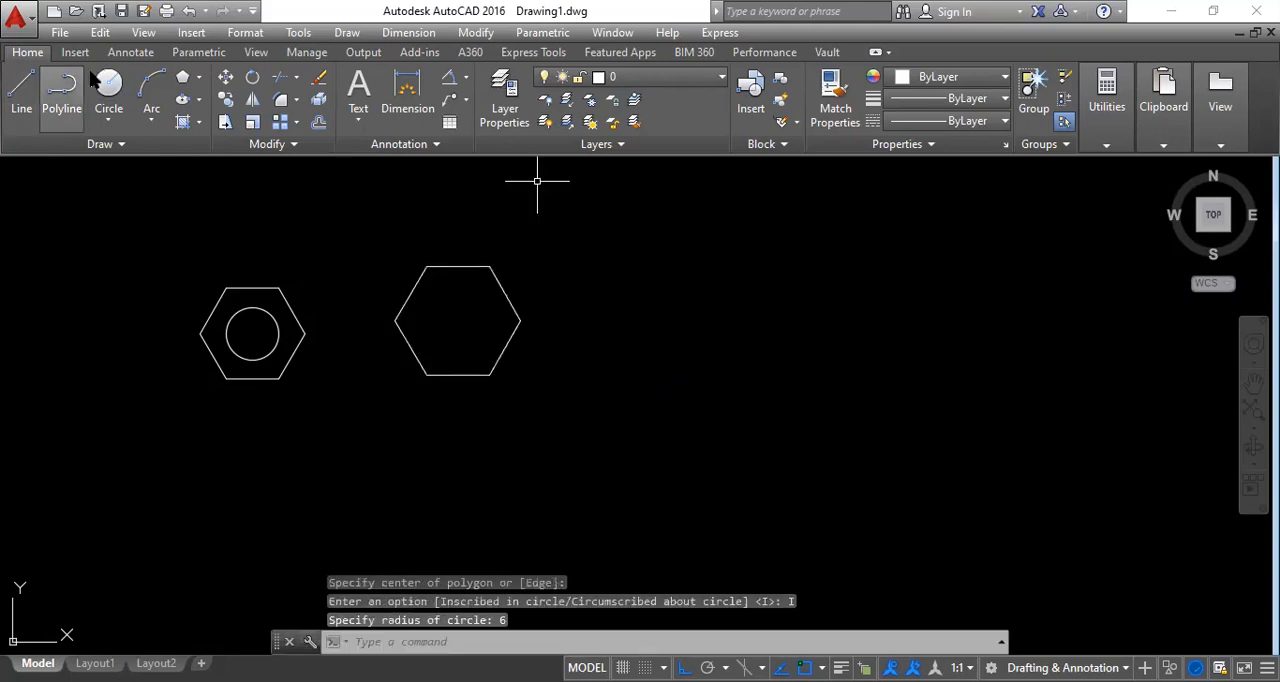
Draw a circle of radius 3 centred inside the second hexagon.
left_click(108, 85)
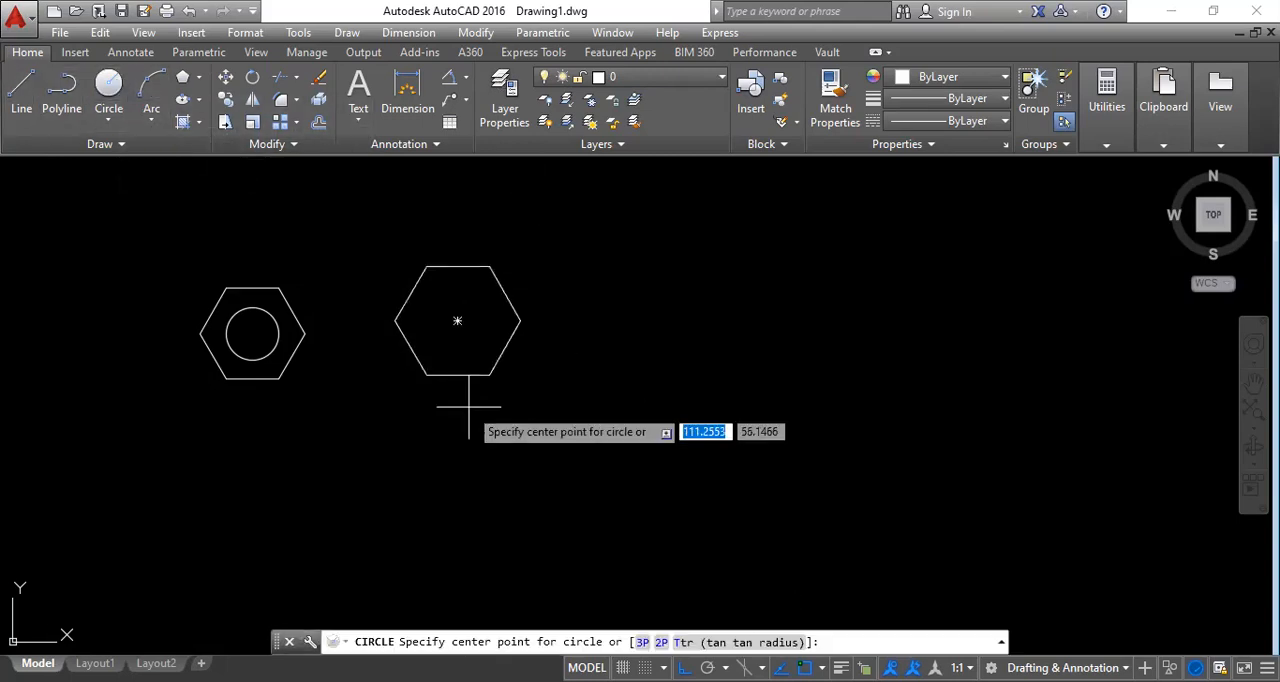
left_click(457, 321)
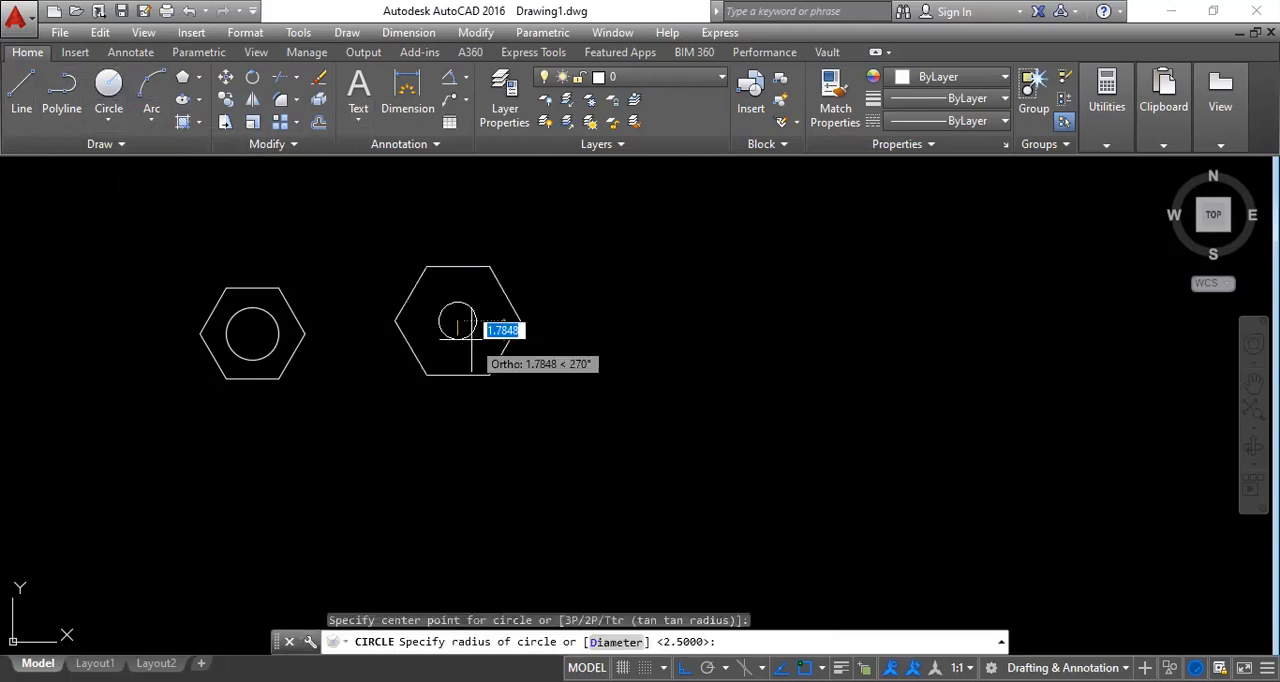
type("3")
key("Return")
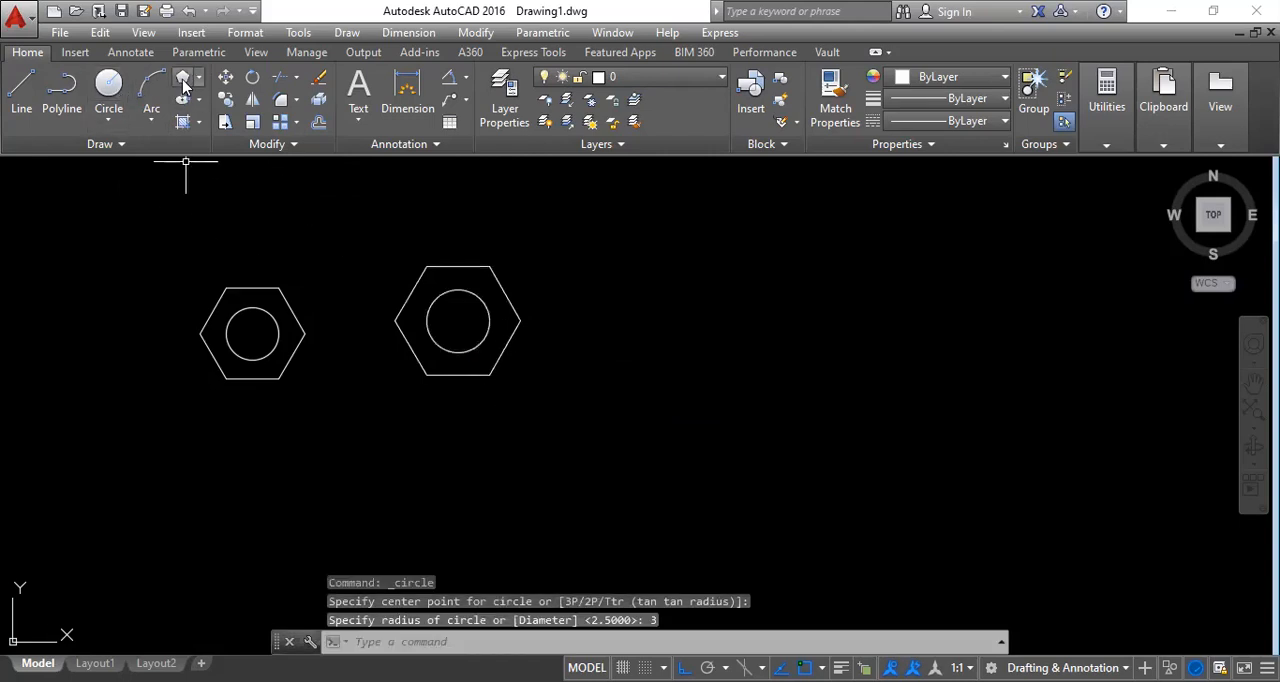
Draw a third hexagon, inscribed in a circle of radius 8, to the right of the second one.
left_click(182, 77)
key("Return")
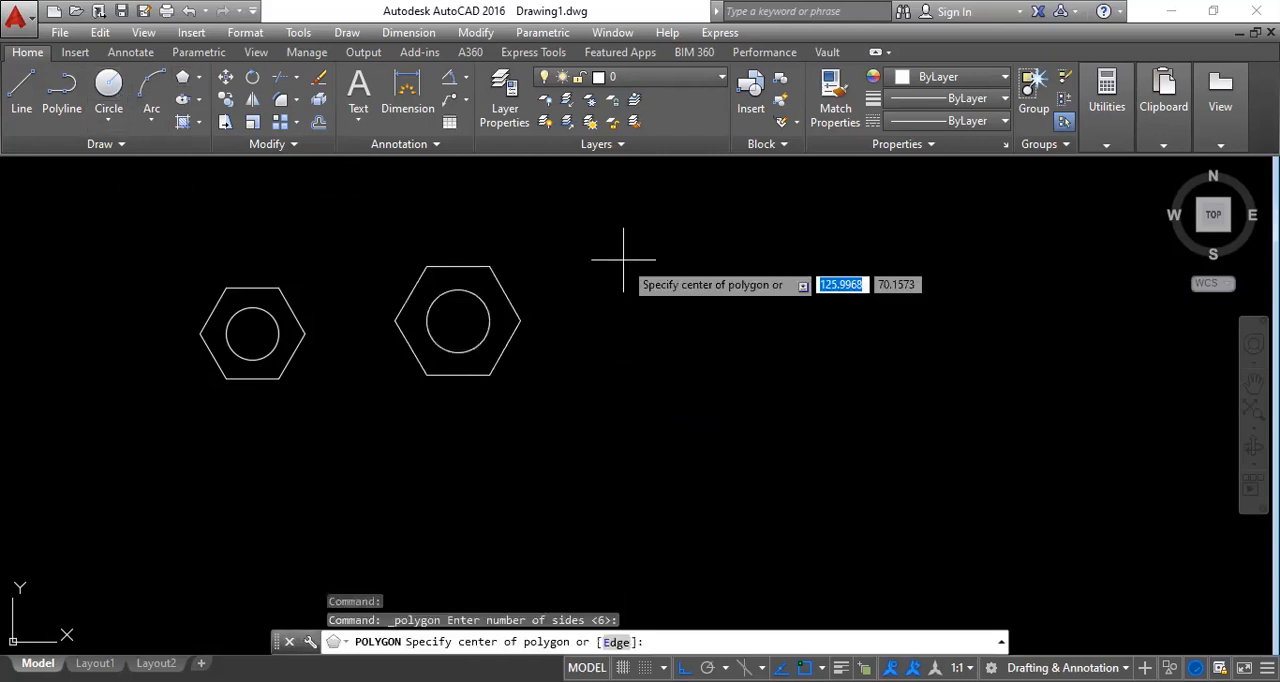
left_click(669, 311)
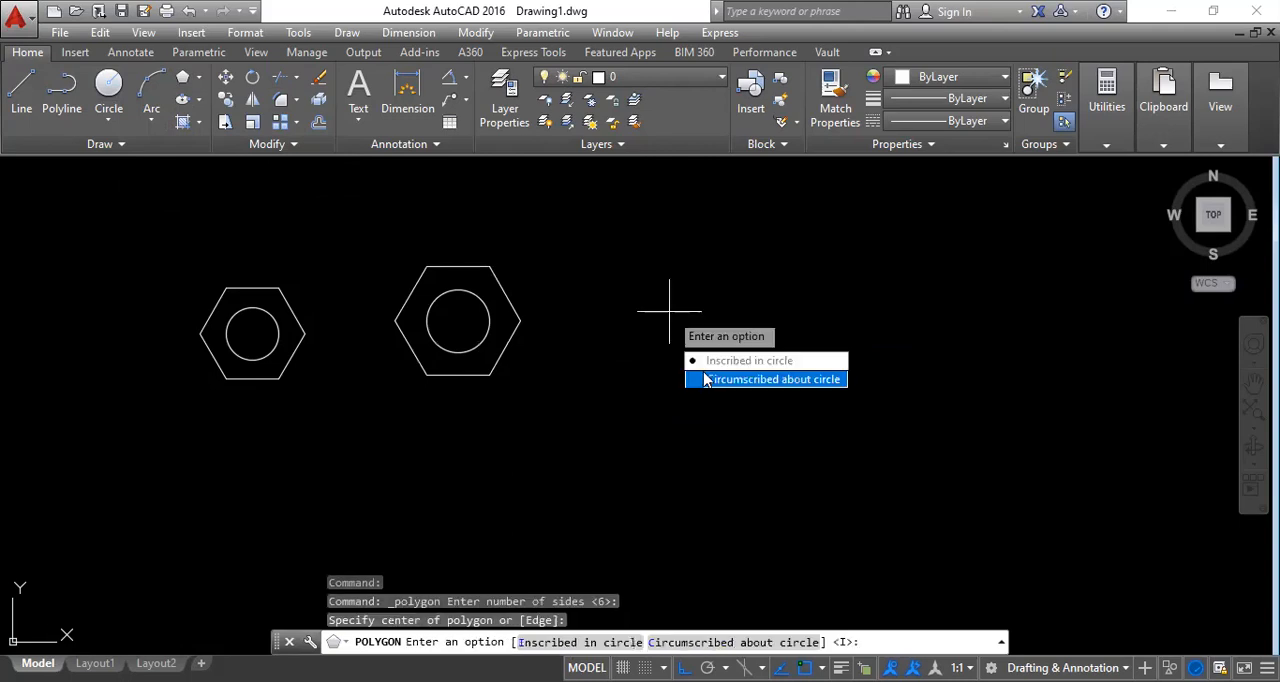
left_click(712, 362)
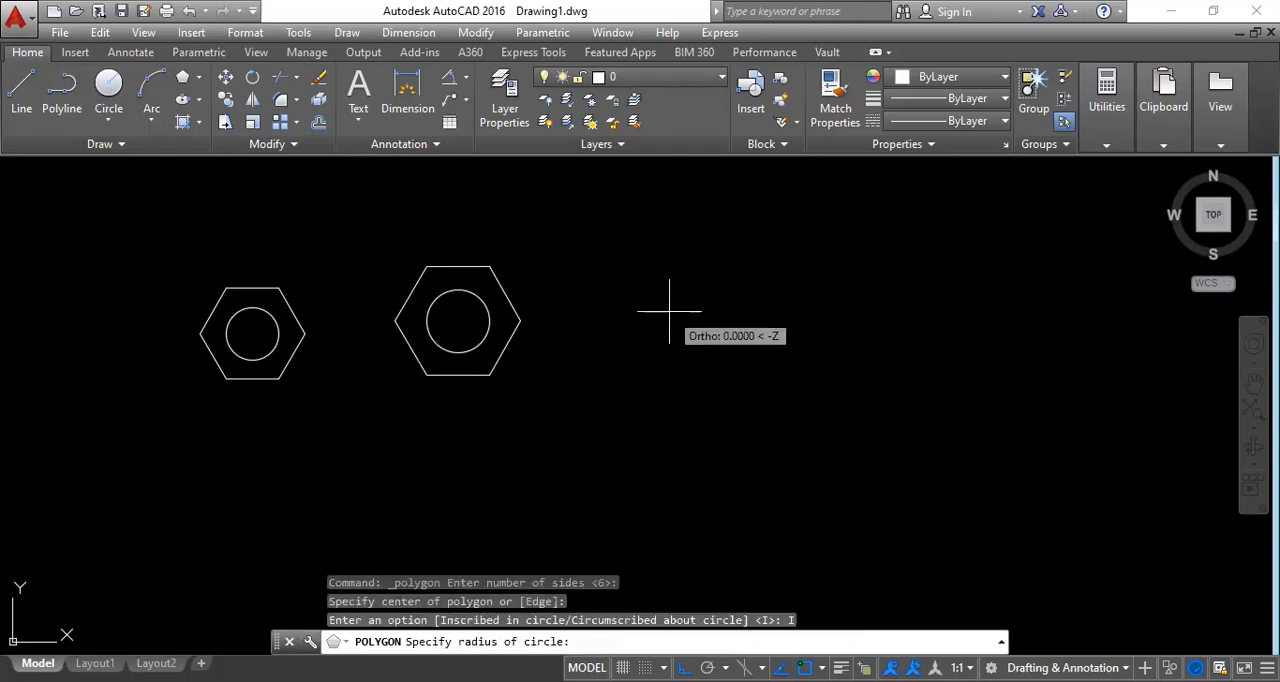
type("8")
key("Return")
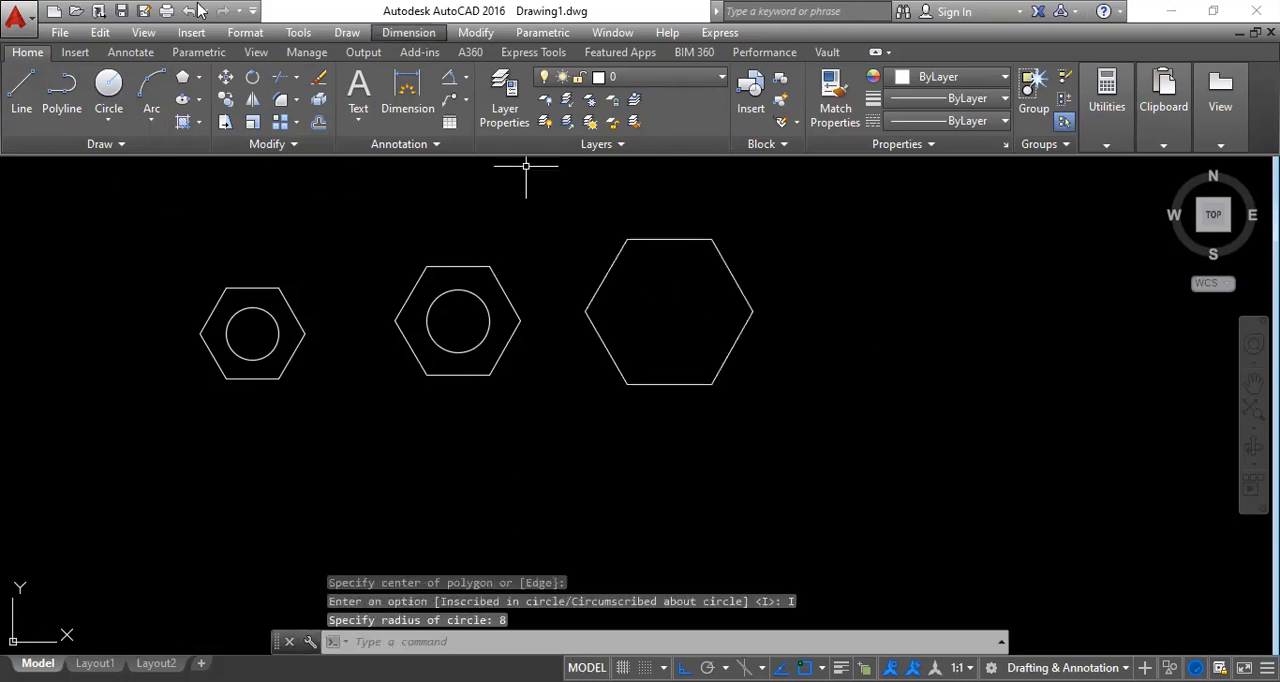
Draw a circle of radius 4 centred inside the third hexagon.
left_click(108, 121)
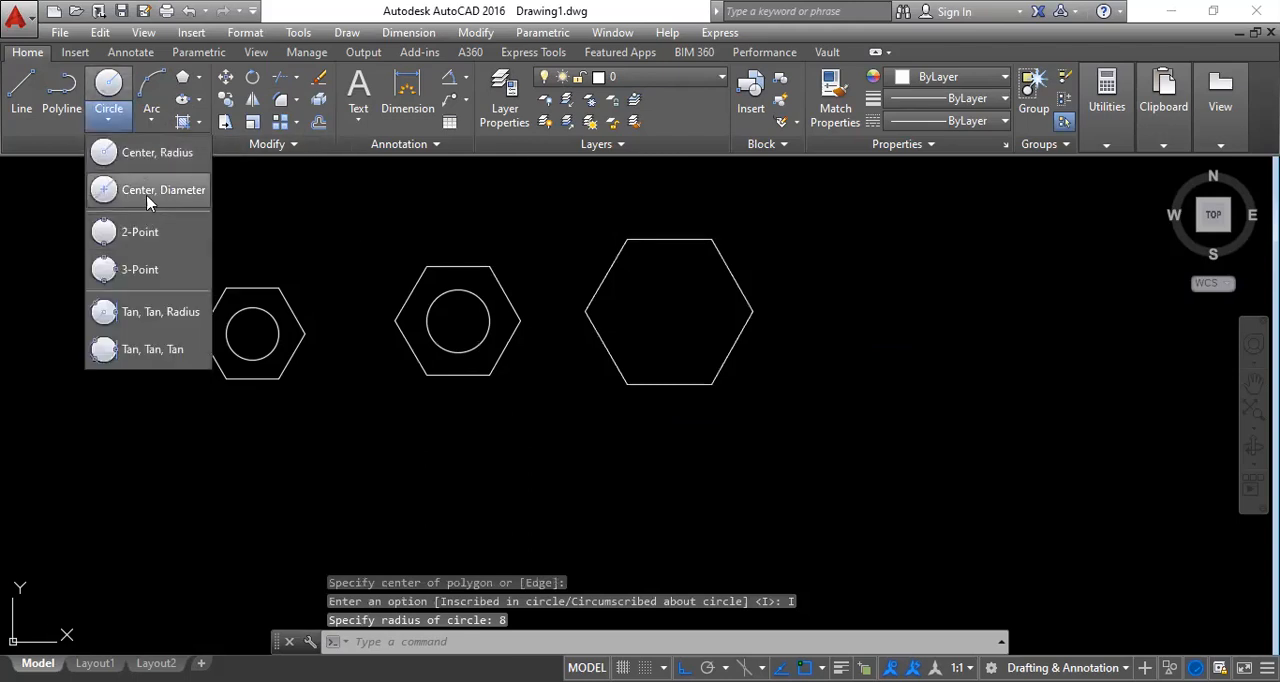
left_click(153, 156)
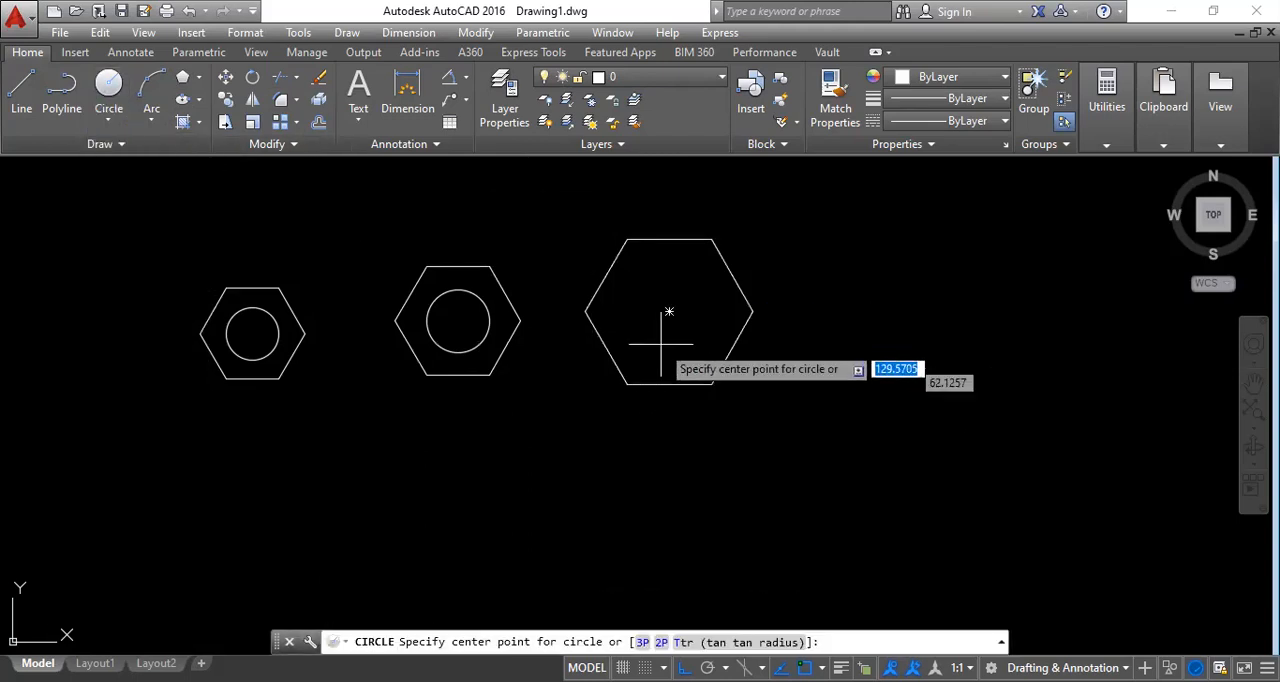
left_click(669, 311)
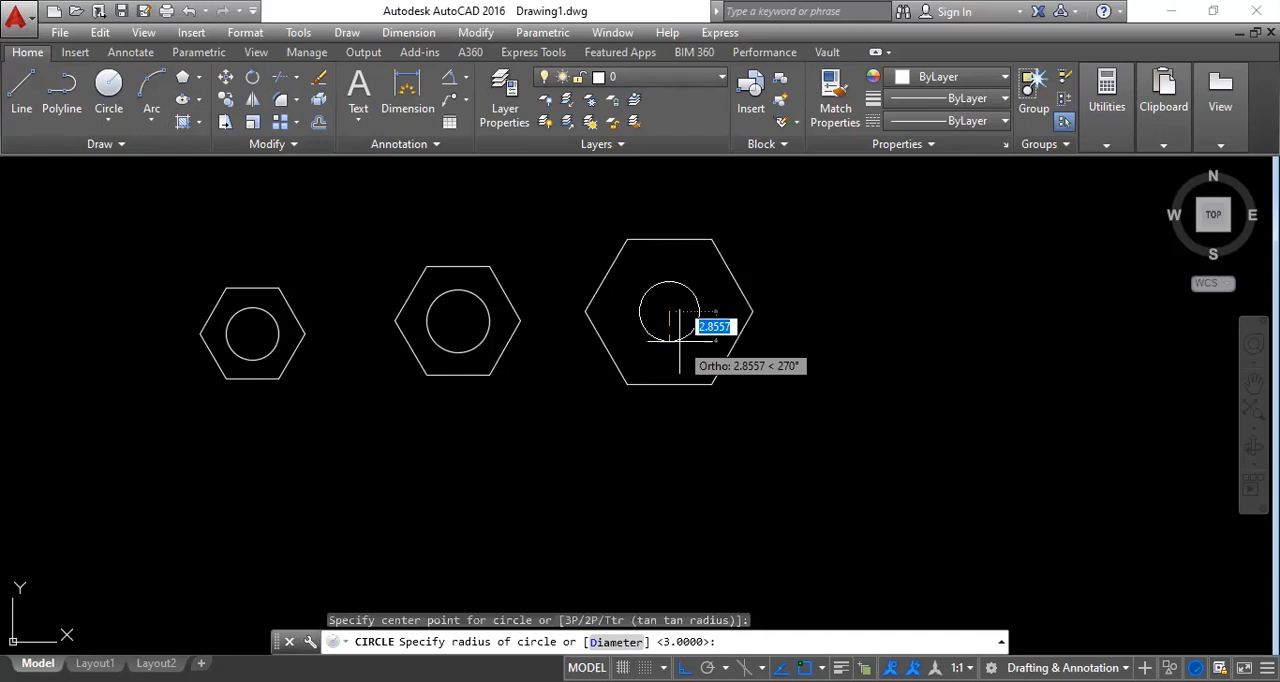
type("4")
key("Return")
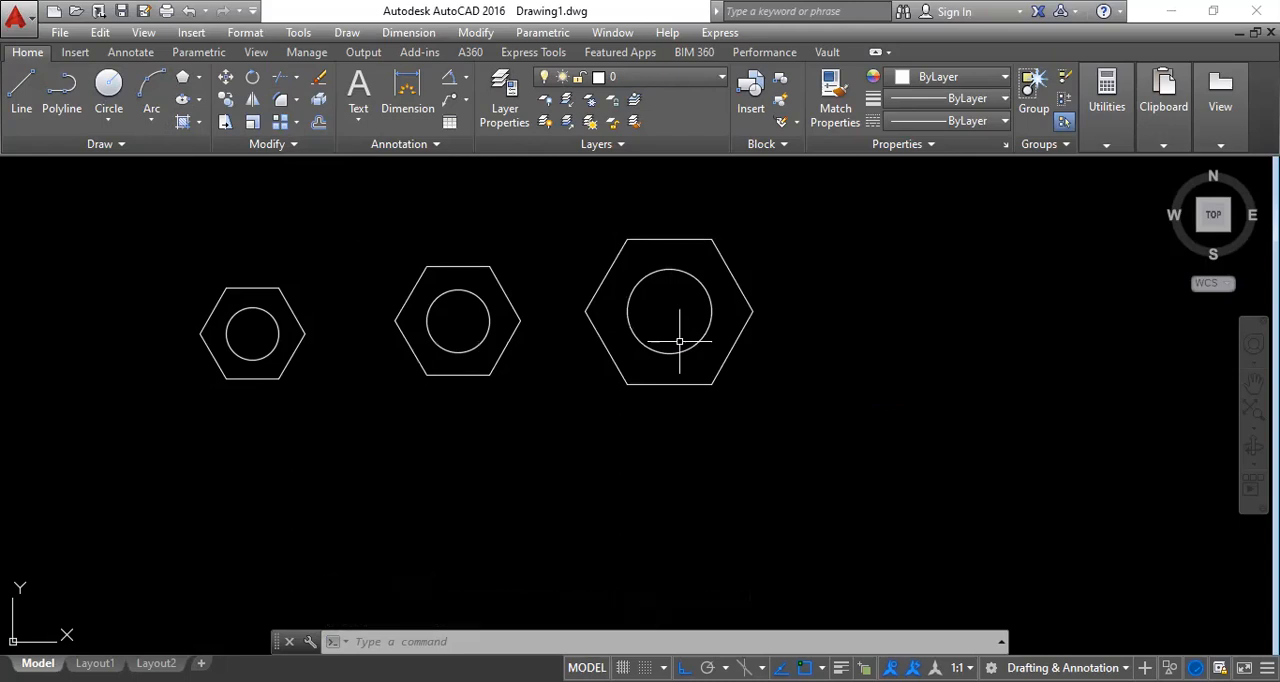
scroll(600, 430, "down", 6)
scroll(660, 459, "up", 2)
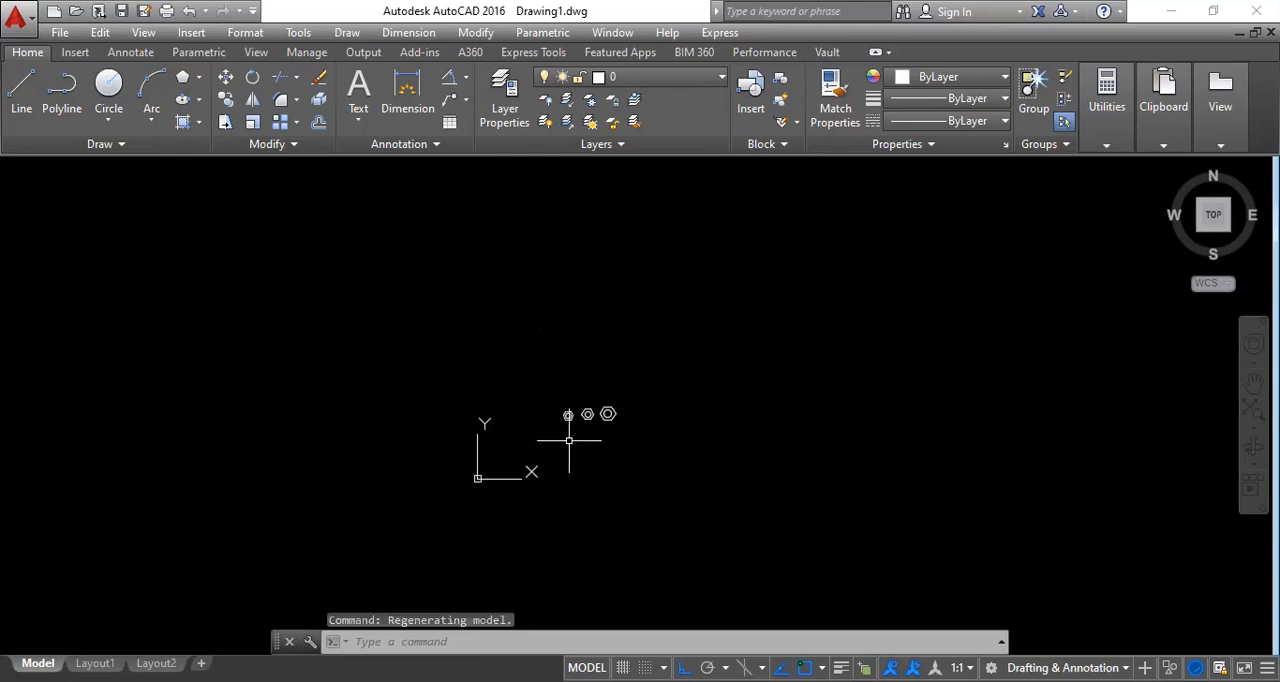
scroll(590, 430, "up", 2)
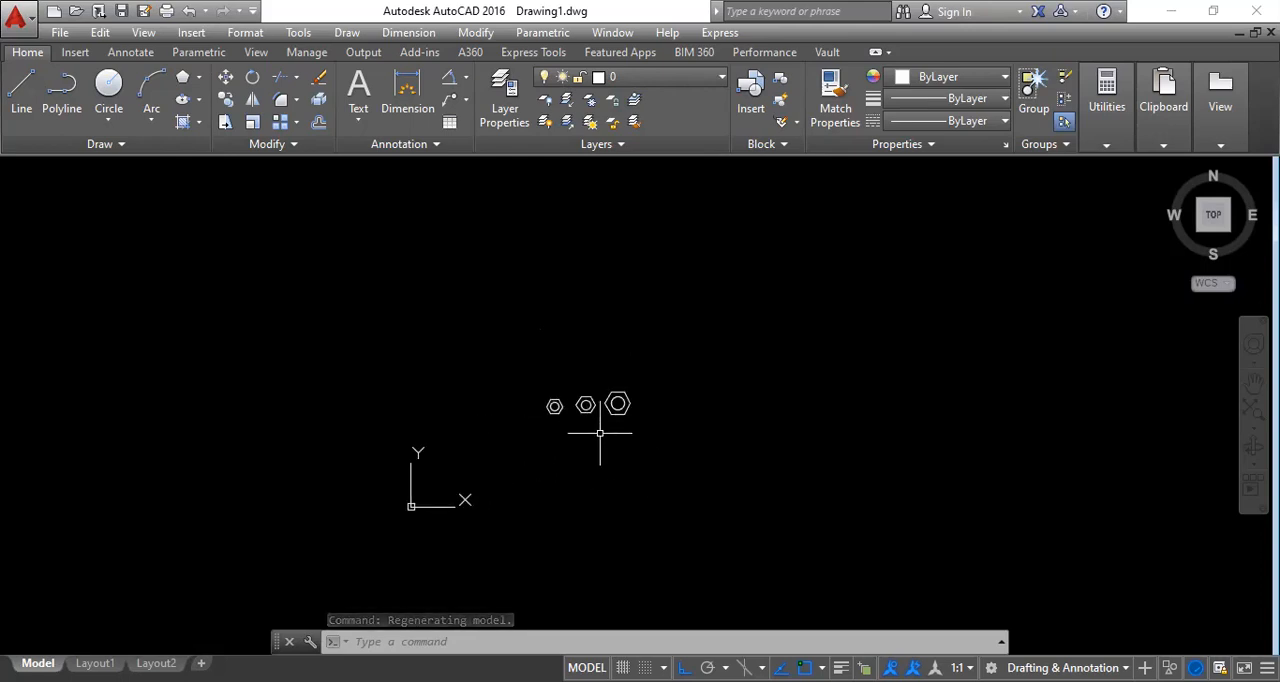
scroll(600, 430, "up", 4)
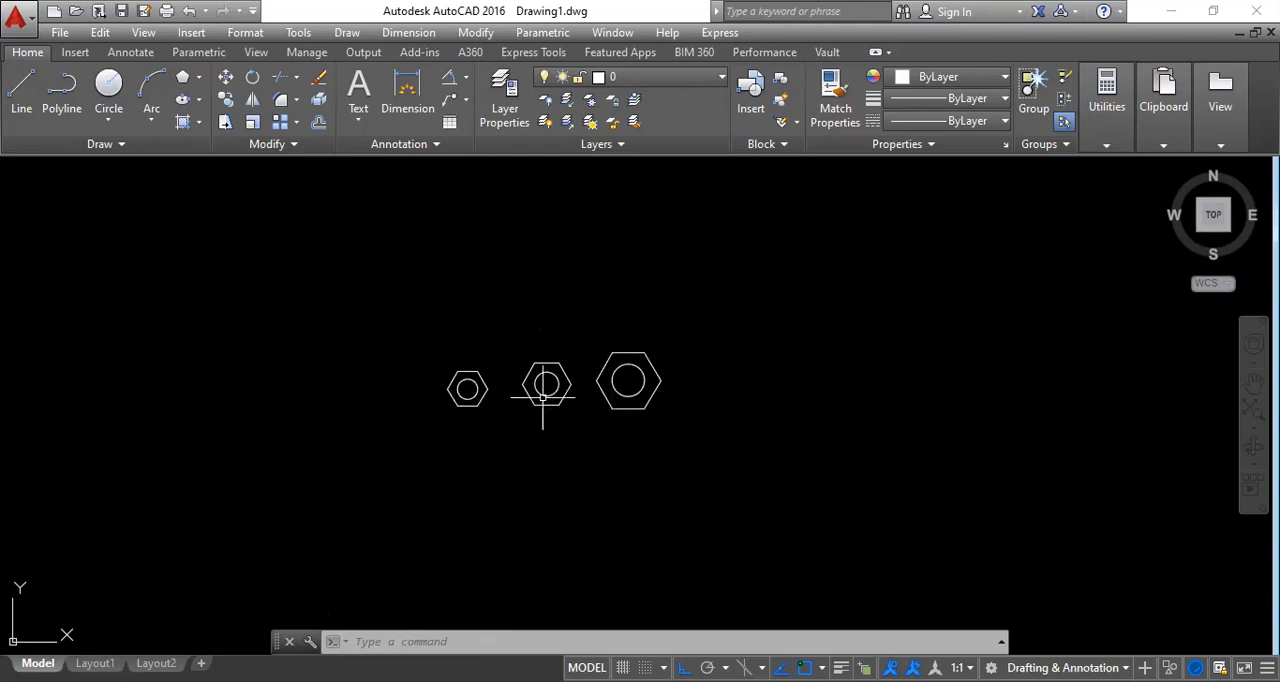
scroll(596, 427, "up", 4)
scroll(580, 433, "down", 2)
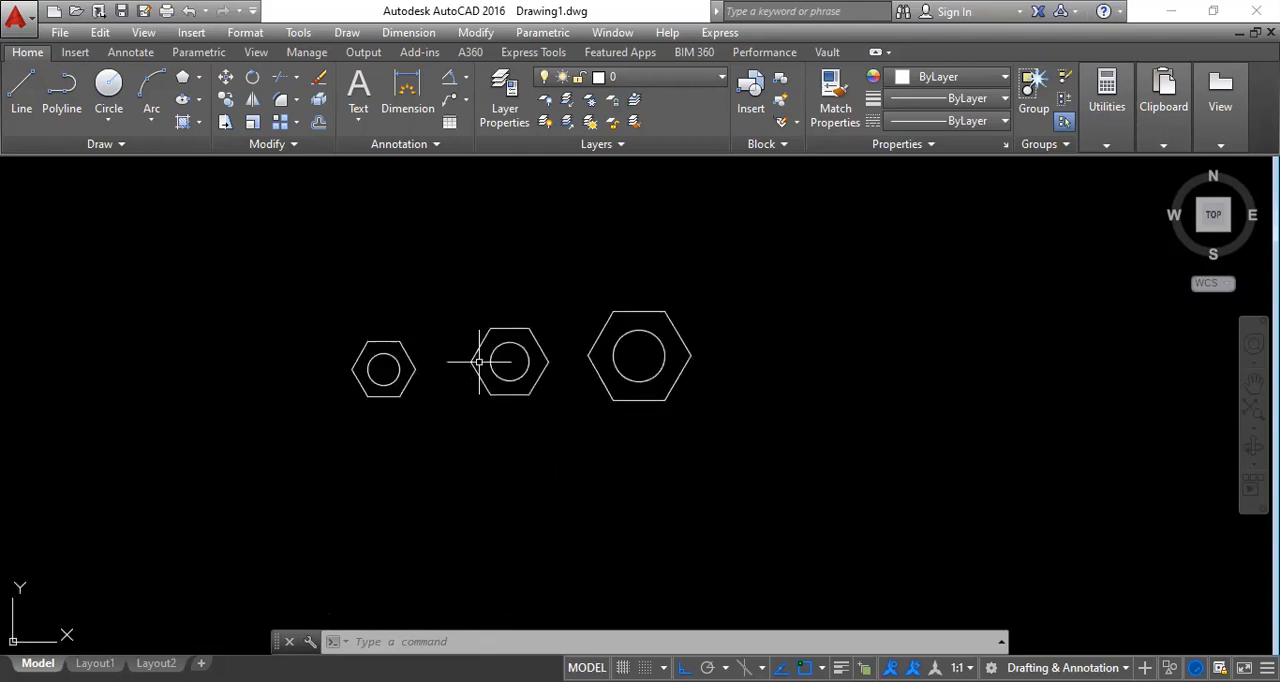
mouse_move(370, 378)
left_click(346, 33)
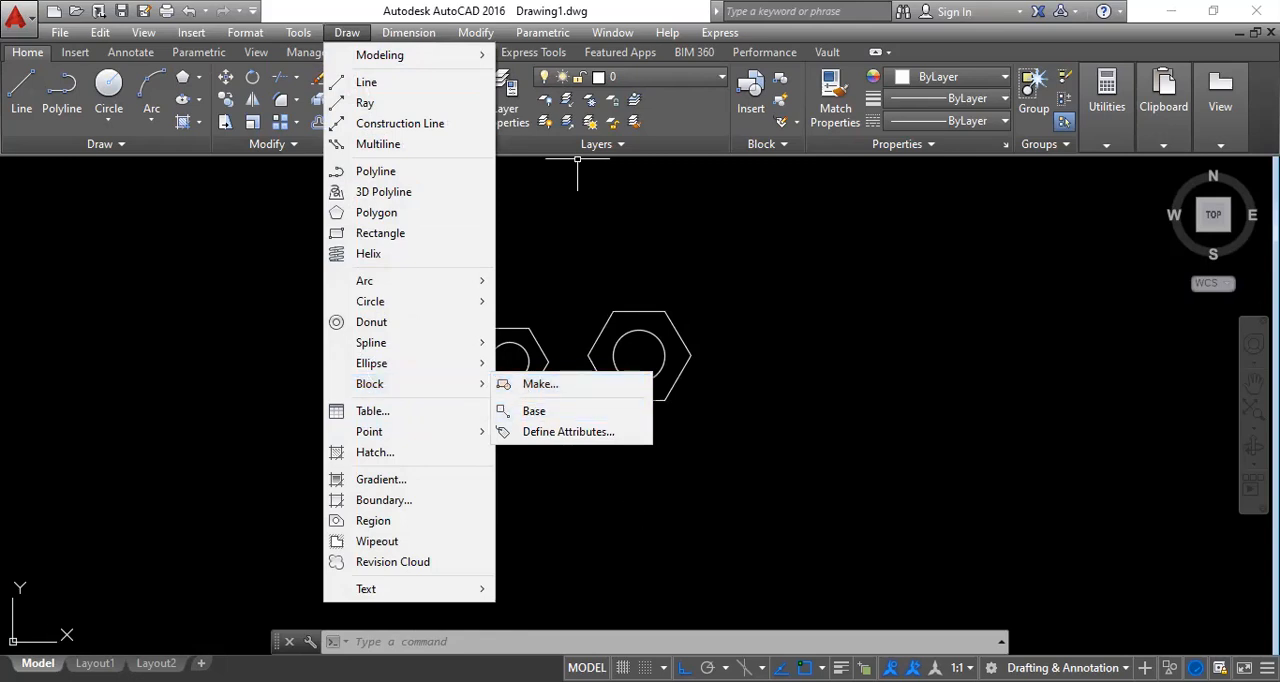
left_click(559, 487)
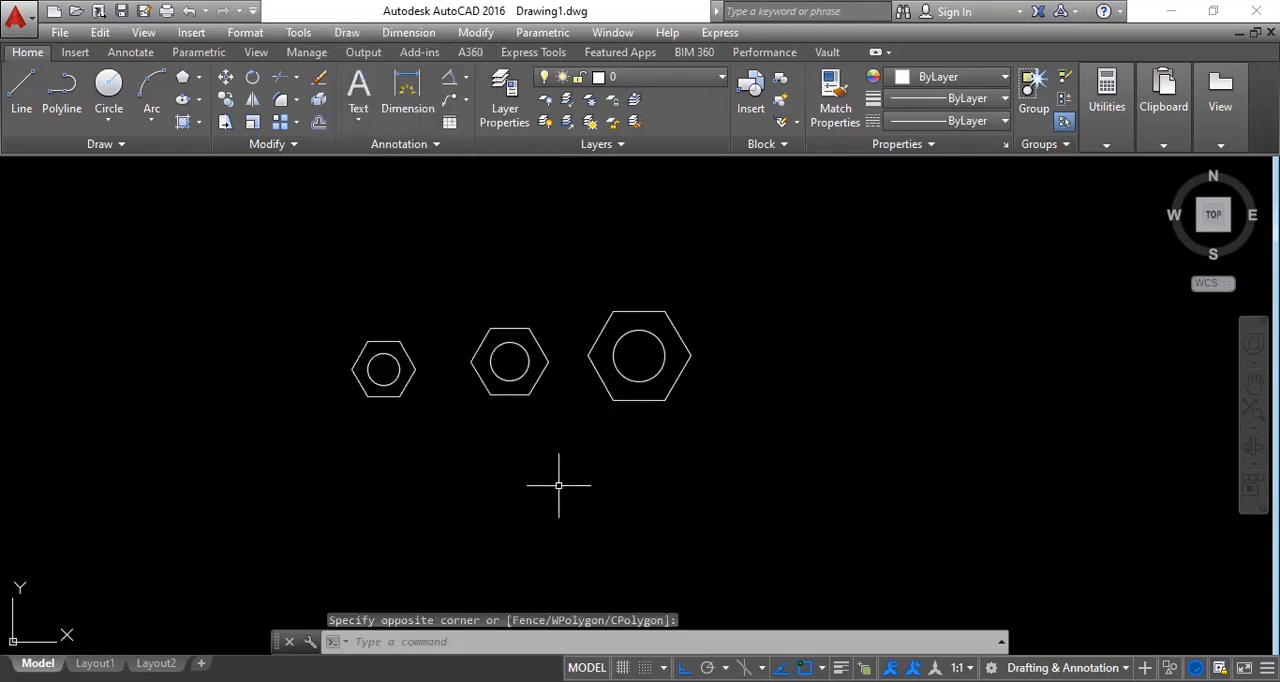
Start a block definition named M5 with its base point at the centre of the smallest nut's circle.
type("B")
key("Return")
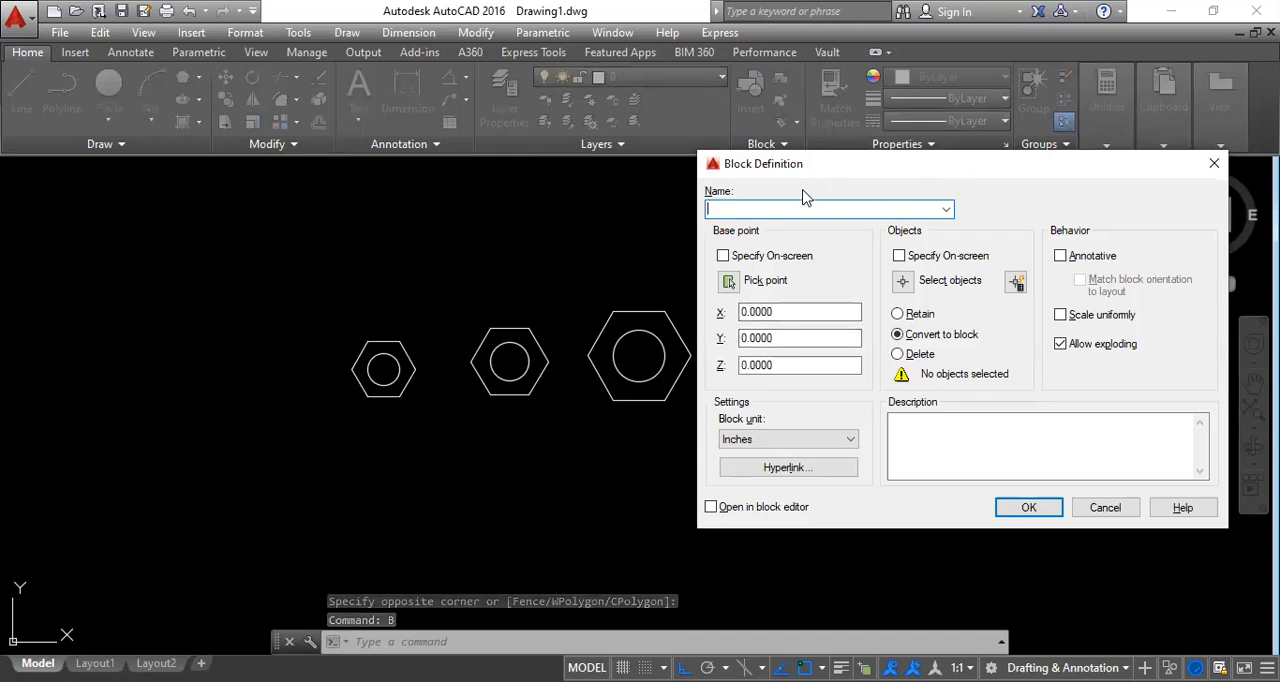
left_click_drag(786, 166, 706, 121)
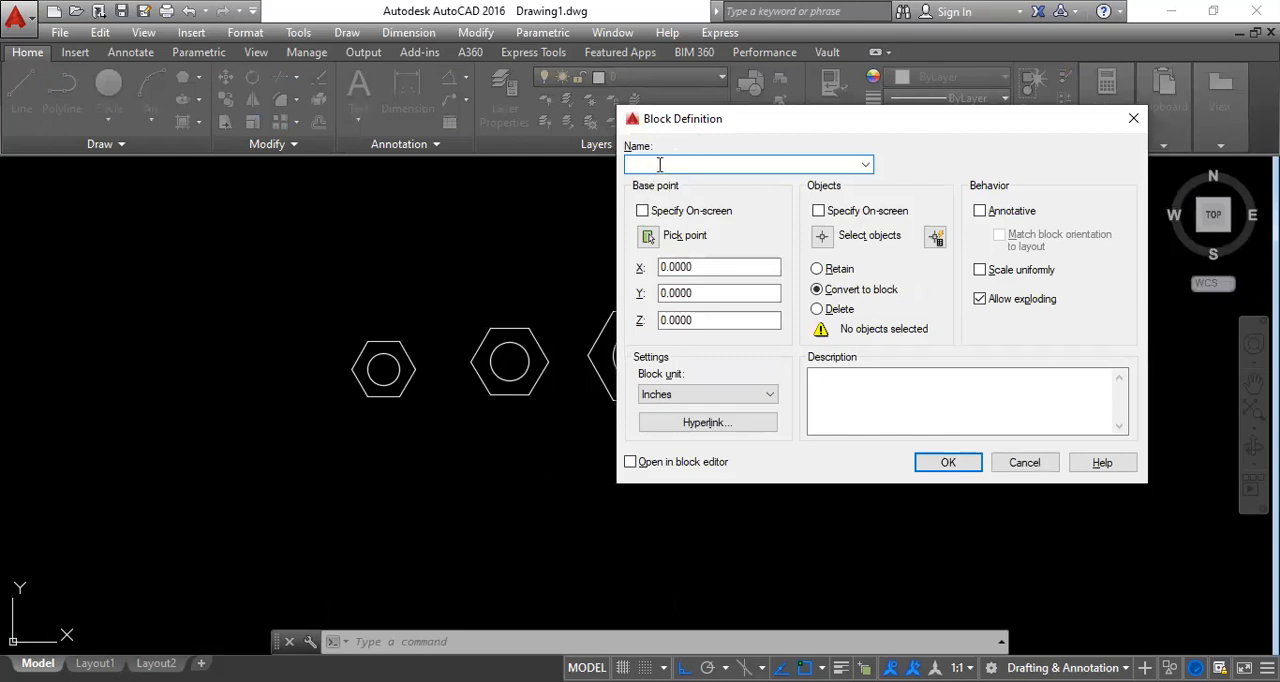
key("Tab")
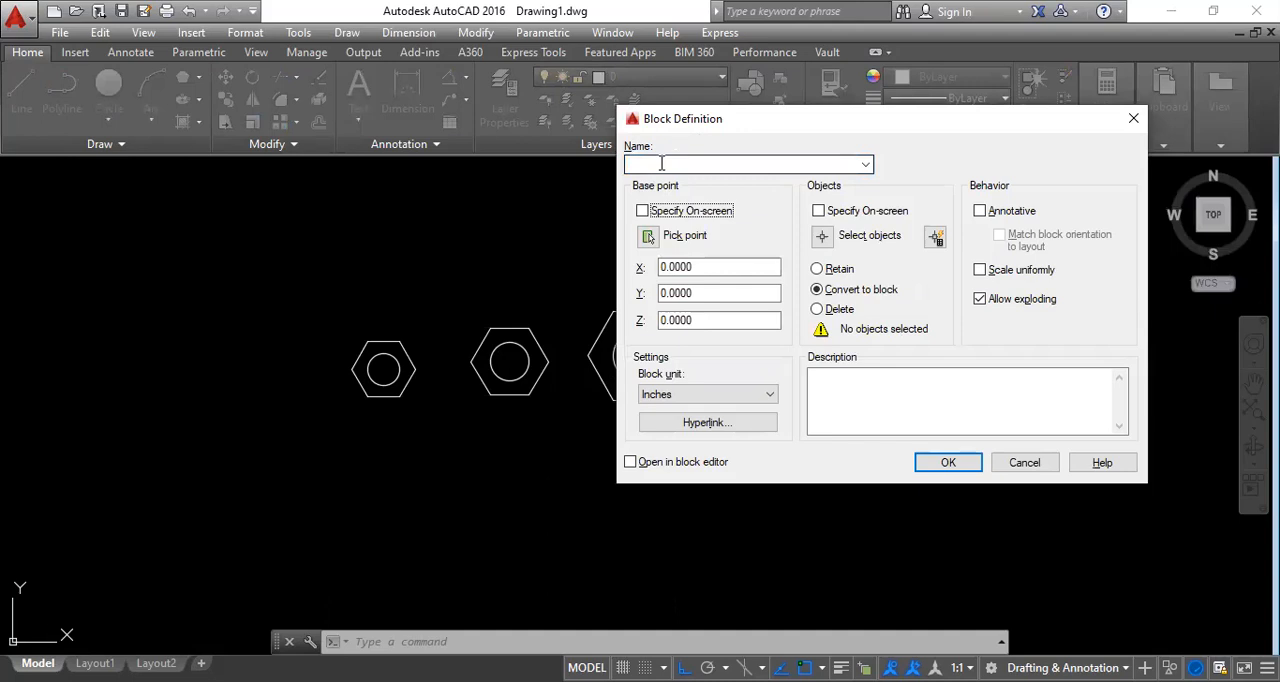
left_click(661, 163)
type("M5")
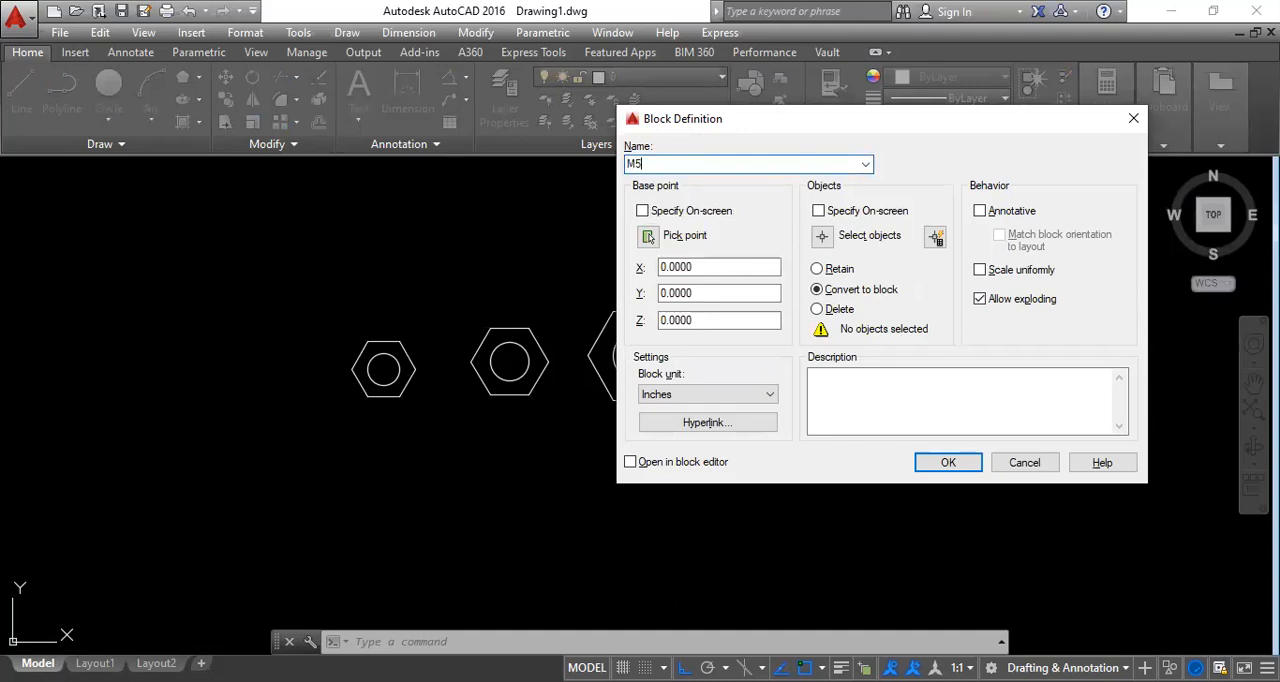
left_click(648, 243)
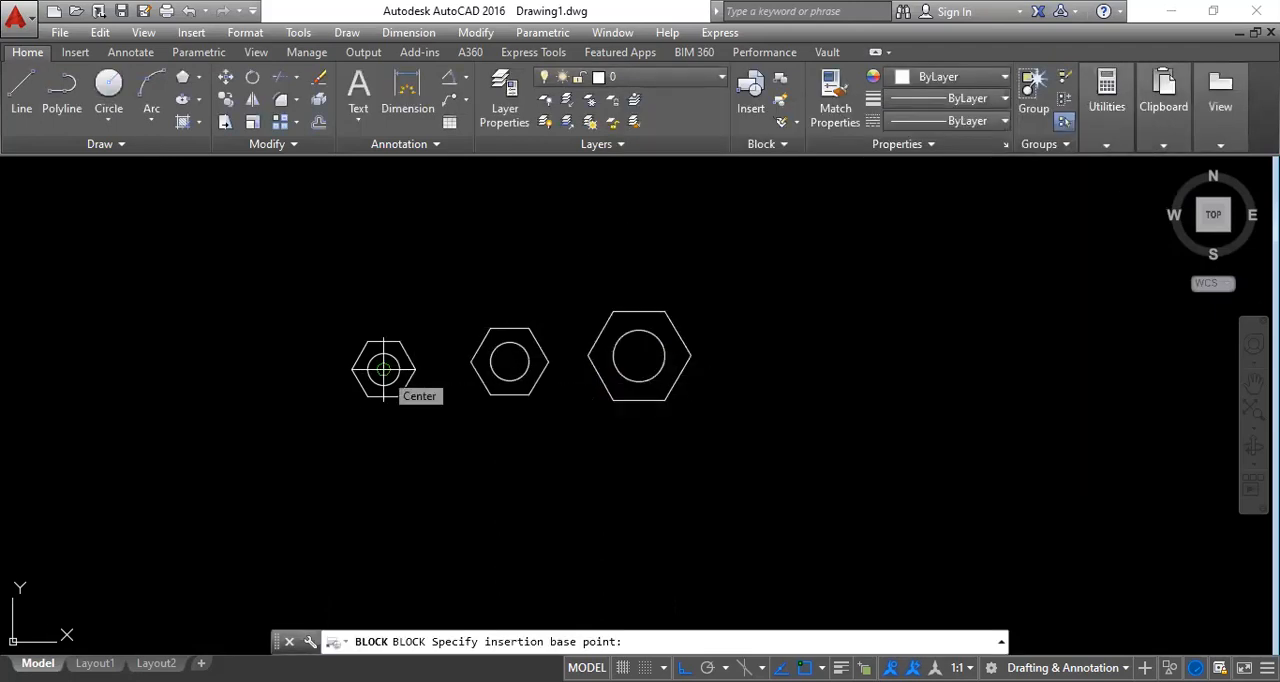
left_click(383, 369)
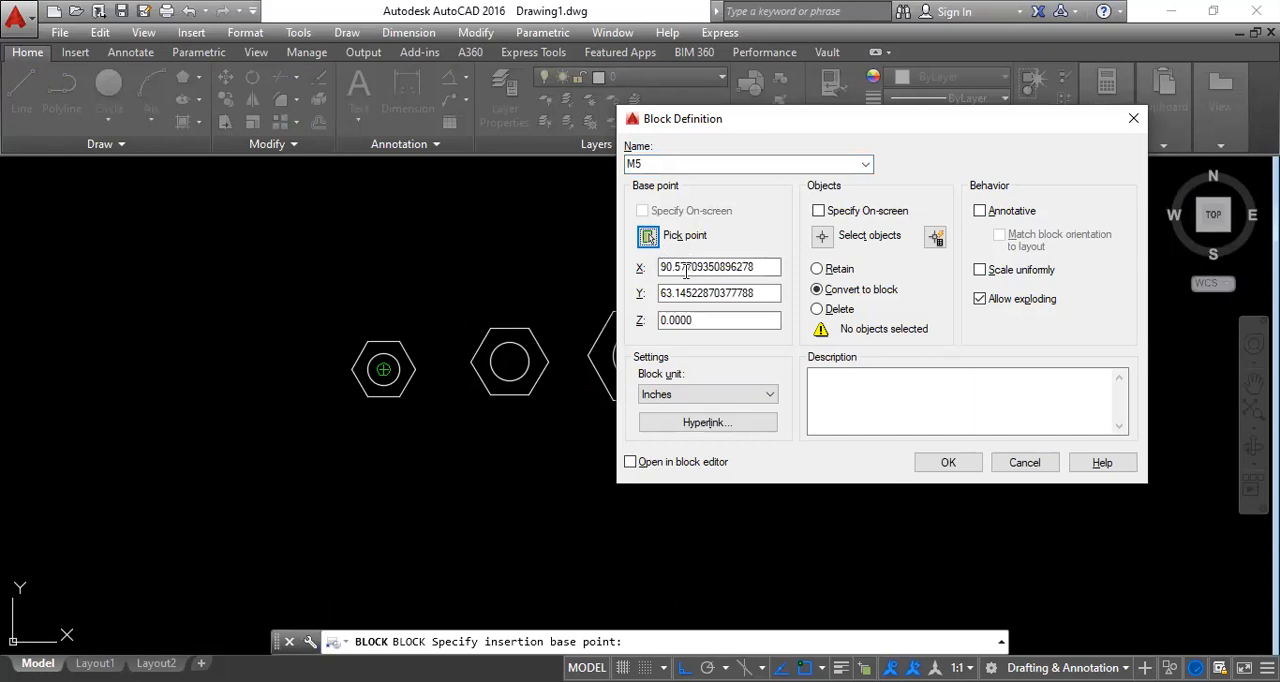
Select the smallest nut's hexagon and circle as the M5 block's objects and create the block in inches, without opening the block editor.
left_click(821, 240)
left_click(413, 412)
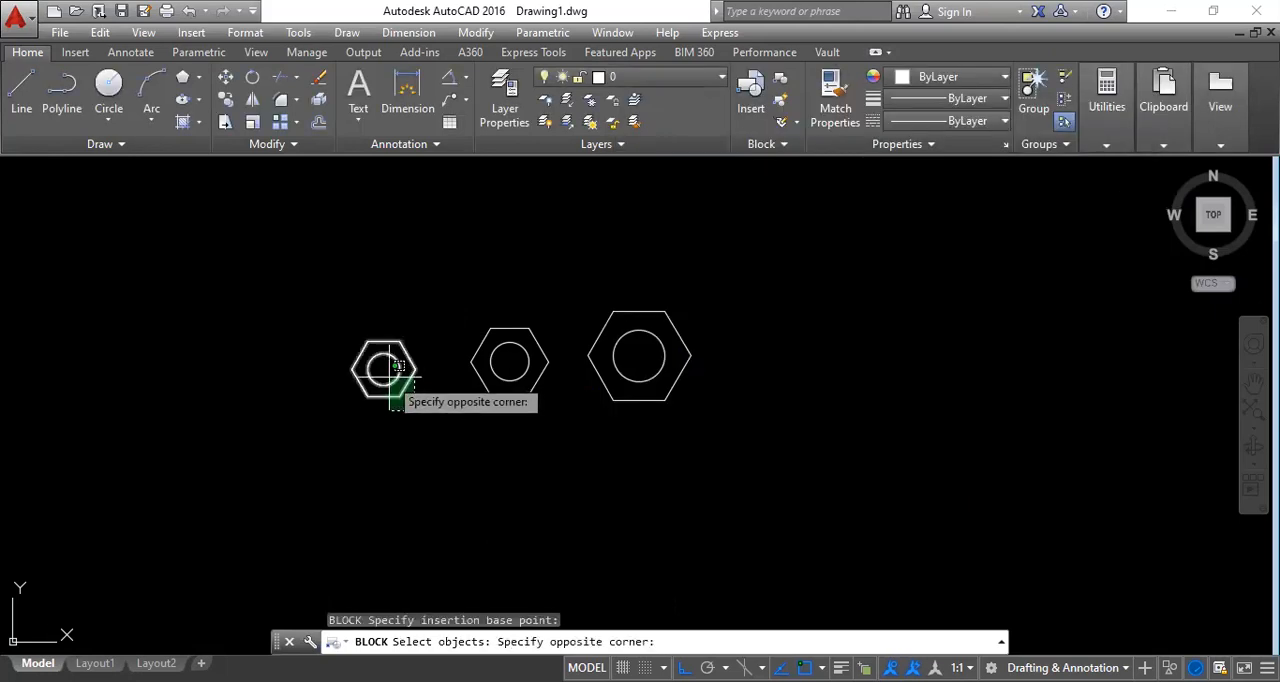
left_click(381, 388)
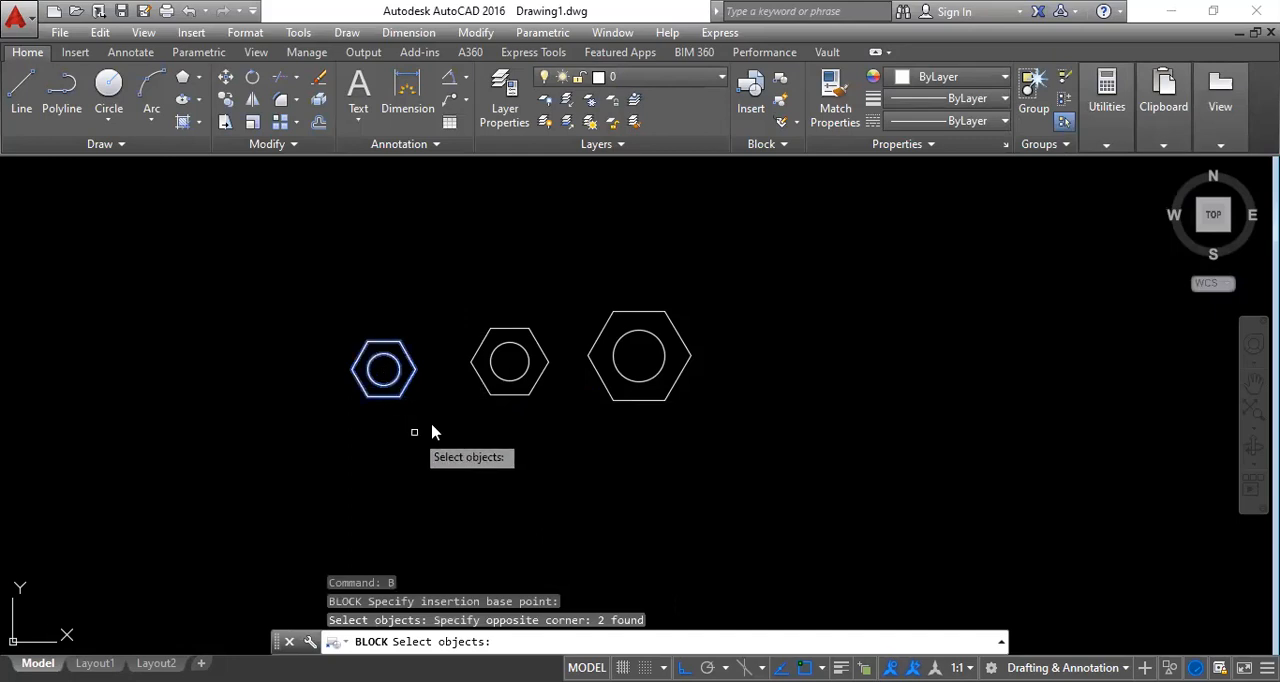
key("Return")
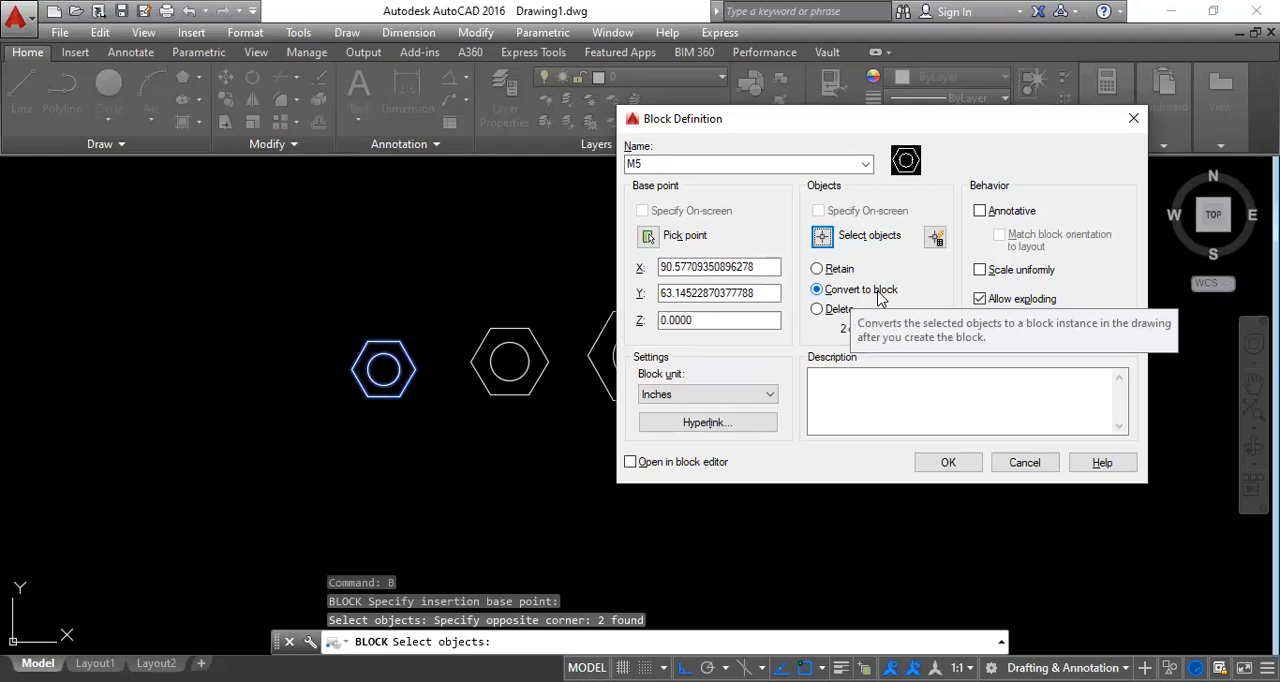
left_click(628, 465)
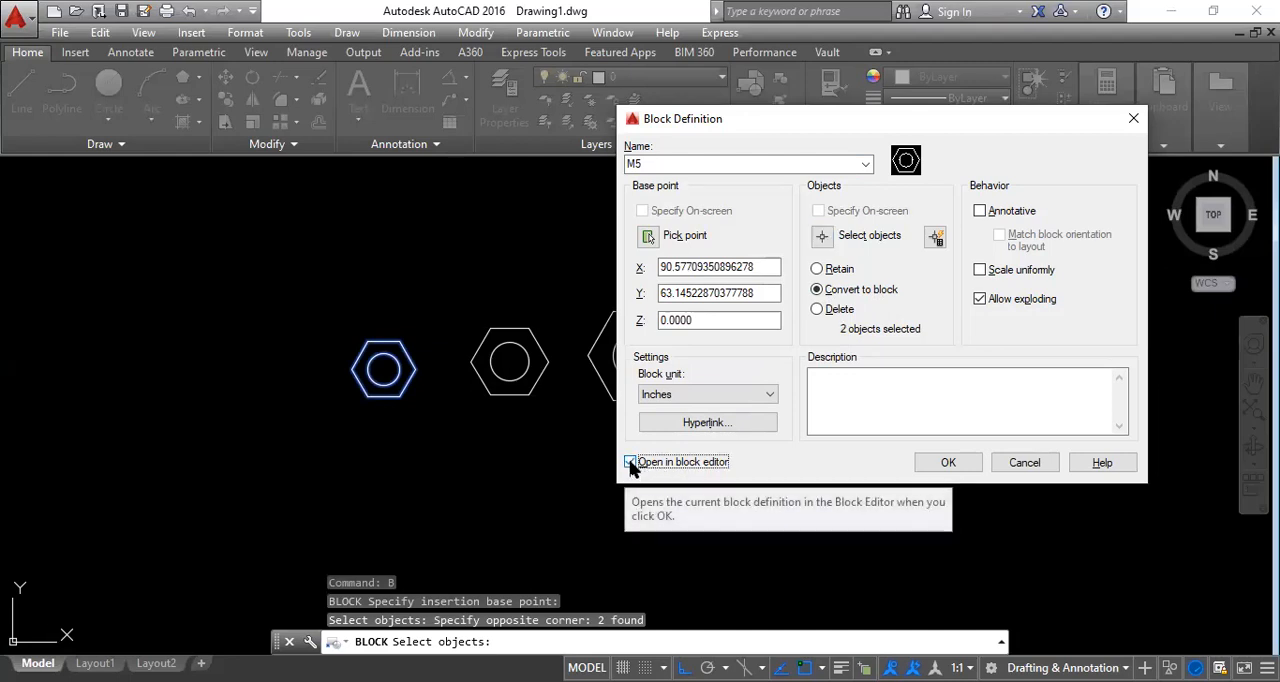
left_click(630, 464)
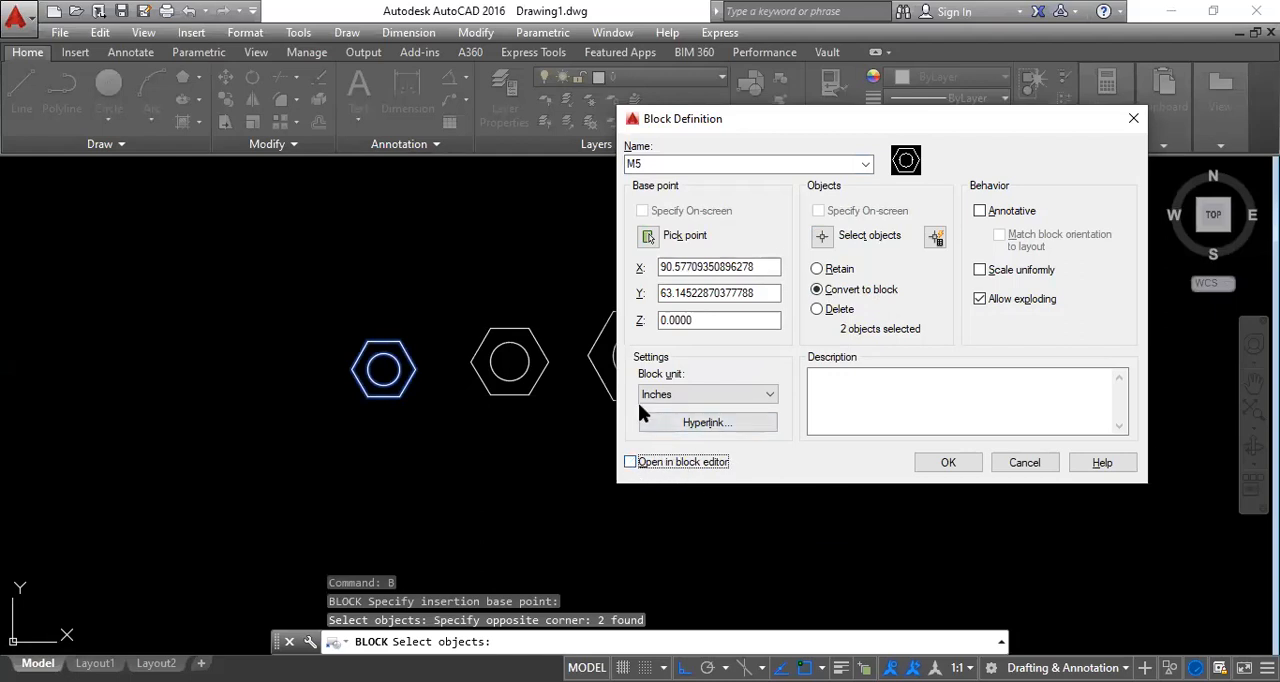
left_click(673, 398)
left_click(683, 400)
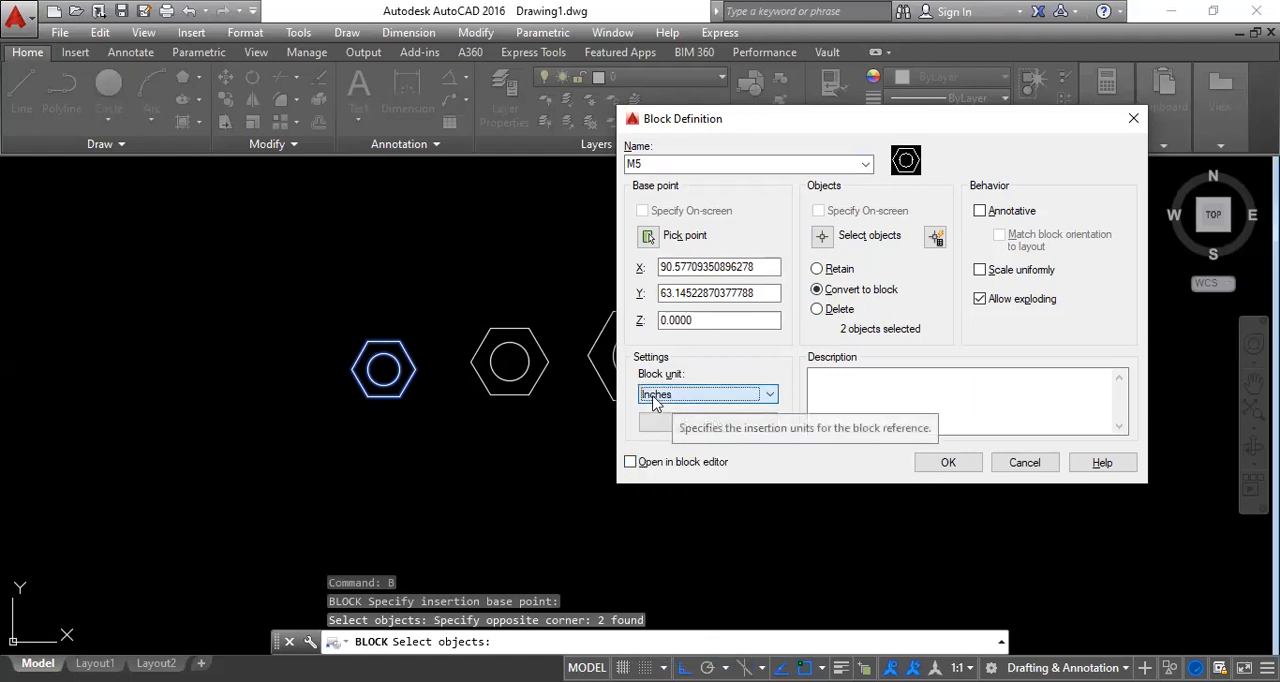
left_click(930, 466)
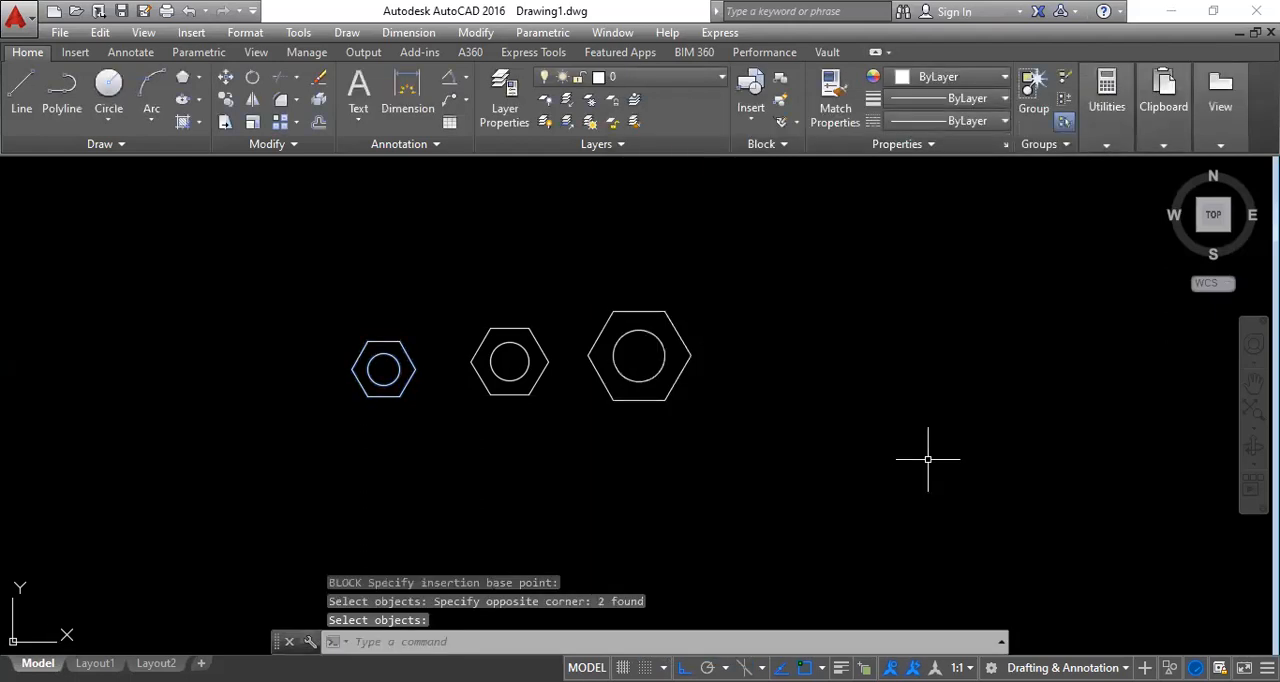
key("Escape")
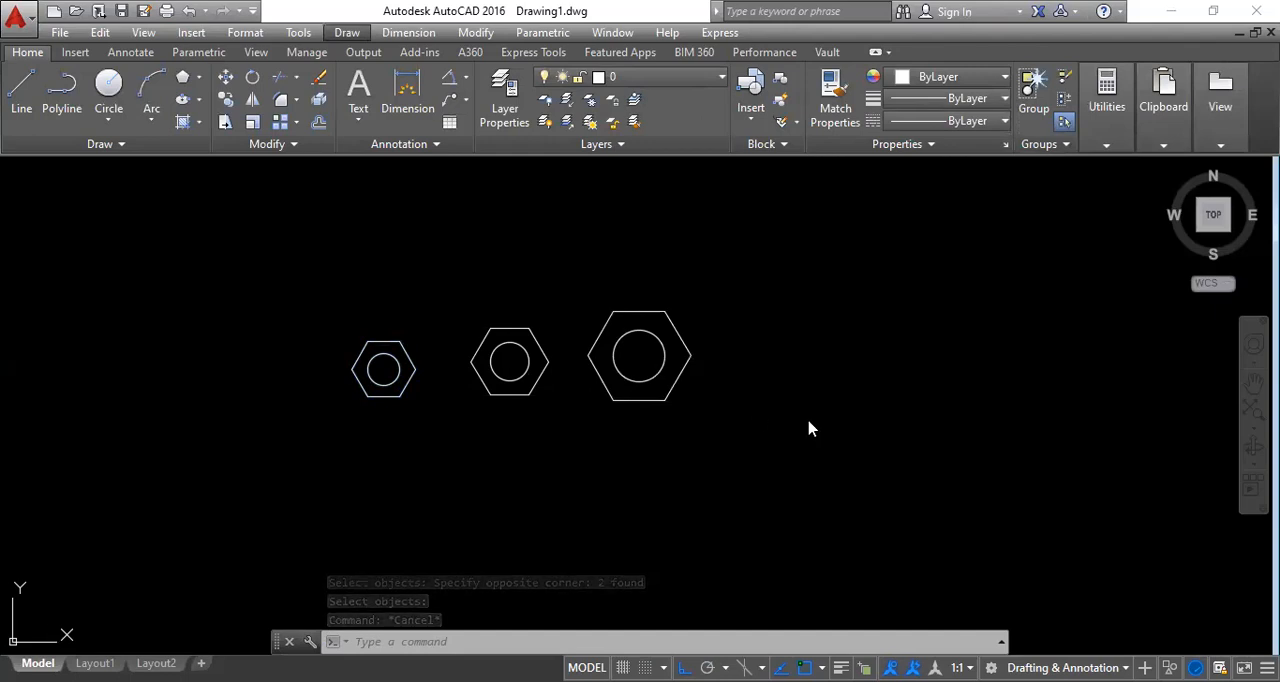
left_click(762, 410)
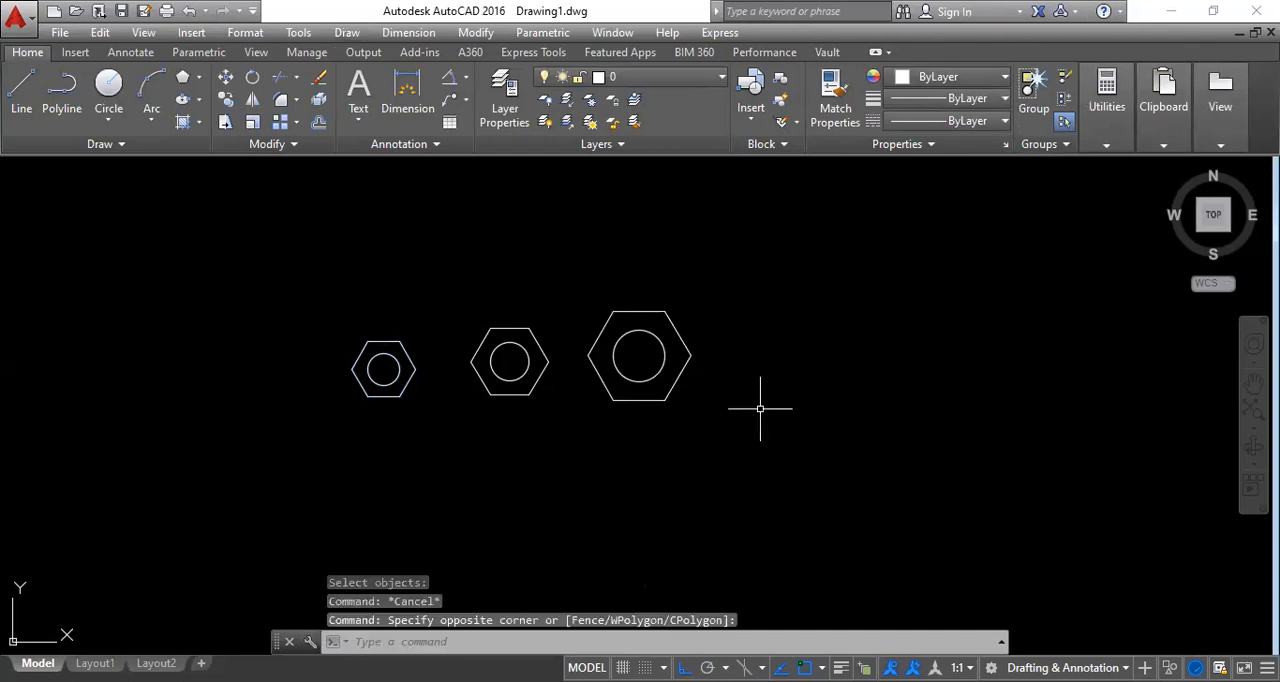
Define a block named M6 from the middle nut's hexagon and circle, with the circle's centre as base point.
type("b")
key("Return")
type("M6")
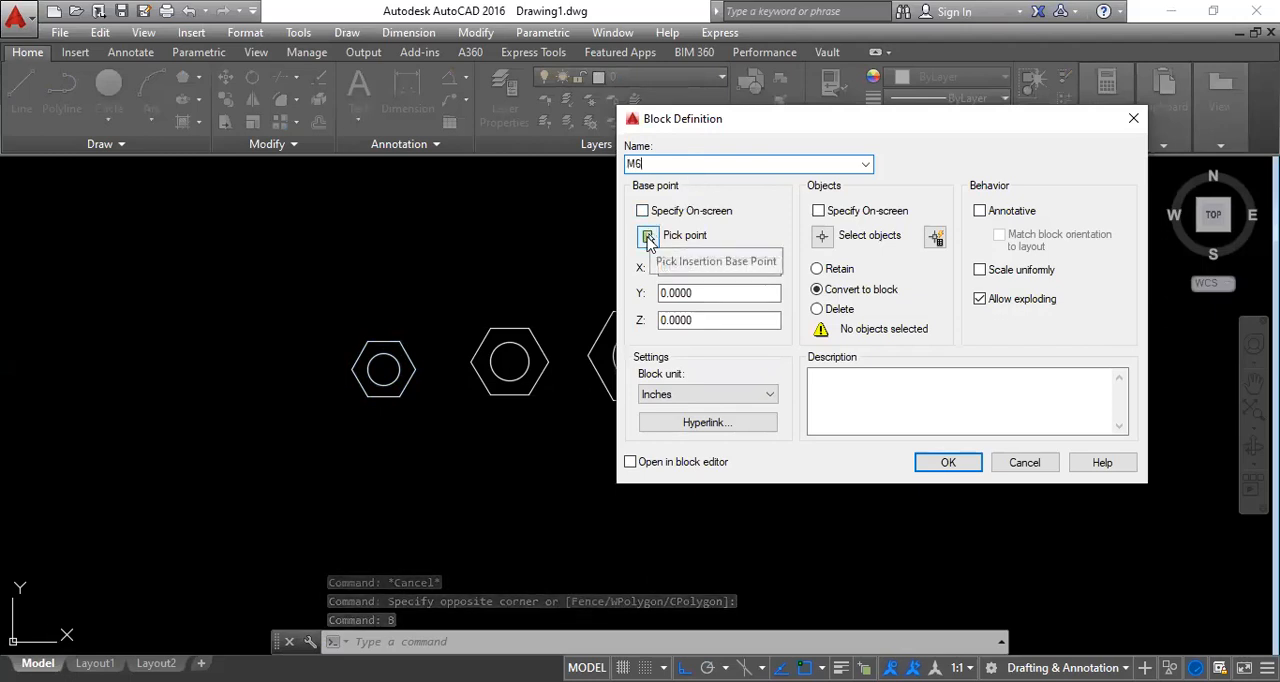
left_click(647, 237)
left_click(509, 361)
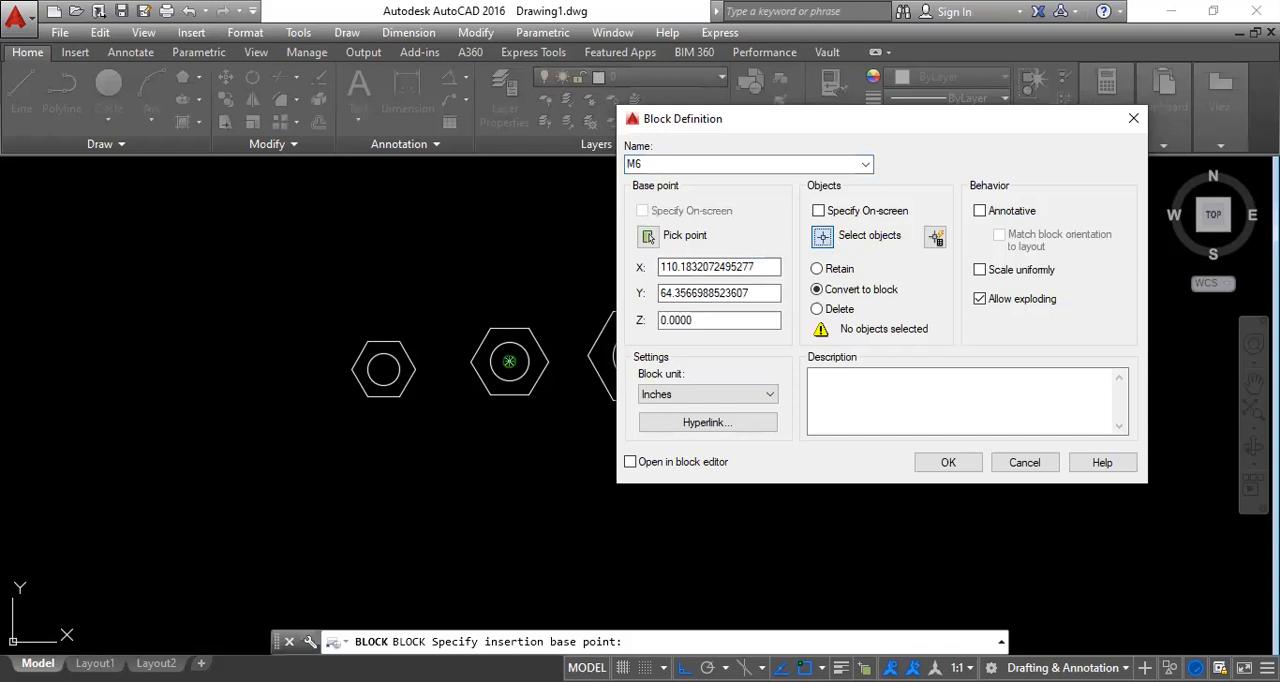
left_click(822, 236)
left_click(528, 416)
left_click(500, 358)
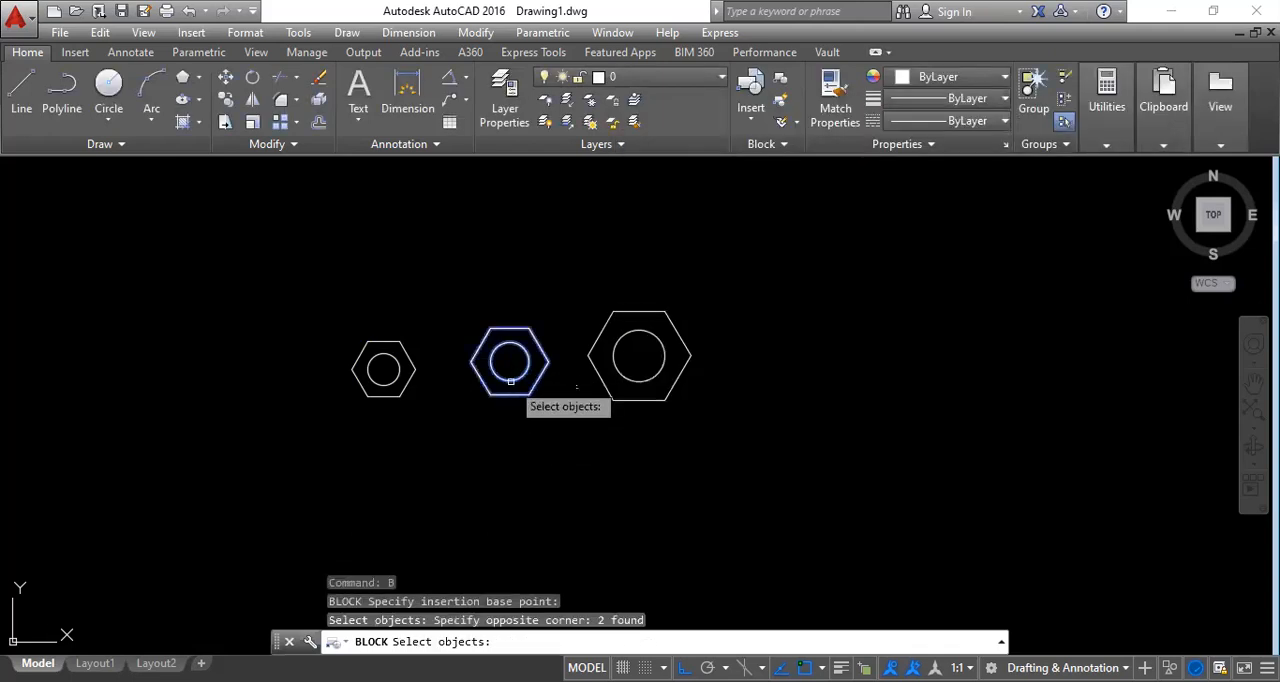
key("Return")
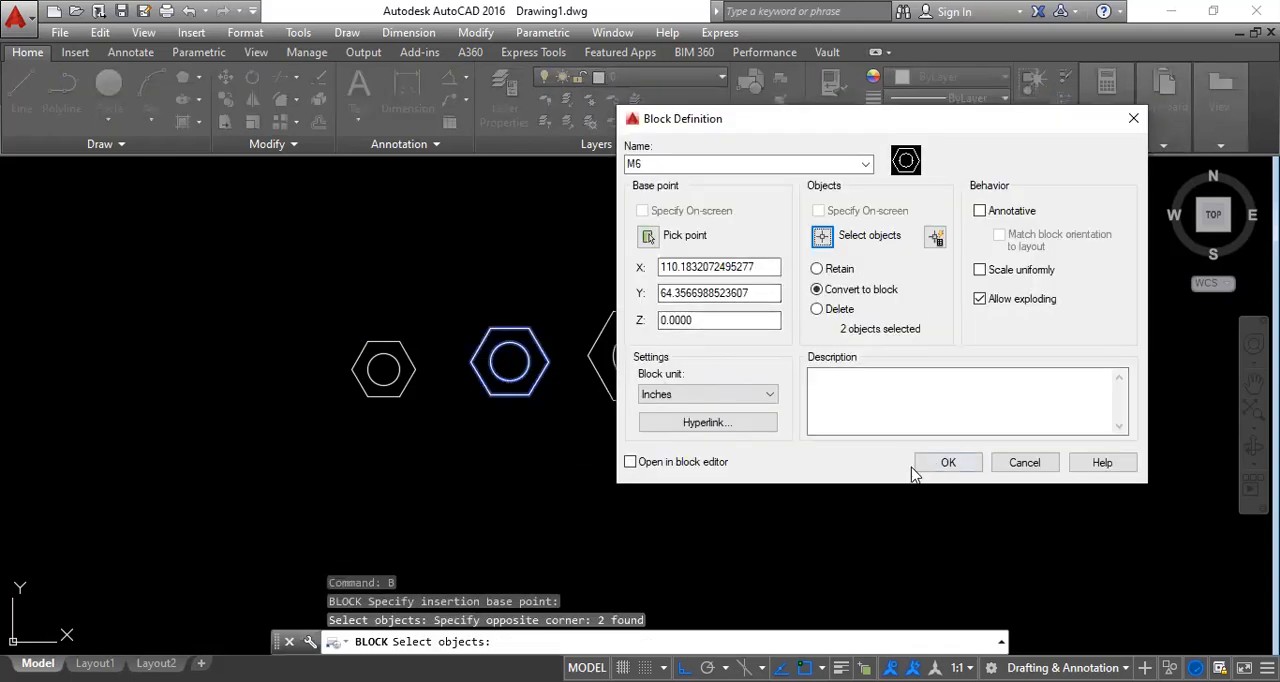
left_click(934, 464)
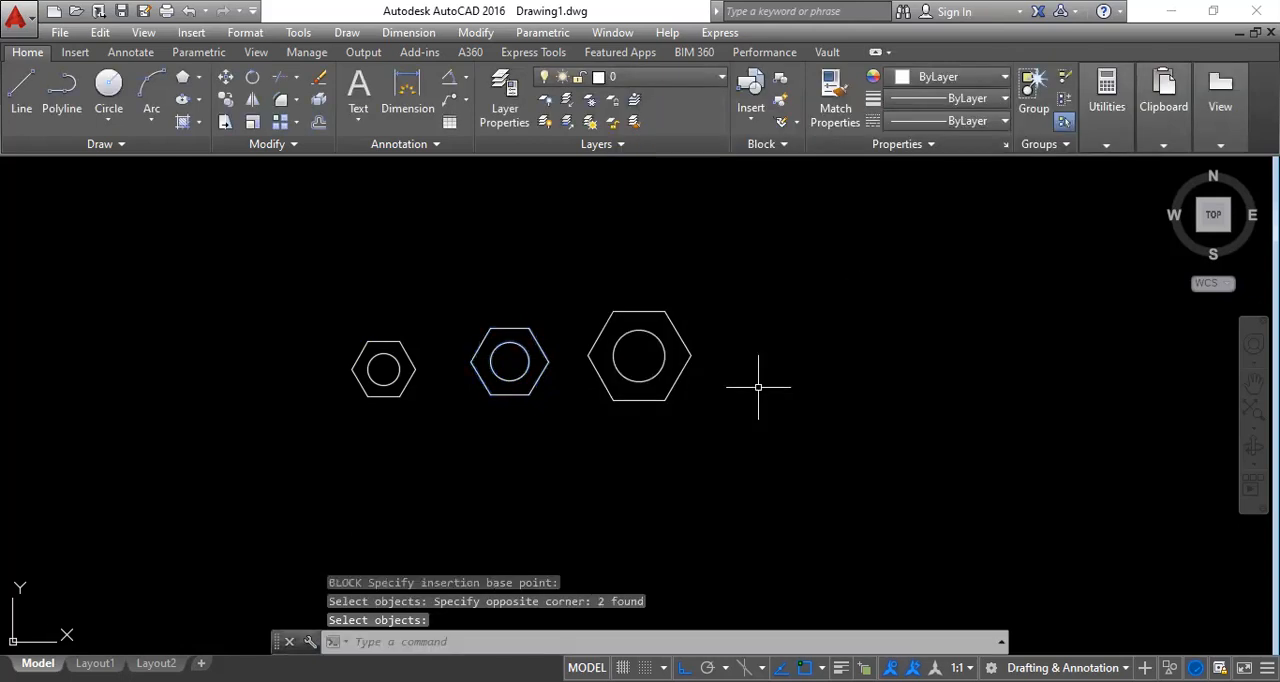
Define a block named M8 from the largest nut's hexagon and circle, with the circle's centre as base point.
type("b")
key("Return")
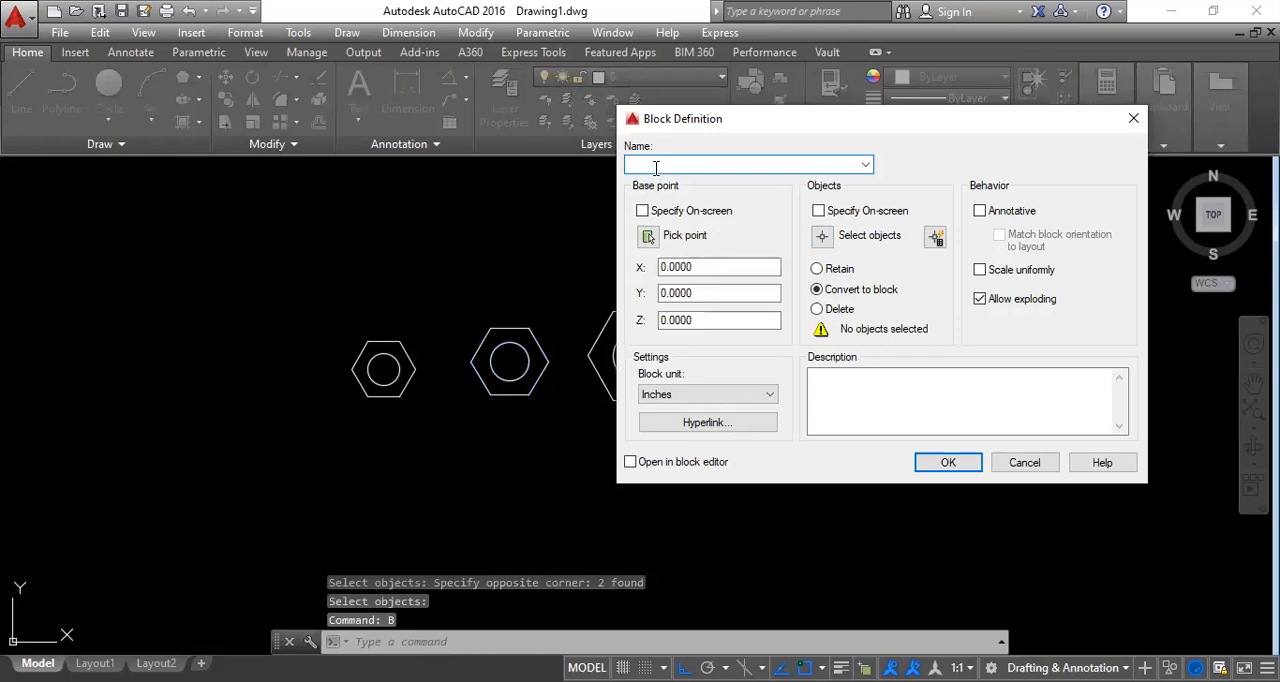
type("M8")
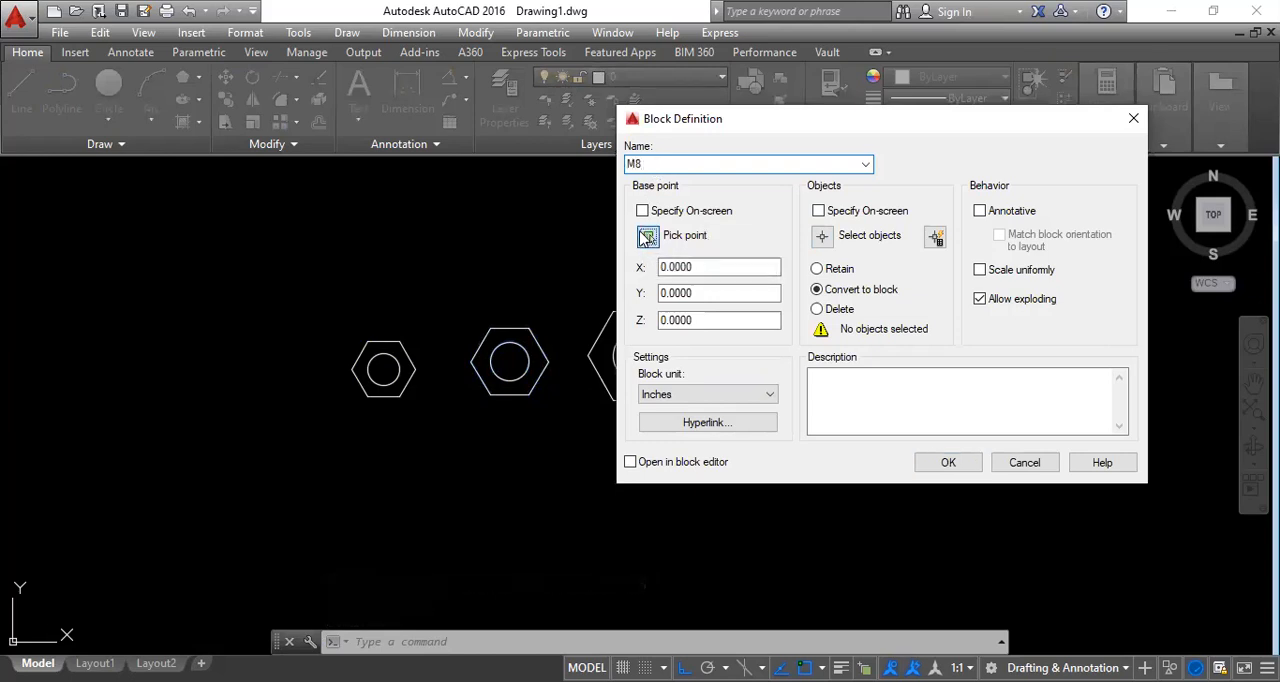
left_click(647, 236)
left_click(640, 360)
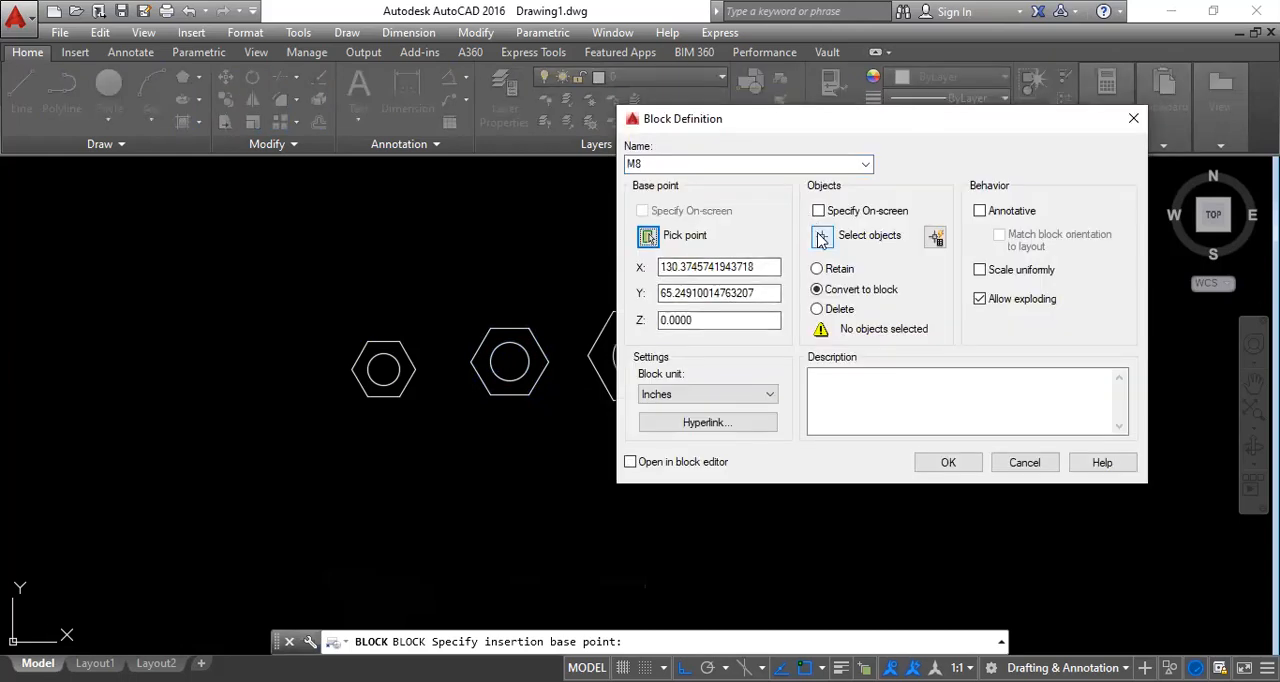
left_click(820, 237)
left_click(737, 400)
left_click(625, 330)
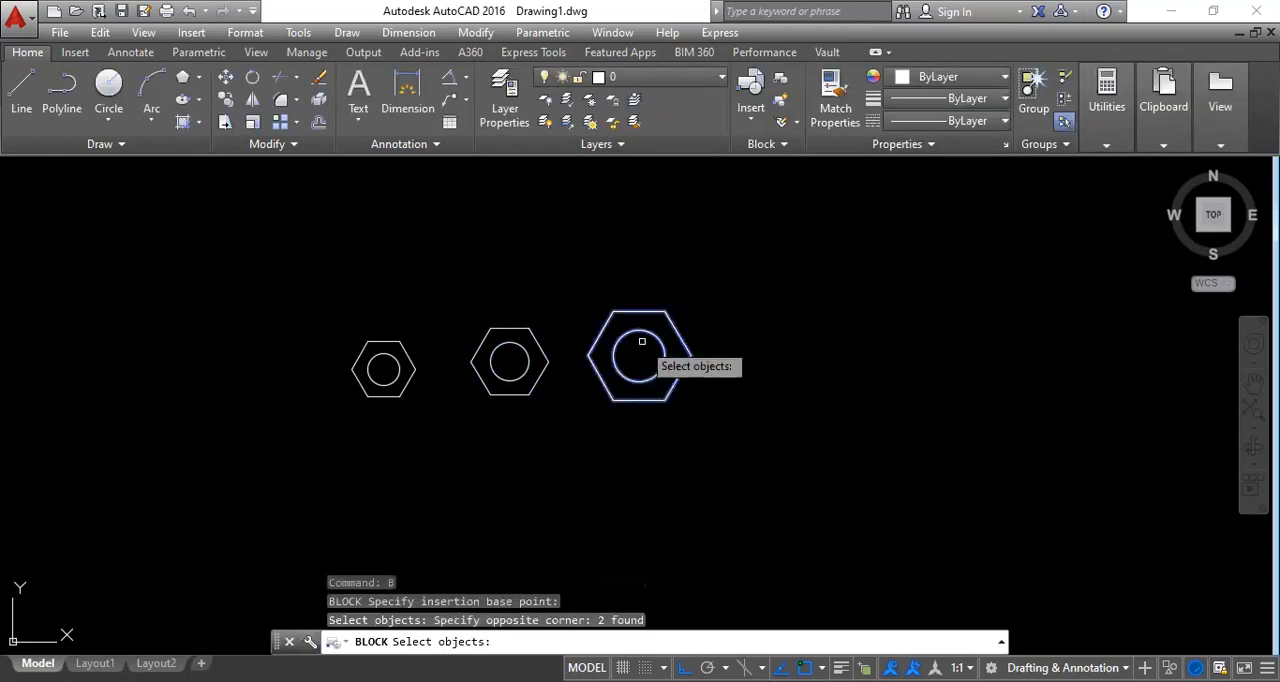
key("Return")
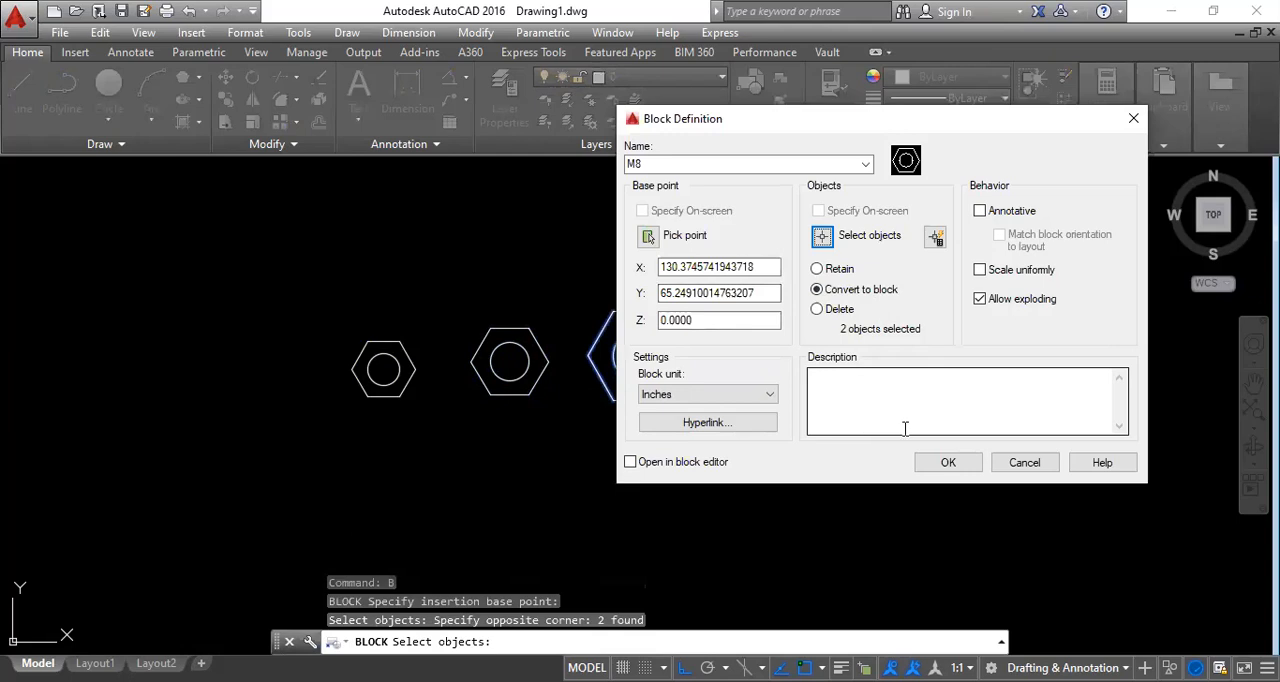
left_click(945, 463)
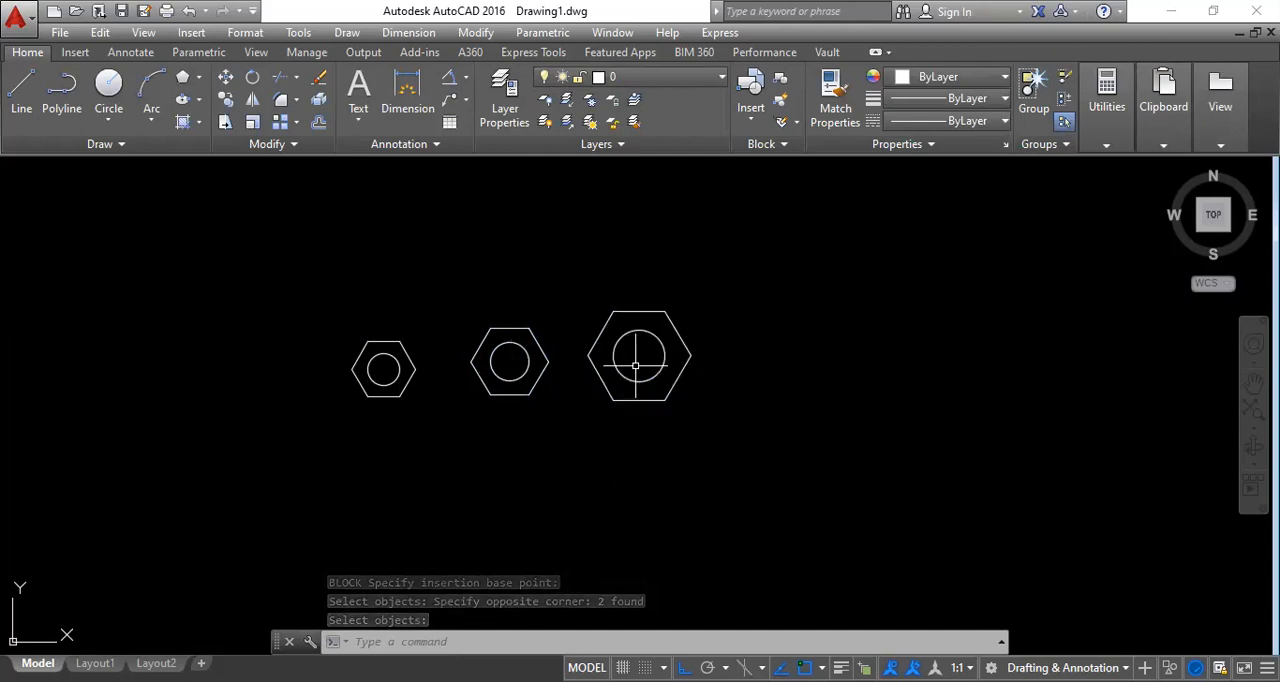
Delete all three nuts from the drawing.
left_click(770, 447)
left_click(194, 300)
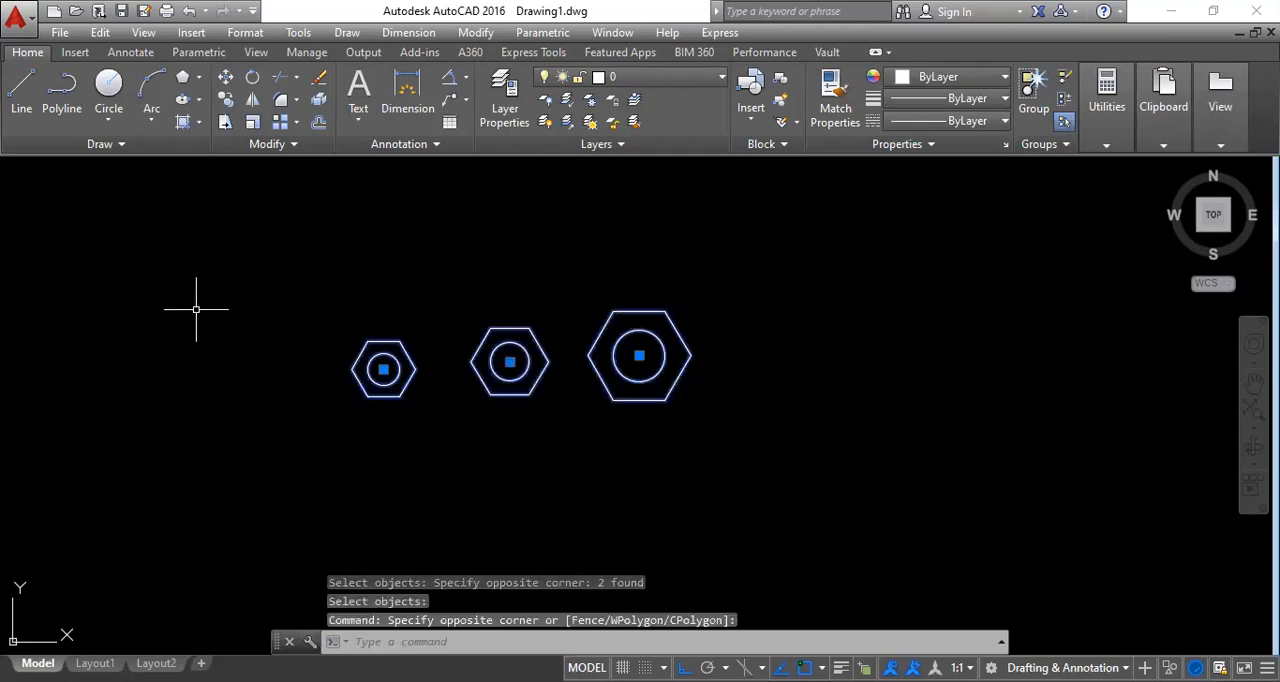
key("Delete")
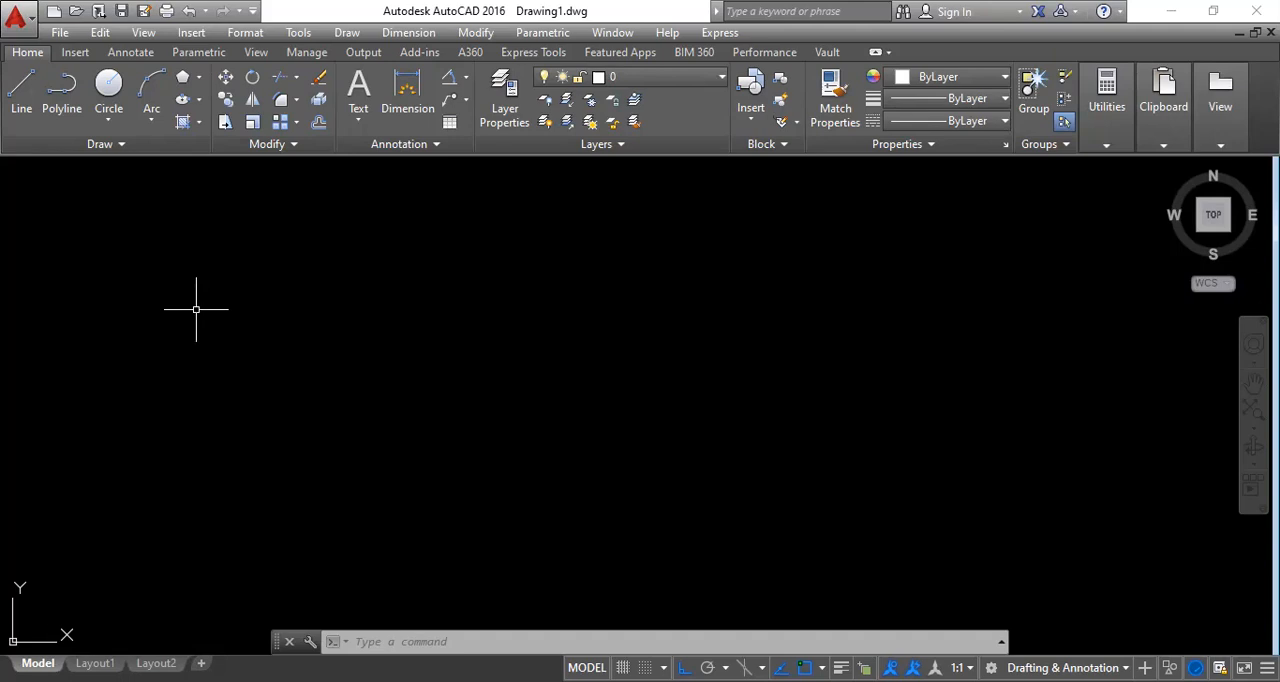
Insert the M6 block at a picked point in the empty drawing.
type("i")
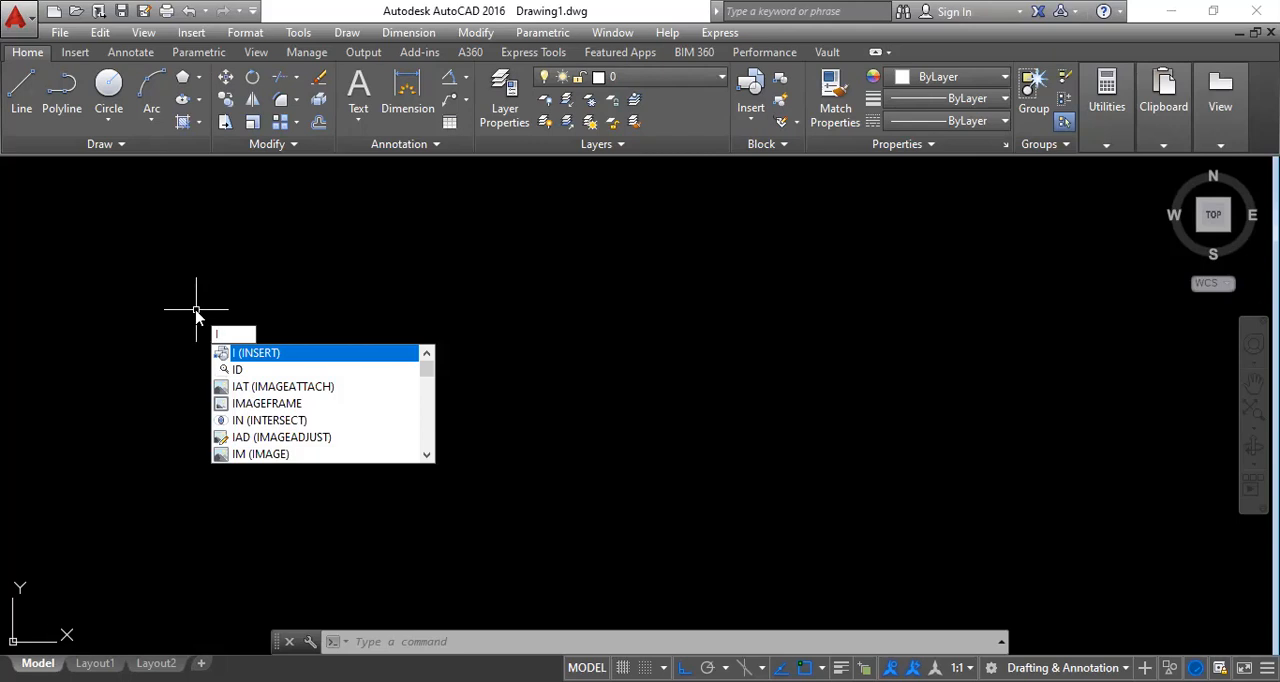
key("Return")
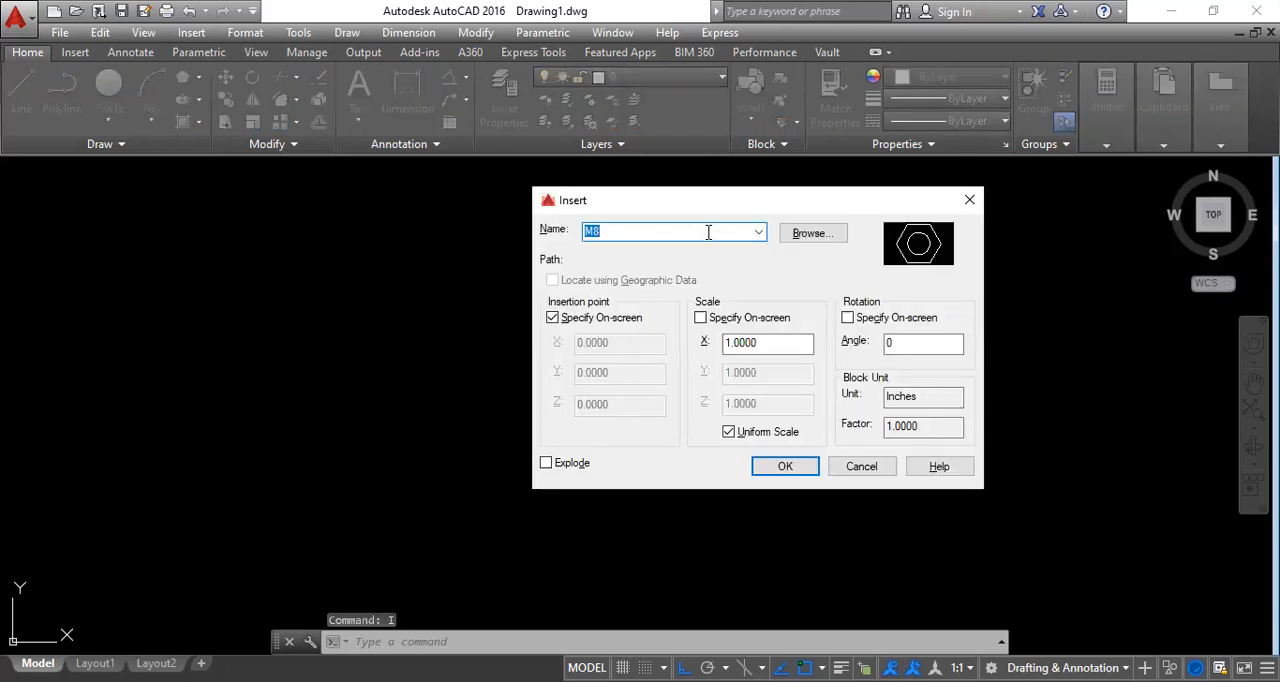
left_click(758, 234)
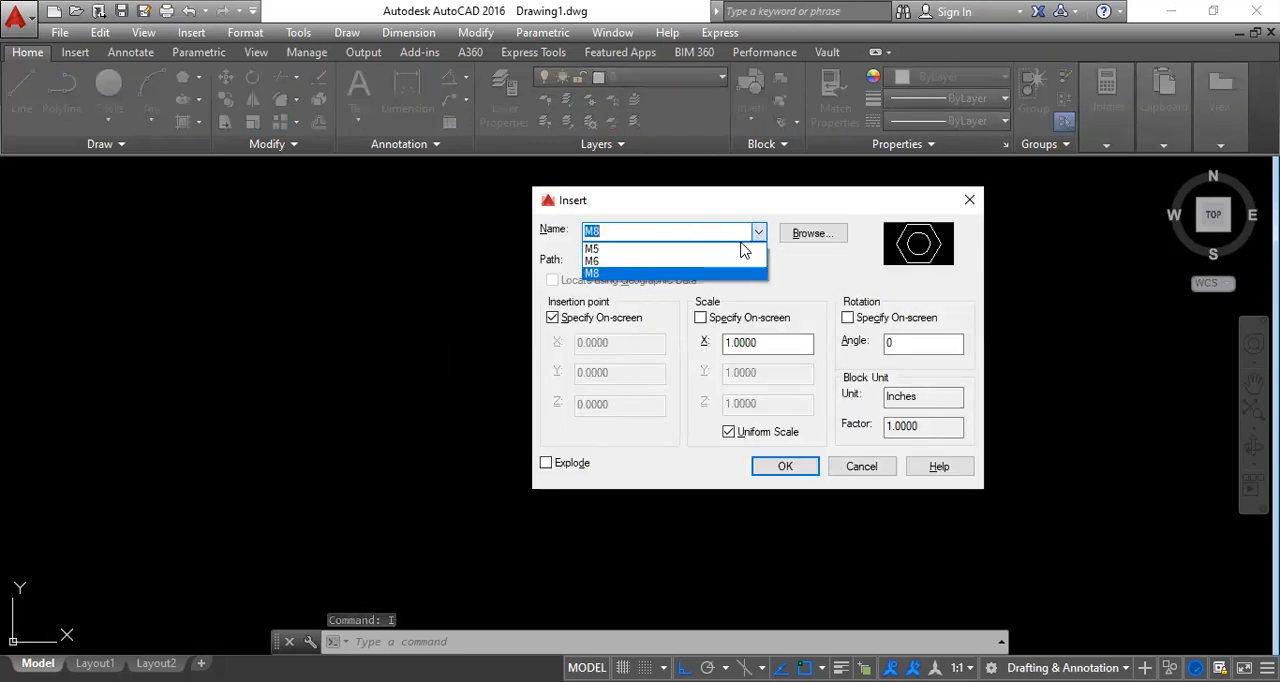
left_click(623, 262)
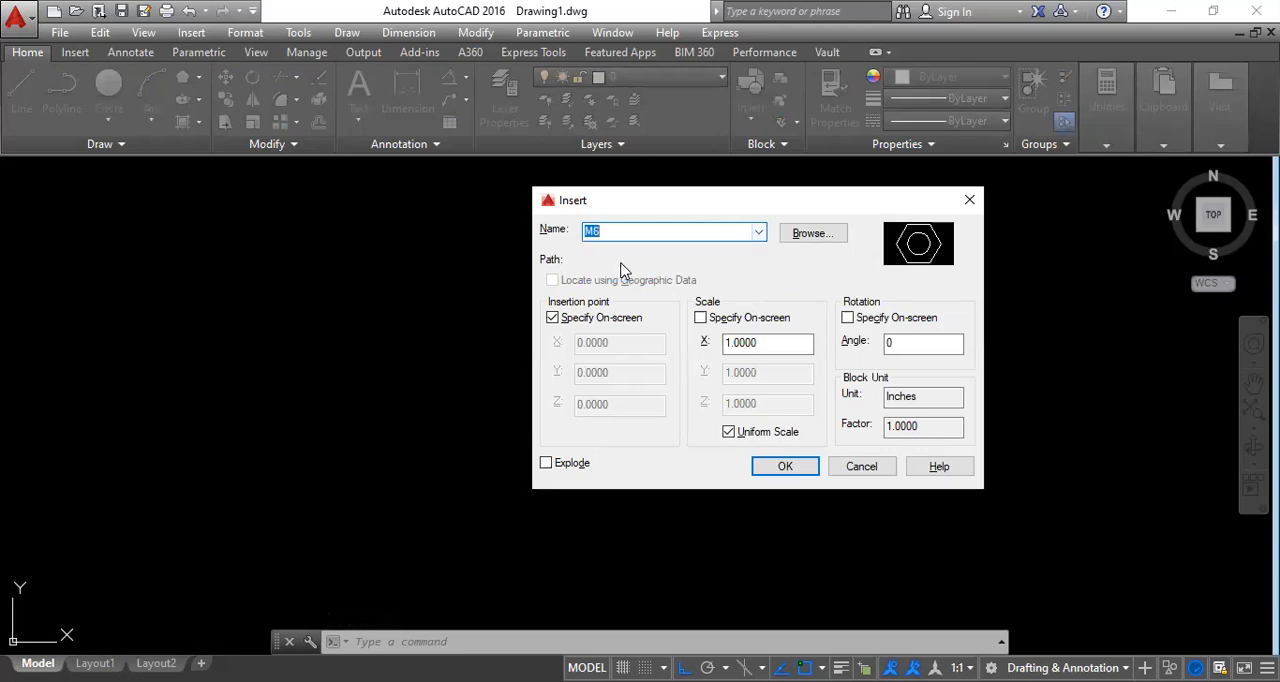
left_click(787, 468)
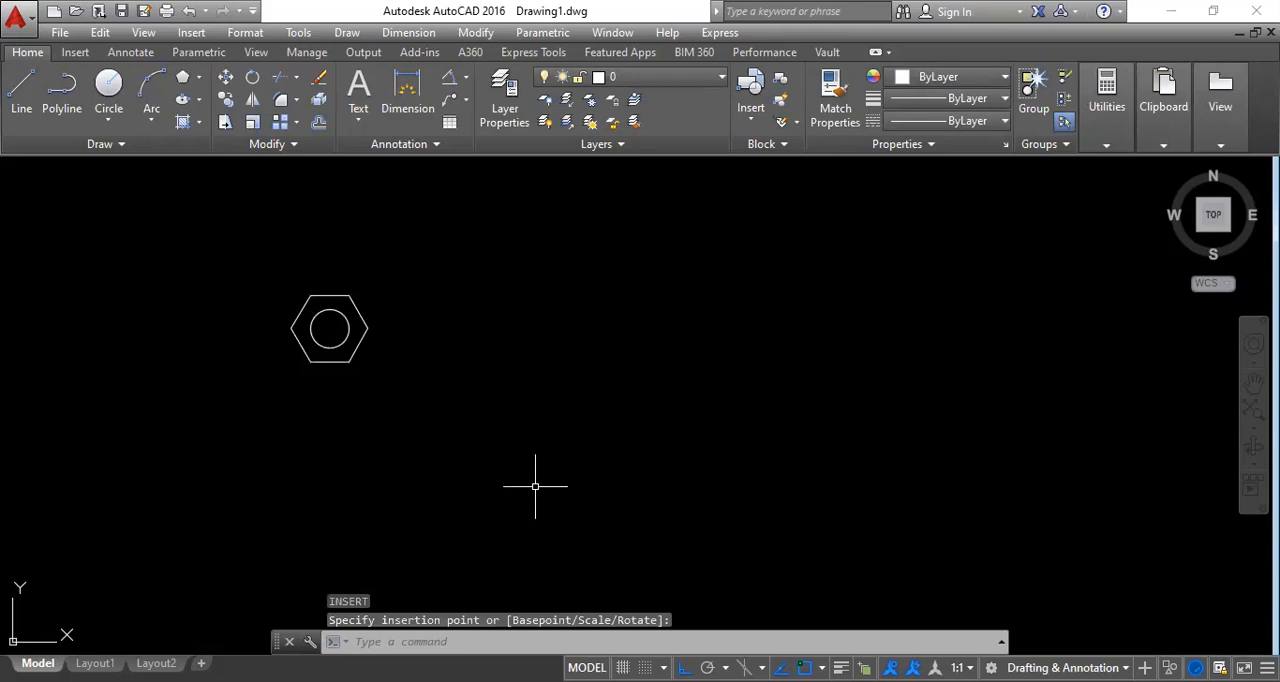
scroll(290, 340, "up", 2)
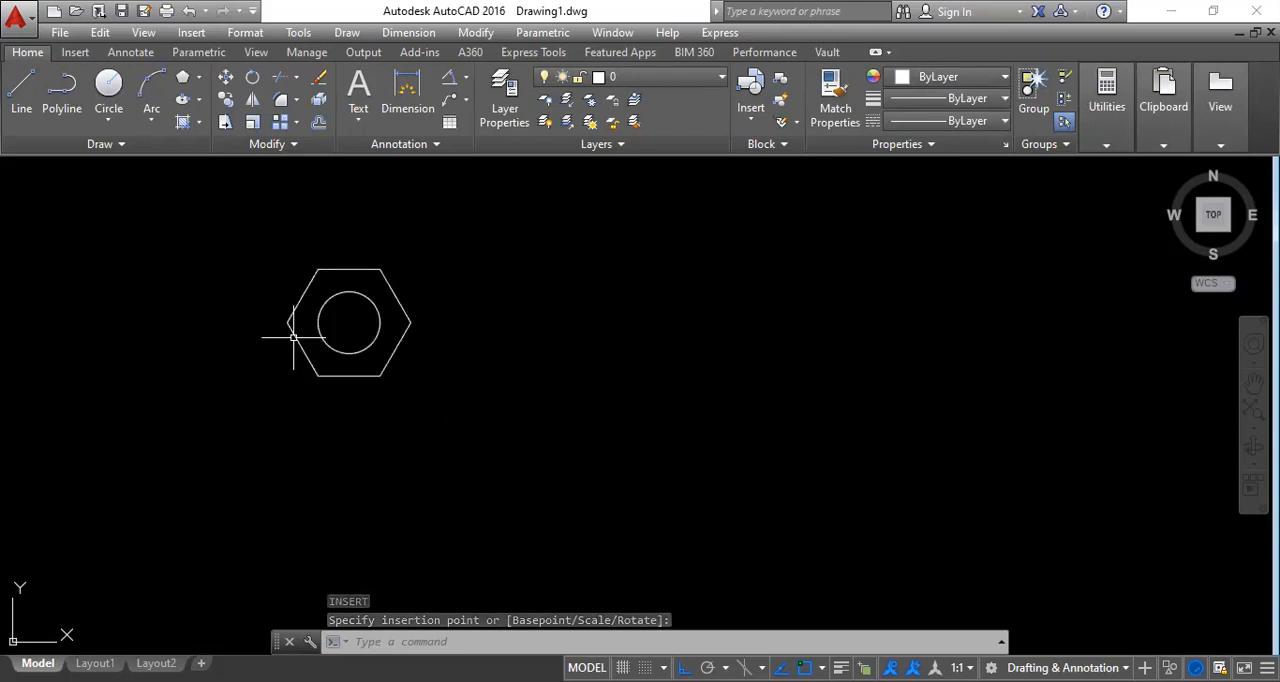
left_click(295, 337)
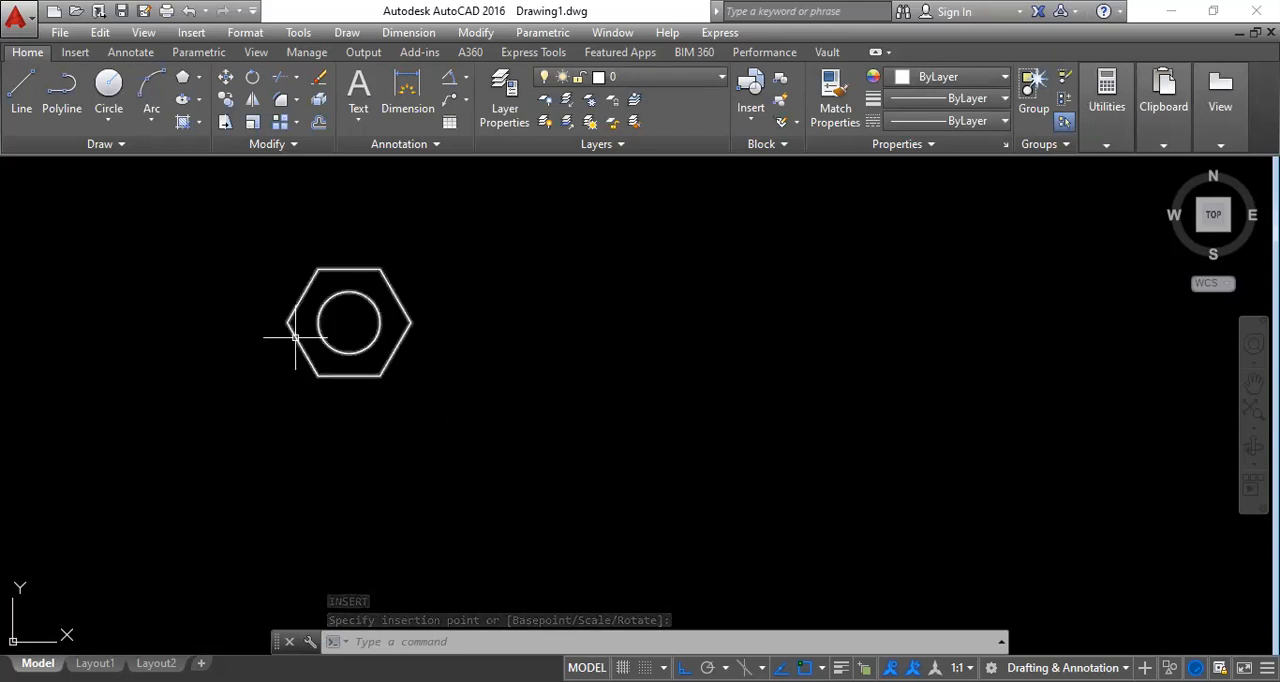
Insert the M5 block at a picked point to the upper right of the M6 nut.
type("i")
key("Return")
left_click(756, 233)
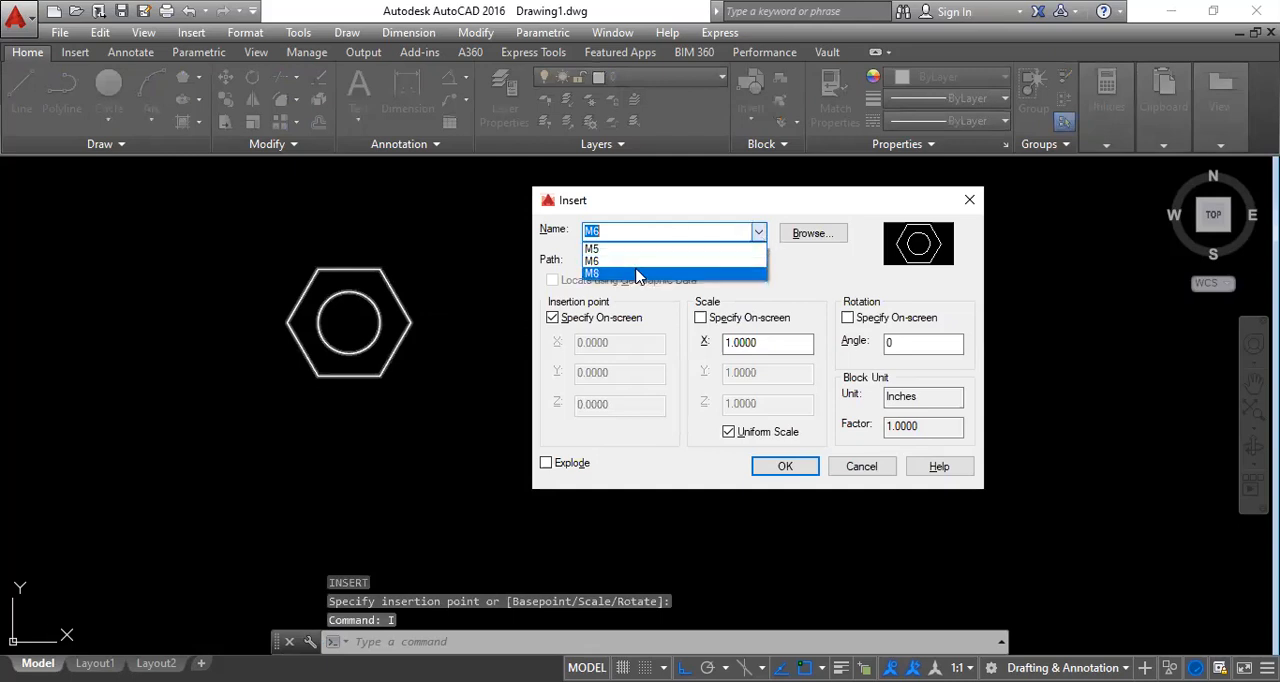
left_click(635, 249)
left_click(785, 467)
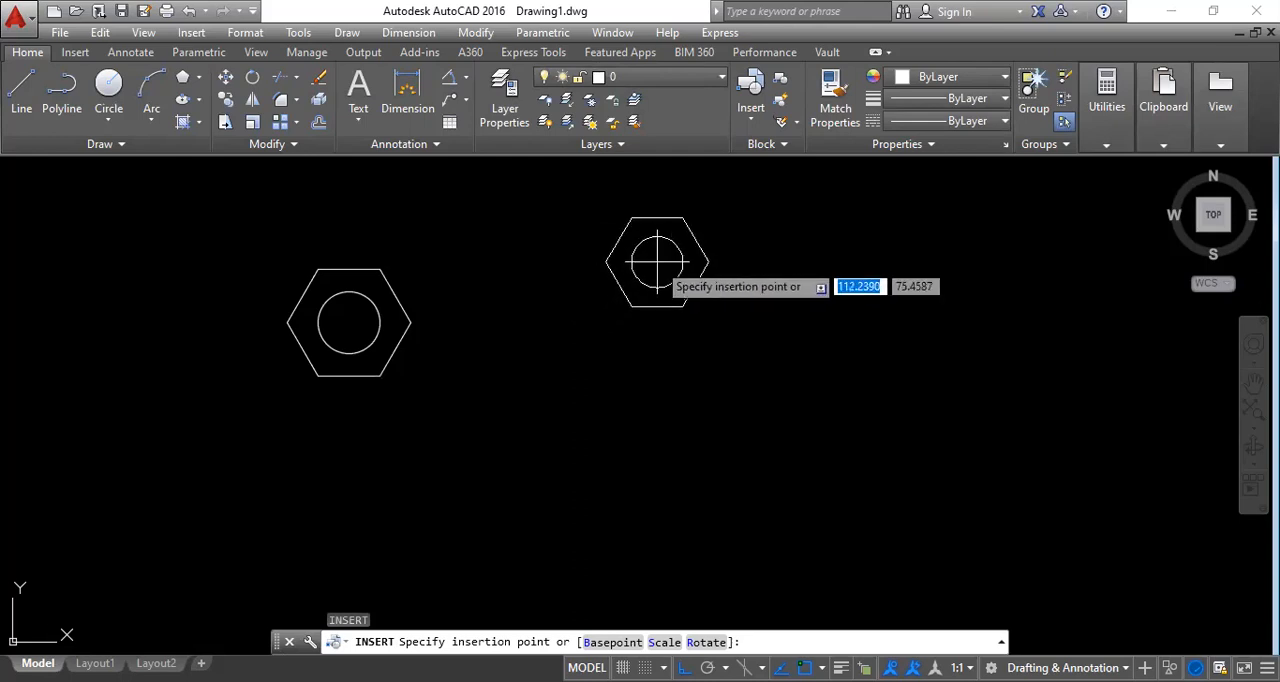
left_click(572, 277)
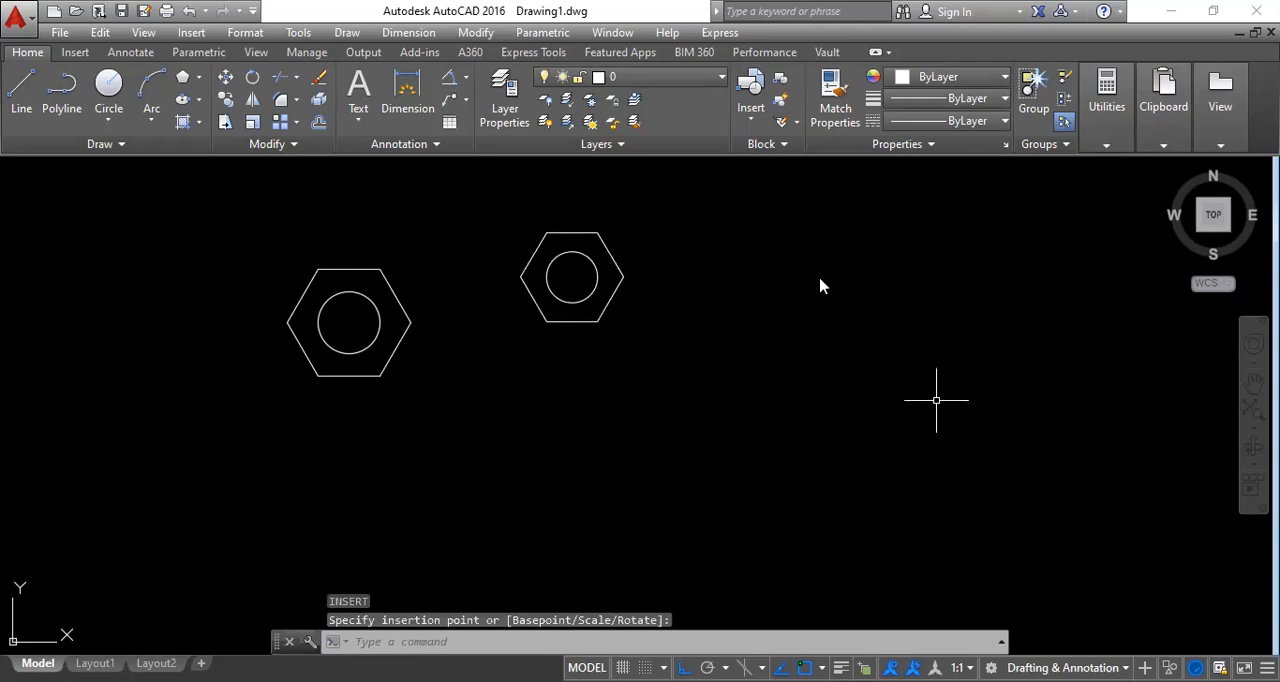
Insert the M8 block at a picked point below and between the M6 and M5 nuts.
type("I")
key("Return")
left_click(758, 232)
left_click(705, 275)
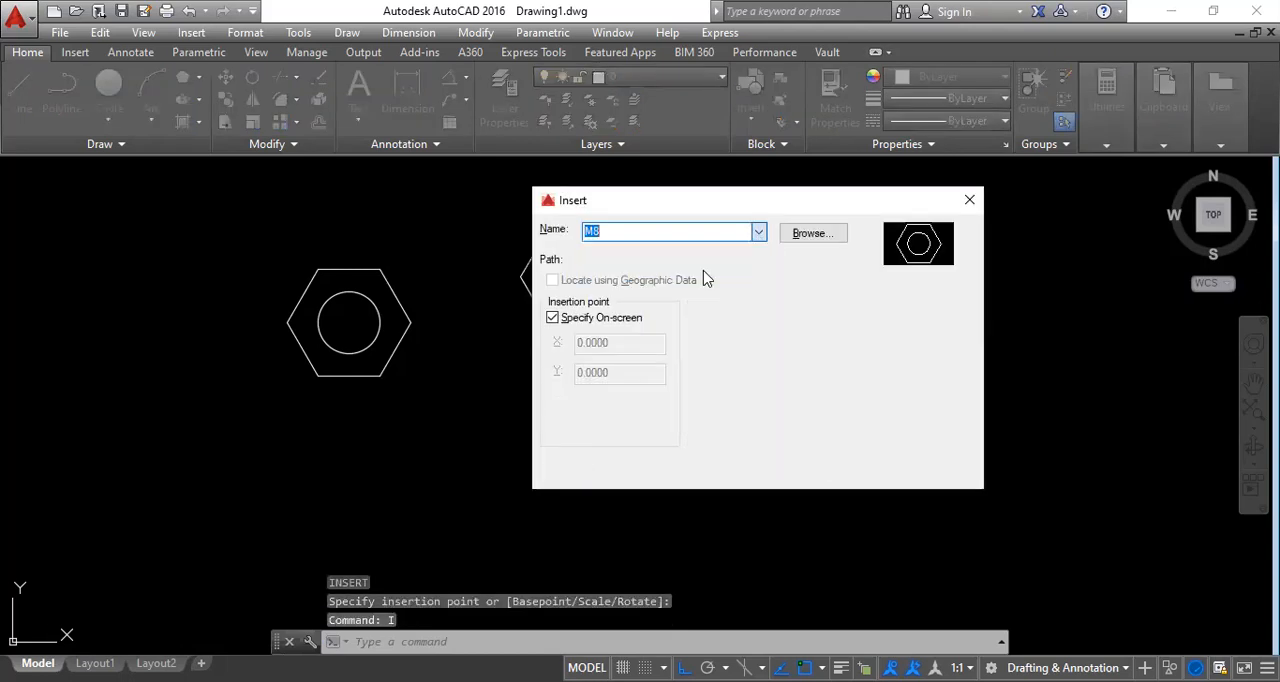
left_click(785, 467)
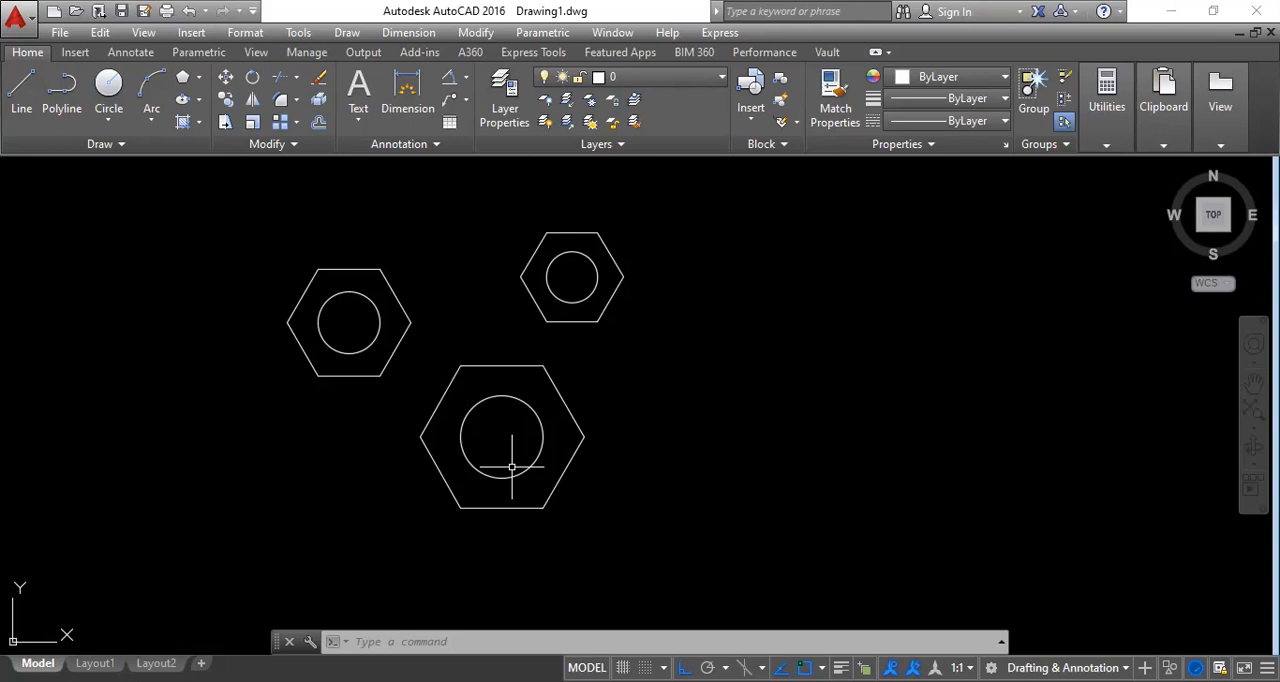
Start the WBLOCK command to write a block to an external drawing file.
type("WBLOCK")
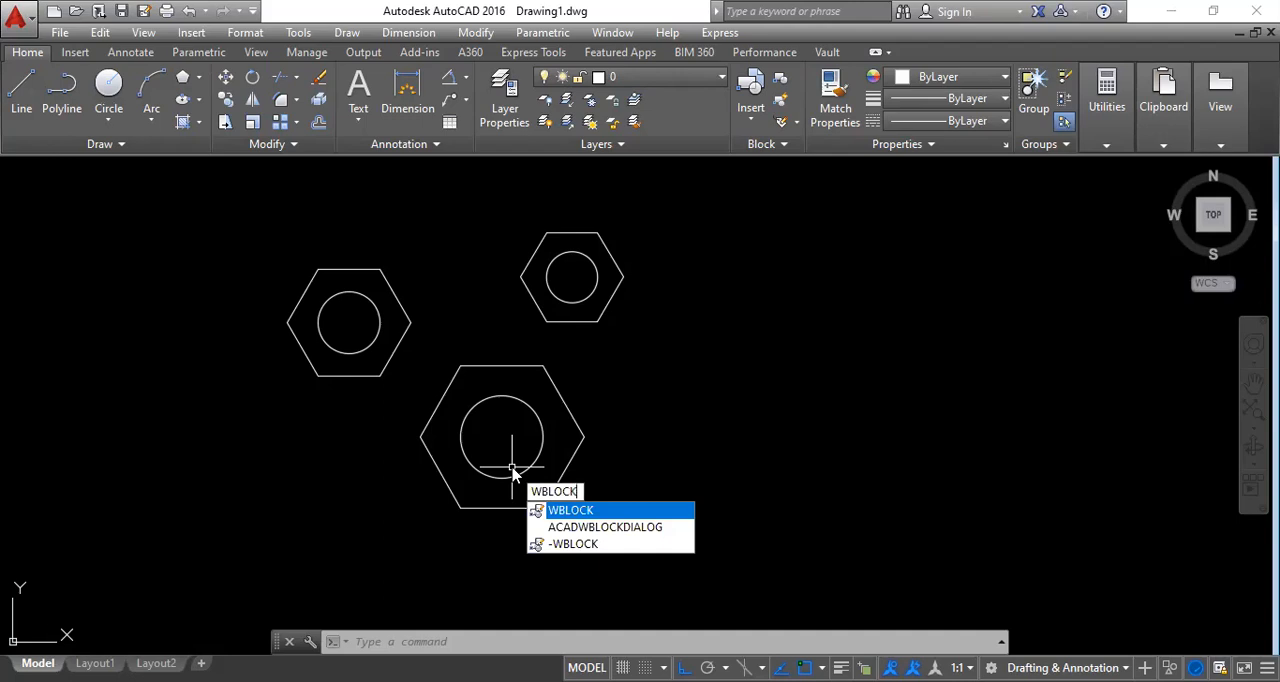
key("Return")
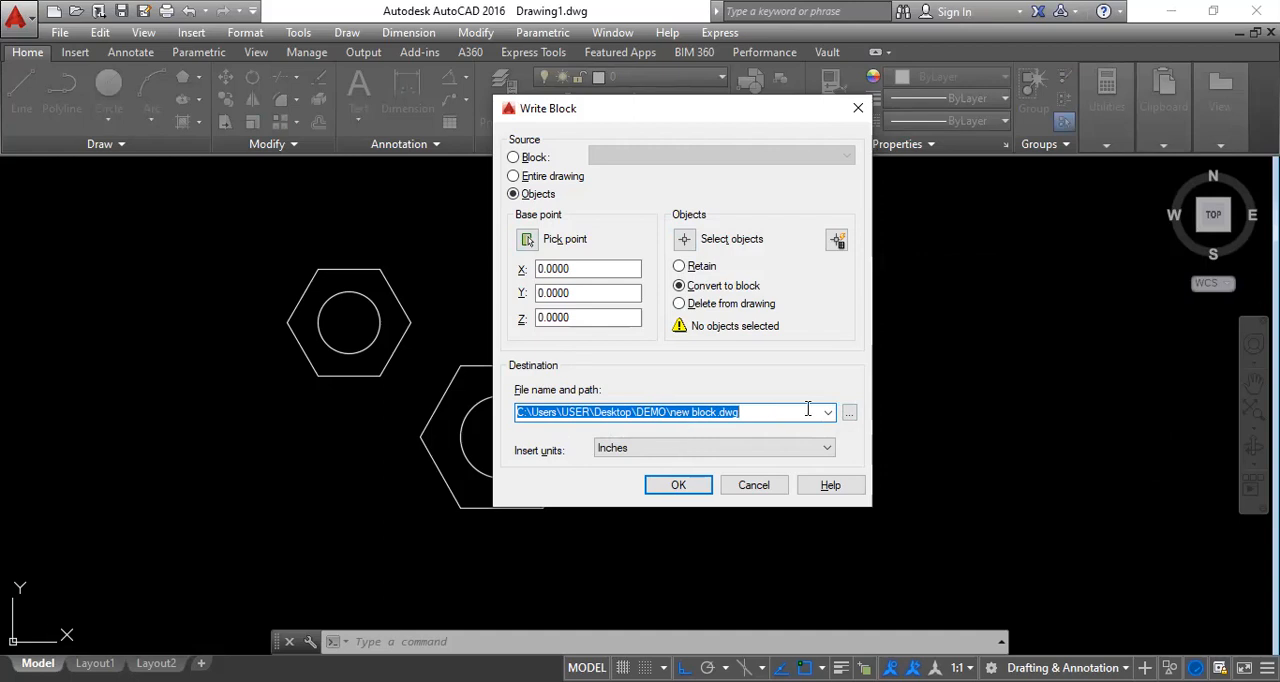
left_click(848, 414)
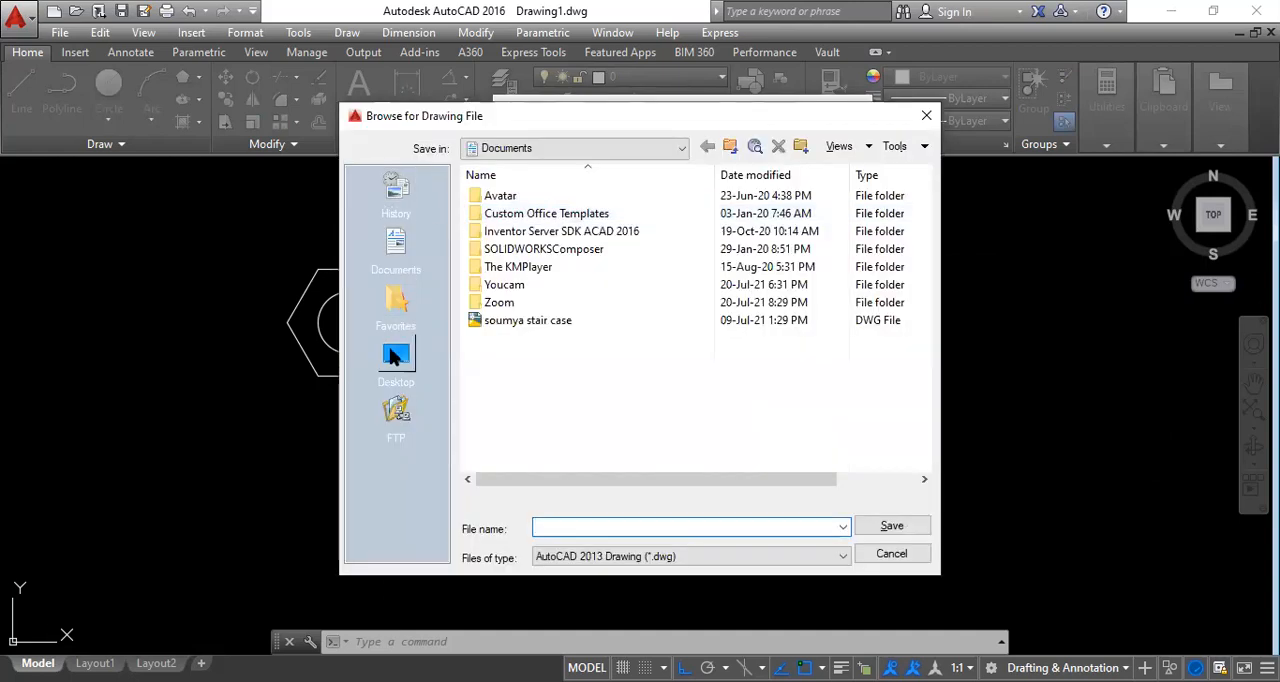
left_click(396, 355)
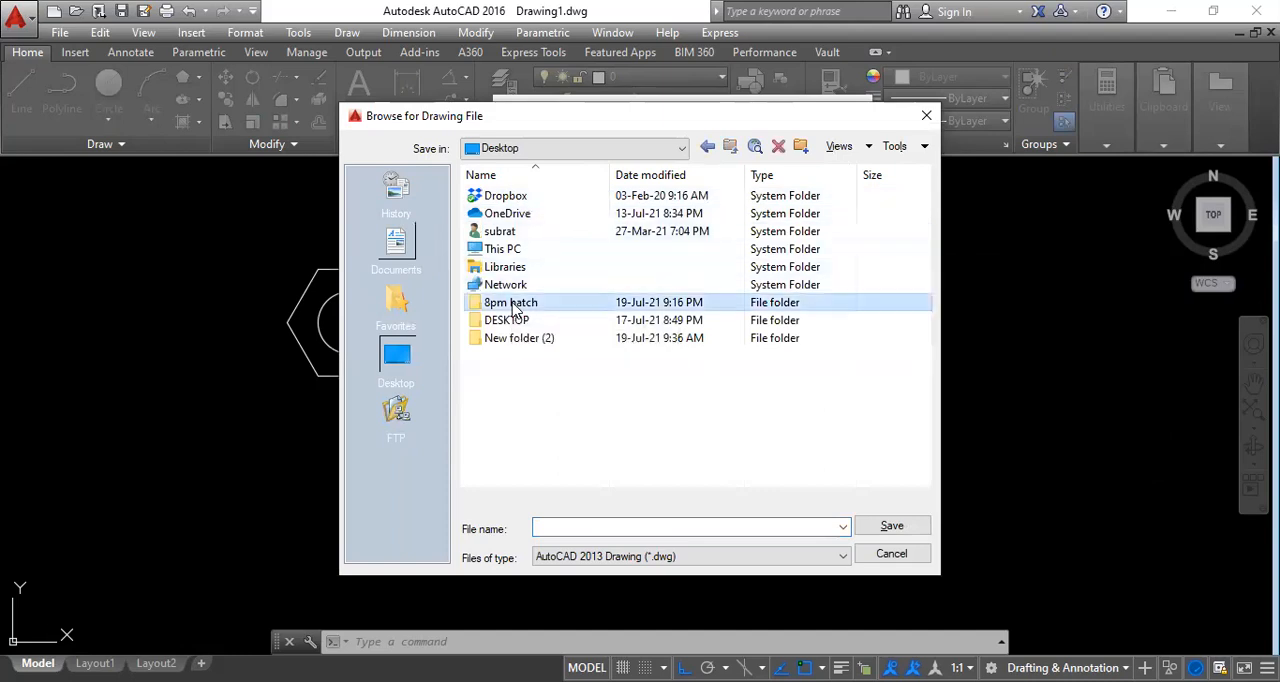
double_click(510, 302)
left_click(567, 525)
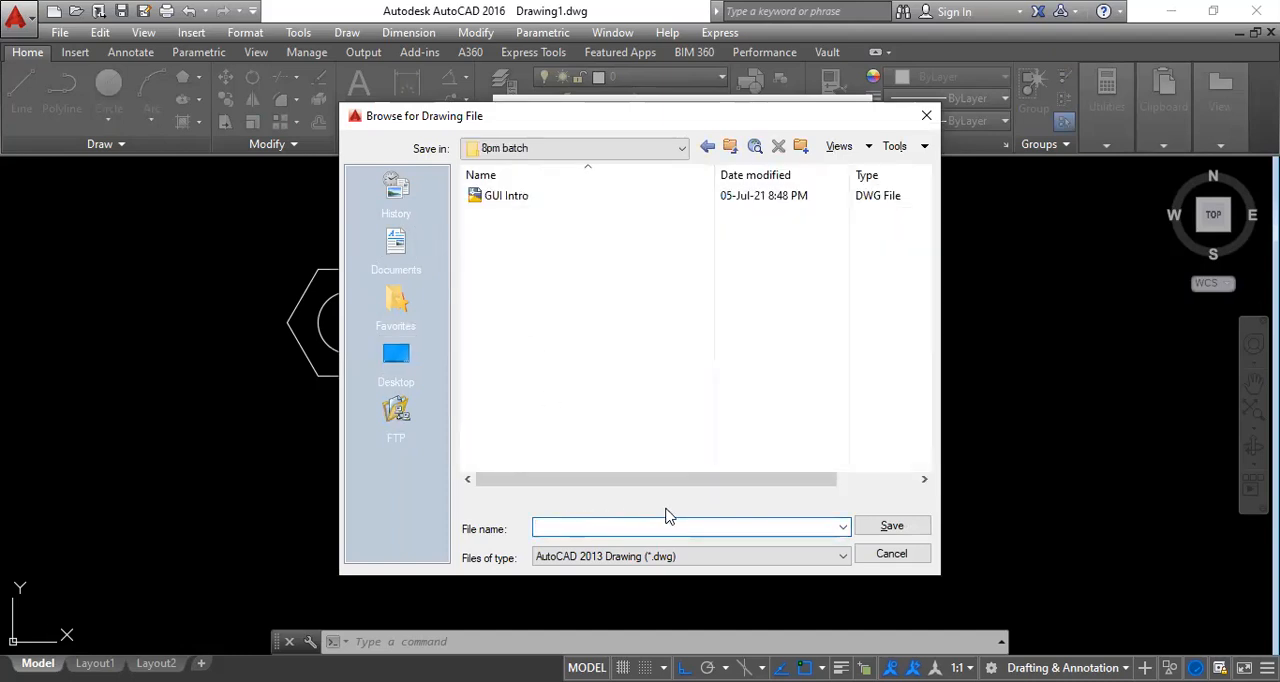
type("M5")
left_click(905, 552)
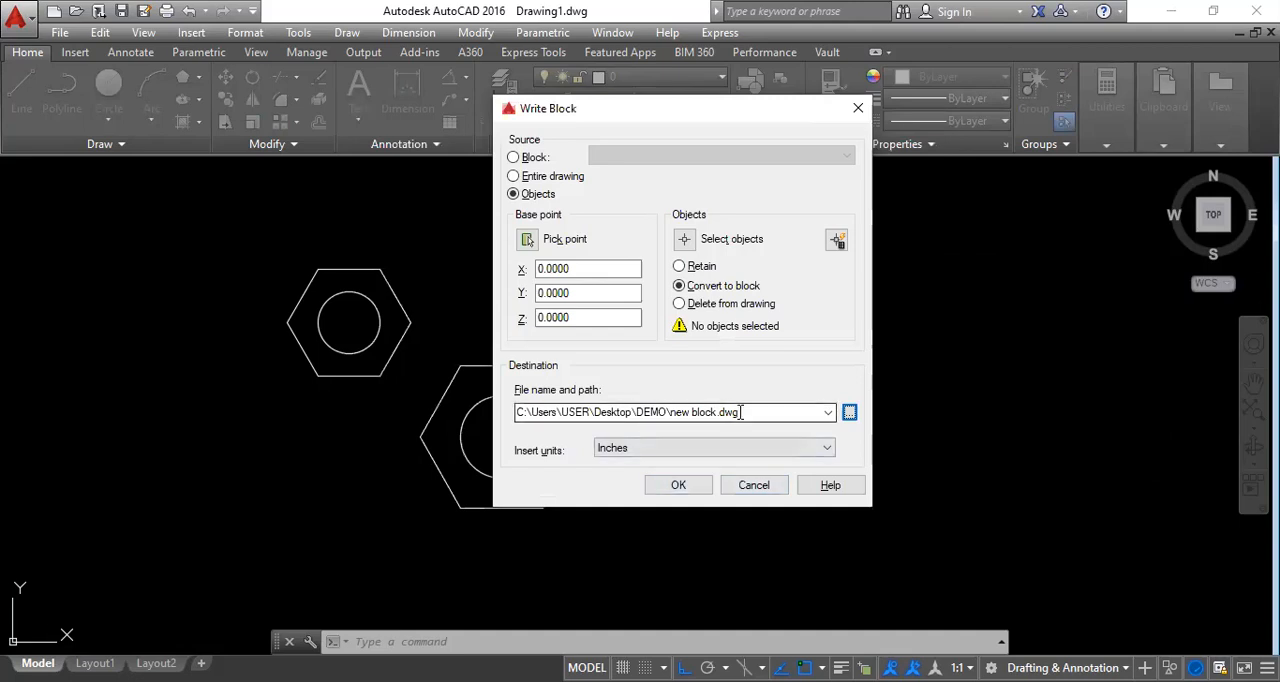
left_click(513, 176)
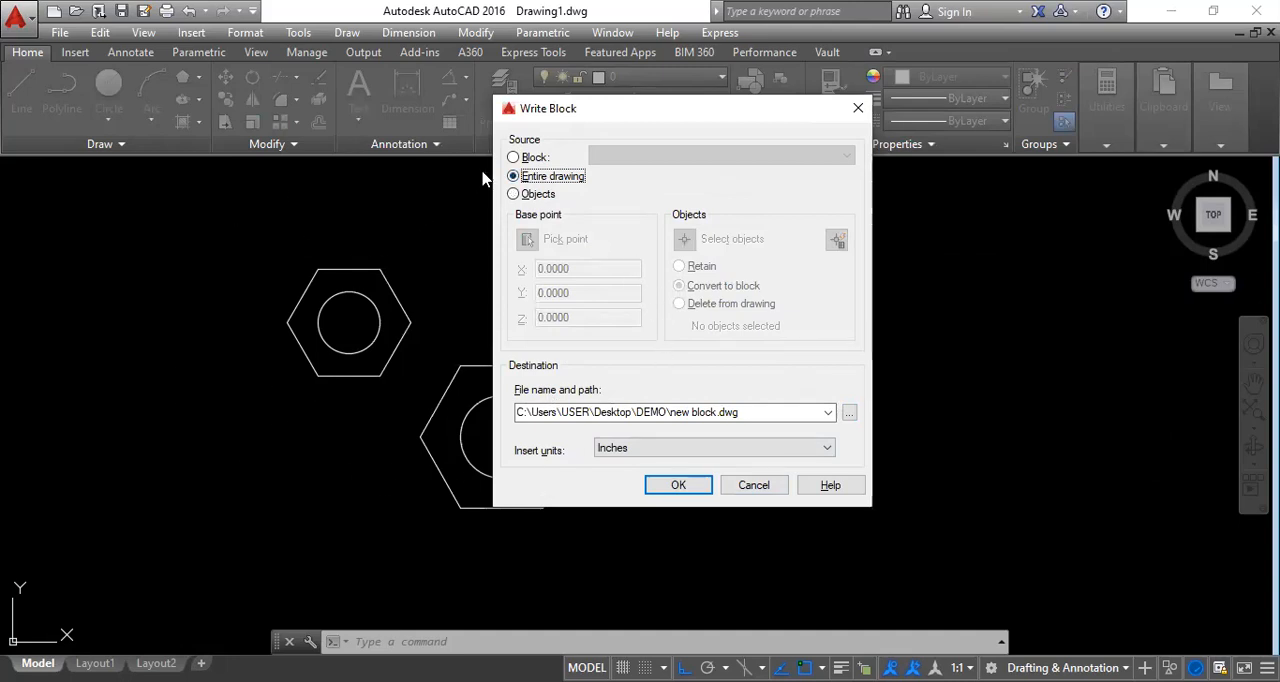
Write the existing block M5 to a drawing file named M5 in the Desktop's 8pm batch folder.
left_click(513, 158)
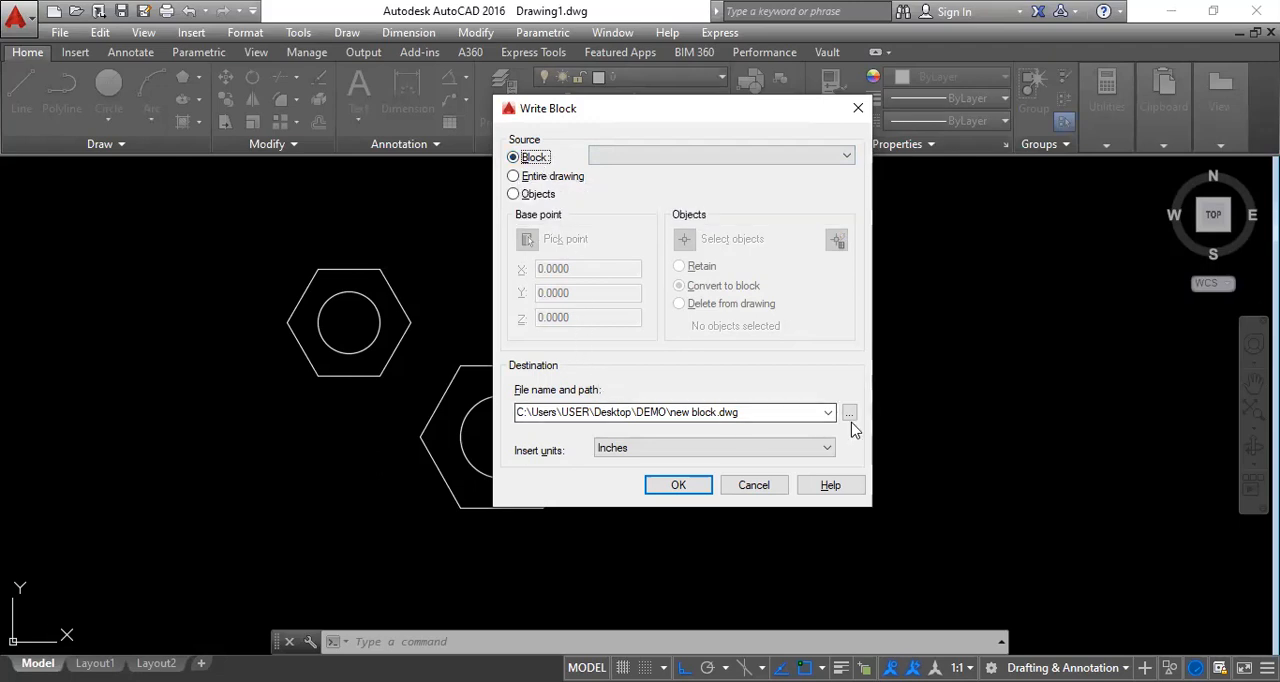
left_click(778, 156)
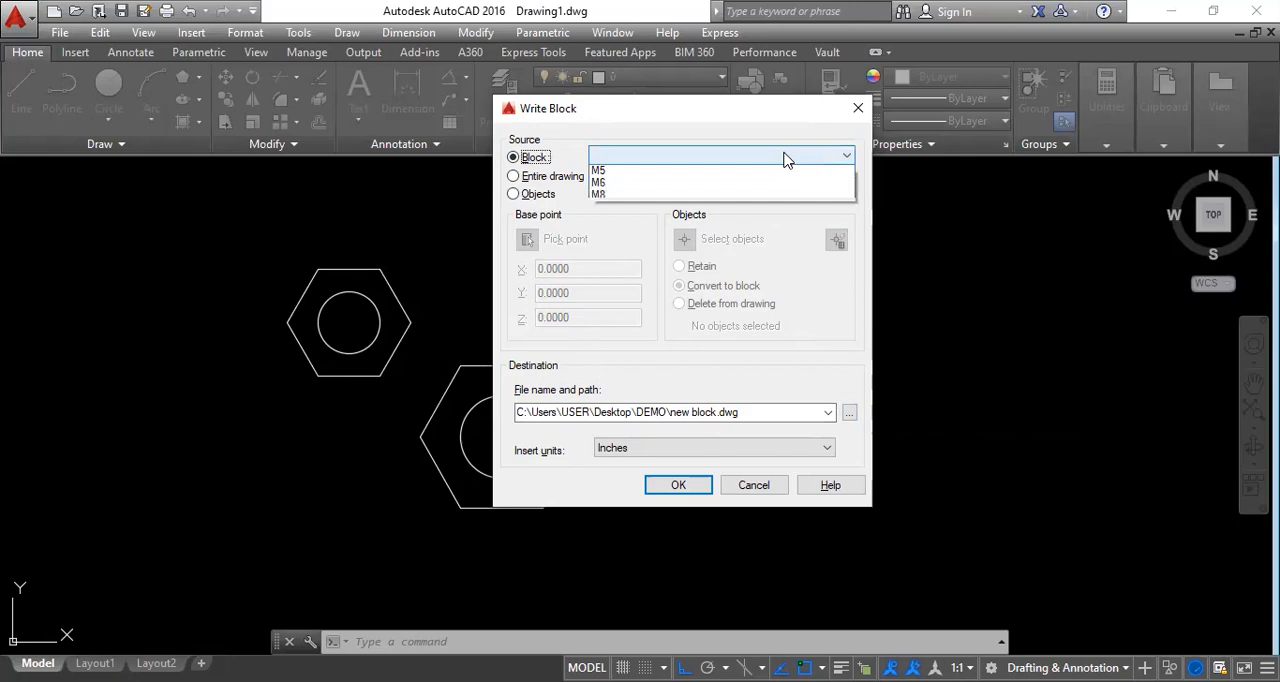
left_click(700, 174)
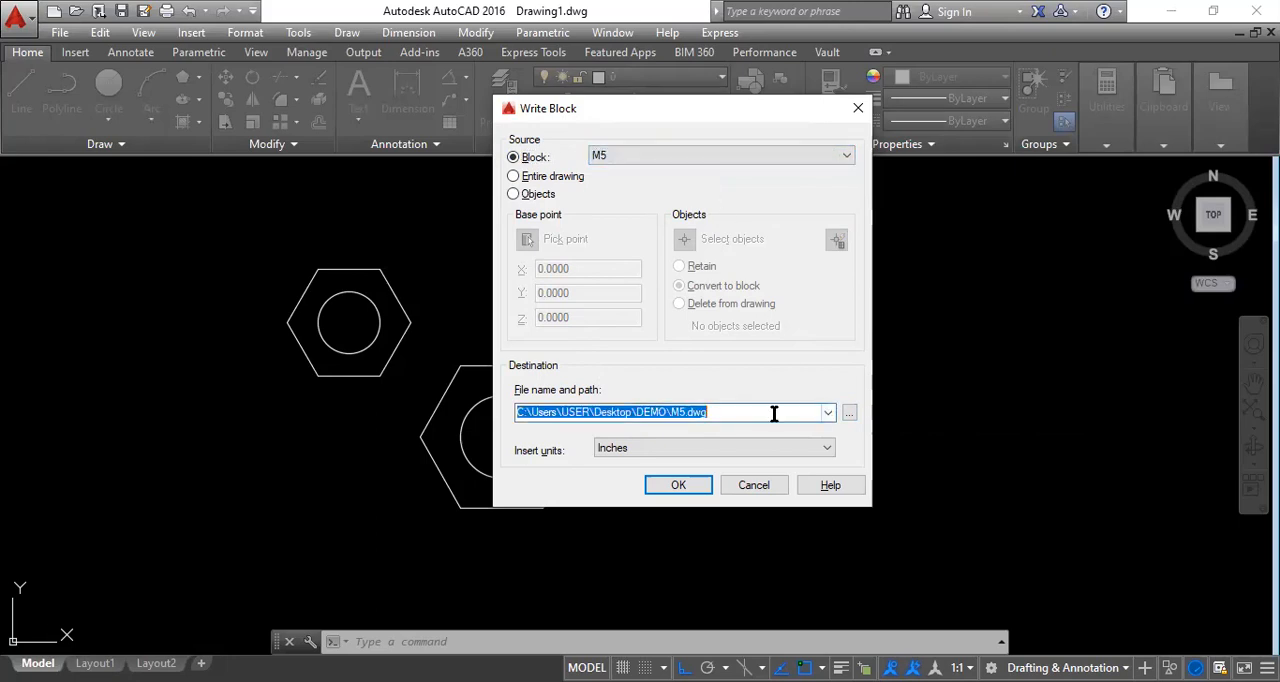
left_click(849, 412)
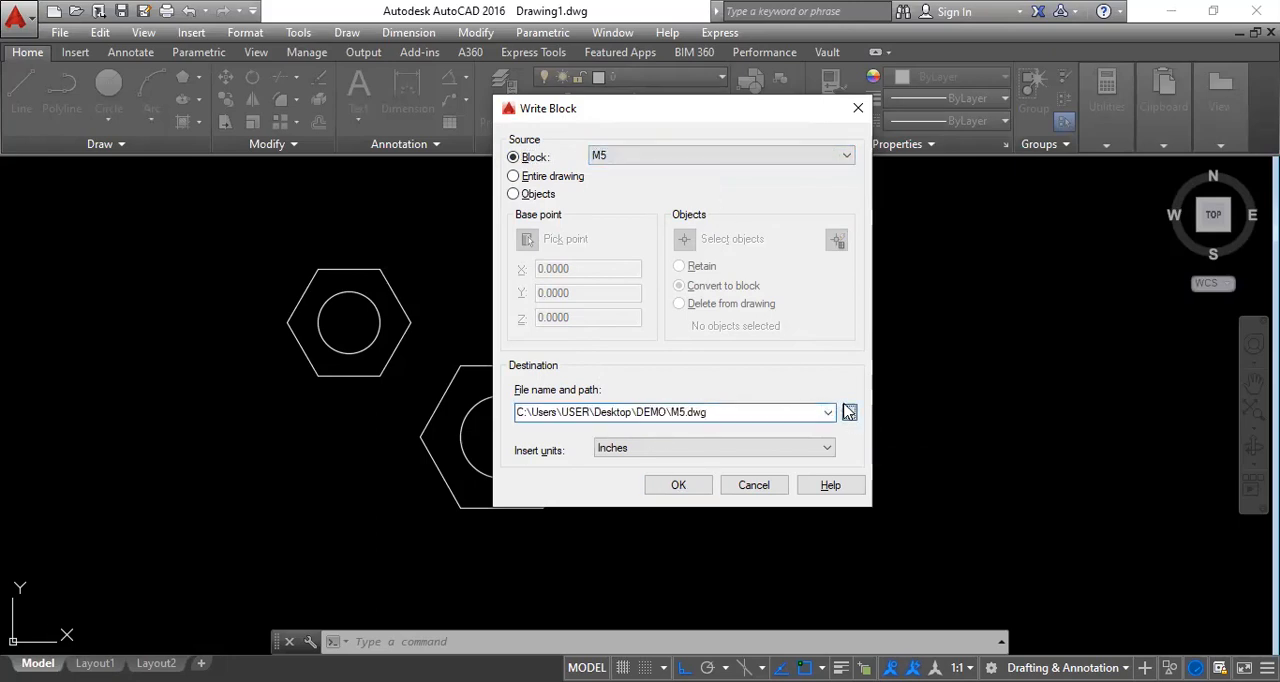
left_click(397, 360)
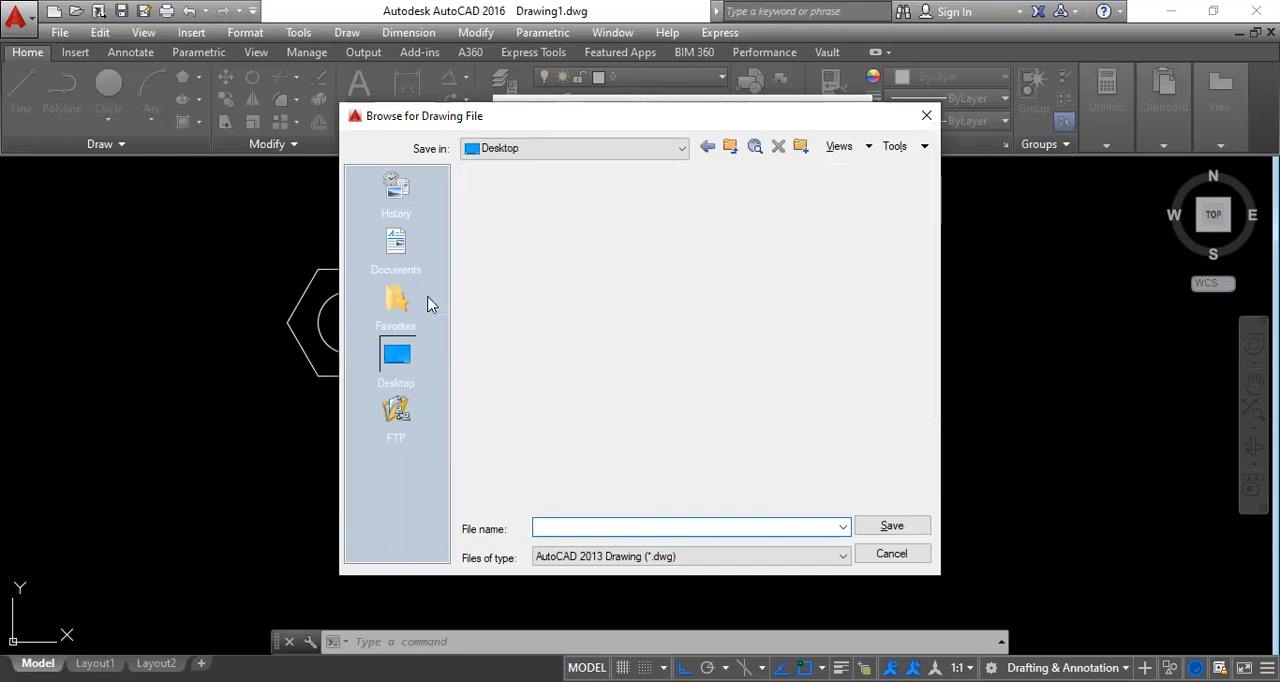
double_click(510, 302)
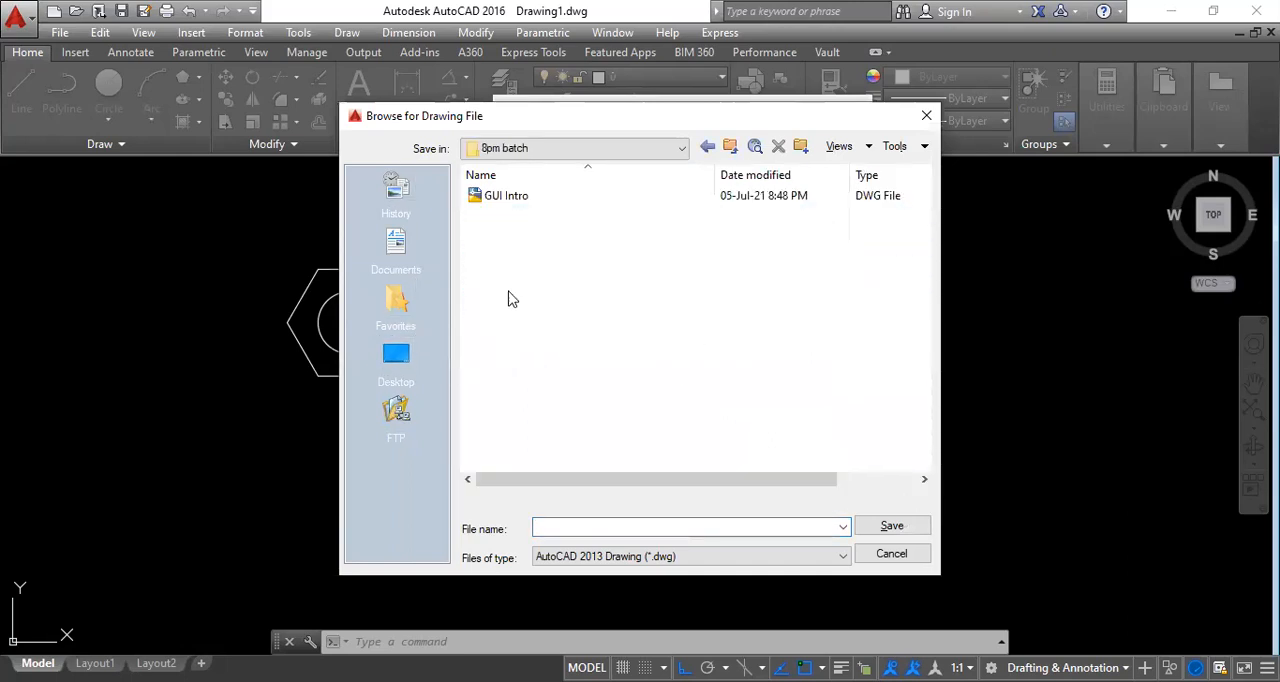
left_click(580, 527)
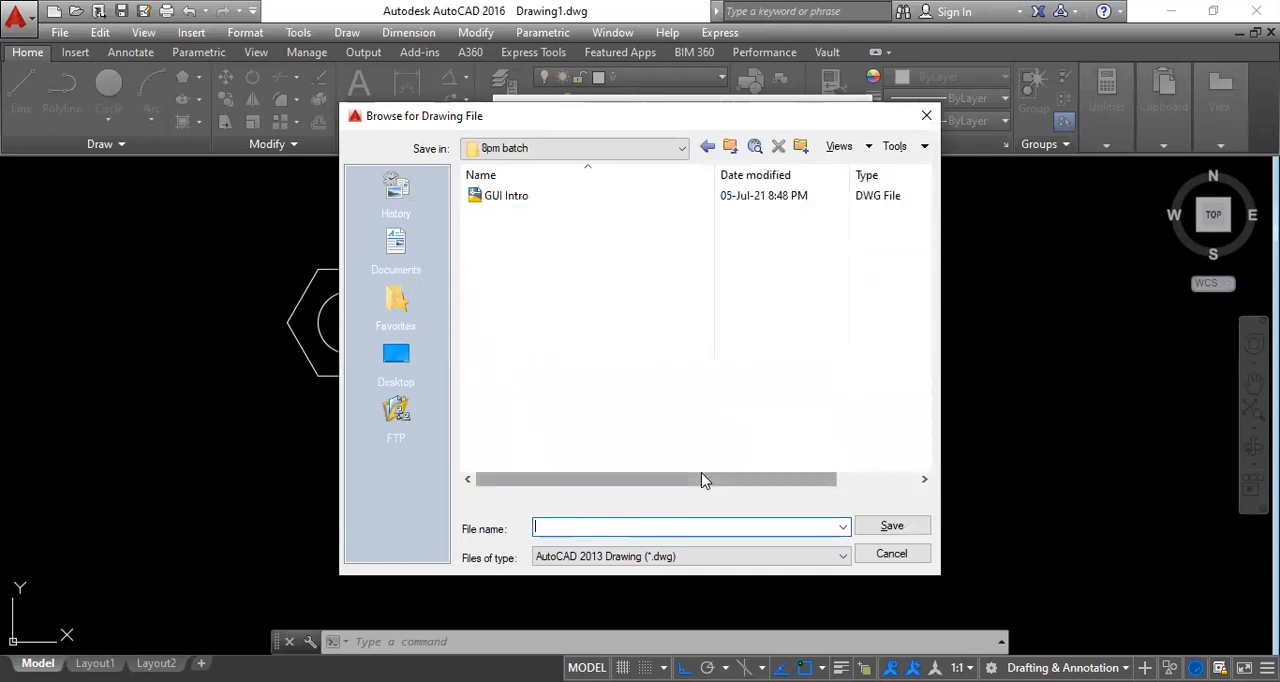
type("M5")
left_click(893, 527)
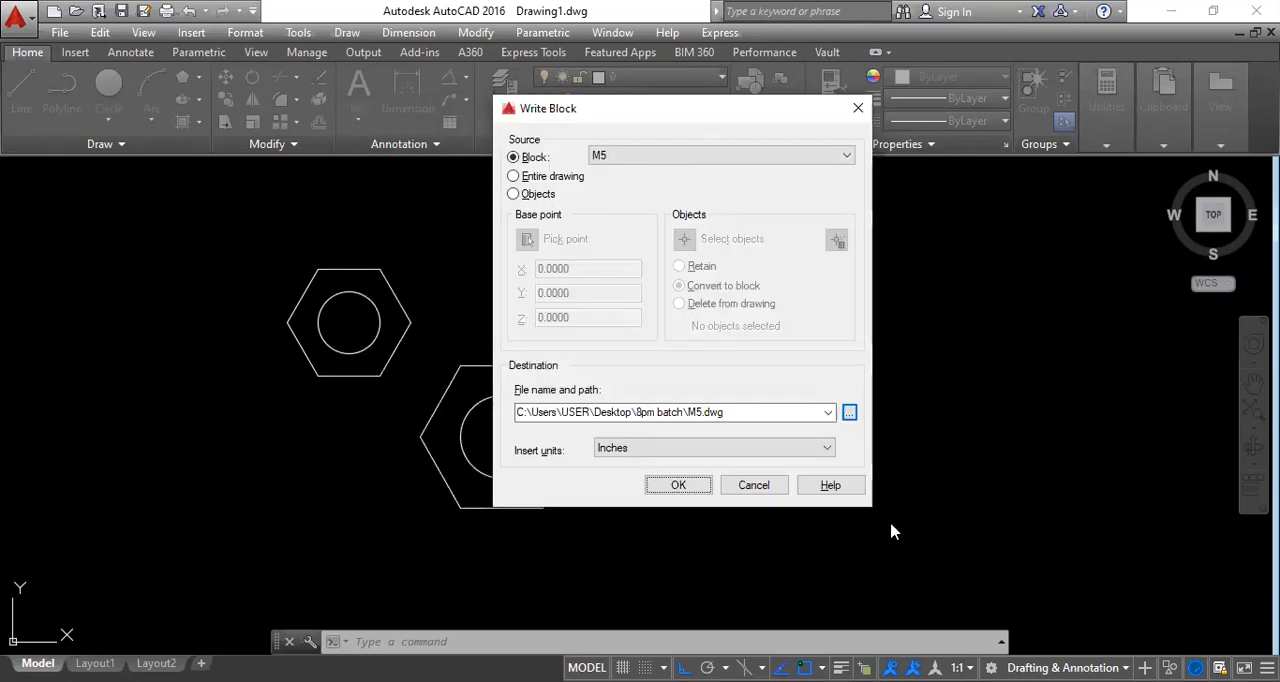
double_click(672, 450)
left_click(680, 487)
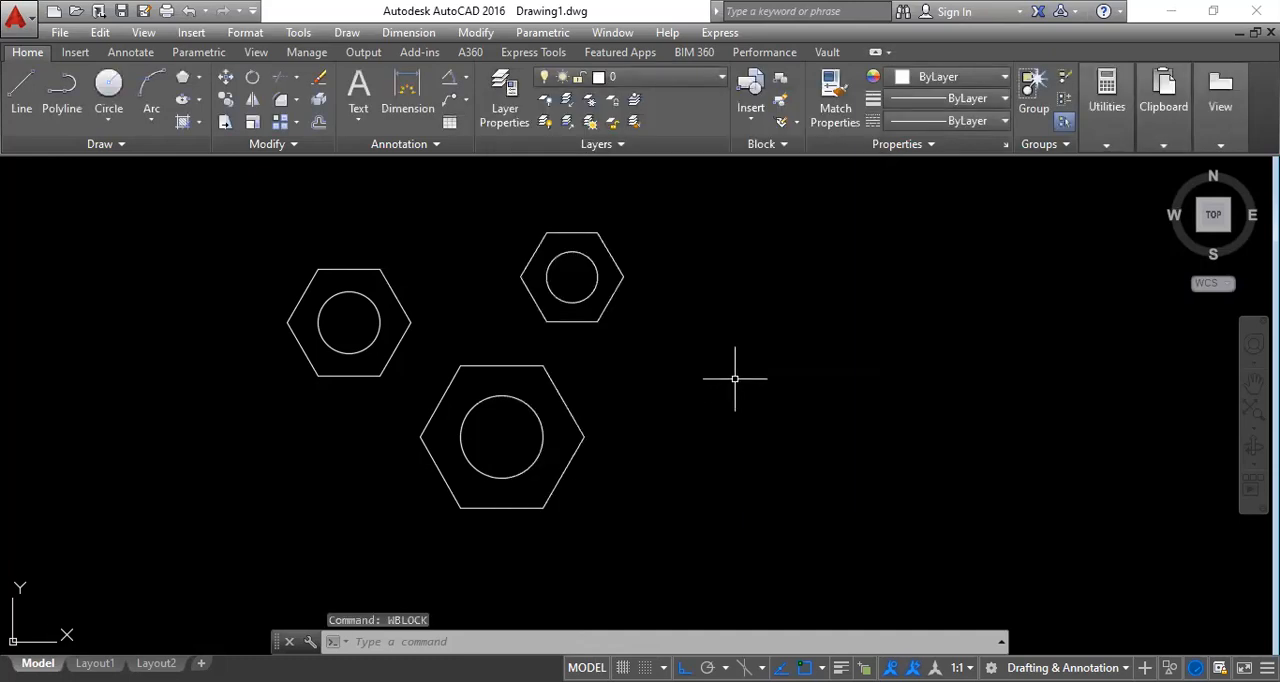
Write the existing block M6 to the drawing file M6.dwg in the 8pm batch folder.
right_click(760, 229)
left_click(855, 247)
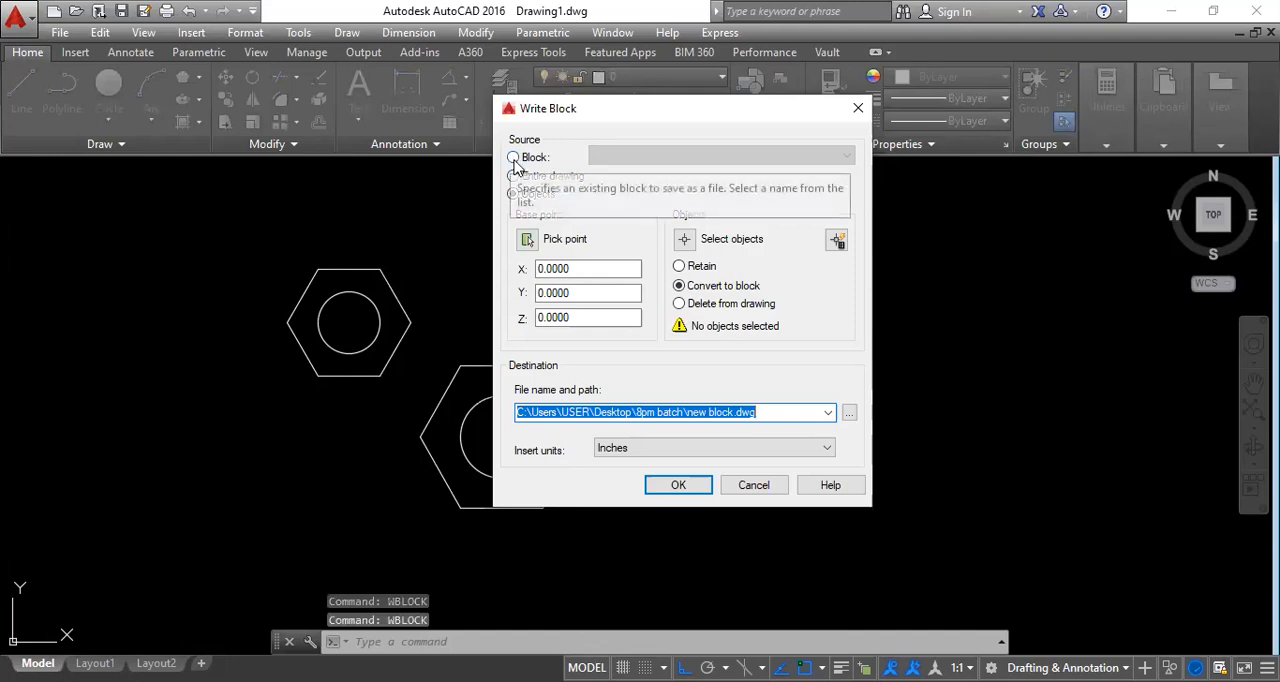
left_click(513, 158)
left_click(738, 160)
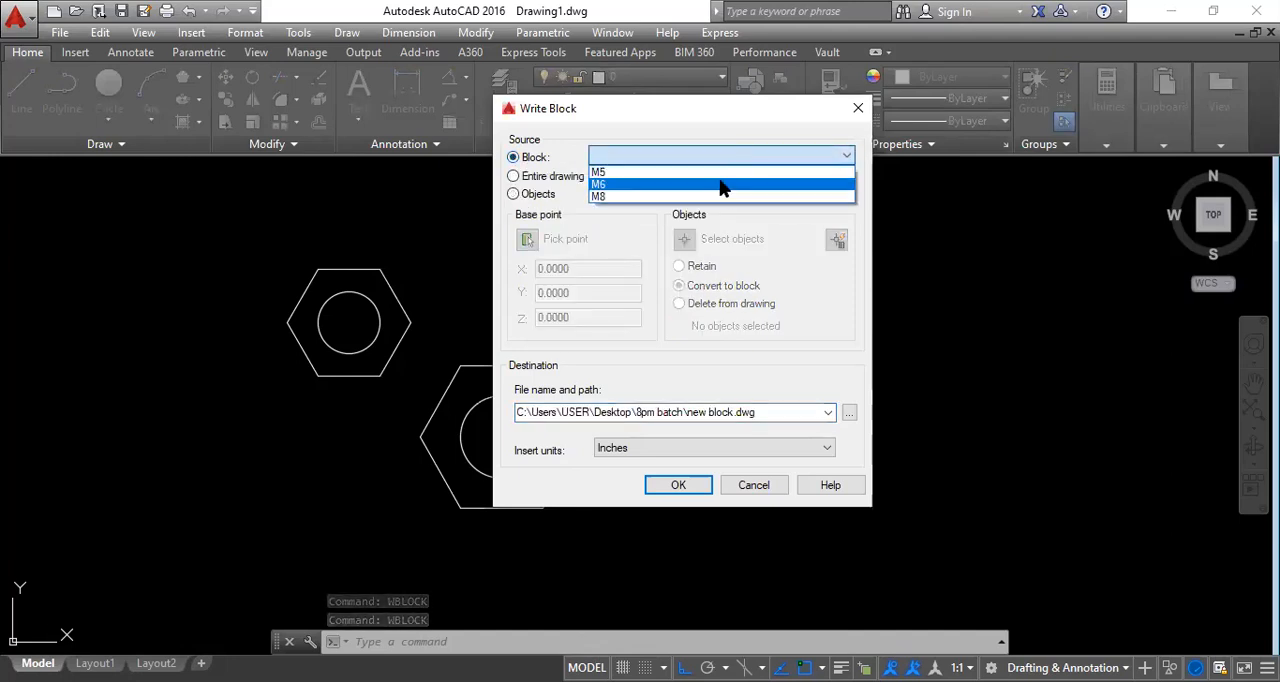
left_click(720, 184)
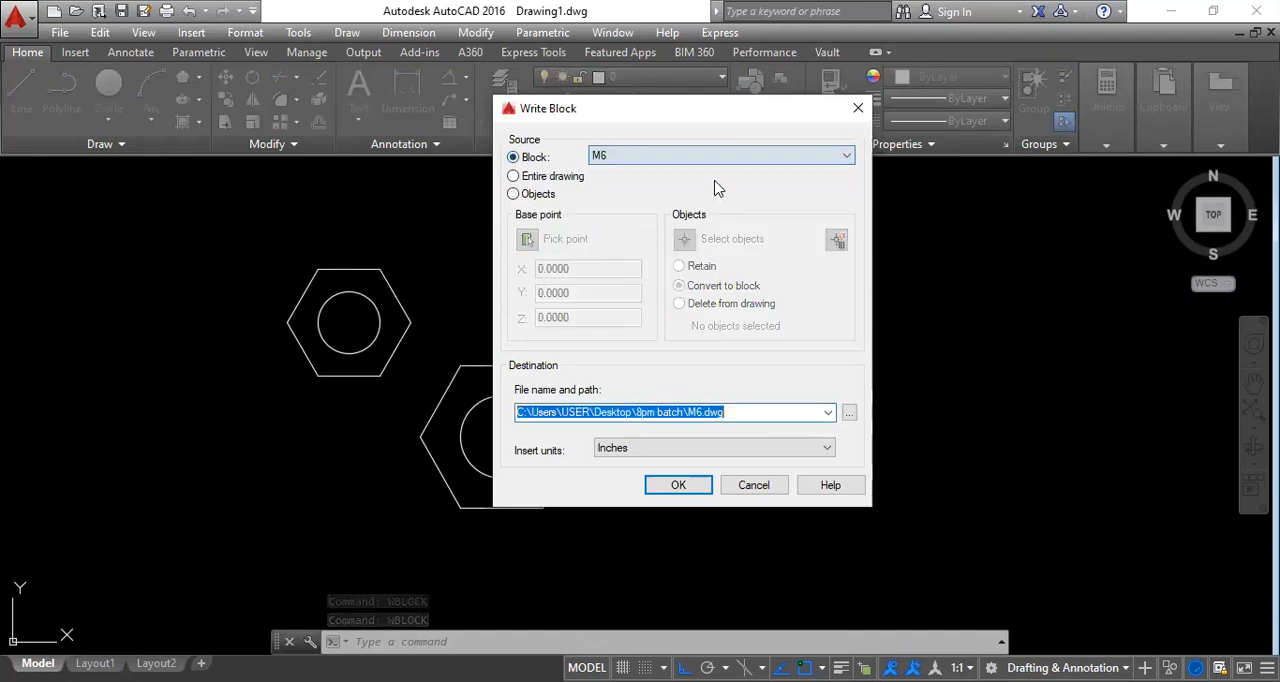
left_click(848, 413)
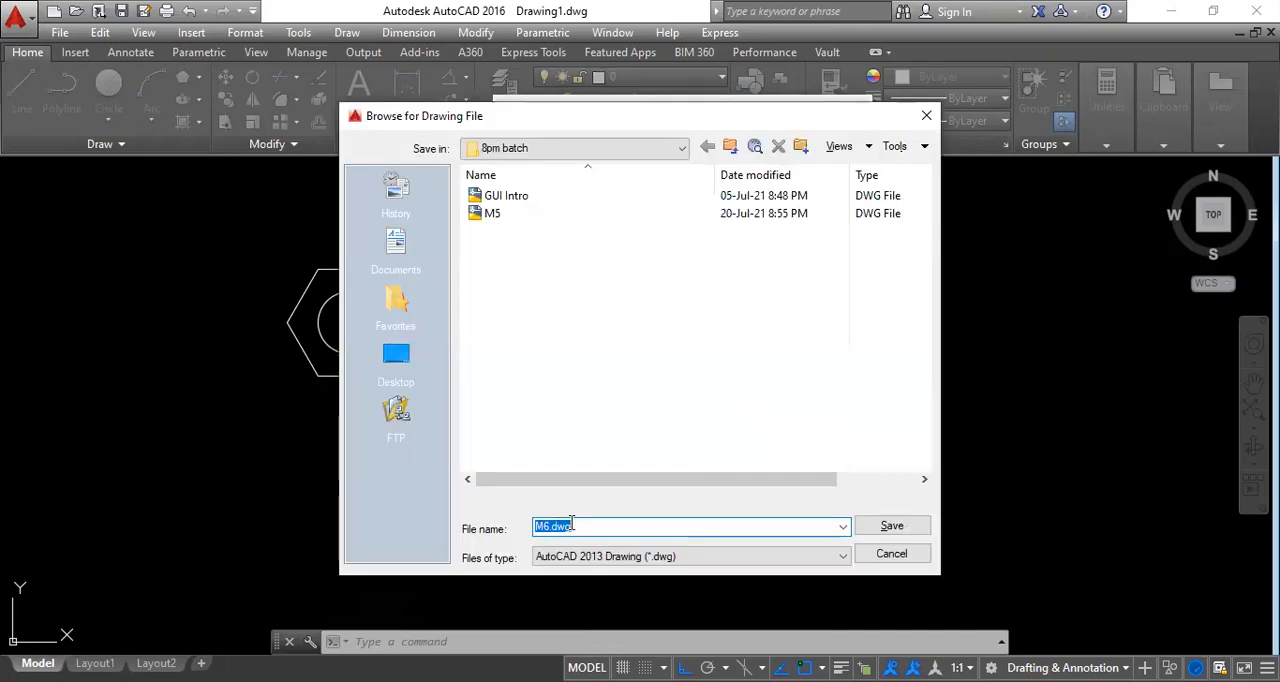
left_click(892, 526)
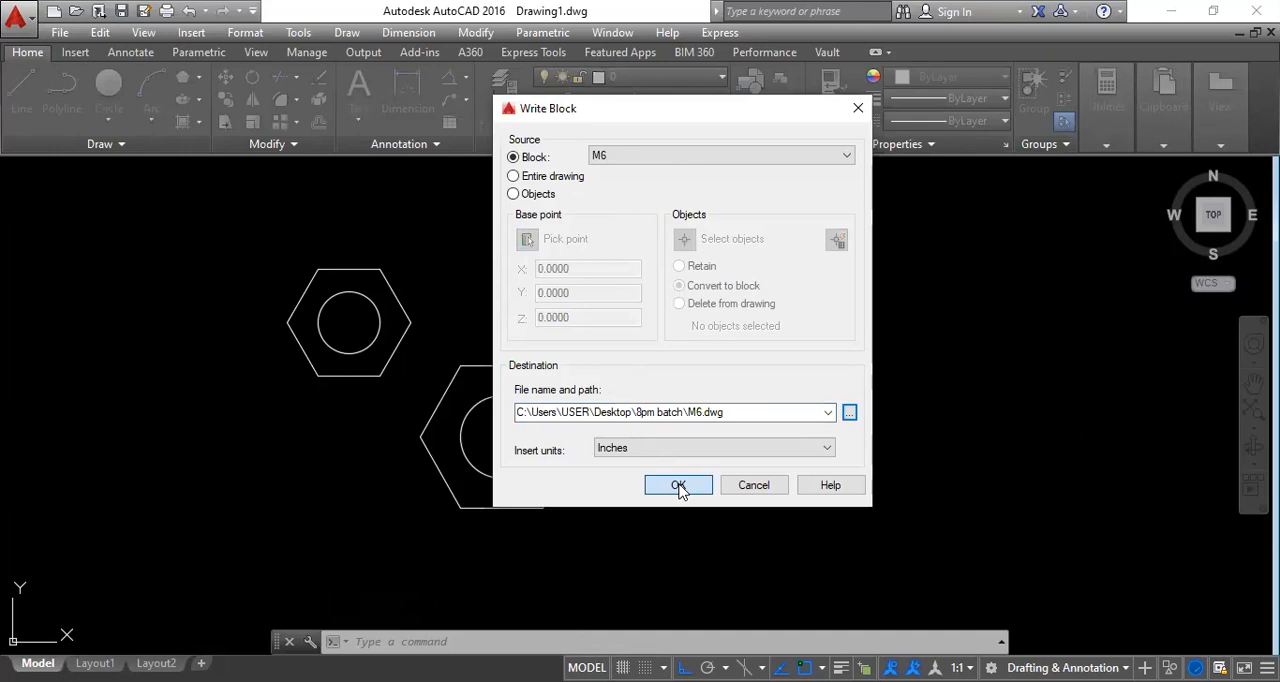
left_click(678, 485)
Start another Write Block with an existing block as source and set its destination file to M8 in the 8pm batch folder.
right_click(756, 345)
left_click(734, 334)
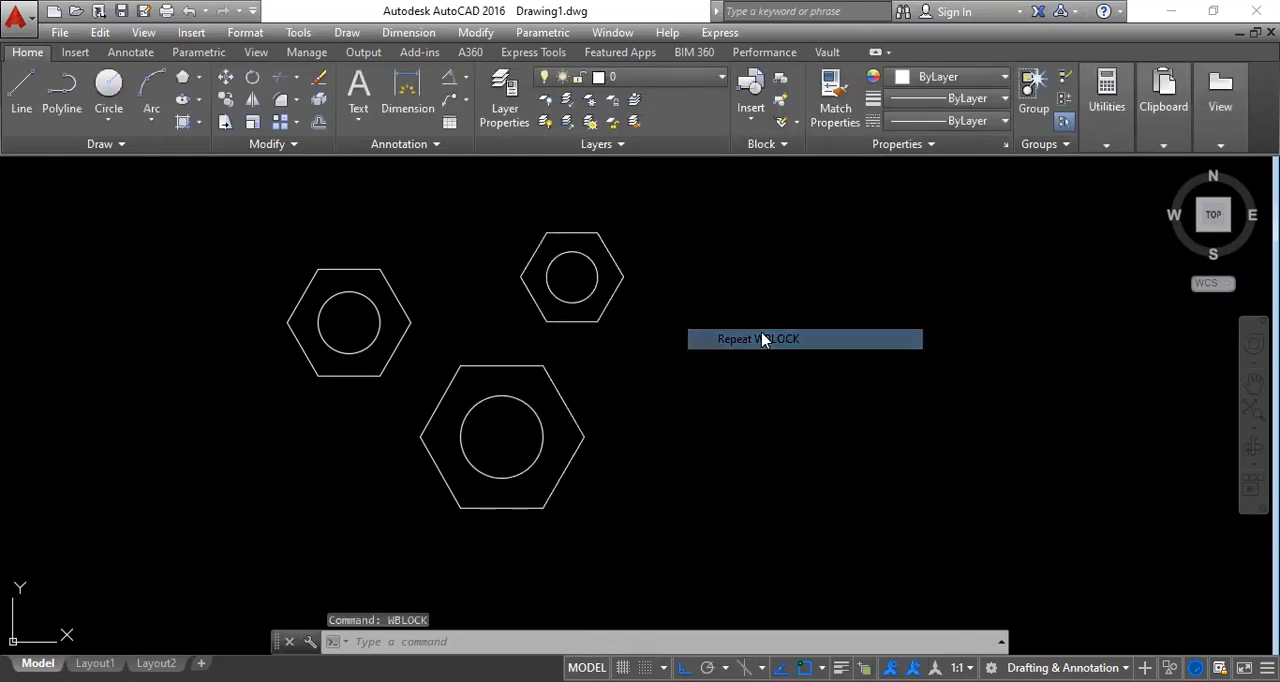
left_click(514, 158)
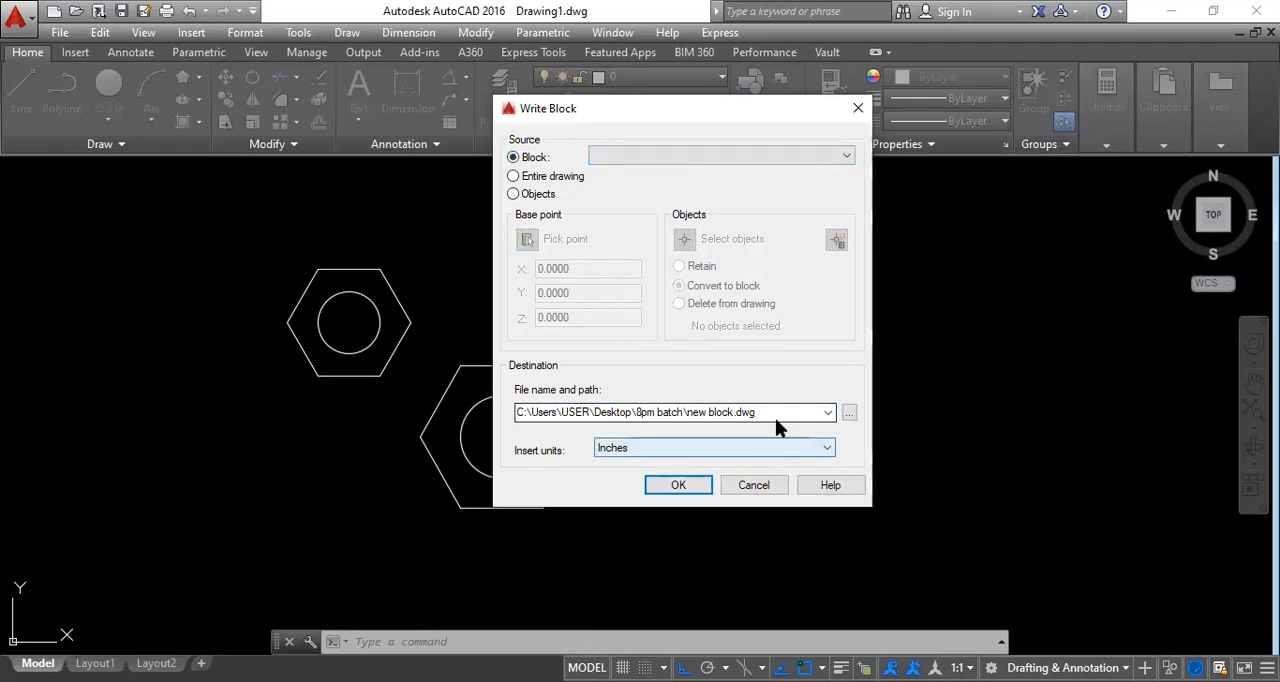
left_click(849, 416)
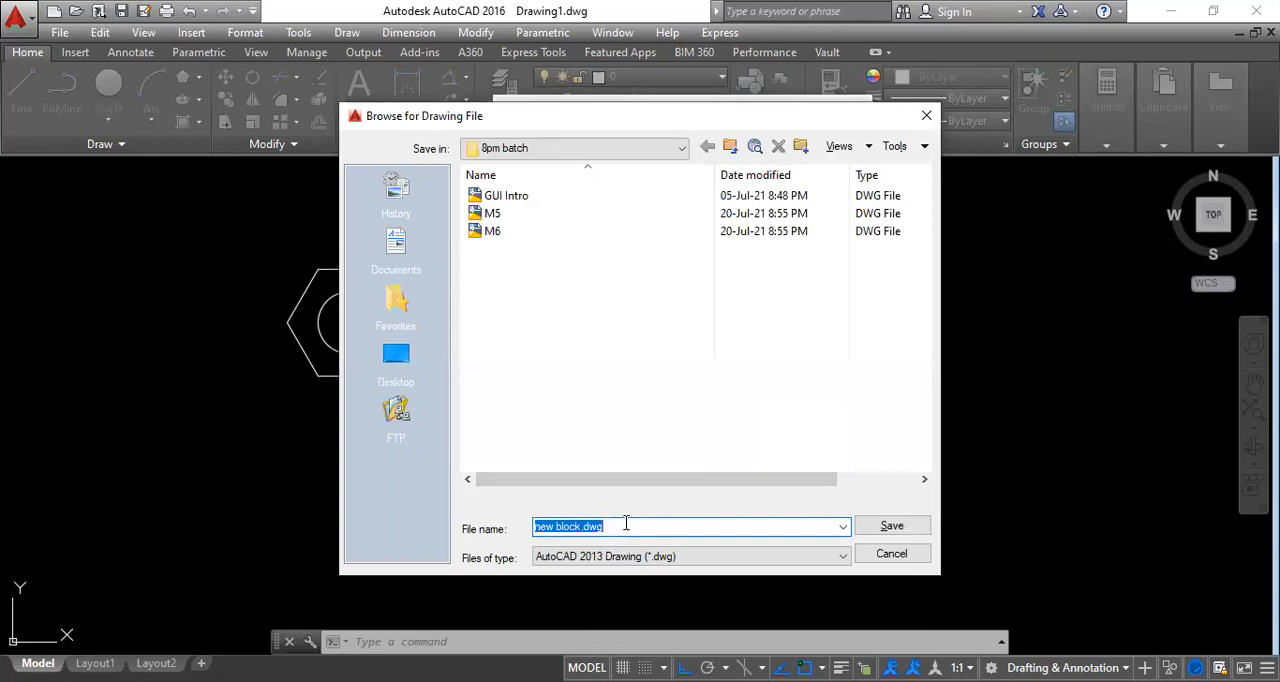
type("M8")
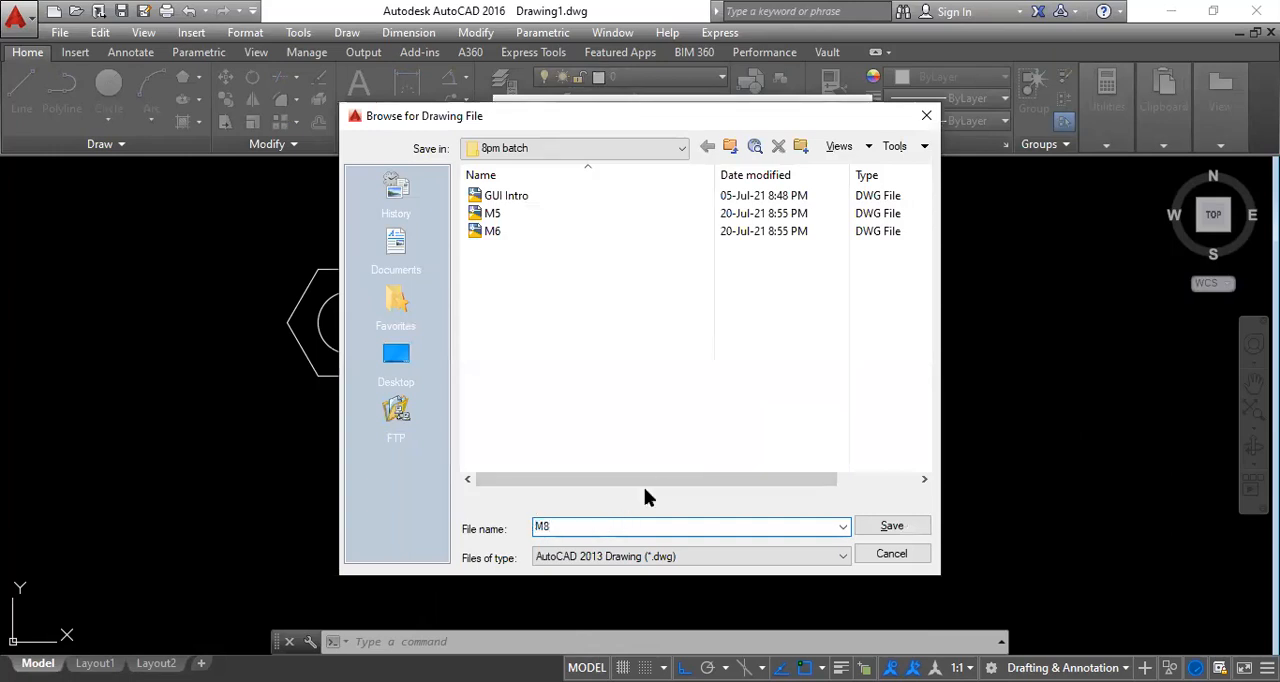
left_click(893, 526)
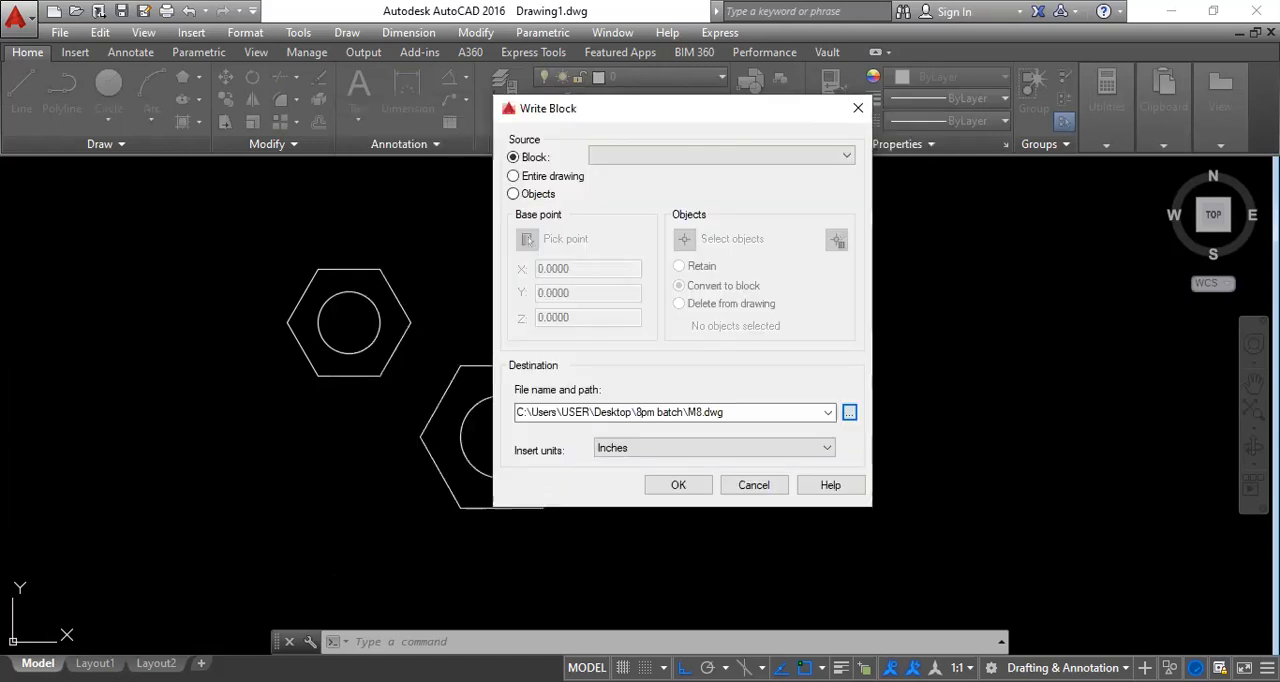
Specify M8 as the source block and write it to the destination drawing file.
left_click(678, 485)
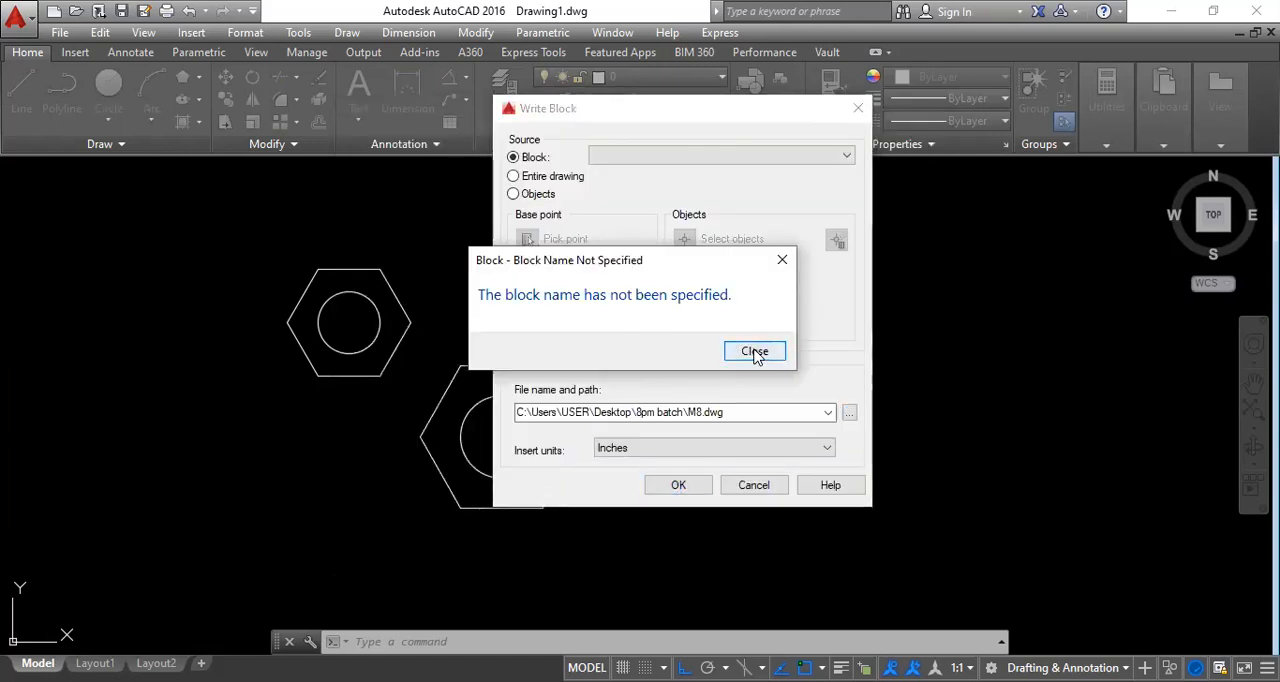
left_click(755, 352)
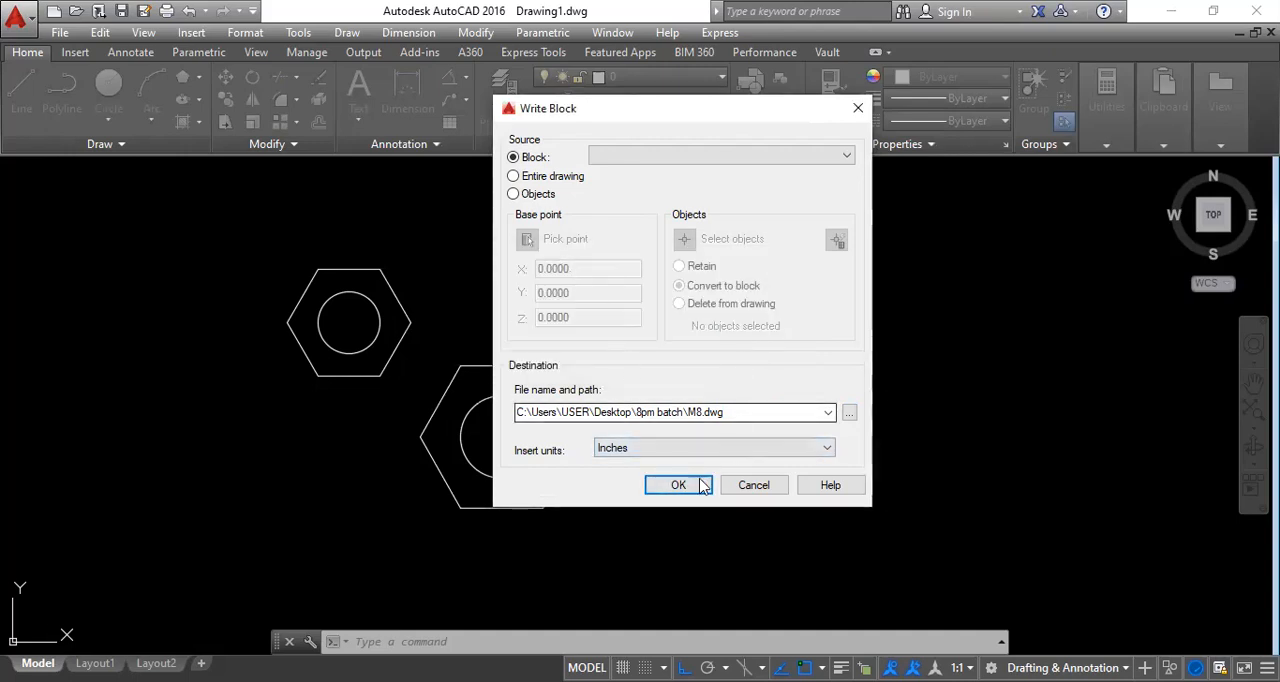
left_click(679, 486)
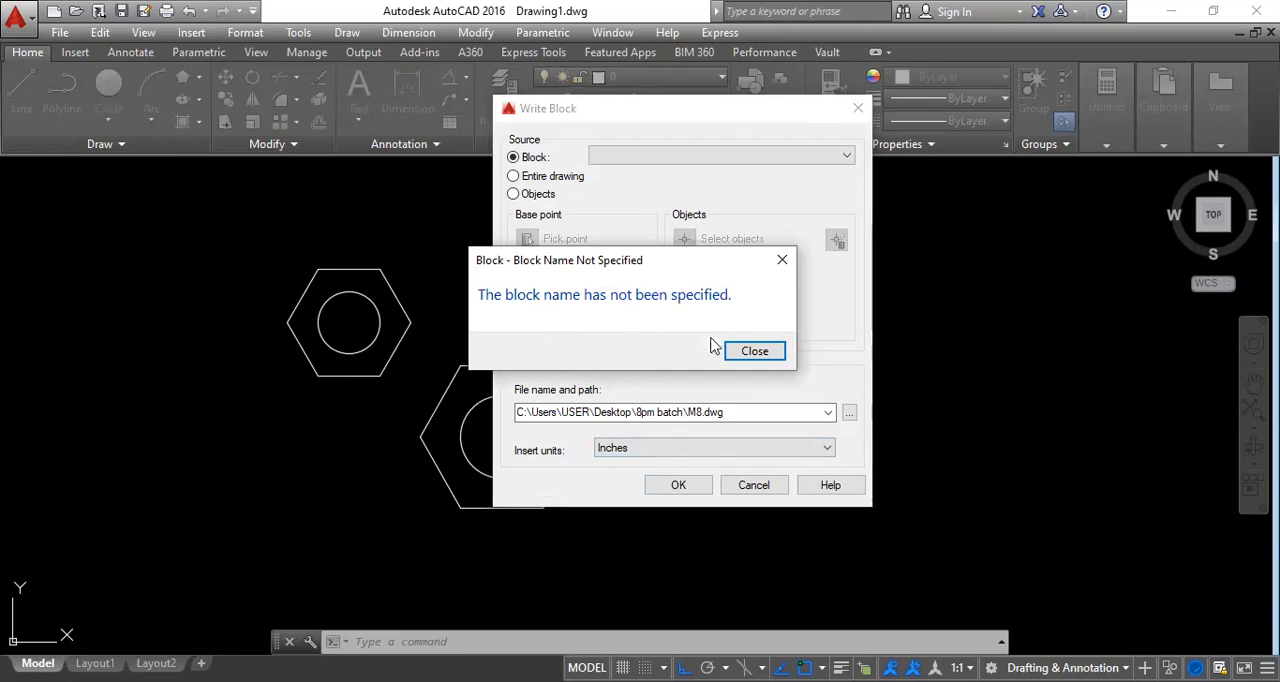
left_click(755, 352)
left_click(674, 155)
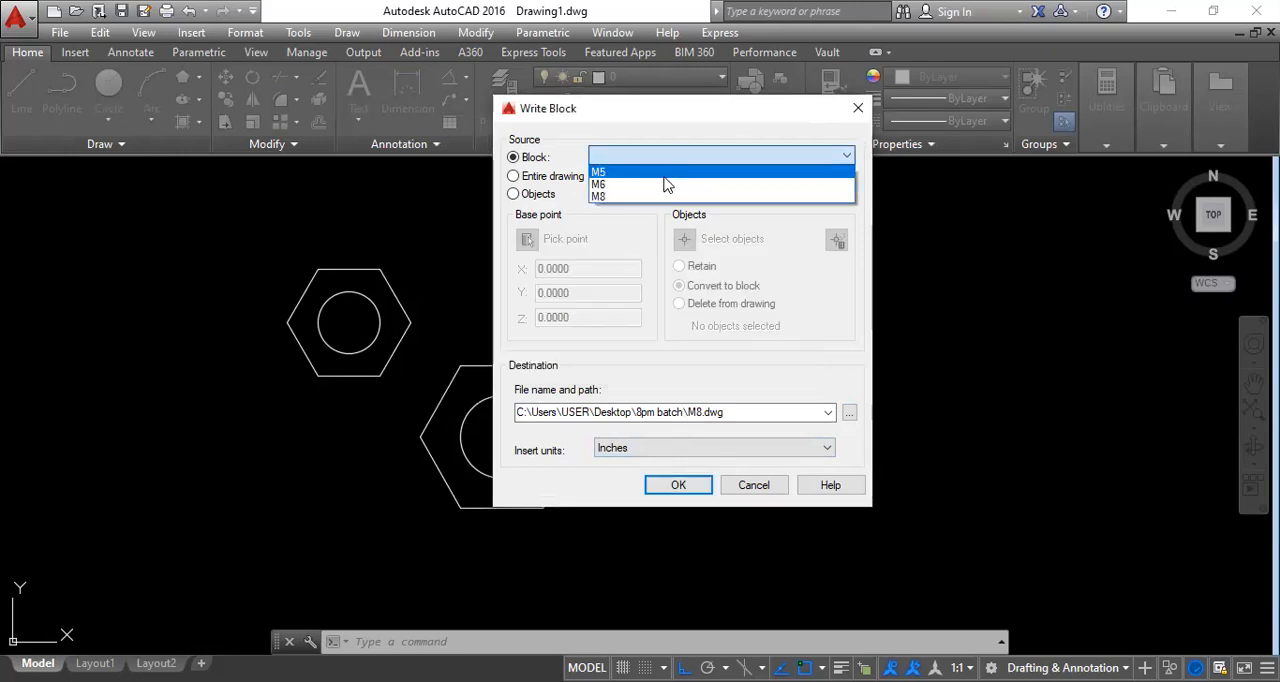
left_click(660, 200)
left_click(694, 489)
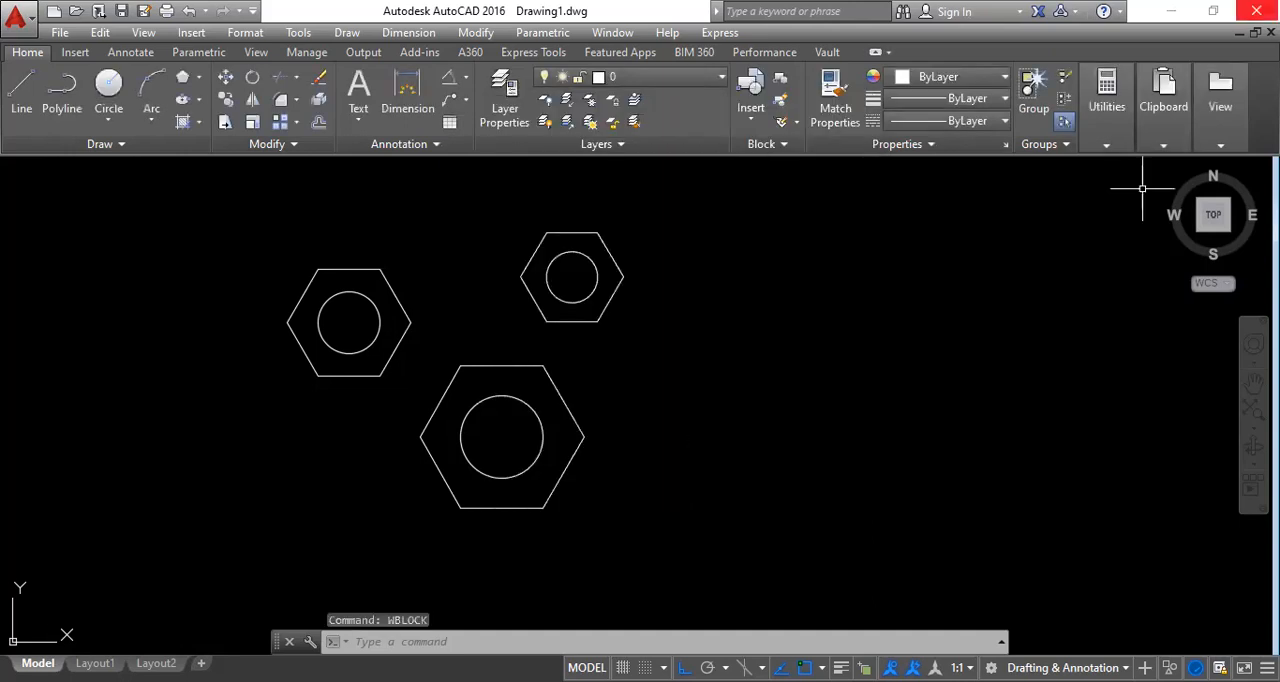
Close the nut drawing and start a new blank drawing with the grid display turned off.
left_click(633, 390)
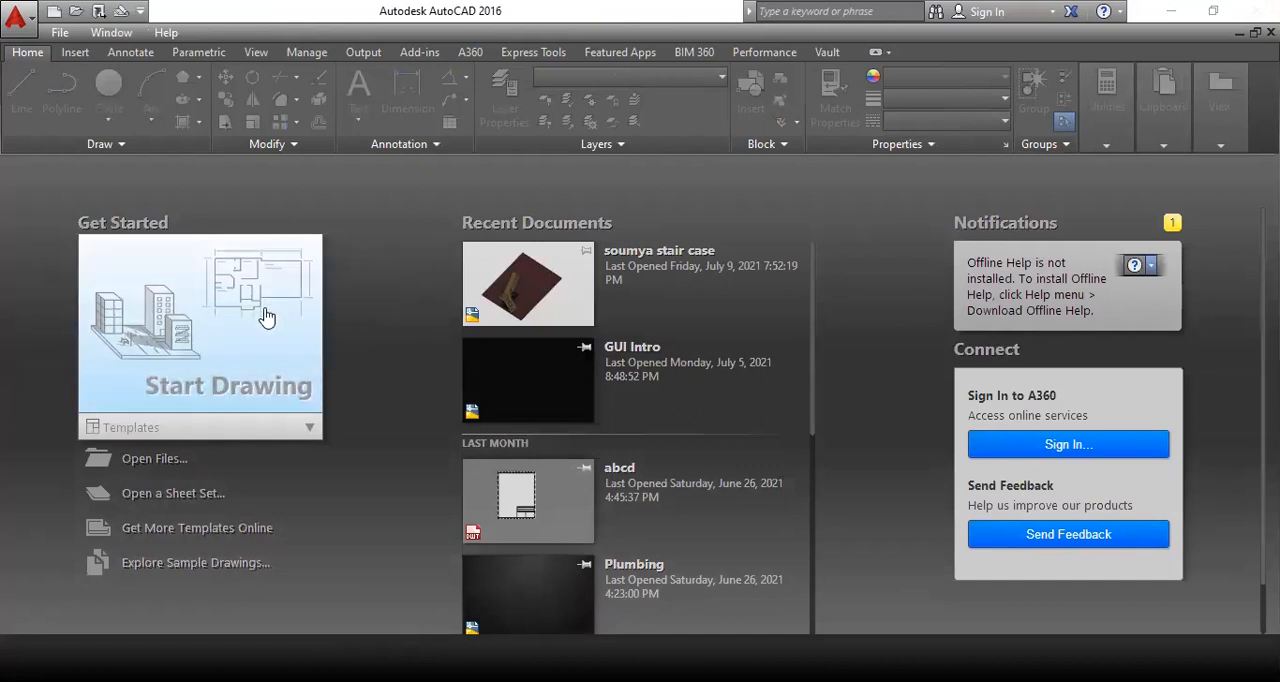
left_click(270, 310)
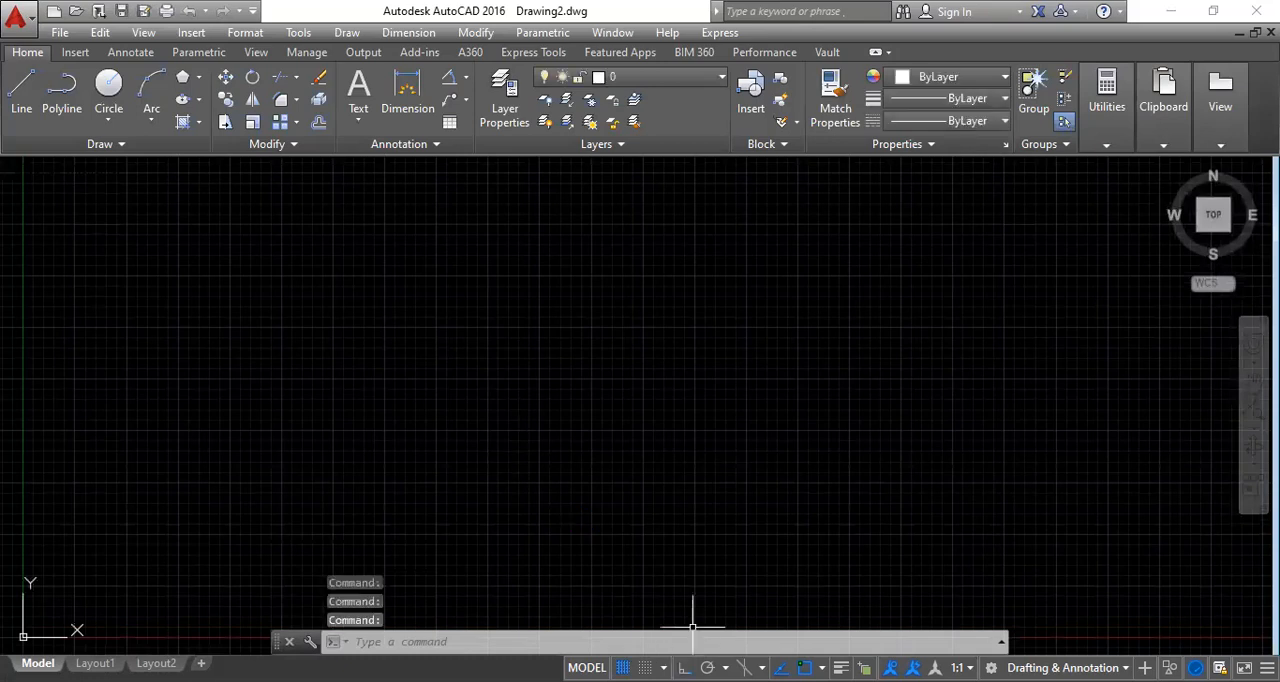
key("F7")
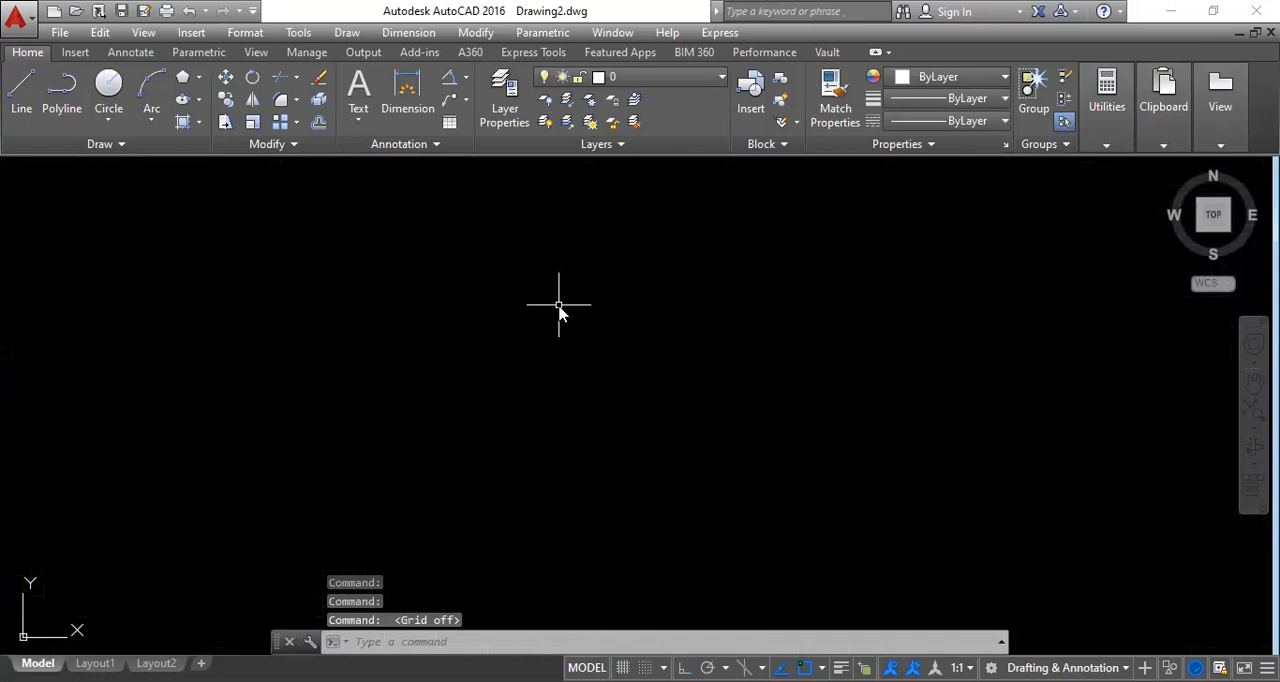
Start the Insert command and load the M8 drawing file from the 8pm batch folder as the block source.
type("i")
key("Return")
left_click(759, 232)
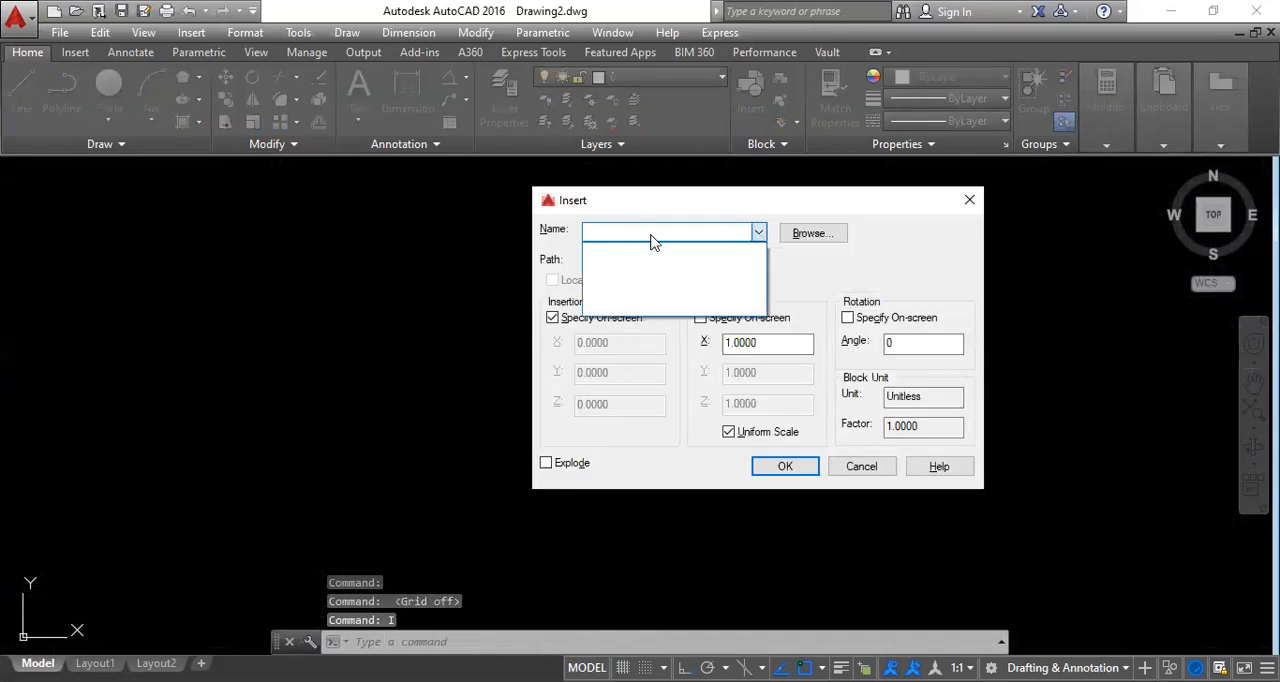
left_click(815, 237)
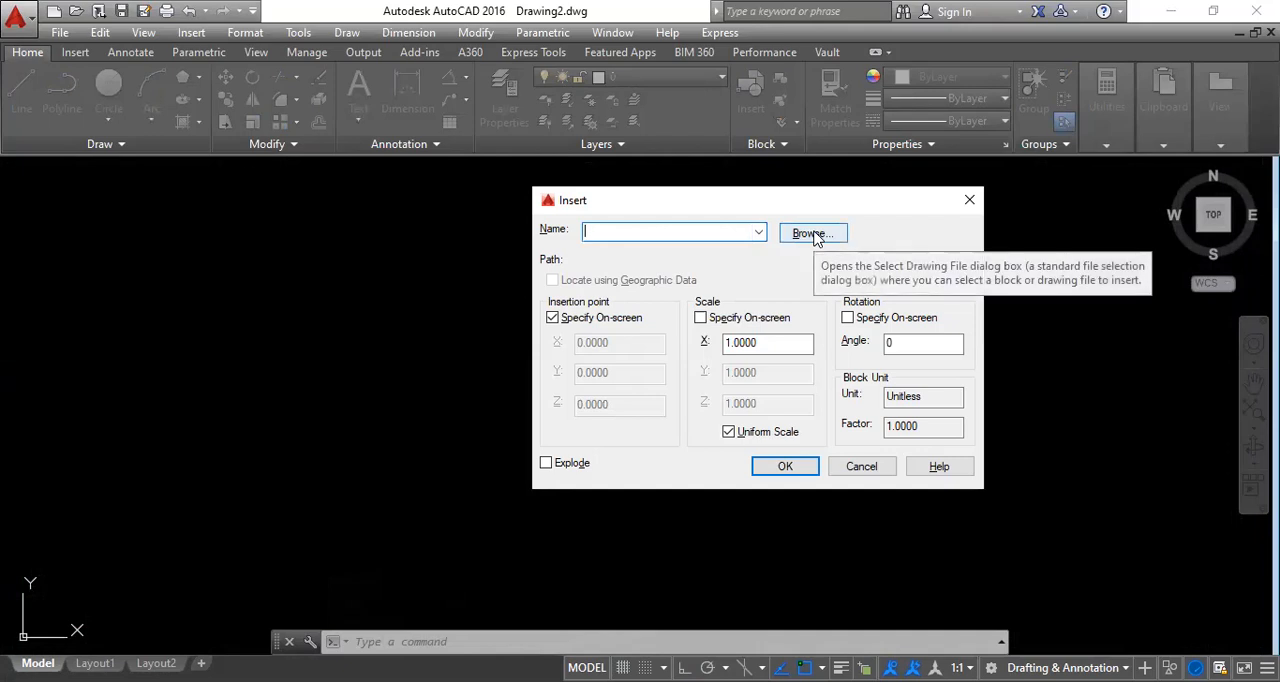
left_click(815, 237)
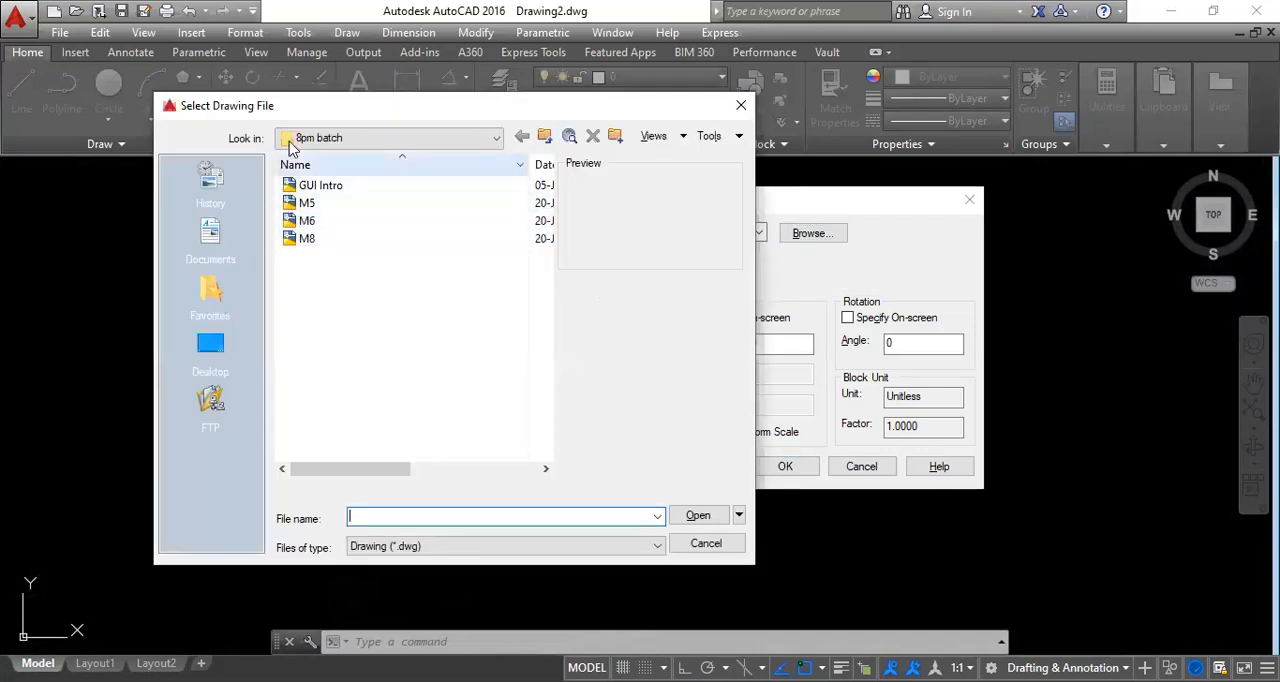
left_click(311, 221)
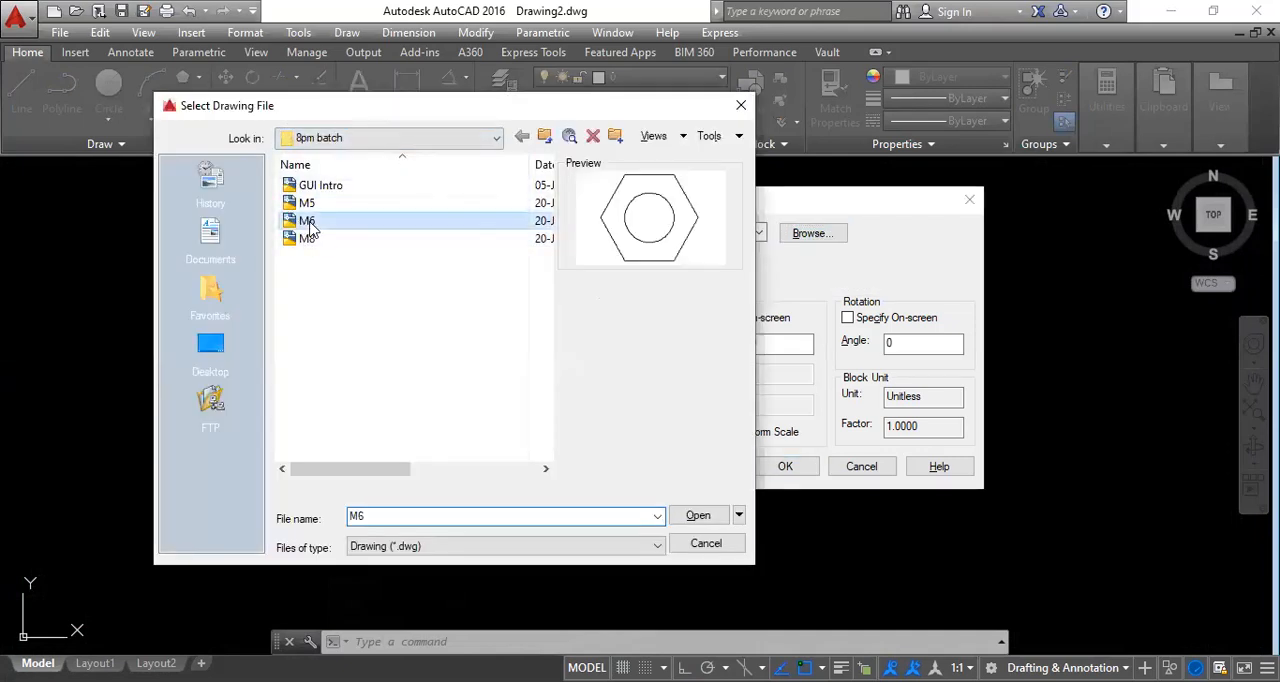
left_click(307, 203)
left_click(311, 246)
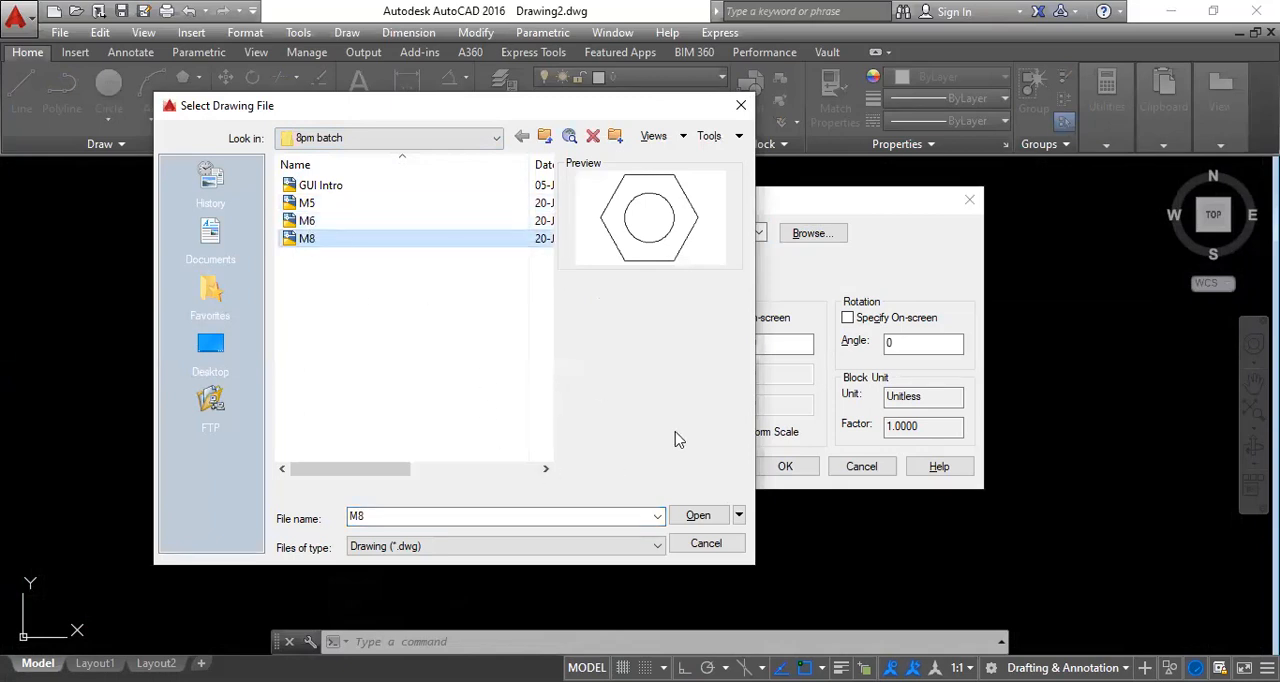
left_click(700, 516)
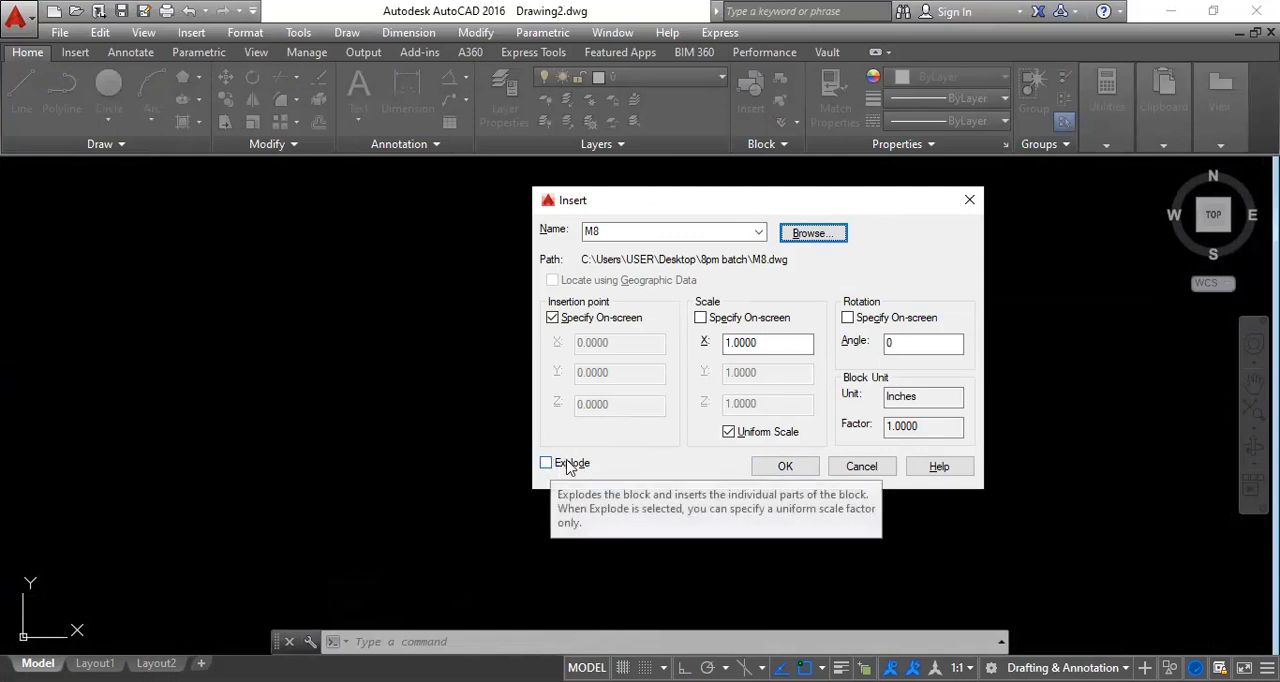
Insert the M8 block unexploded at scale 1 and rotation 0, at a picked point in the empty drawing.
left_click(783, 468)
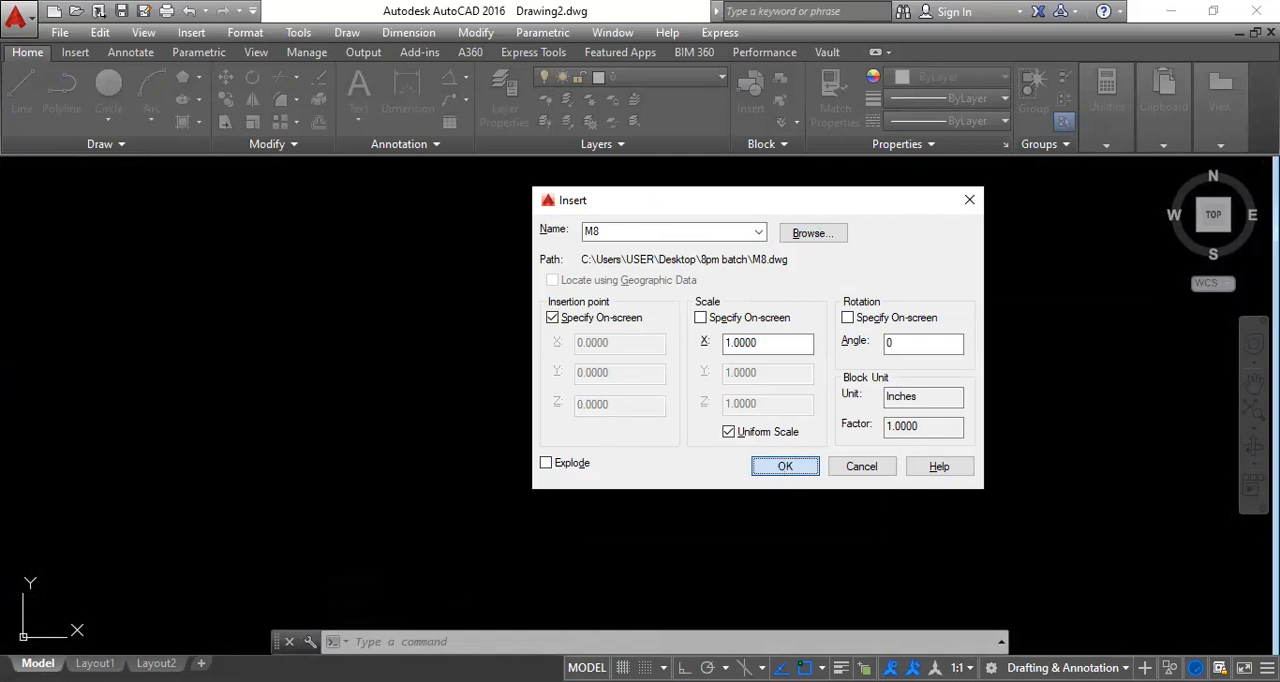
scroll(826, 393, "down", 2)
middle_click_drag(604, 385, 516, 368)
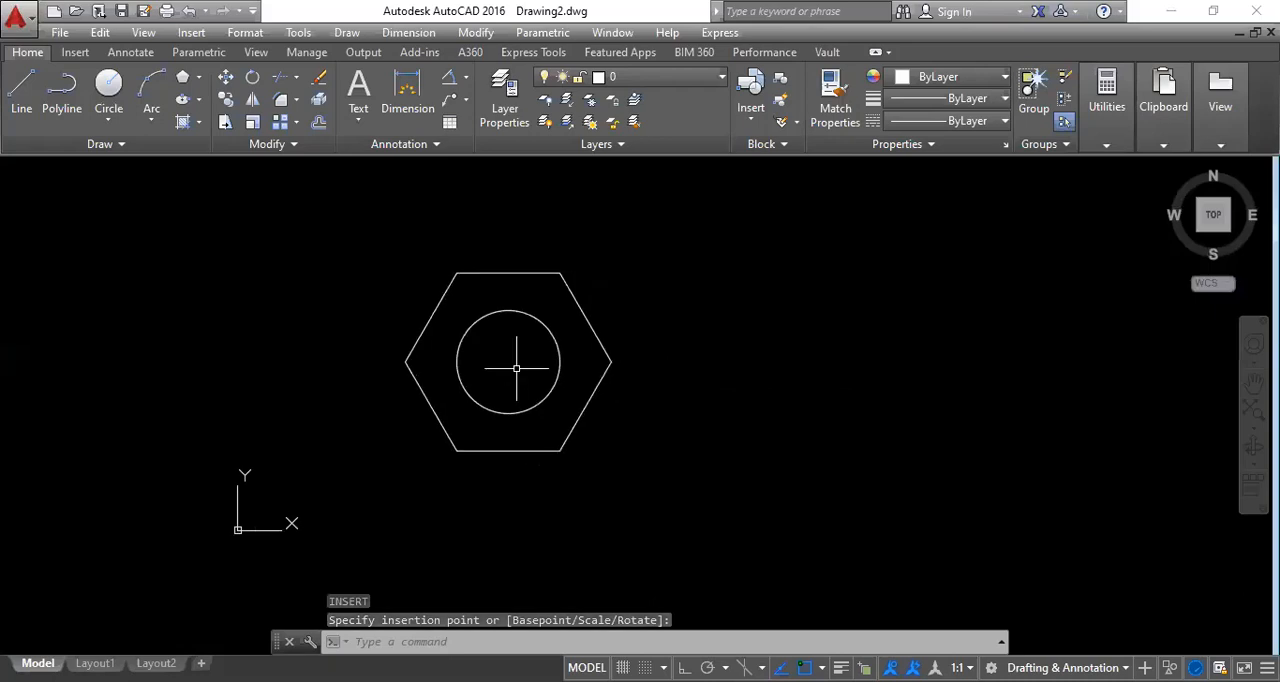
left_click(516, 368)
Insert the M5 drawing file as a block to the right of the M8 nut, and select both nuts briefly to check they are blocks.
type("I")
key("Return")
left_click(810, 236)
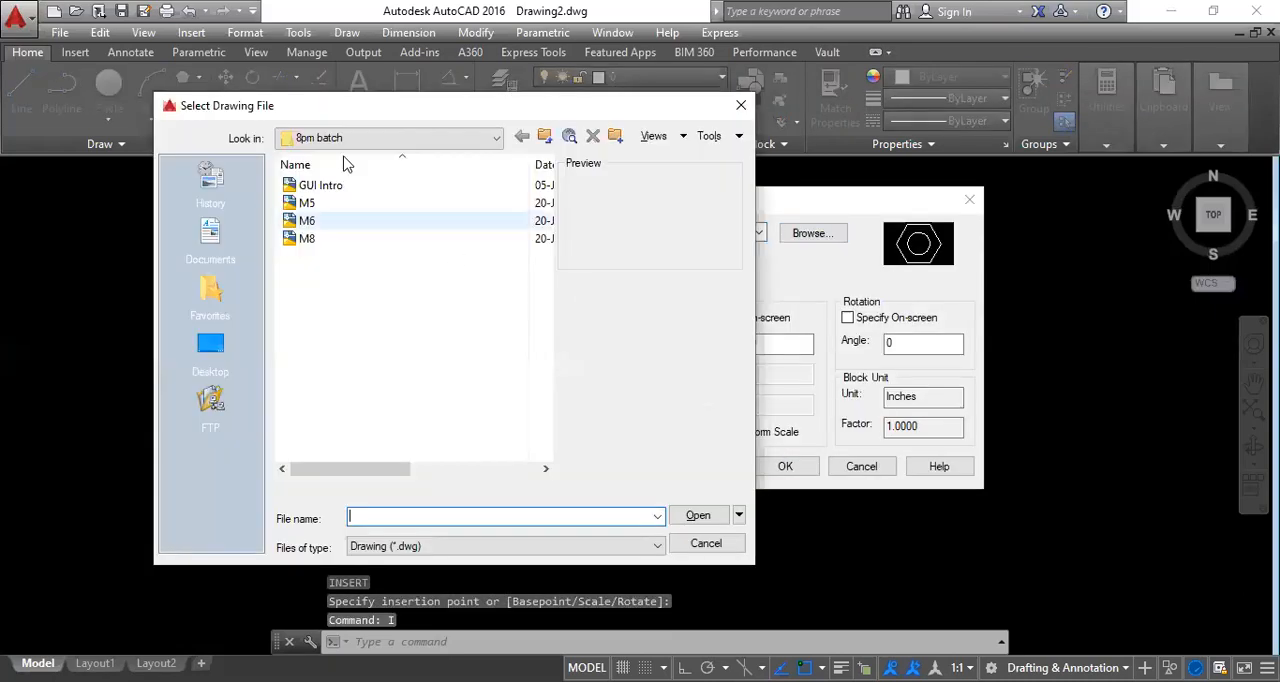
left_click(310, 203)
left_click(697, 517)
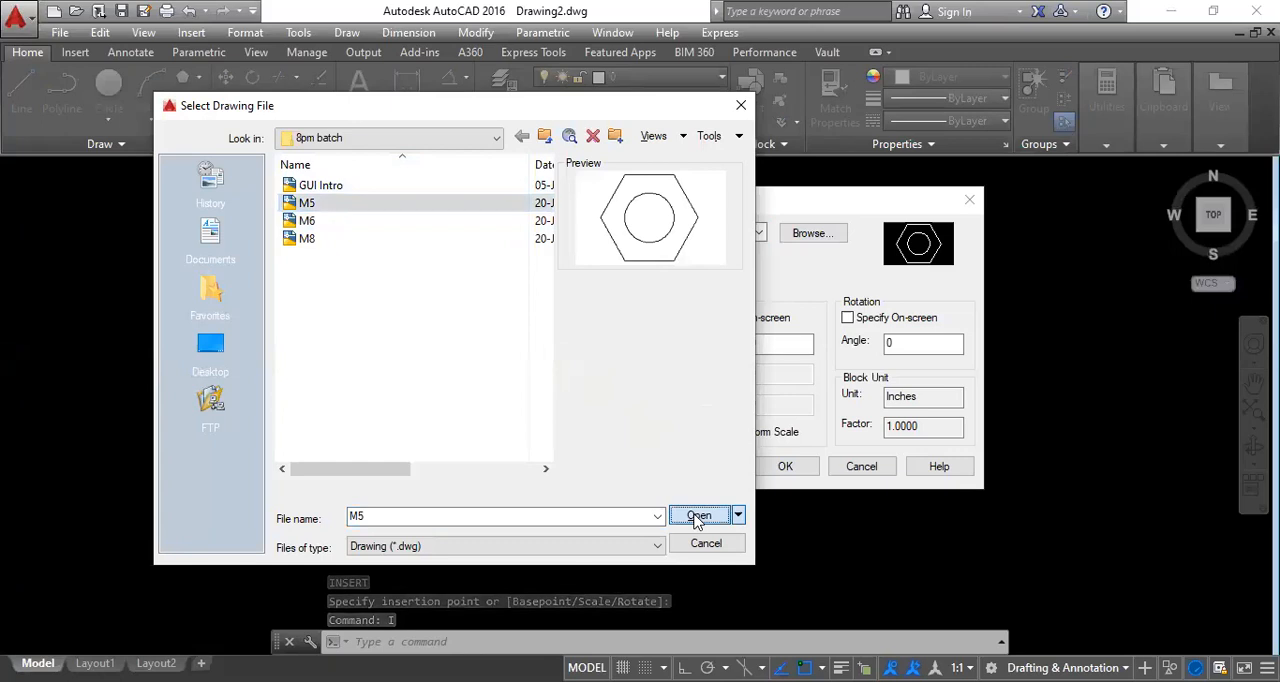
left_click(785, 466)
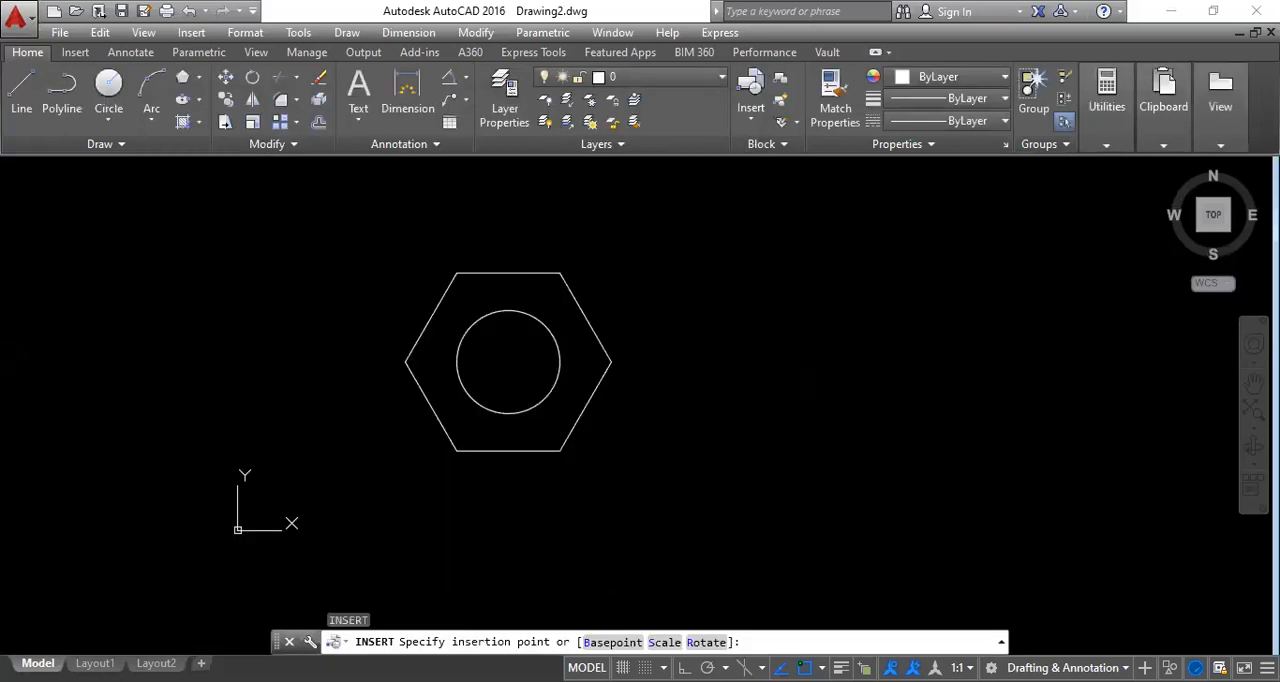
left_click(568, 436)
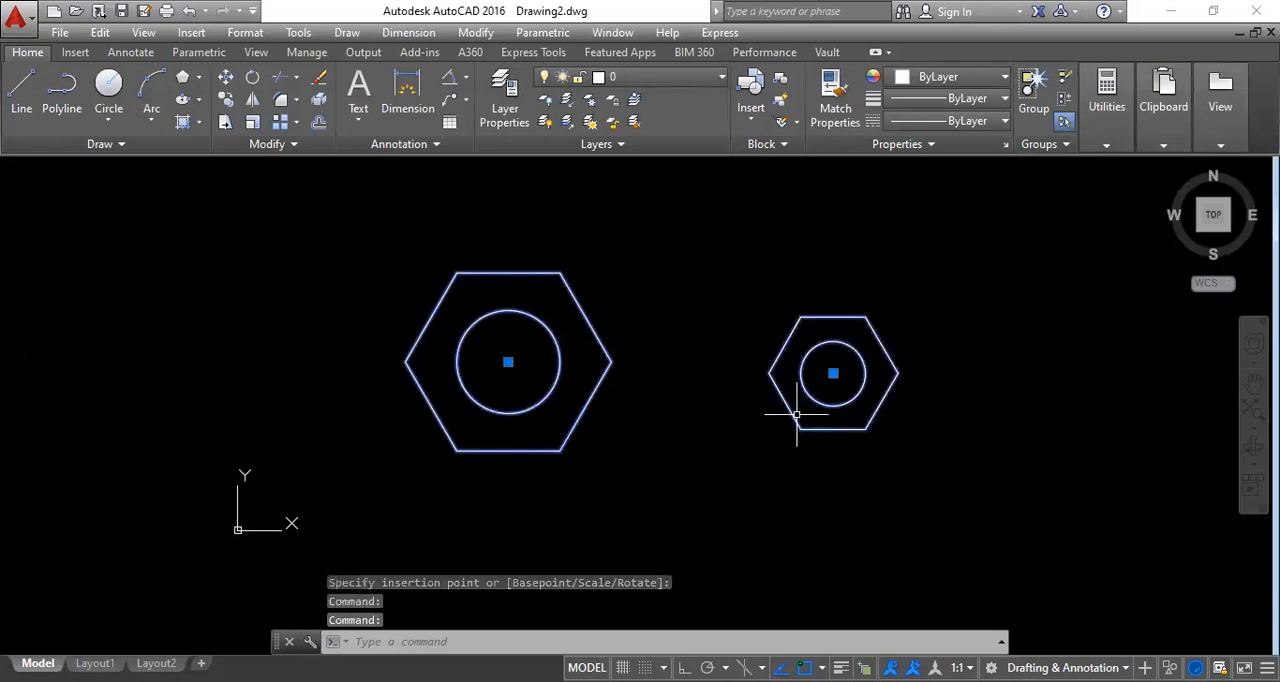
key("Escape")
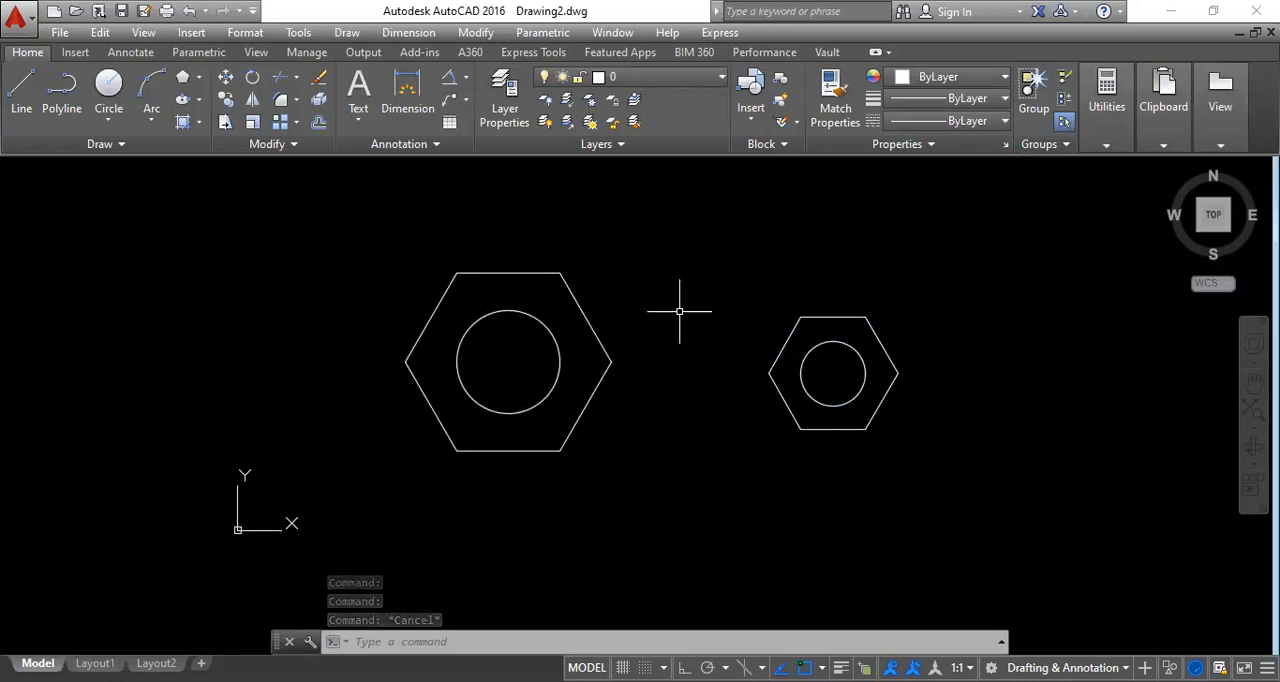
Start another block insertion and load the M6 drawing file from the 8pm batch folder as its source.
type("I")
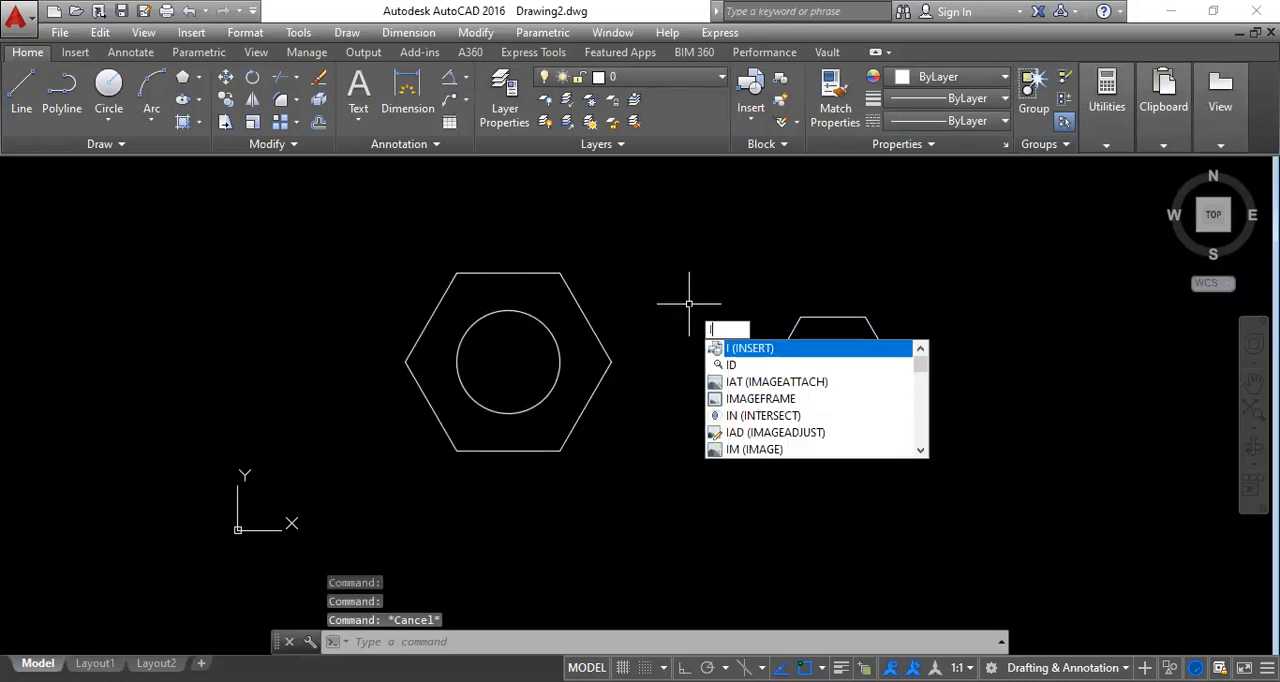
key("Return")
left_click(758, 232)
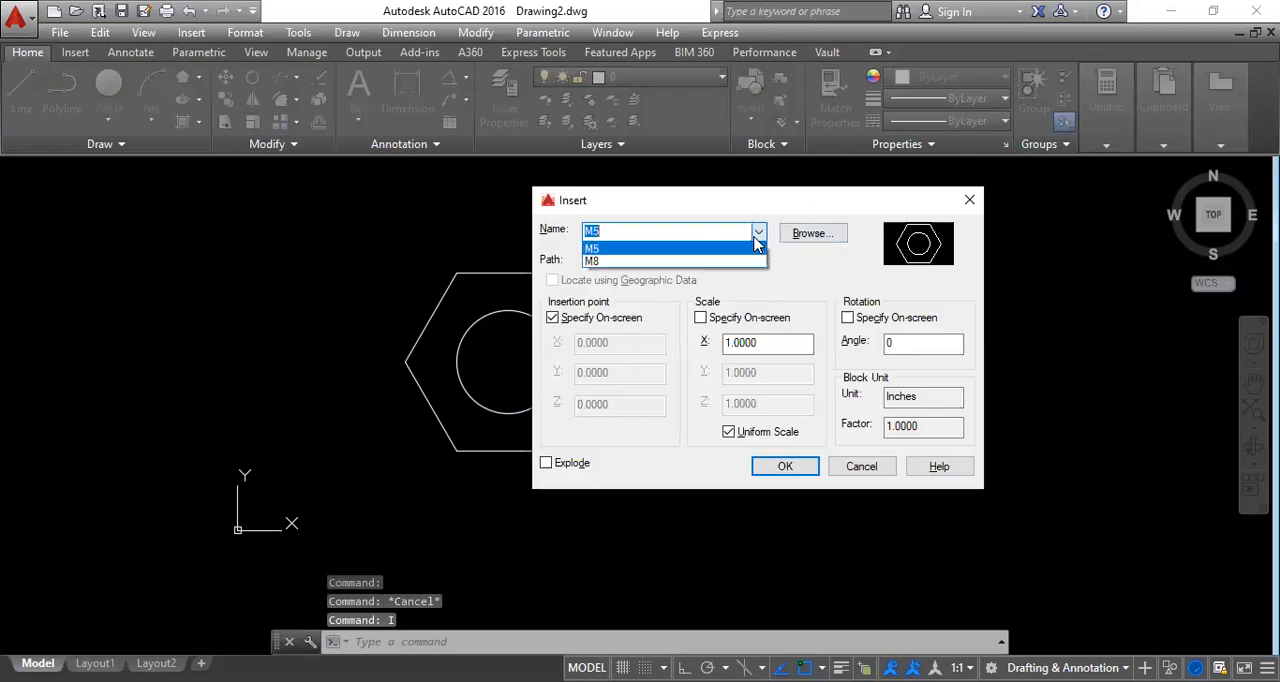
left_click(705, 251)
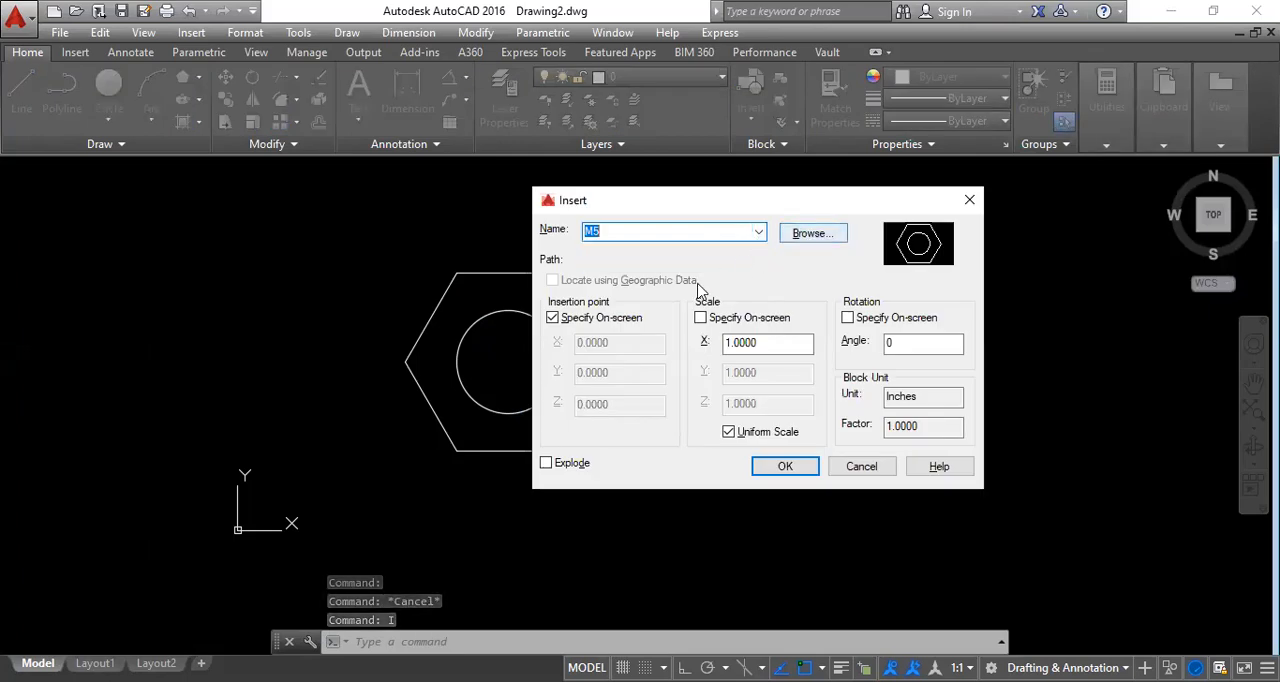
left_click(812, 234)
left_click(306, 221)
left_click(699, 517)
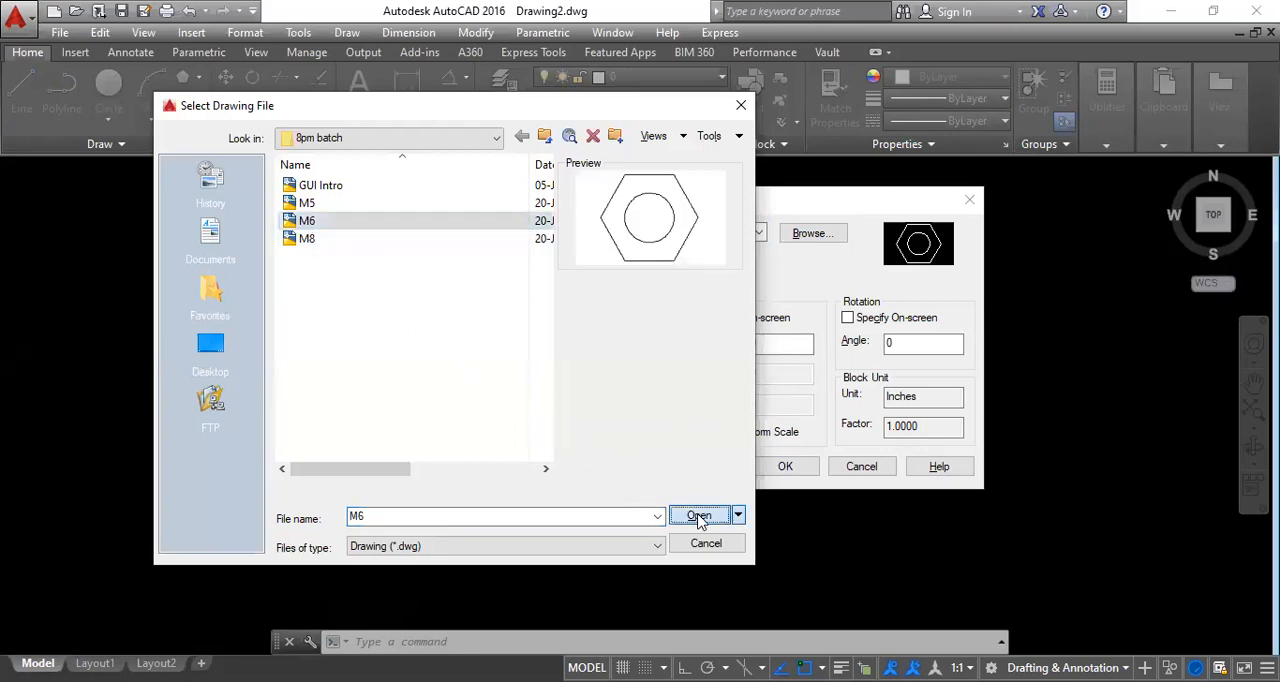
Insert M6 with Explode enabled to the left of the M8 nut, and select its hexagon and circle individually.
left_click(546, 463)
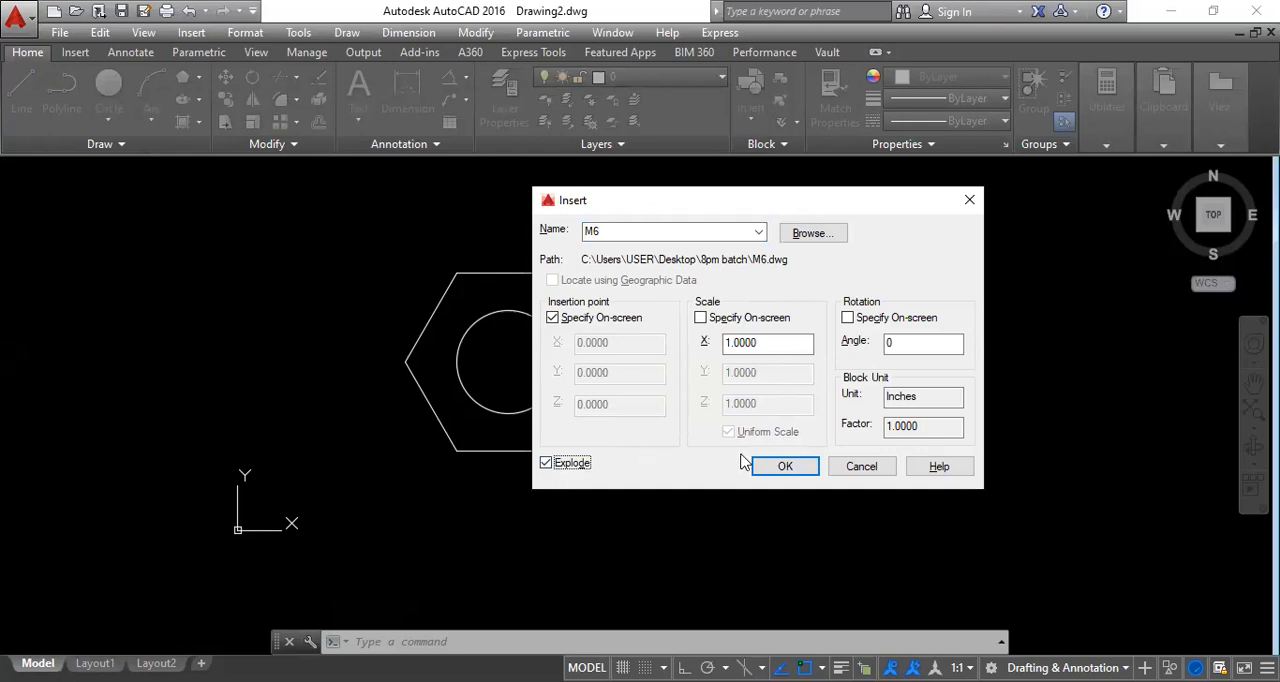
left_click(786, 467)
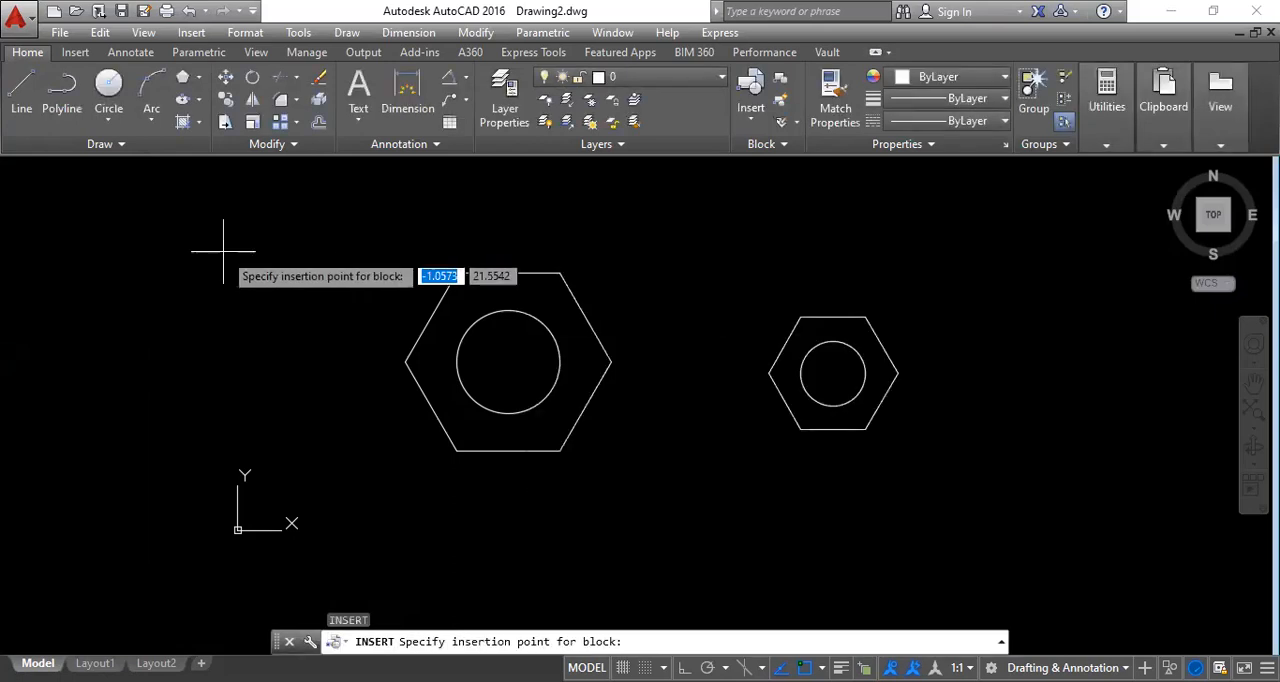
left_click(95, 317)
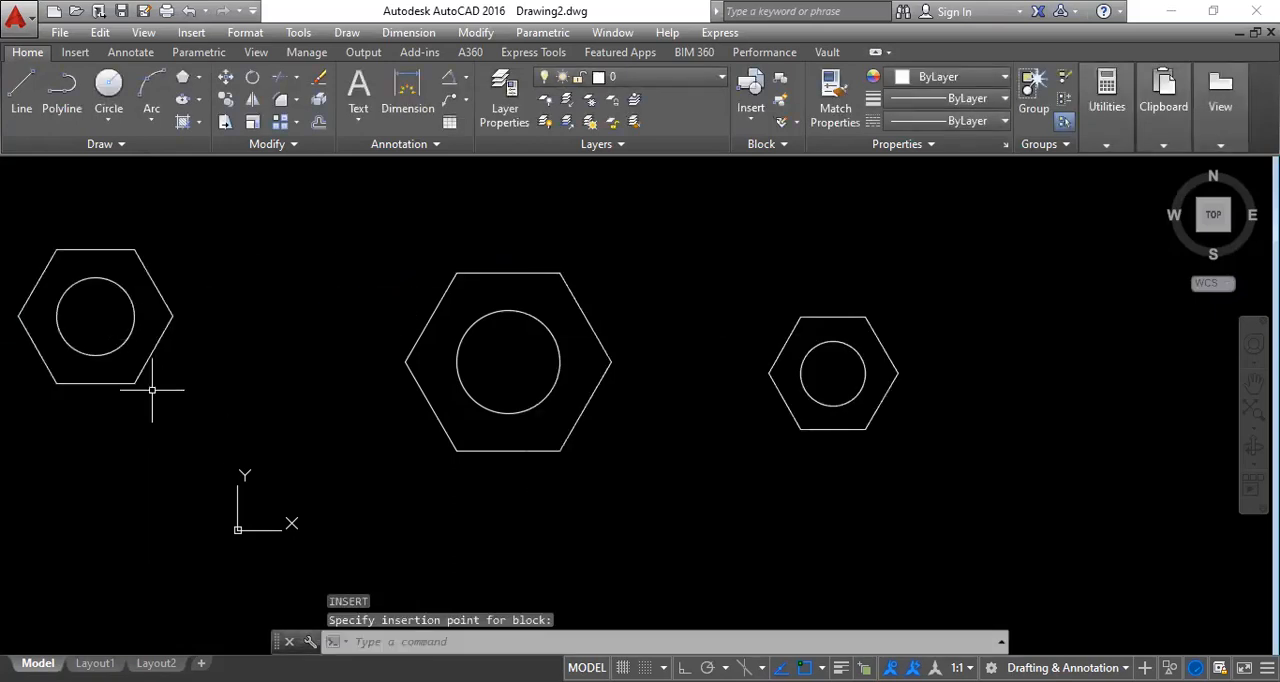
left_click(143, 368)
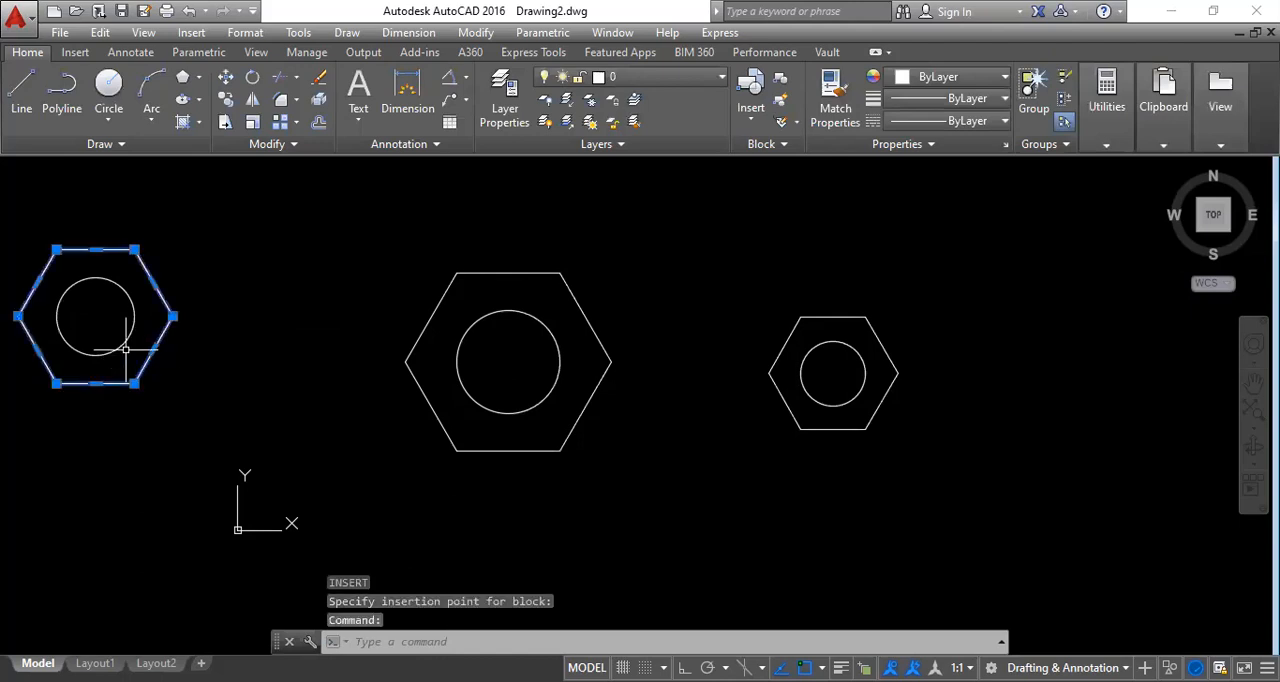
left_click(125, 347)
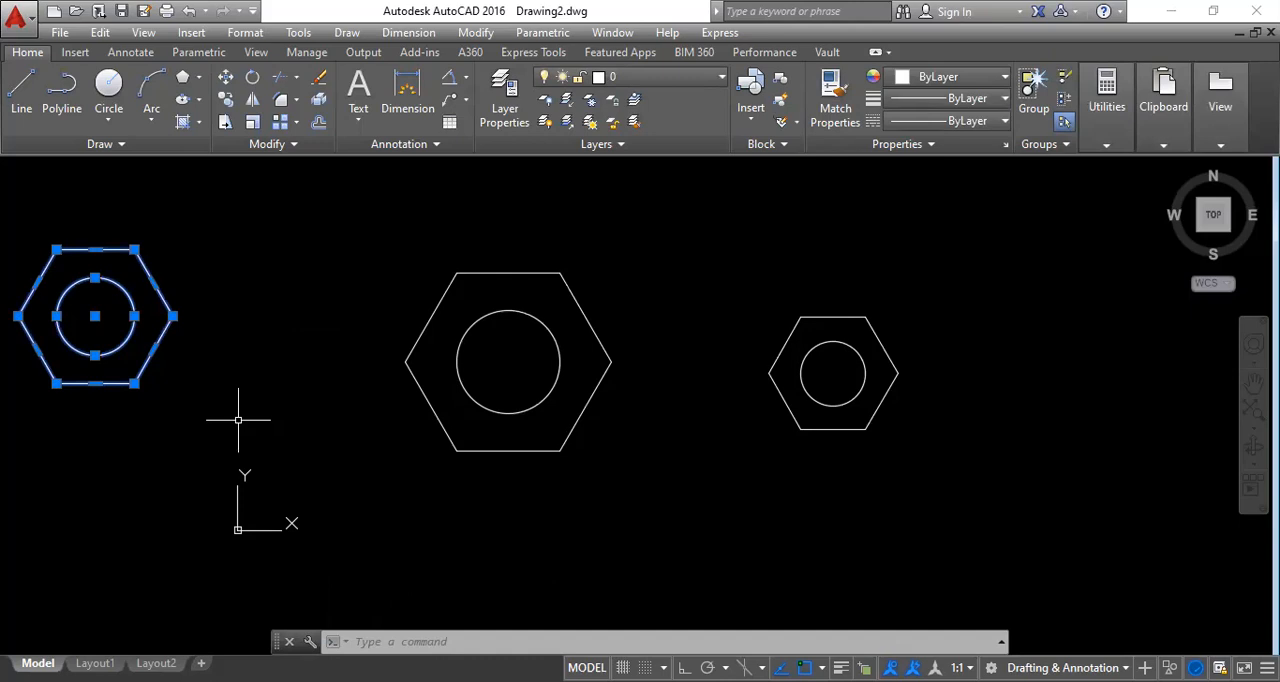
Draw a freehand rectangle below the gap between the M8 and M5 nuts, and select it briefly to check it is one object.
key("Escape")
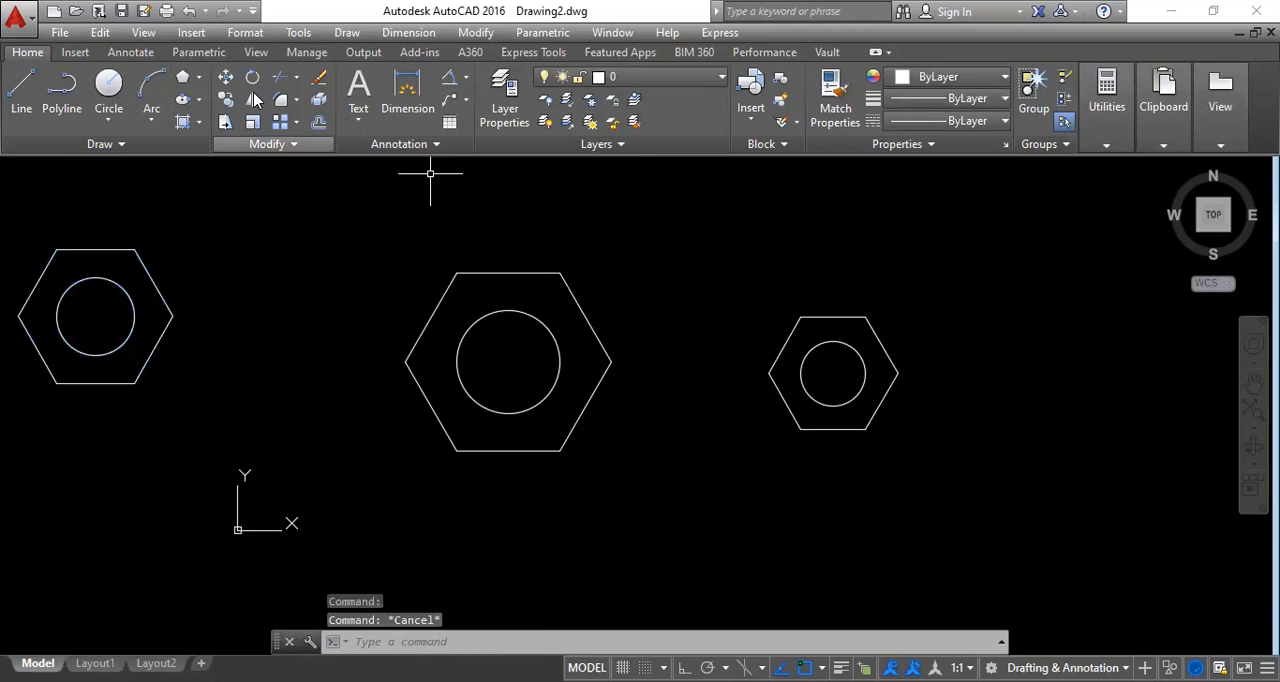
left_click(201, 77)
left_click(195, 112)
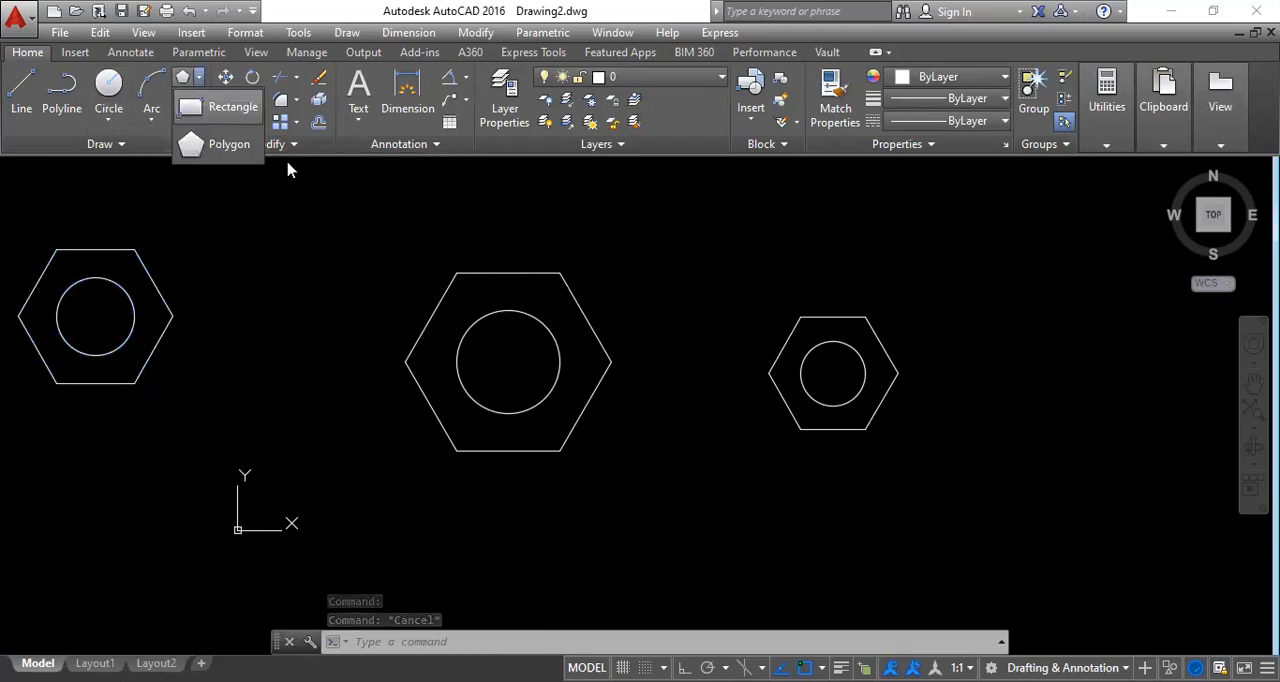
left_click(611, 517)
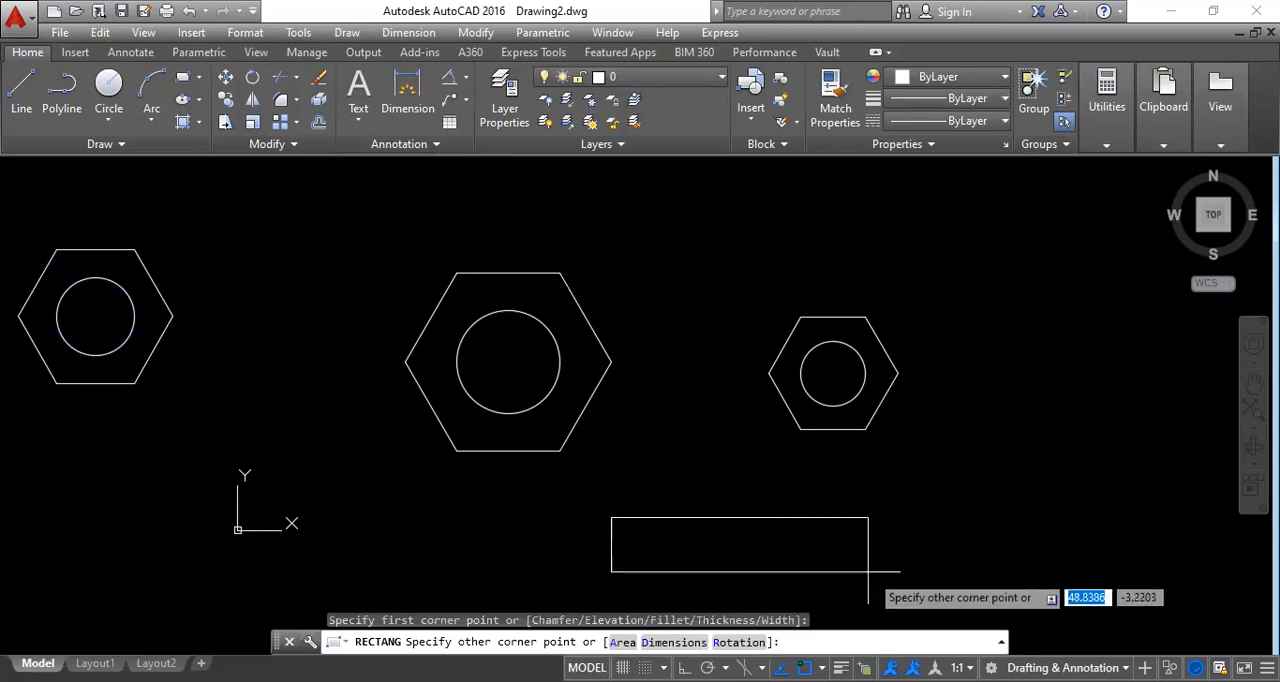
left_click(871, 575)
left_click(751, 519)
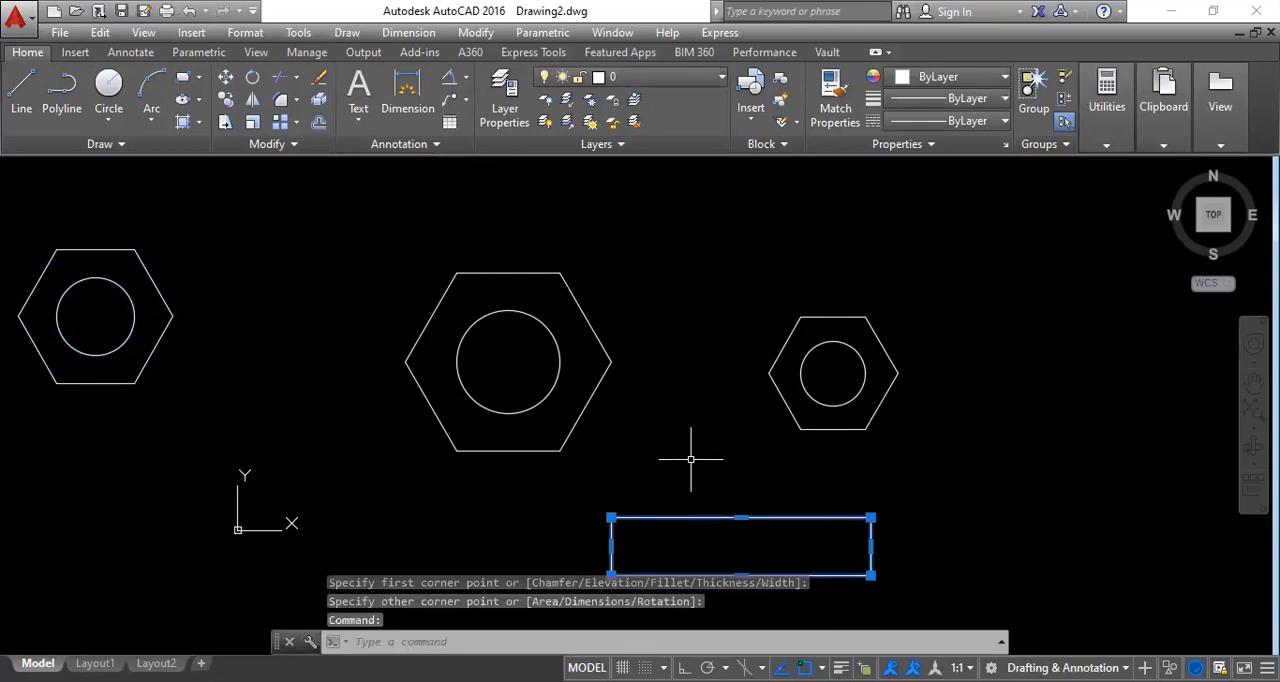
key("Escape")
middle_click_drag(711, 384, 636, 288)
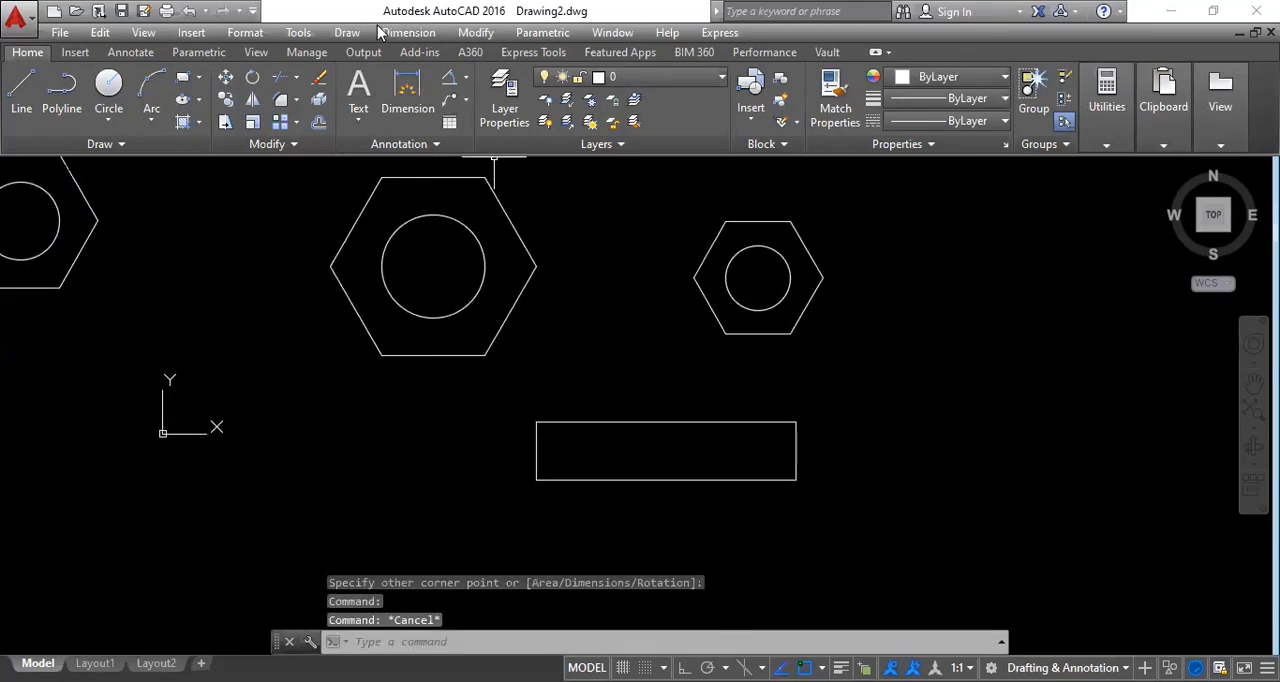
left_click(543, 33)
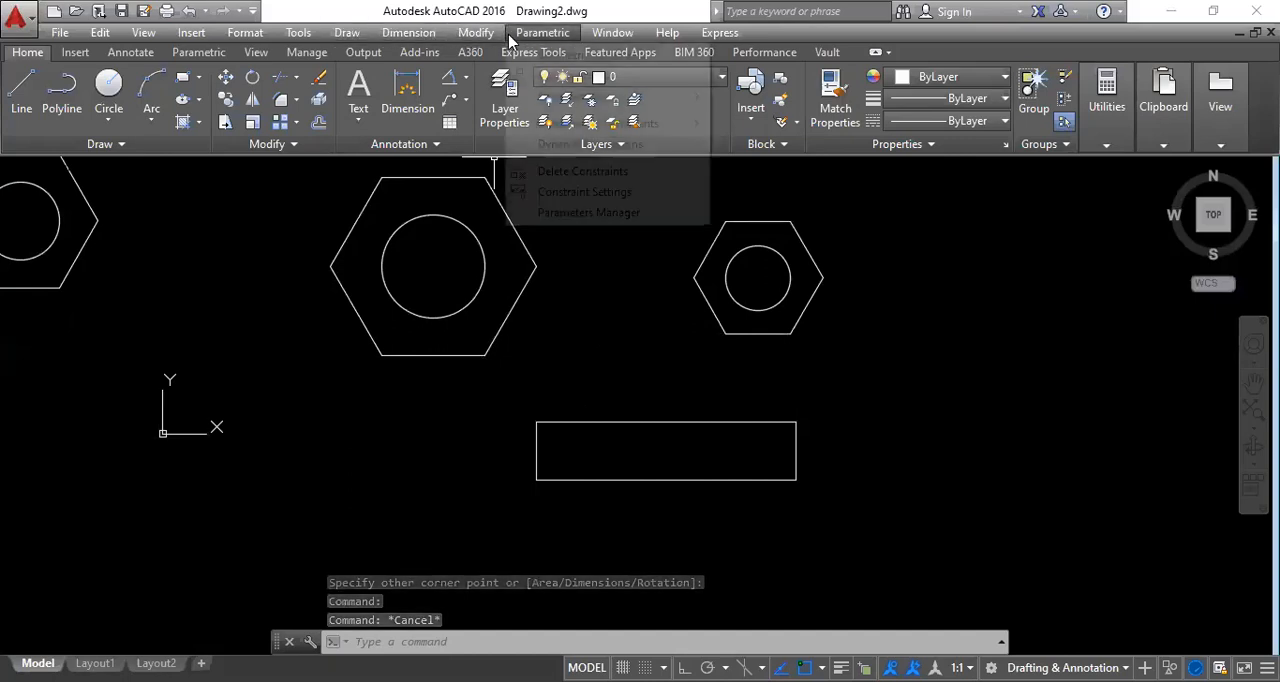
left_click(477, 35)
left_click(477, 35)
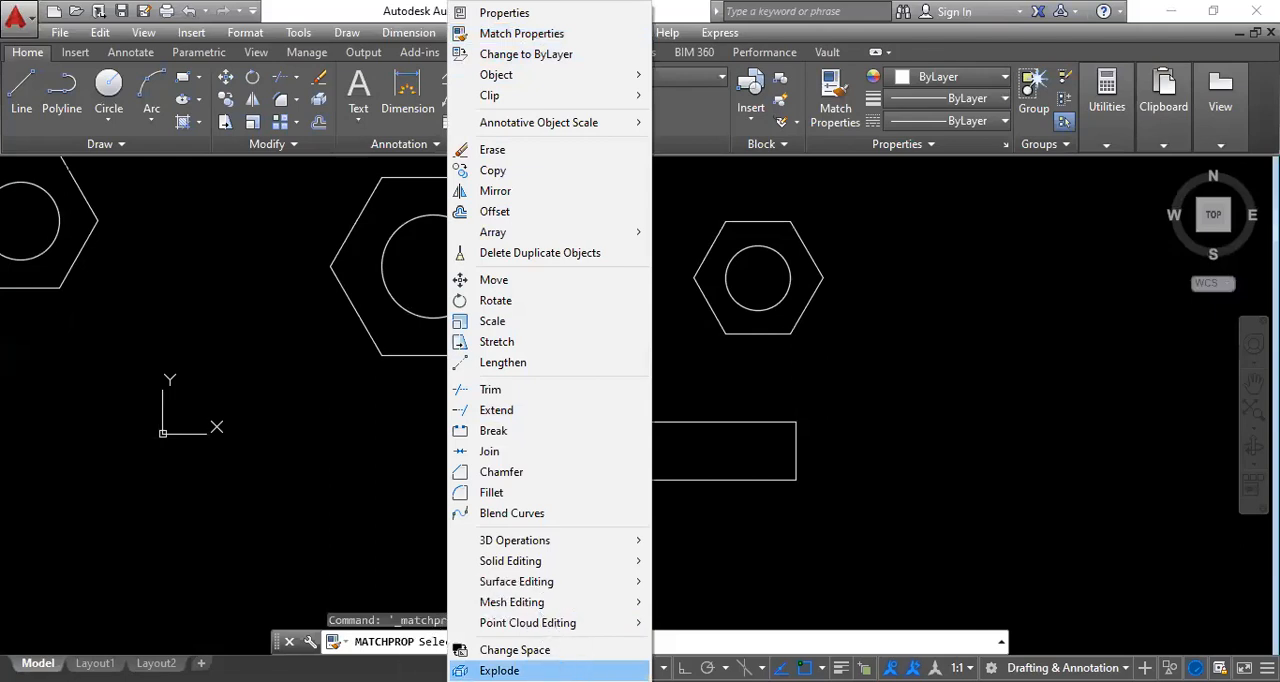
left_click(496, 671)
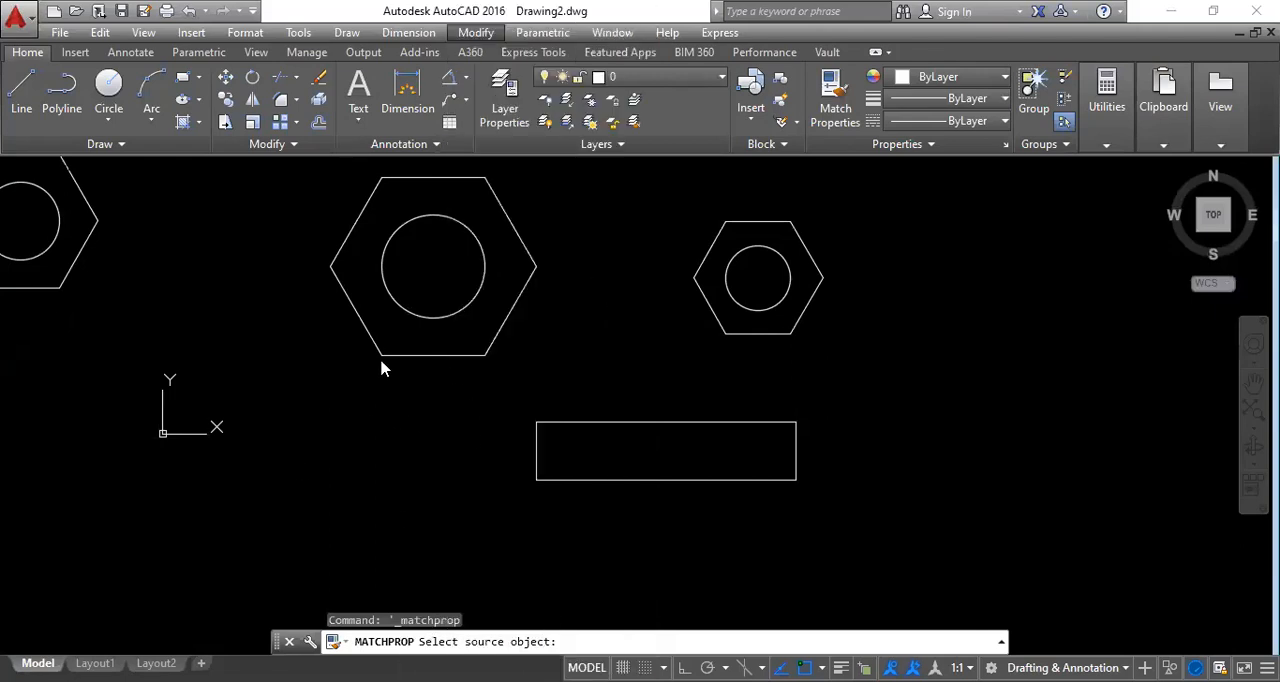
left_click(390, 485)
left_click(352, 468)
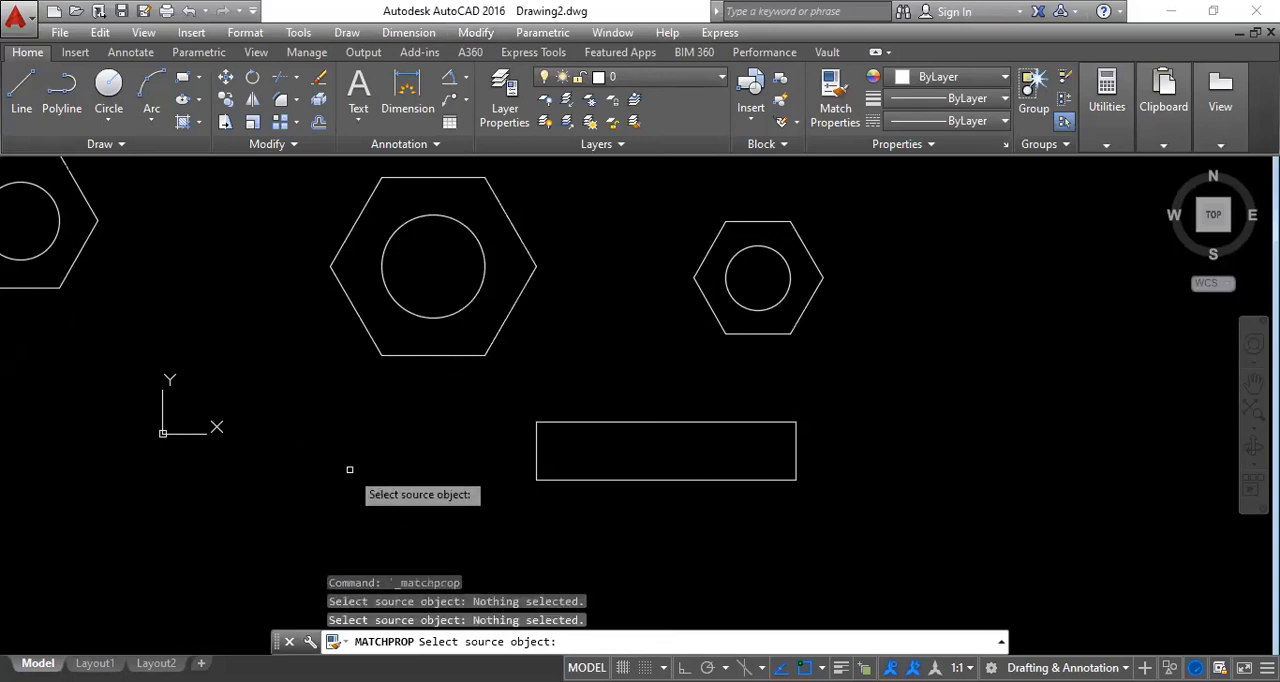
key("Escape")
key("Escape")
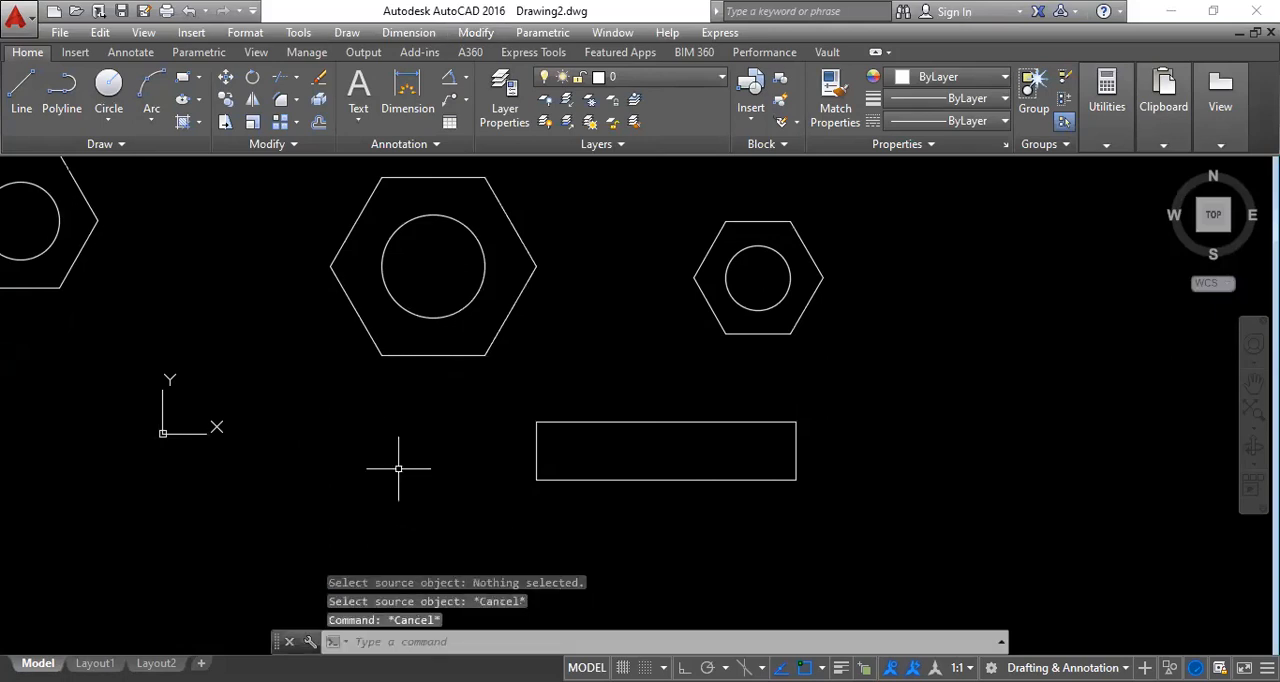
Explode the rectangle below the nuts into separate lines.
type("x")
key("Return")
left_click(586, 478)
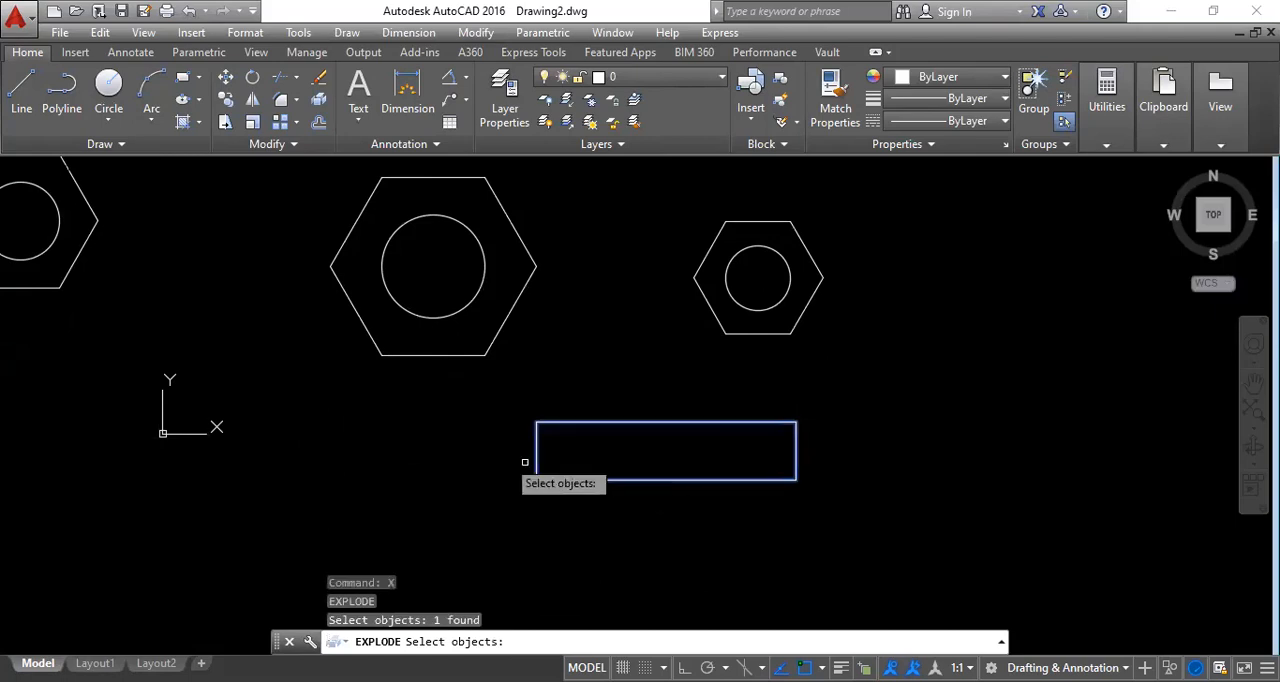
key("Return")
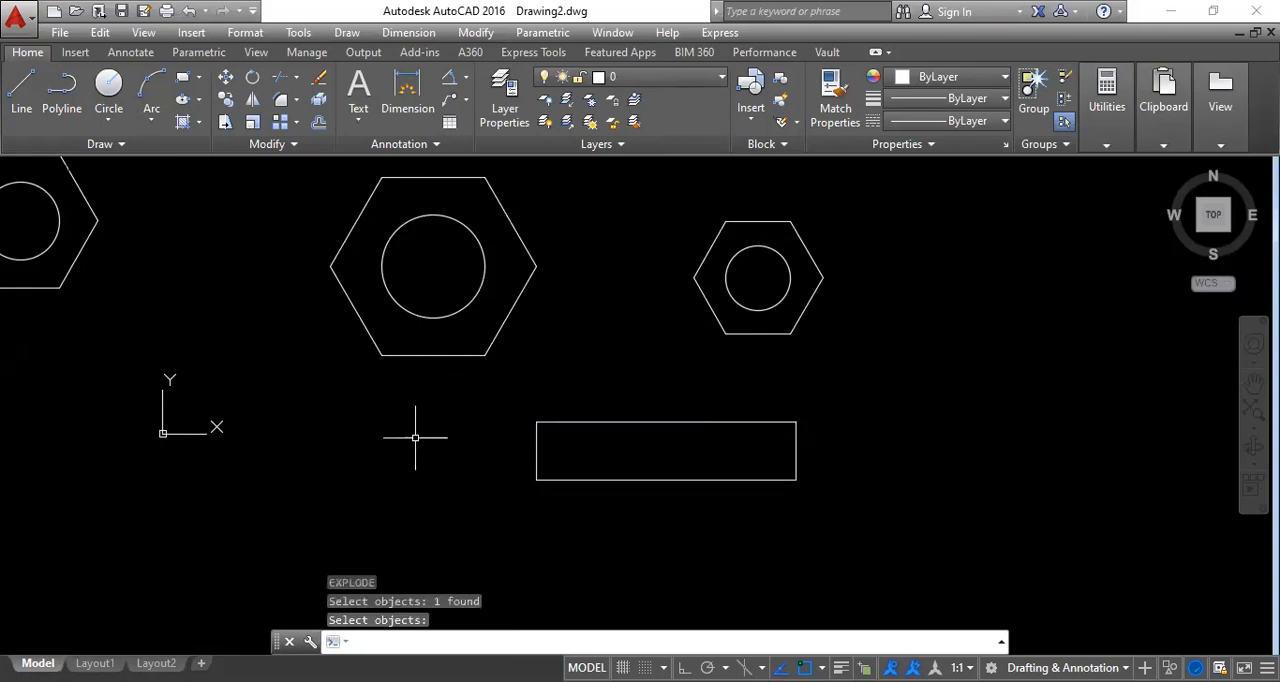
Select the four sides of the exploded rectangle one by one to check that they are separate lines.
left_click(537, 442)
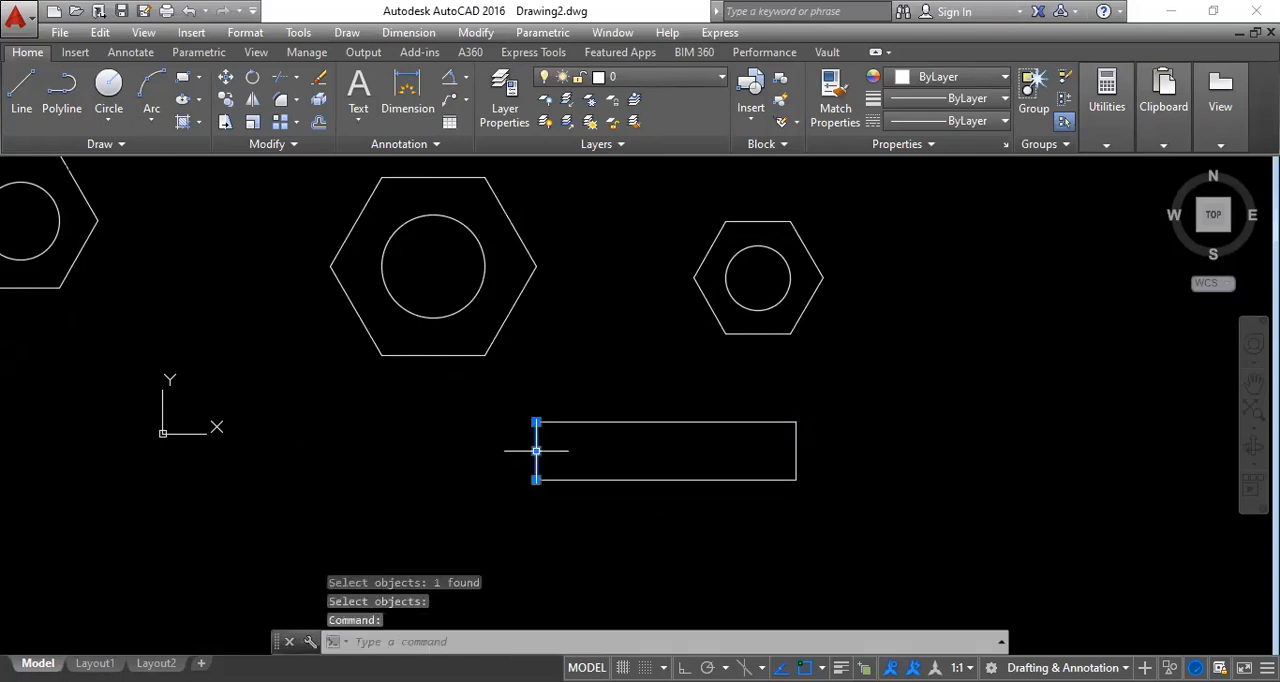
left_click(584, 480)
left_click(800, 447)
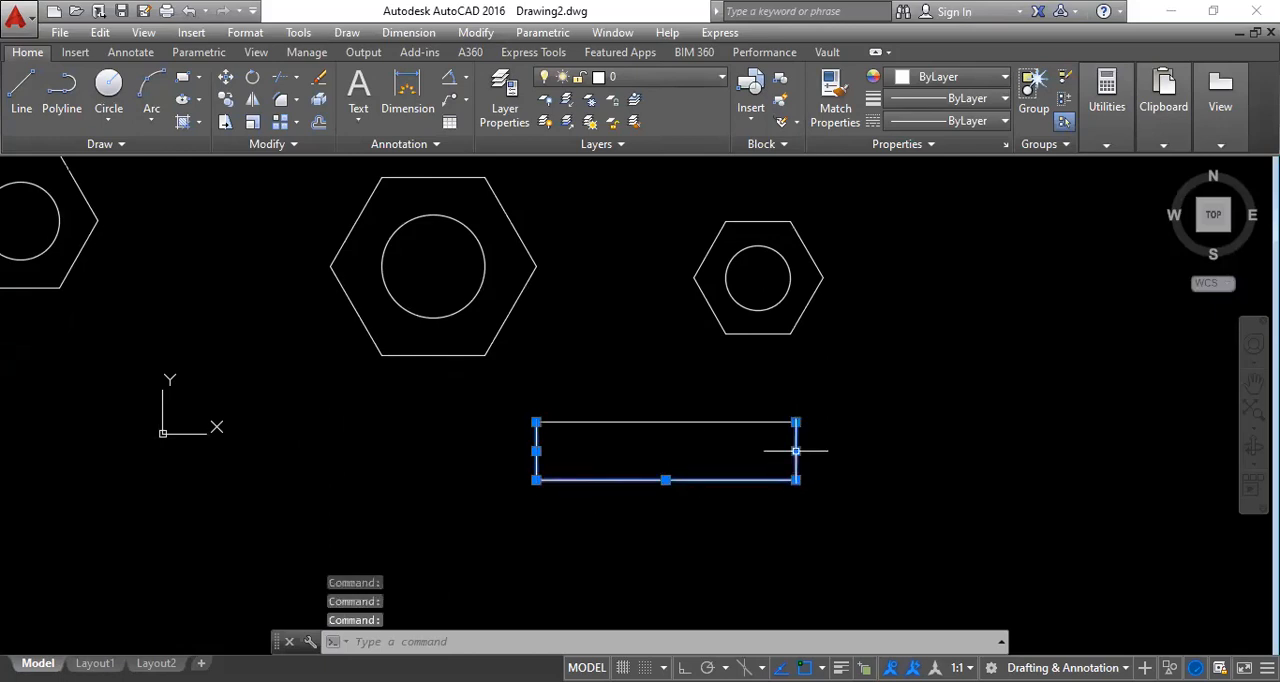
left_click(724, 423)
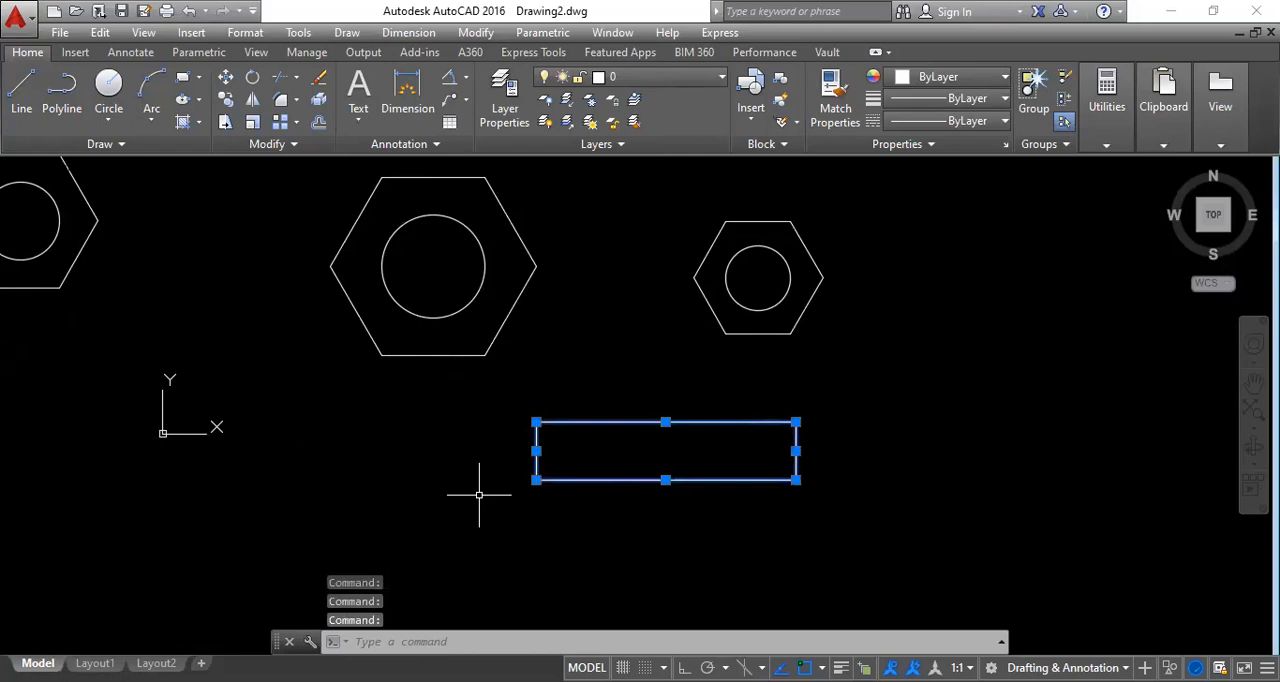
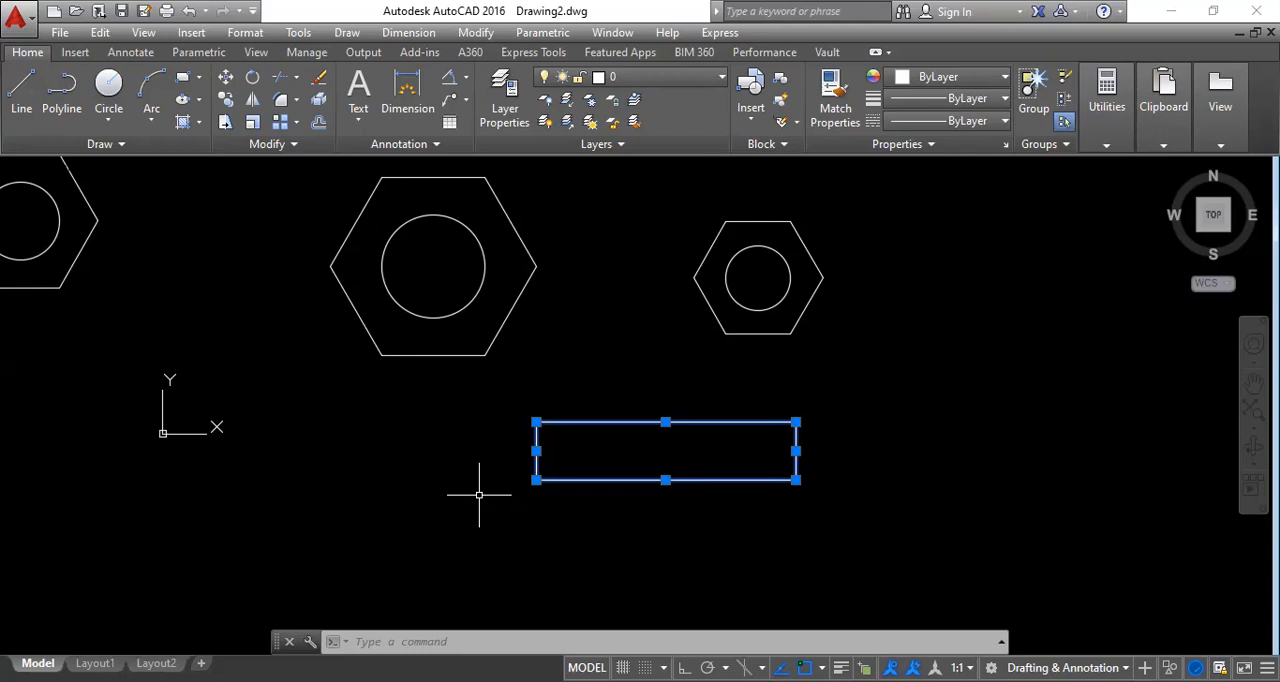
Draw an open stepped polyline of four segments to the left of the rectangle, with Ortho turned on.
left_click(70, 108)
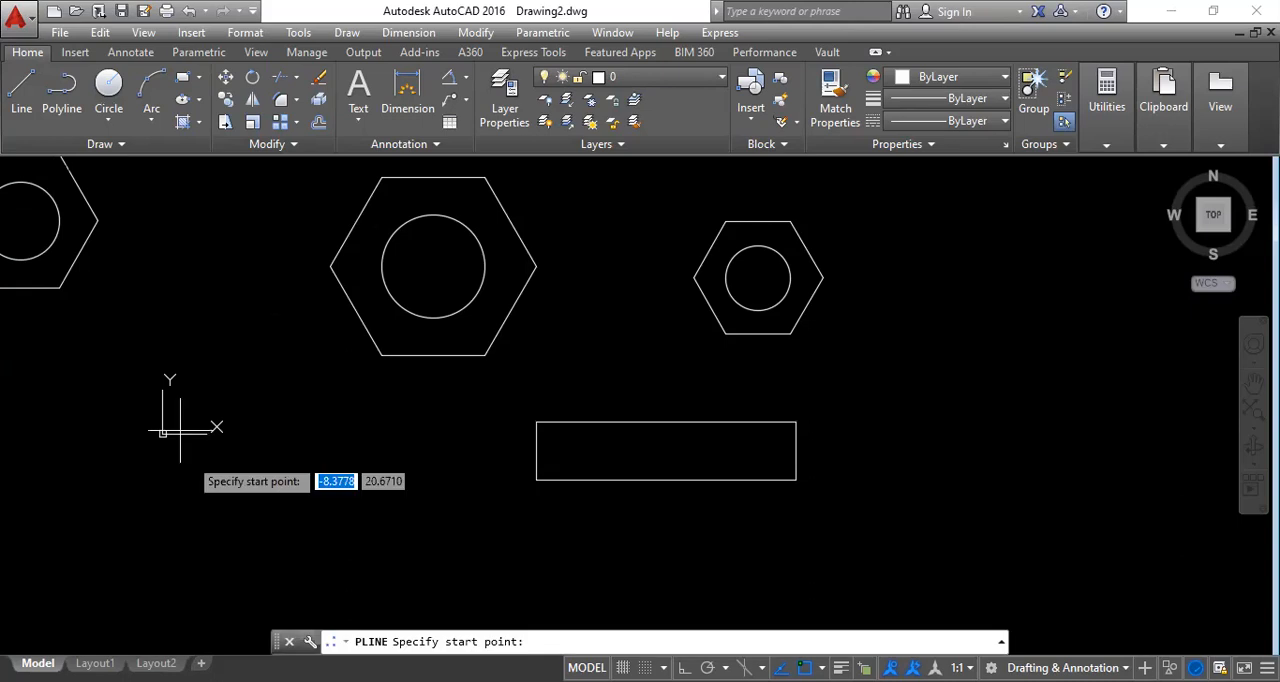
left_click(218, 570)
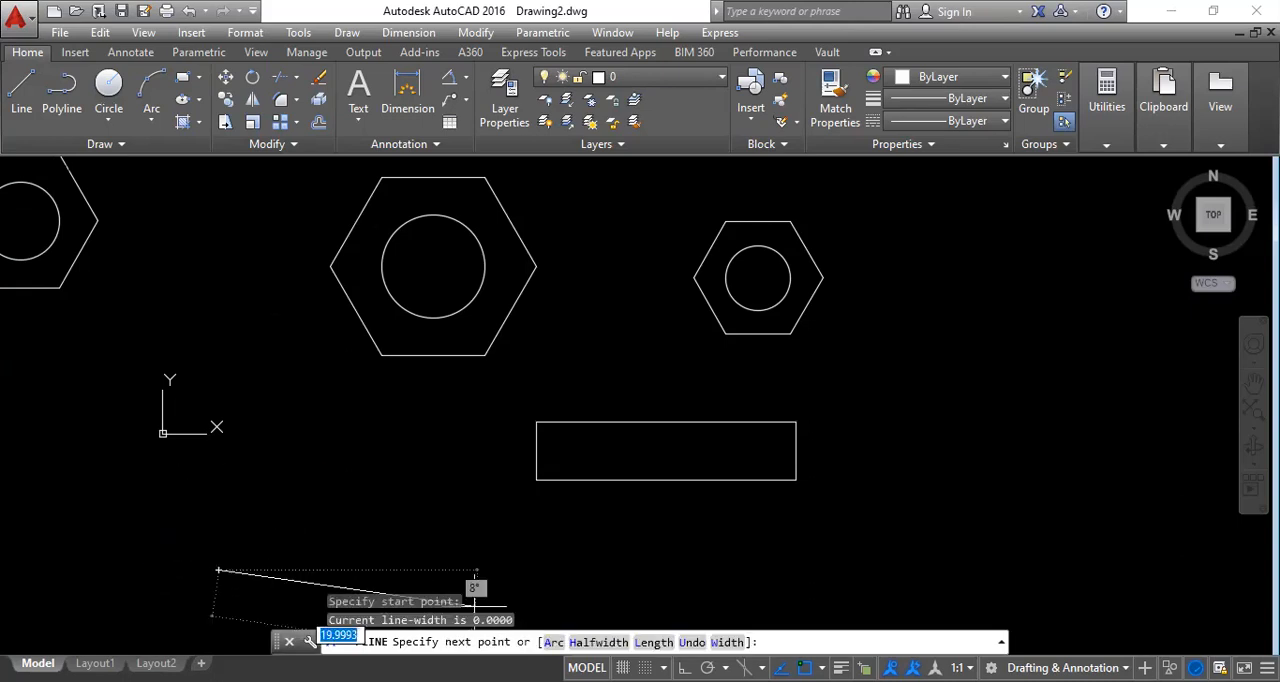
key("F8")
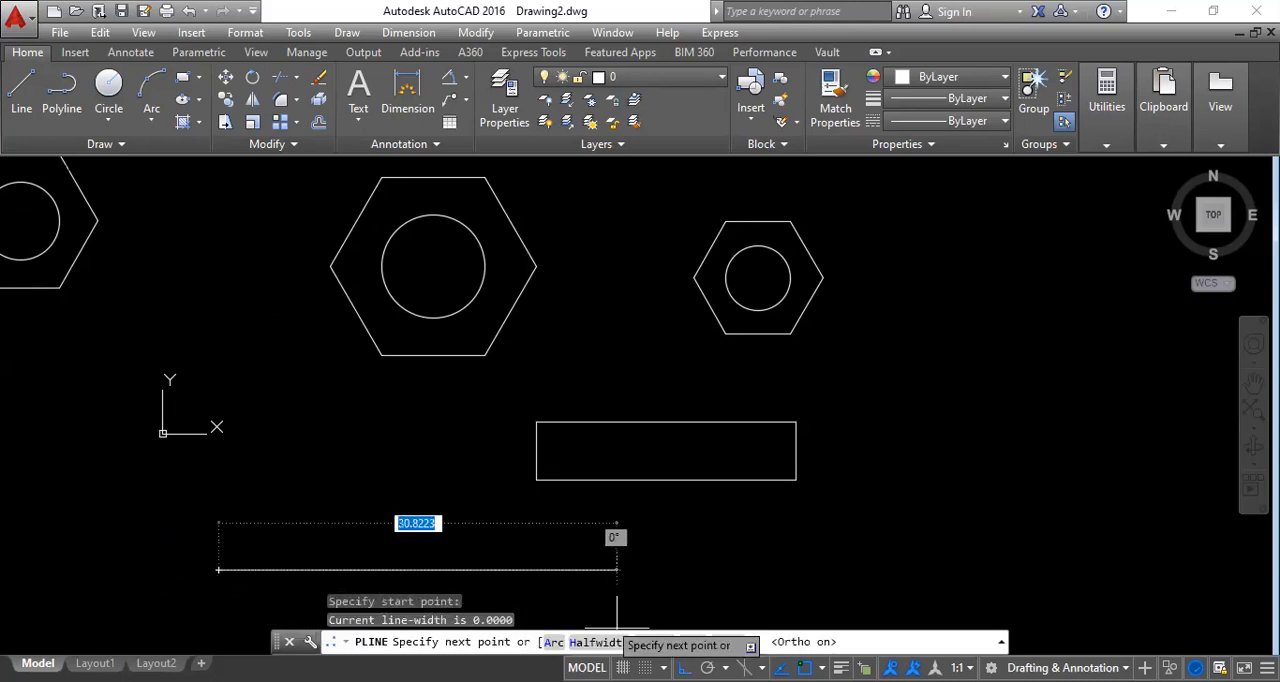
left_click(218, 482)
left_click(379, 482)
left_click(379, 438)
right_click(466, 440)
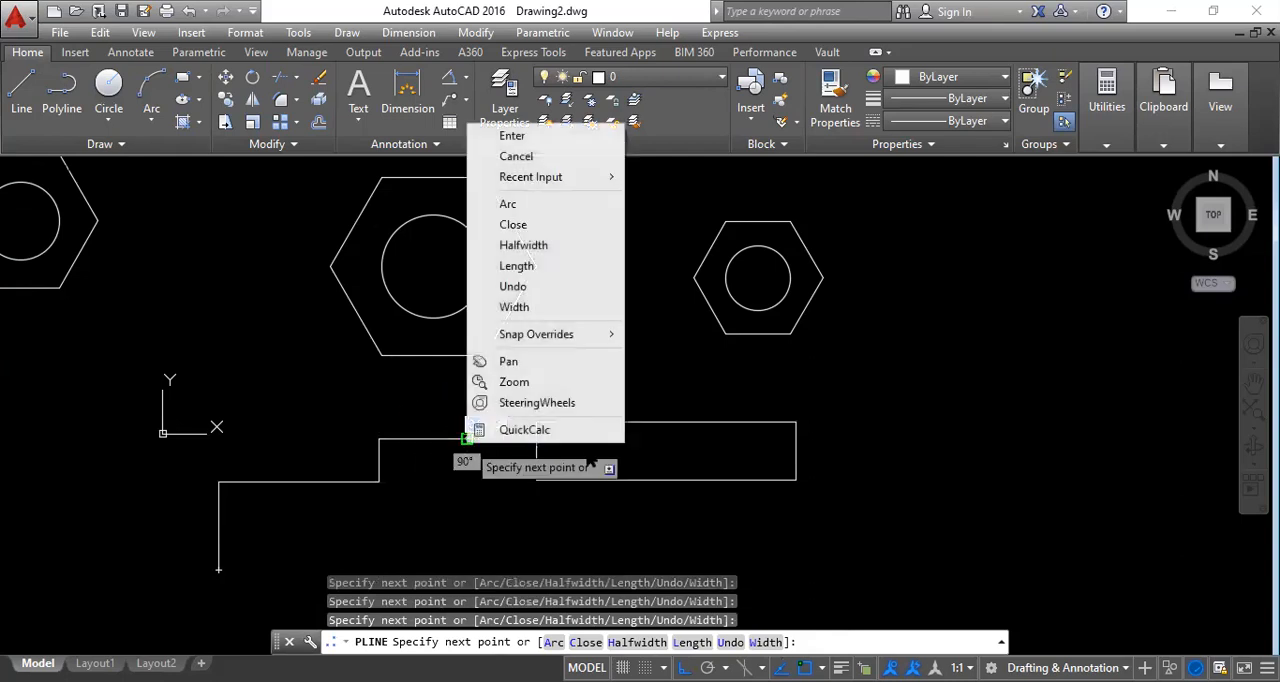
left_click(525, 136)
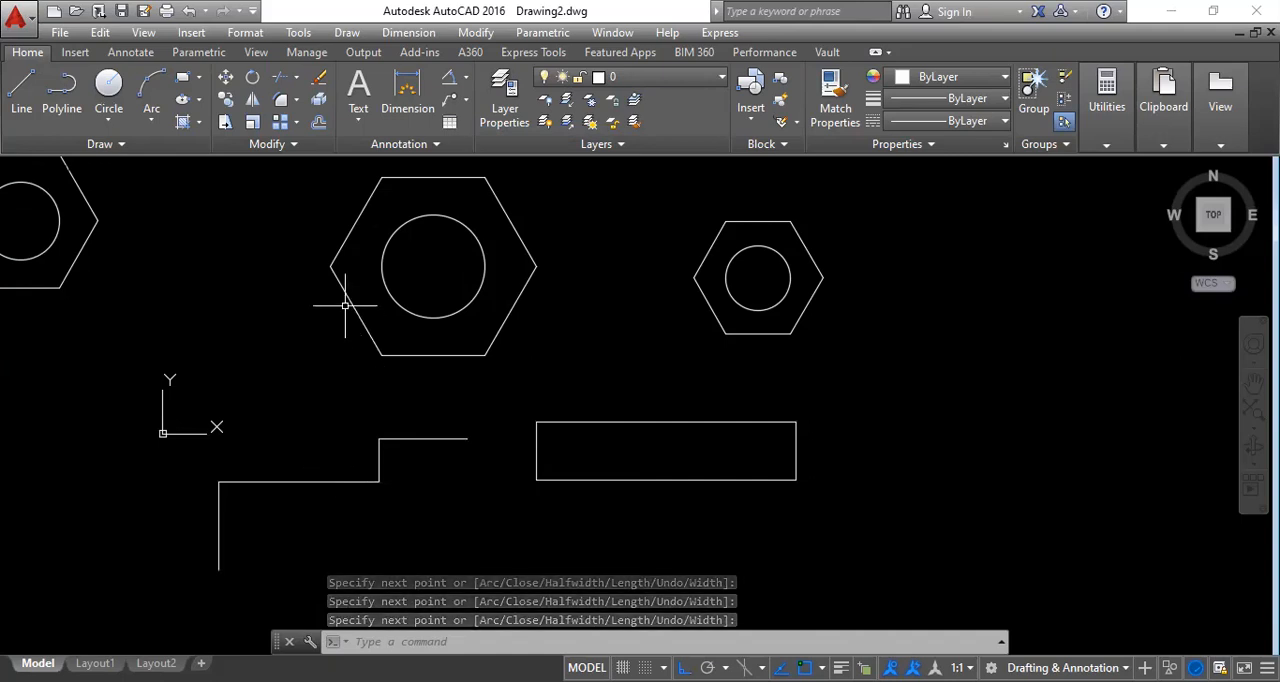
Explode the stepped polyline beside the rectangle into separate lines.
type("x")
key("Return")
left_click(313, 482)
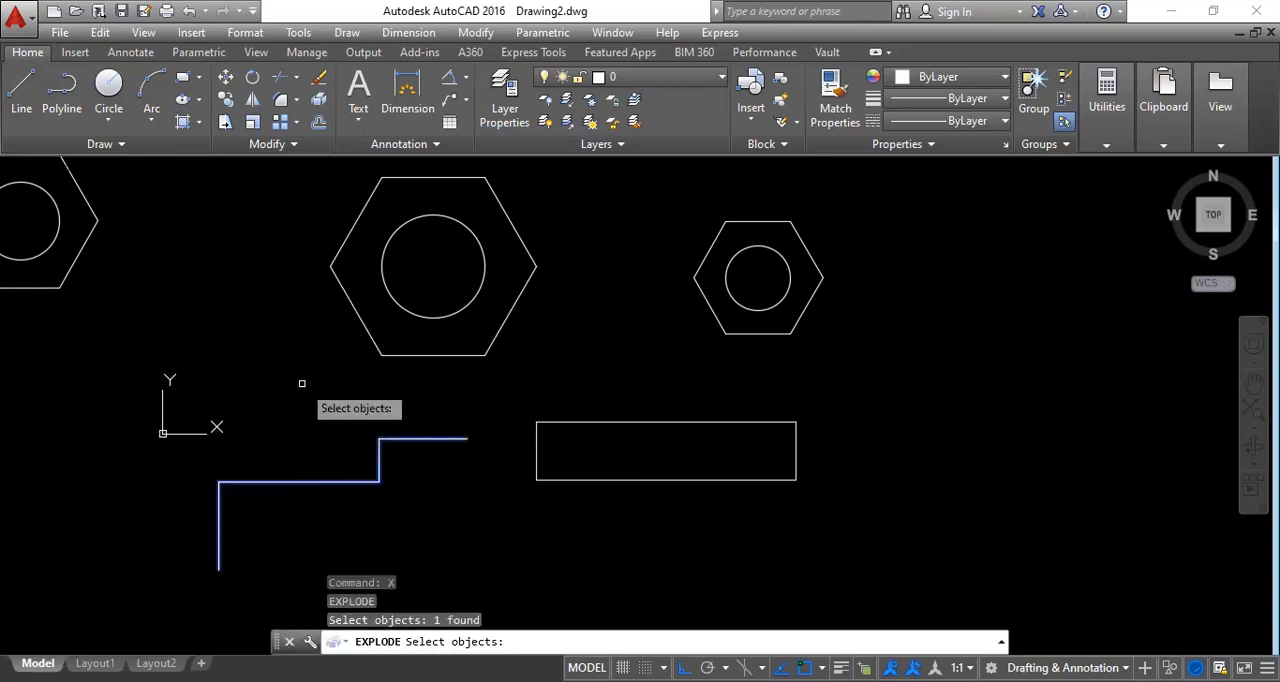
key("Return")
Select three segments of the exploded polyline one by one to check that they are separate lines, and clear the selection.
left_click(299, 482)
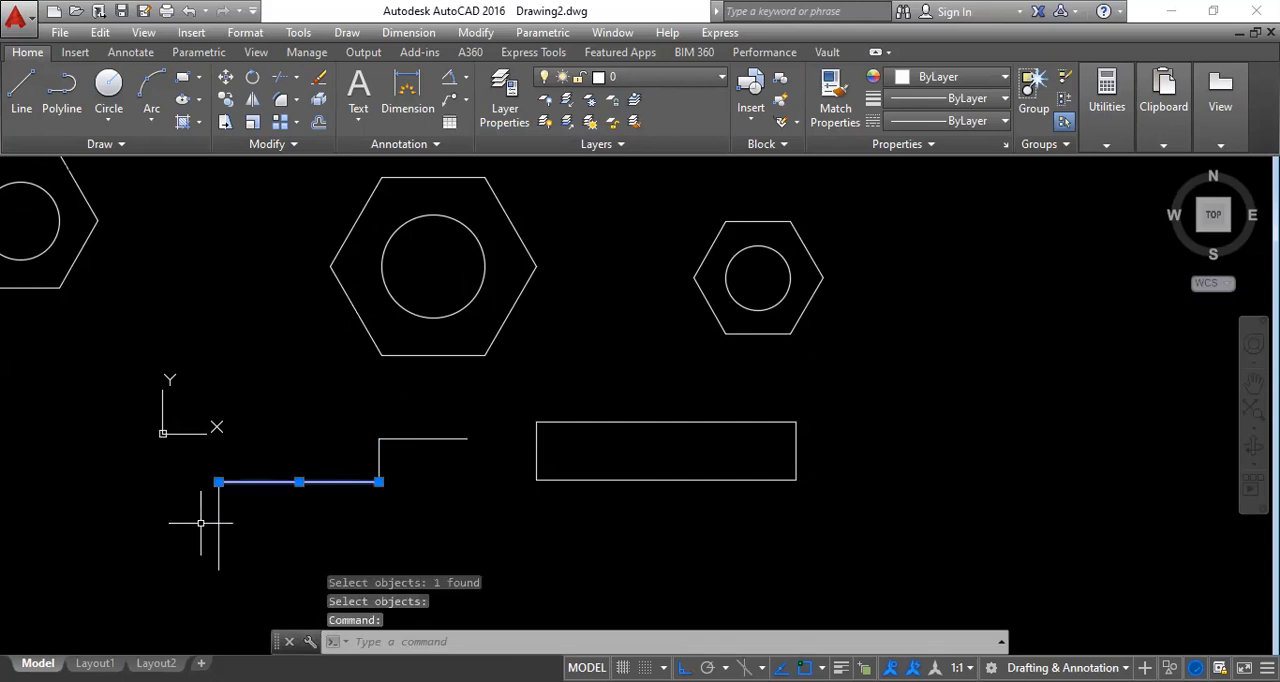
left_click(218, 525)
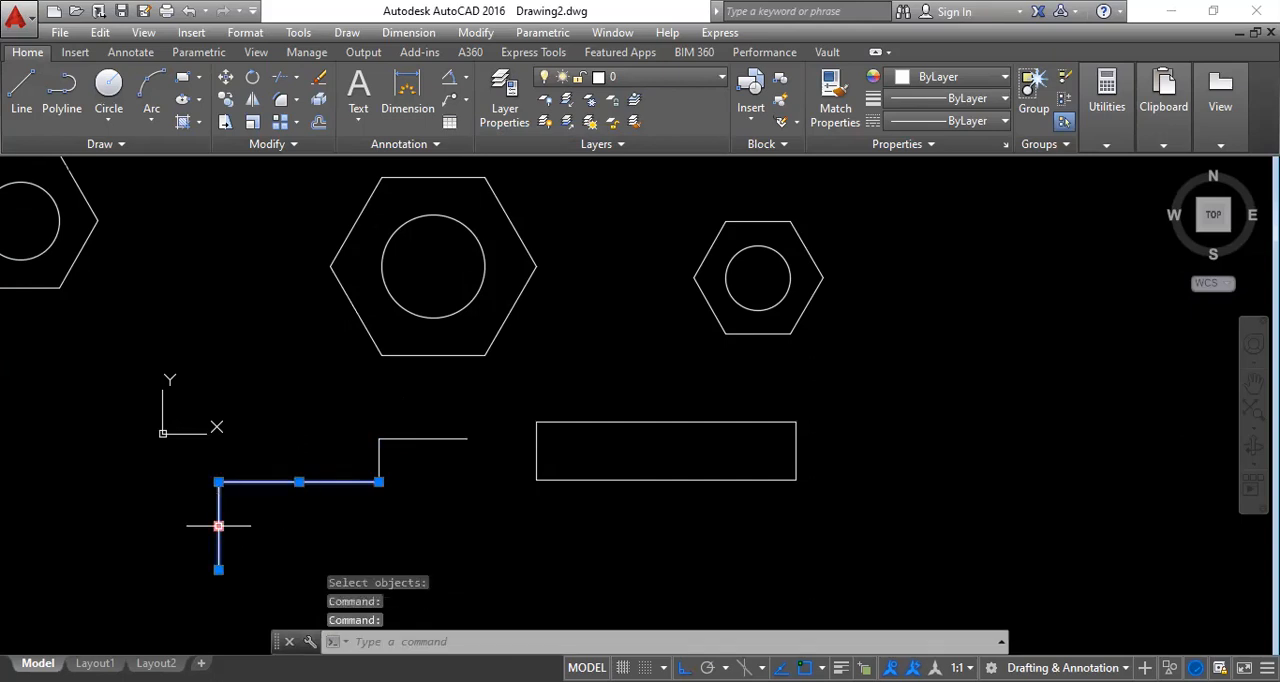
left_click(380, 452)
key("Escape")
key("Escape")
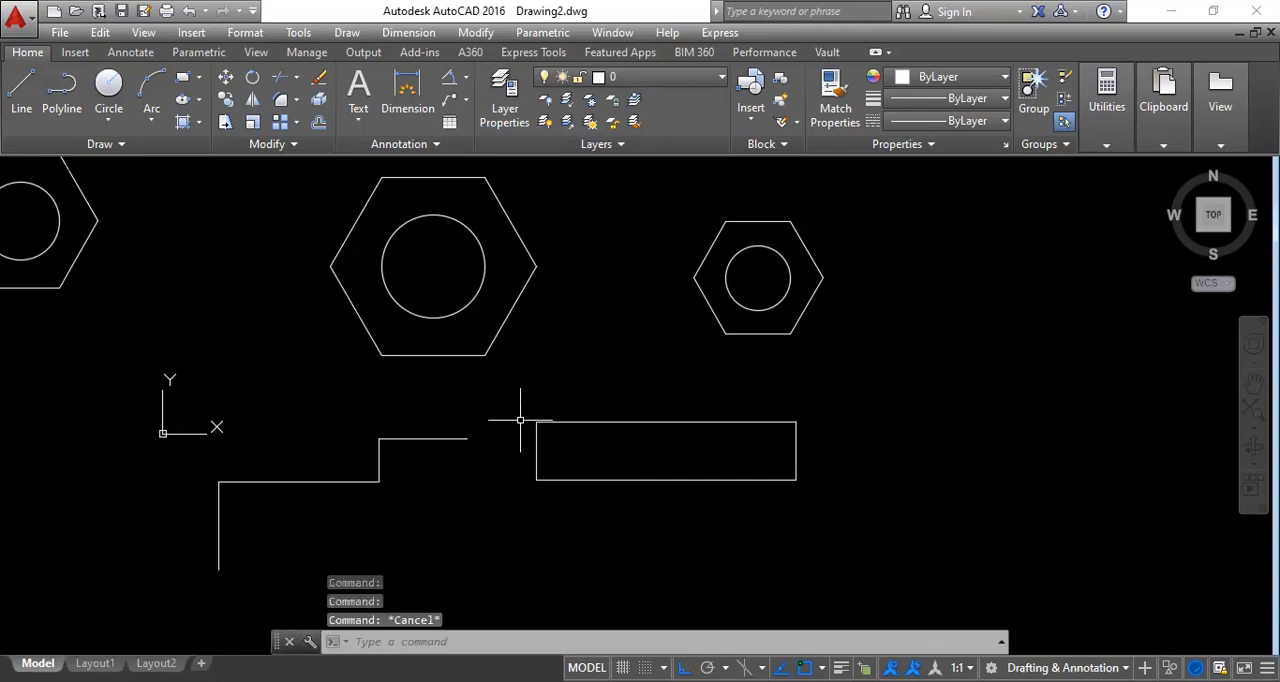
Draw a chain of four orthogonal lines with Line above the exploded polyline, and briefly select its last segment to check it is separate.
left_click(21, 90)
left_click(189, 328)
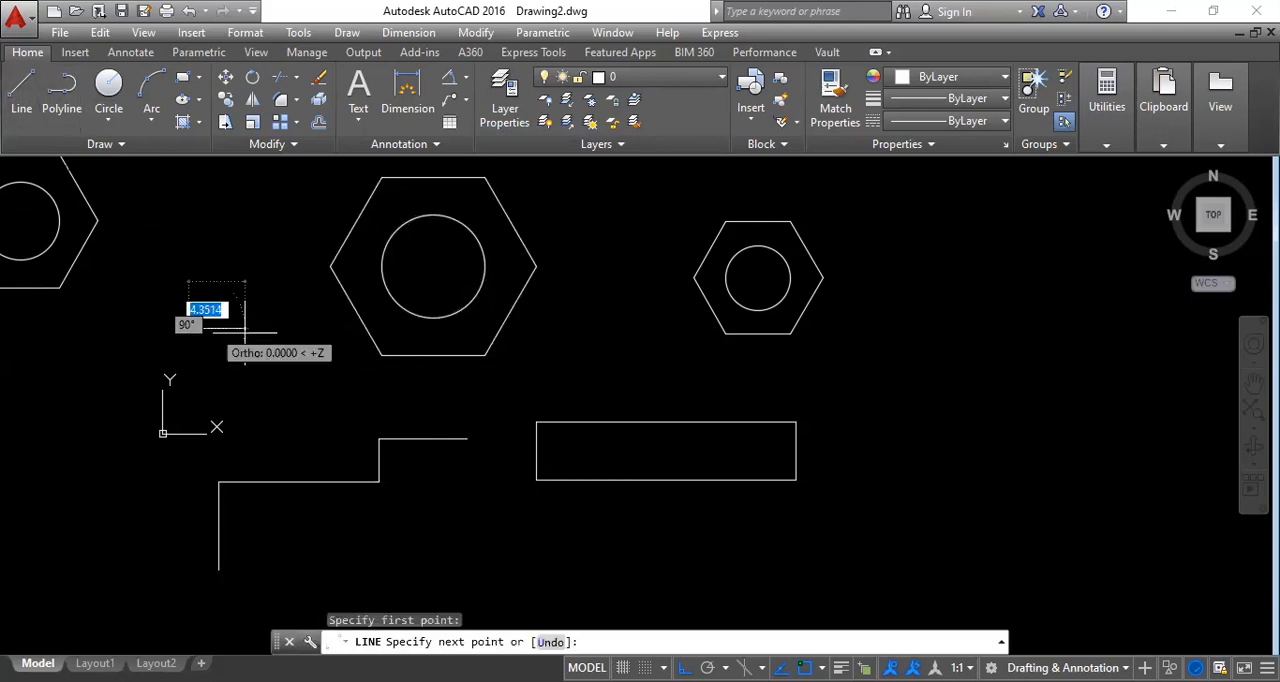
left_click(247, 328)
left_click(247, 400)
left_click(322, 400)
left_click(322, 340)
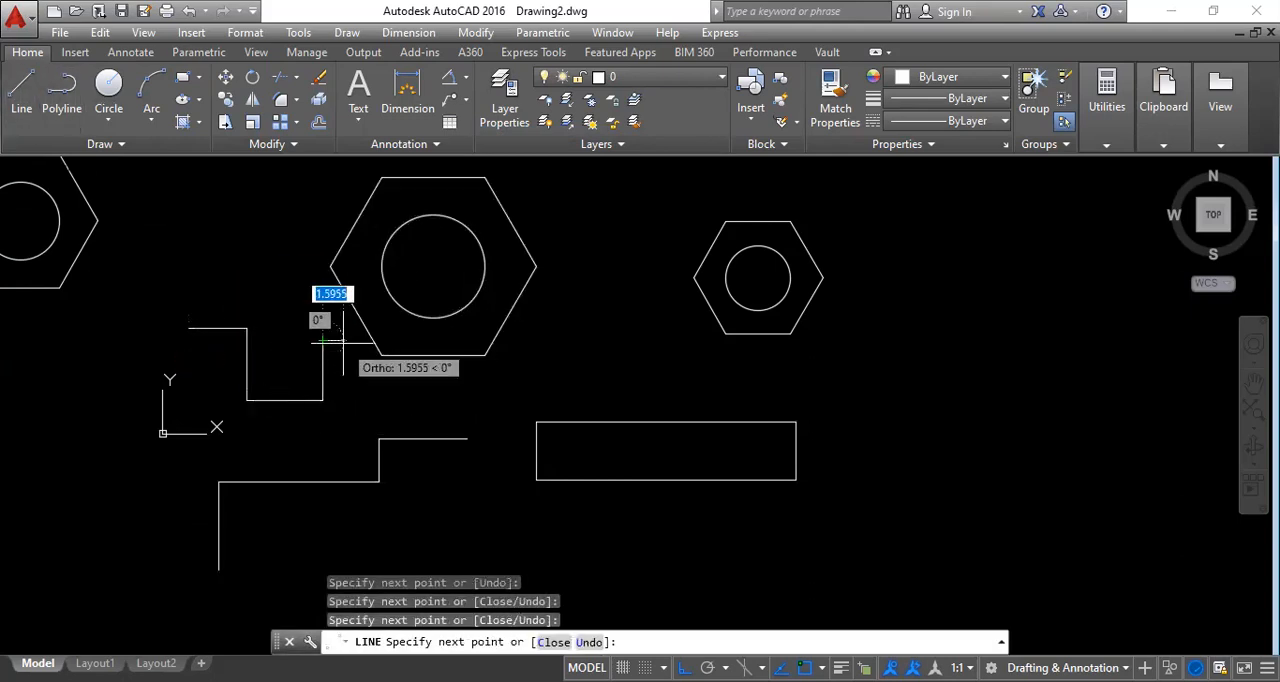
key("Escape")
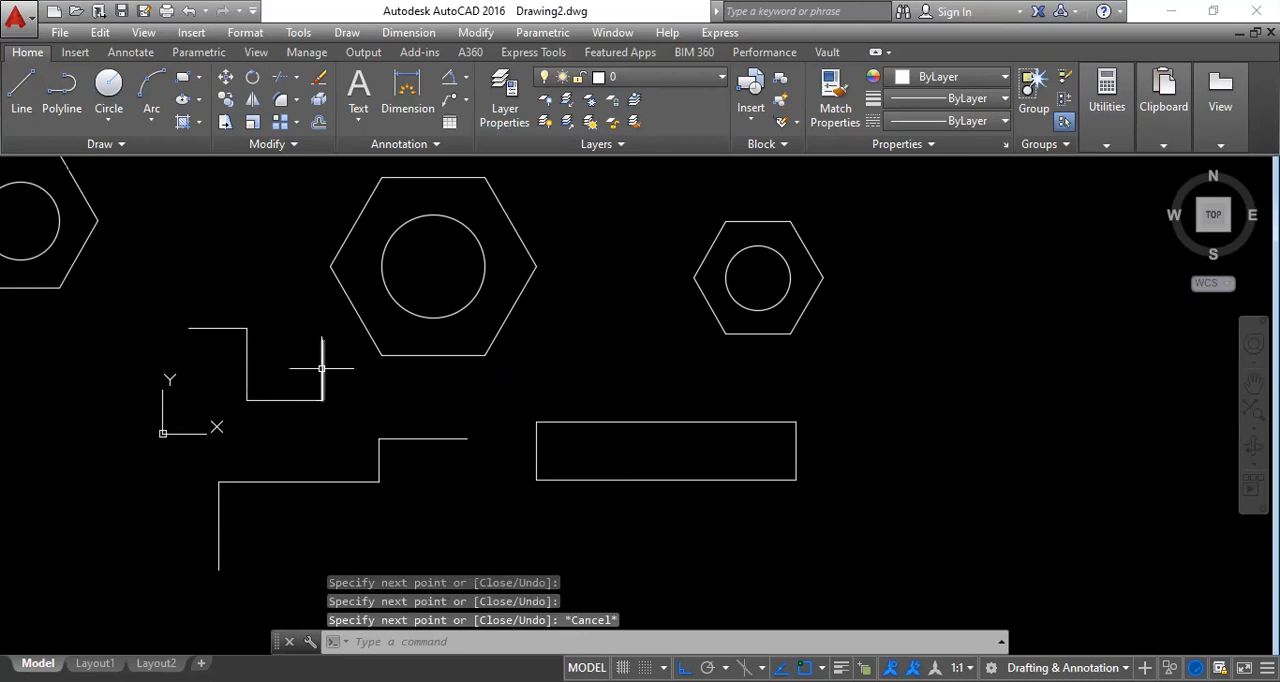
left_click(322, 365)
key("Escape")
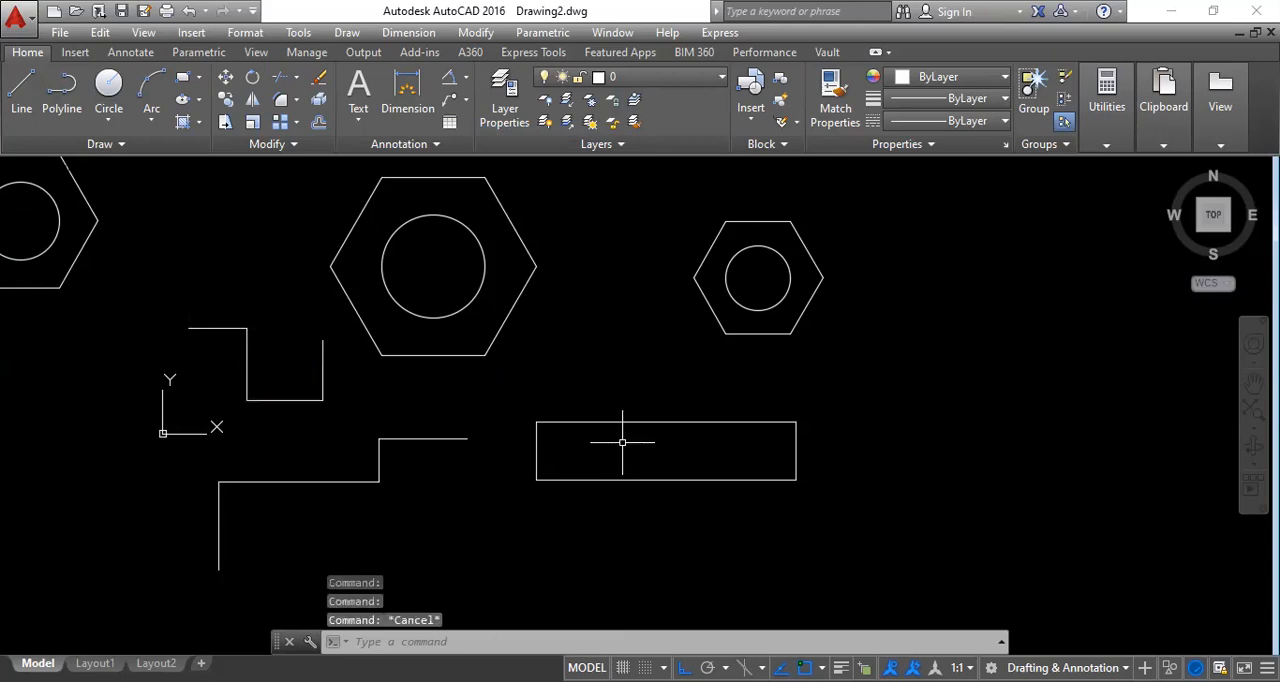